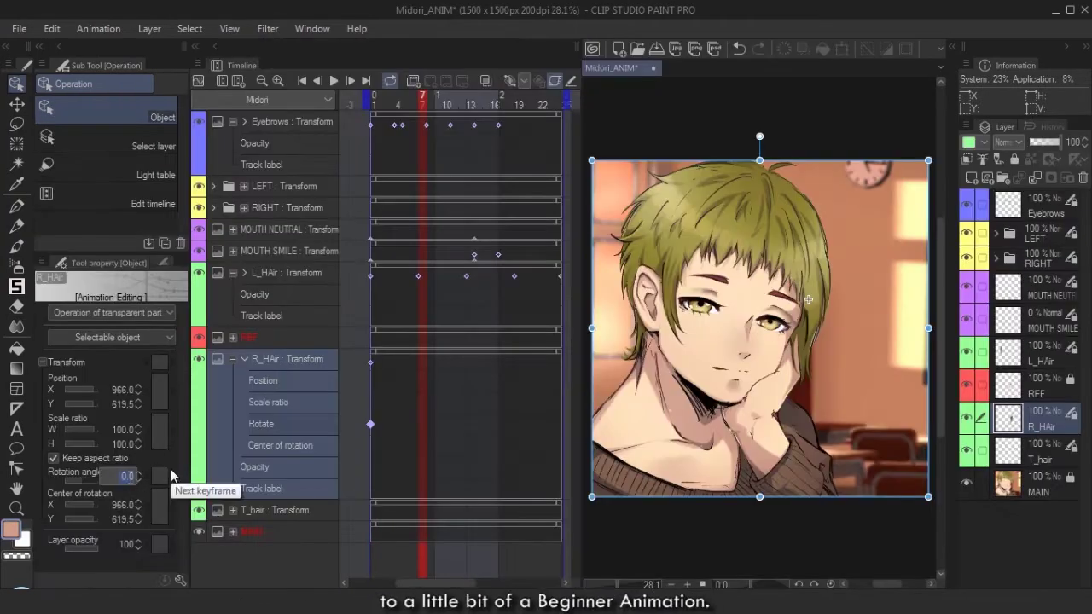
Keyframe the R_HAir layer's rotation at -6 on frame 7, 4 on frame 13 and -3 near frame 19, and play the animation.
left_click_drag(153, 477, 132, 480)
left_click(132, 476)
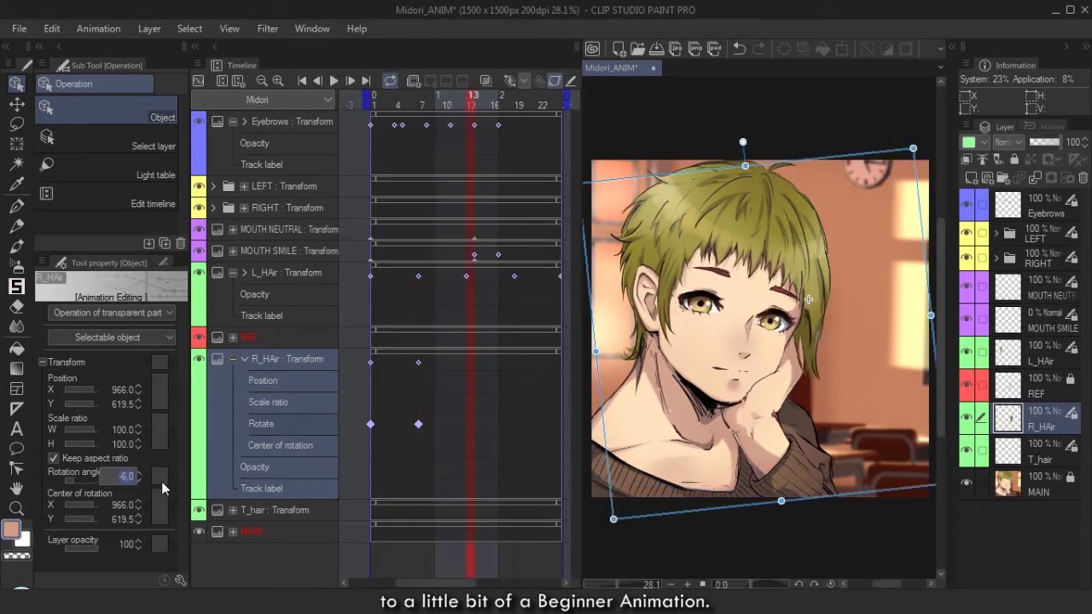
type("4")
key("Return")
left_click_drag(473, 105, 516, 106)
left_click(130, 477)
type("-3")
key("Return")
key("space")
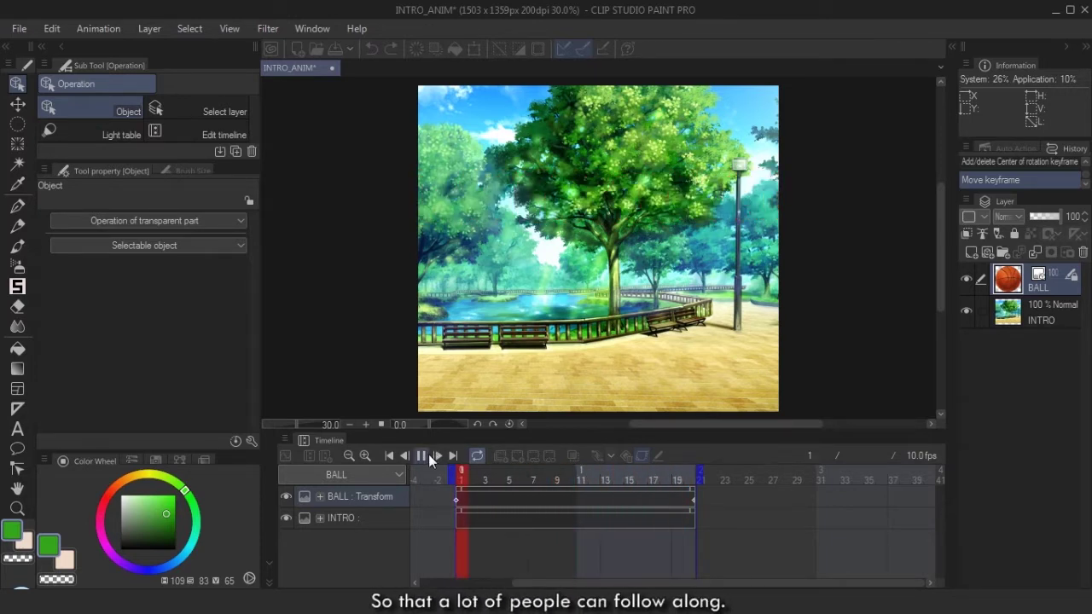
Pause the ball animation and move the playhead to frame 11.
left_click(421, 455)
left_click(578, 474)
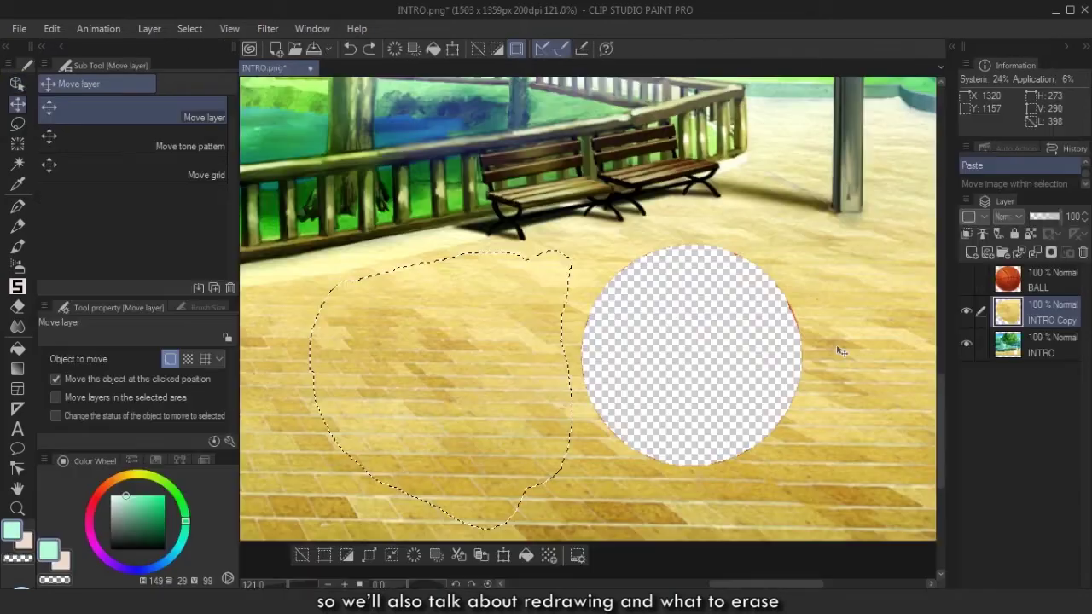
Cut the selected basketball out of the INTRO layer and paste it back as a new layer.
key("ctrl+z")
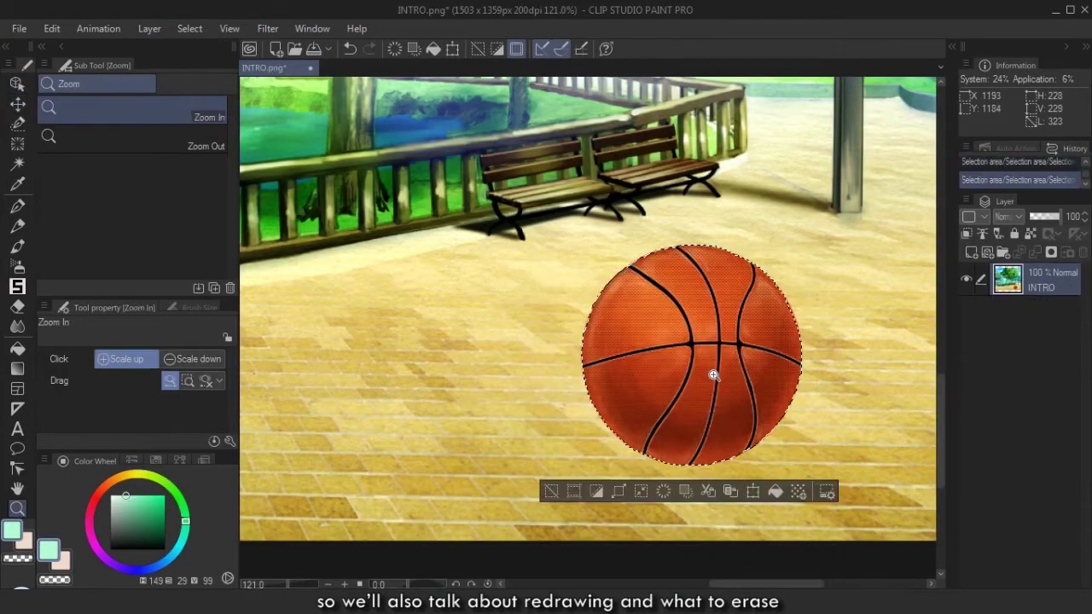
key("ctrl+x")
key("ctrl+v")
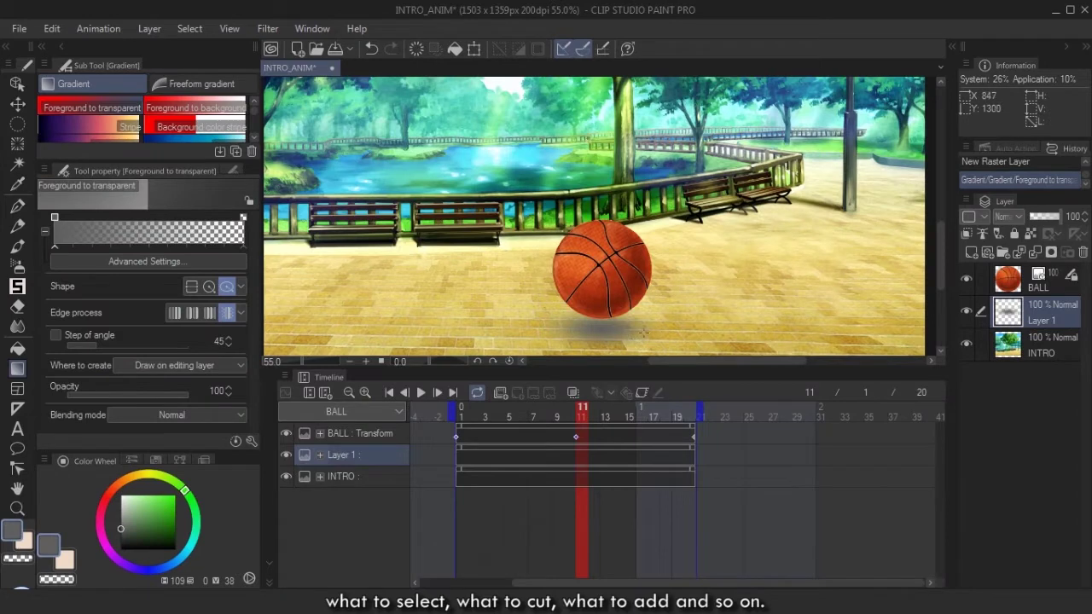
Set the blending mode of the ball's shadow on Layer 1 to Multiply.
left_click(1006, 216)
left_click(1009, 267)
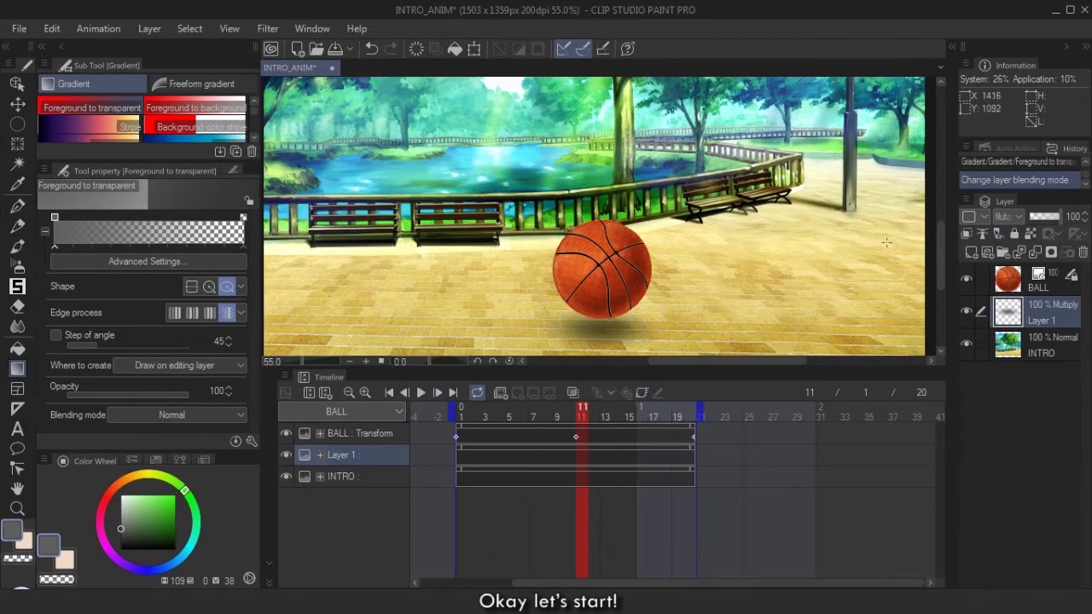
Open the image INTRO.png from the 000_INTRO folder.
key("ctrl+0")
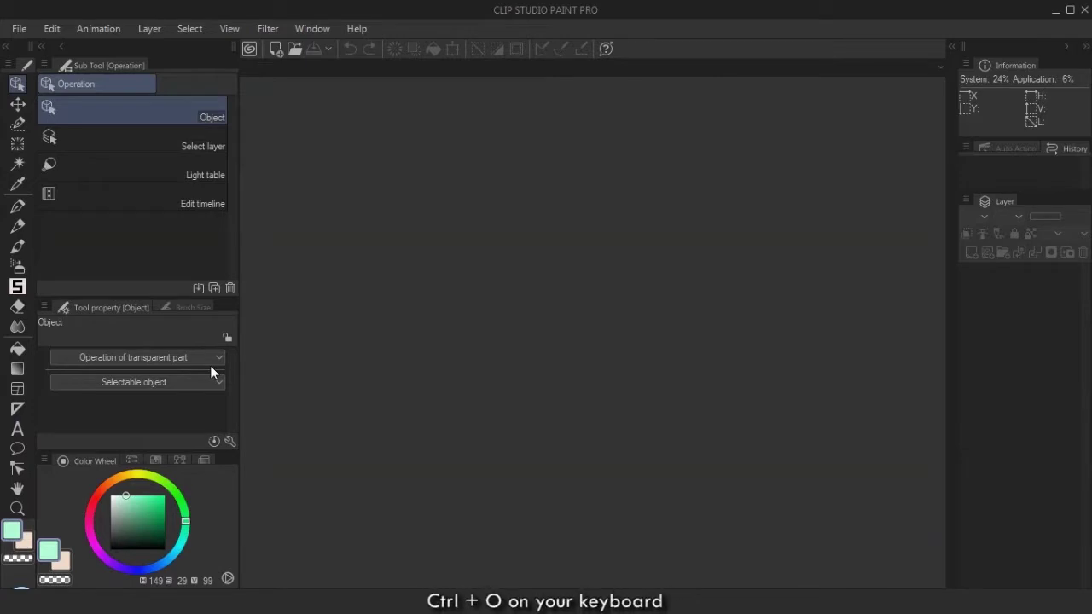
left_click(289, 51)
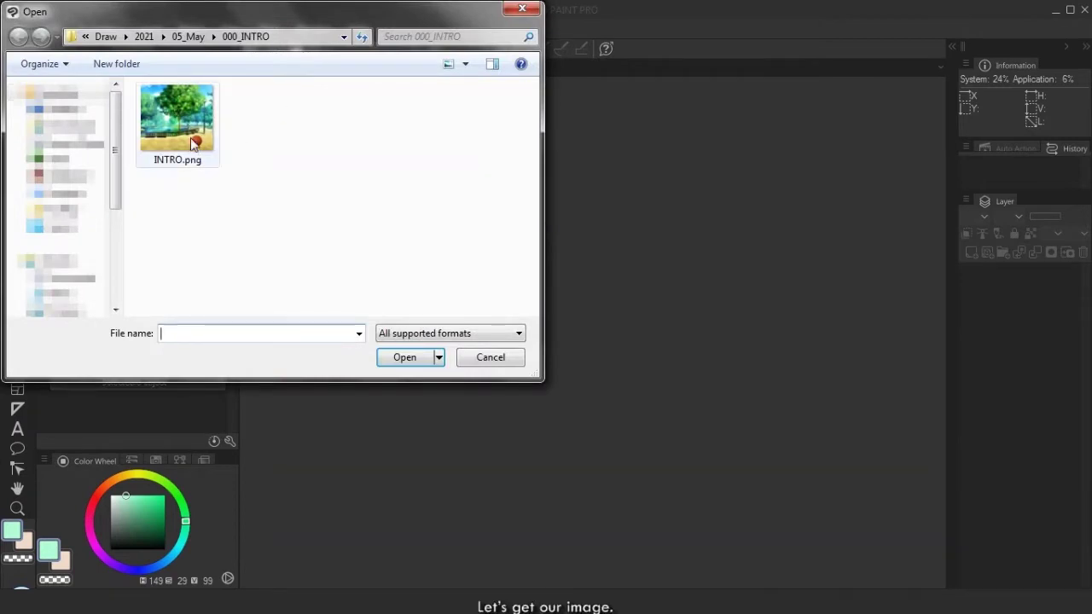
left_click(185, 134)
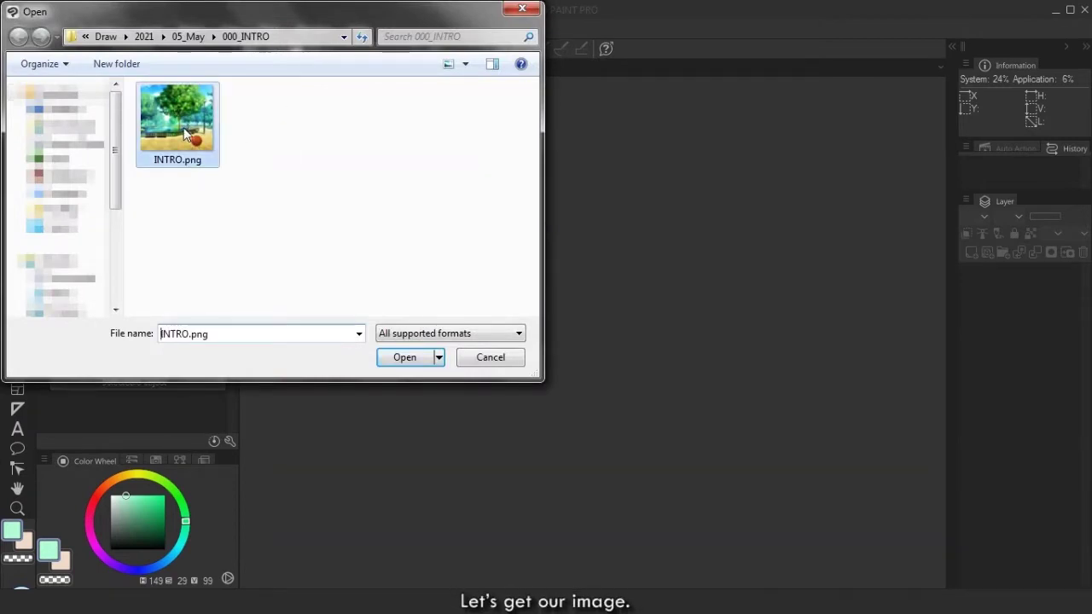
left_click(401, 357)
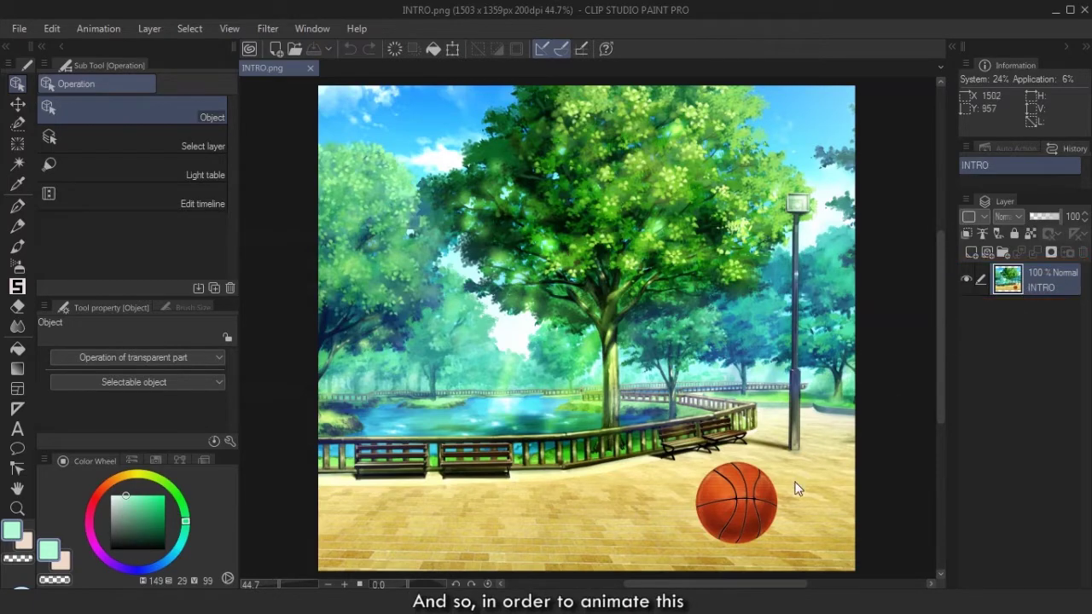
Select the main area of the basketball with the Selection pen at brush size 25.
key("/")
mouse_move(756, 517)
left_mouse_down()
mouse_move(825, 535)
mouse_move(758, 450)
left_mouse_up()
key("h")
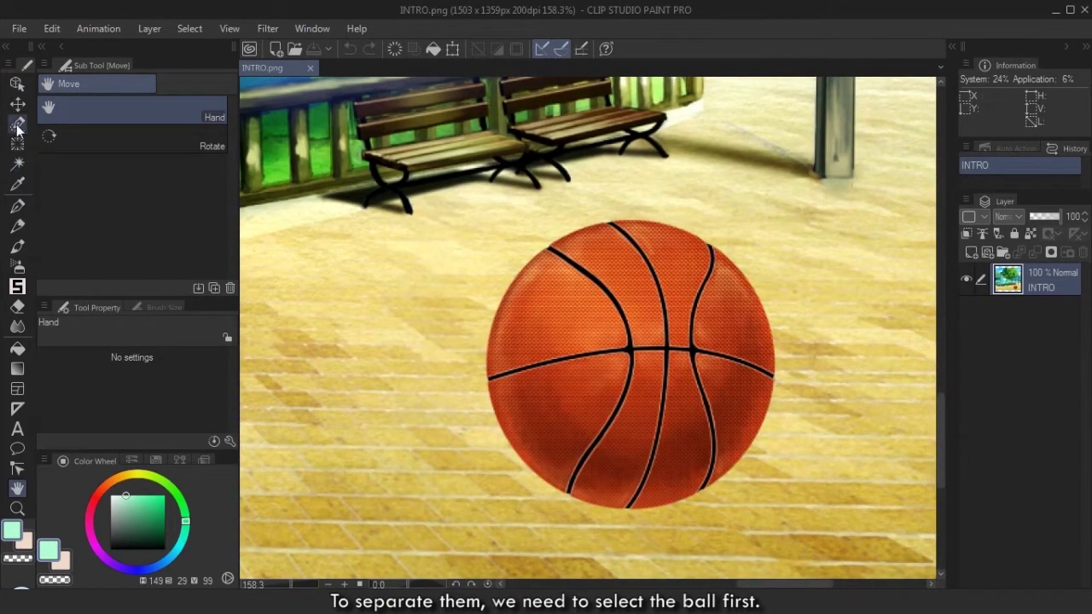
left_click(17, 225)
key("m")
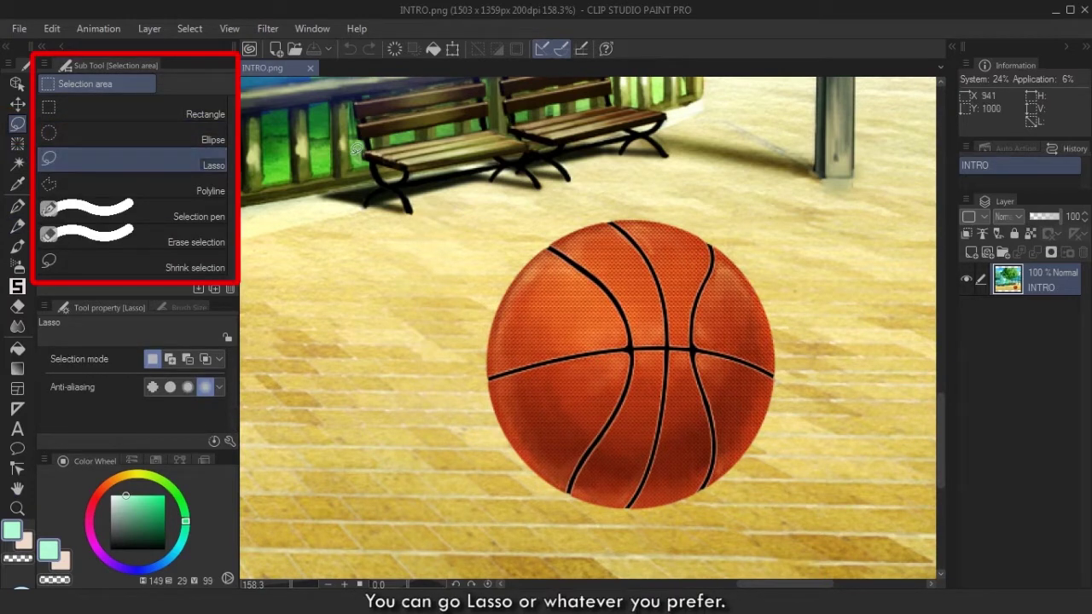
scroll(661, 384, "up", 2)
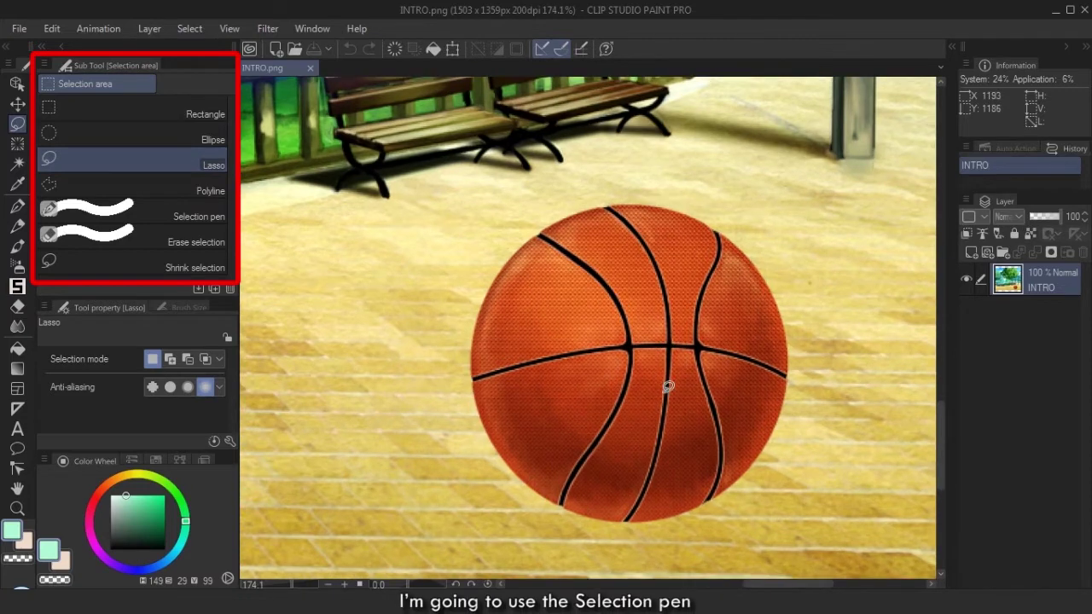
left_click(151, 215)
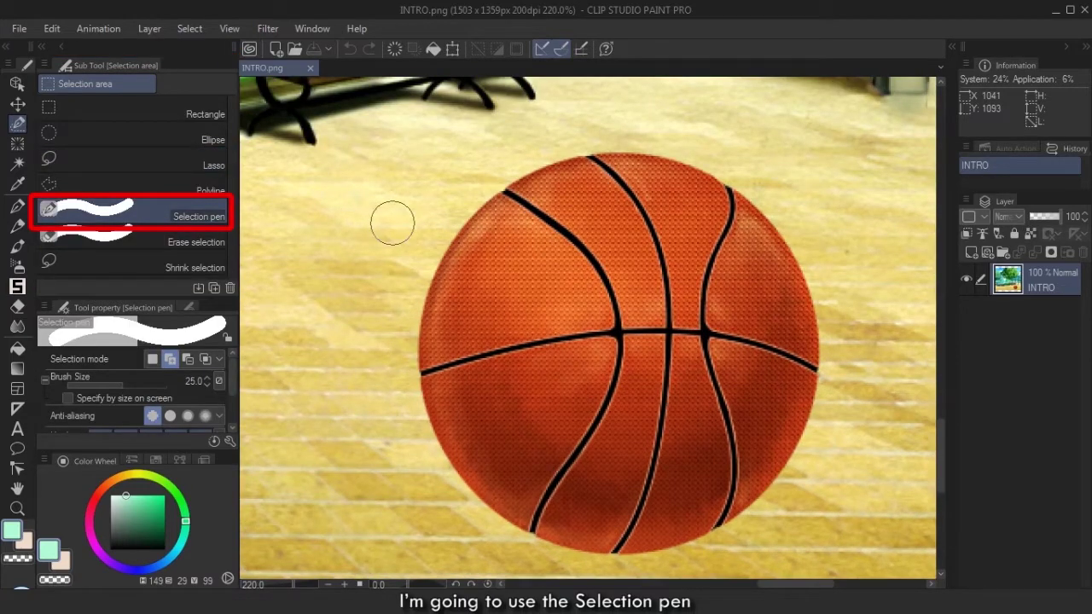
left_click_drag(535, 264, 537, 413)
left_click_drag(486, 251, 516, 216)
Extend the selection along the basketball's upper and side edges with the Selection pen at sizes 10 and 7.
key("bracketright")
key("bracketright")
key("bracketright")
key("bracketright")
key("bracketright")
key("bracketright")
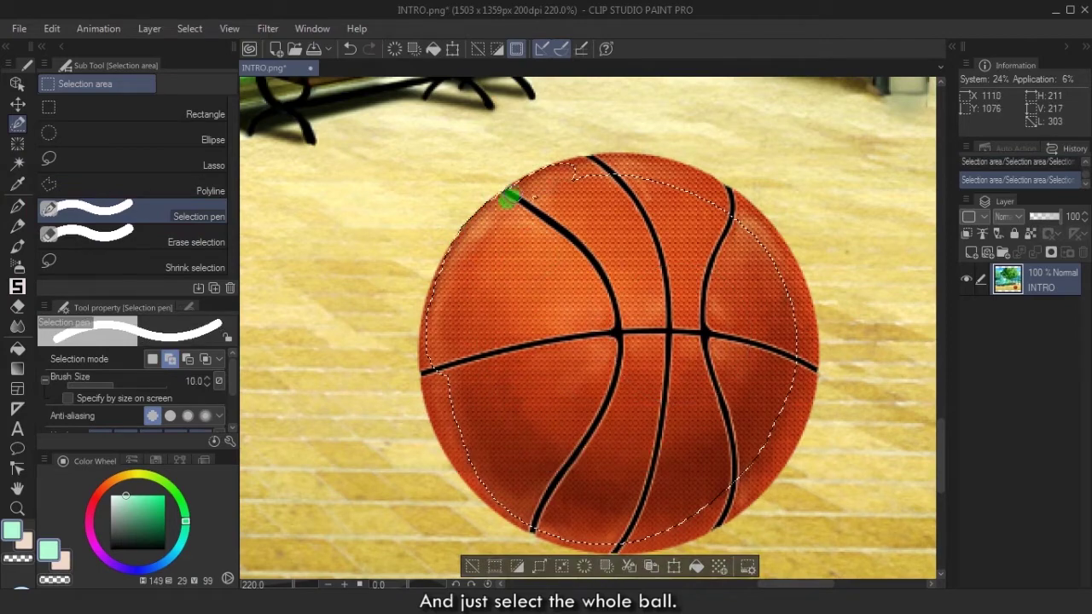
left_click_drag(390, 177, 365, 272)
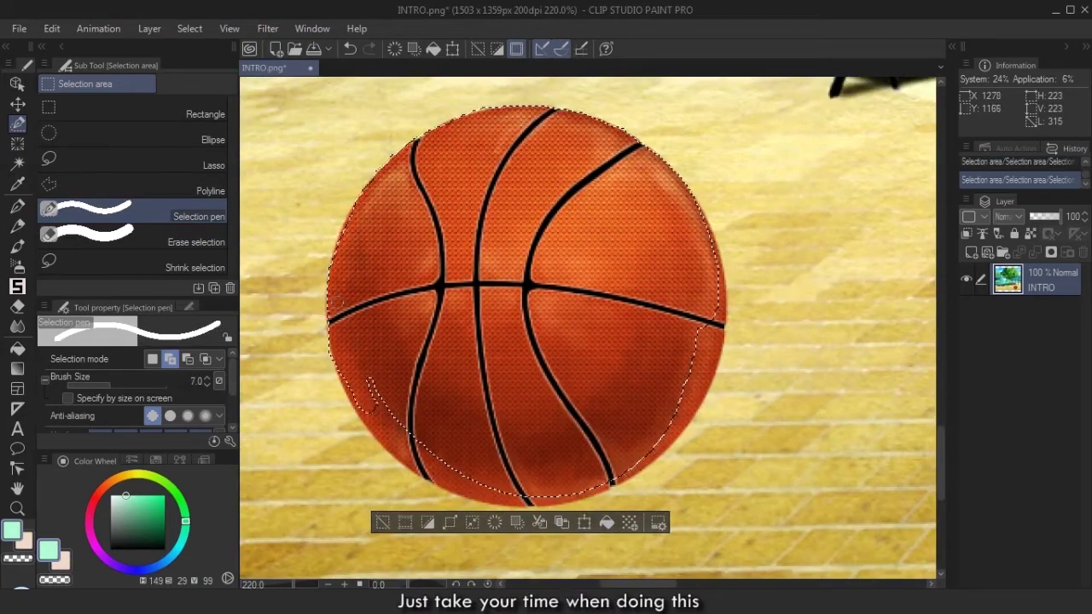
left_click_drag(369, 393, 433, 468)
Reduce the Selection pen to size 3 and refine the selection along the basketball's lower edge.
scroll(375, 496, "up", 2)
key("bracketleft")
key("bracketleft")
key("bracketleft")
key("bracketleft")
mouse_move(287, 198)
left_mouse_down()
mouse_move(293, 266)
mouse_move(324, 326)
left_mouse_up()
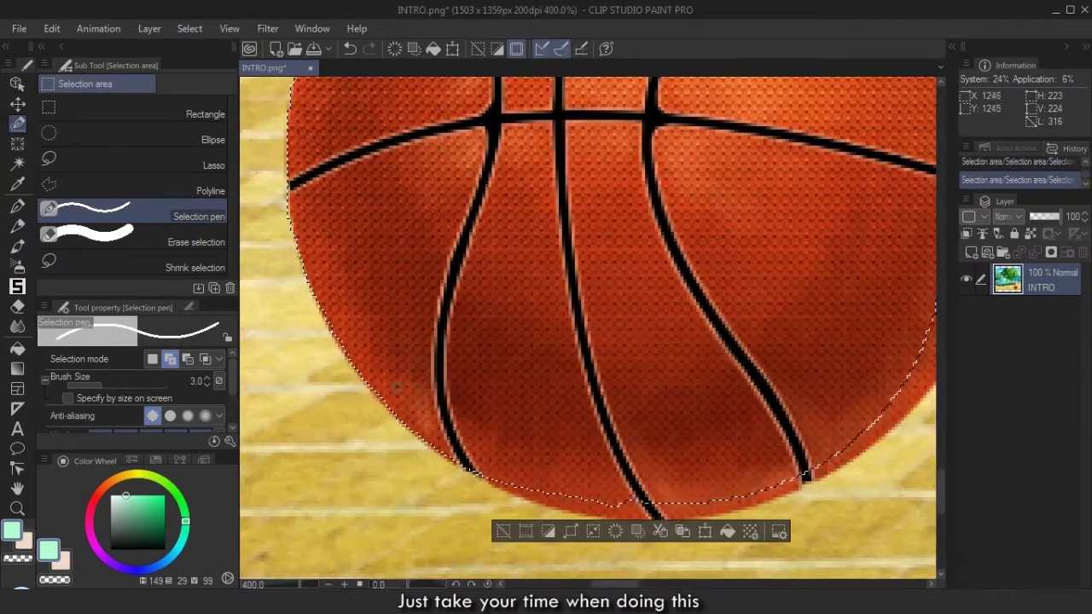
scroll(419, 439, "down", 3)
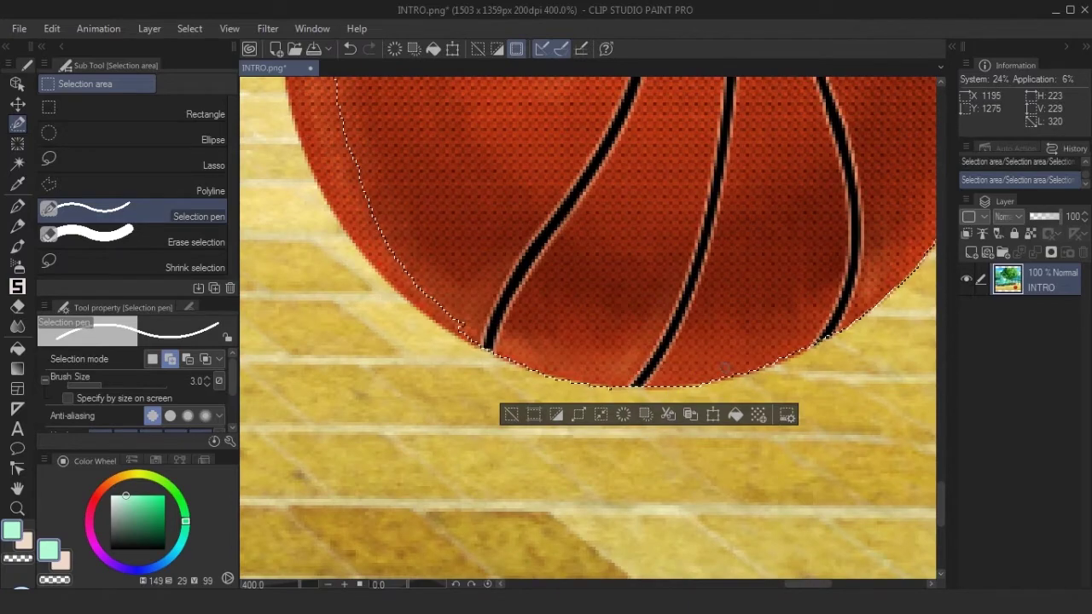
Fill in the remaining unselected strip along the basketball's rim to complete the selection.
left_click_drag(367, 248, 313, 152)
key("space")
left_click_drag(309, 96, 398, 288)
mouse_move(435, 426)
left_mouse_down()
mouse_move(381, 160)
mouse_move(386, 293)
left_mouse_up()
key("space")
mouse_move(381, 290)
left_mouse_down()
mouse_move(418, 172)
mouse_move(493, 81)
left_mouse_up()
Cut the selected basketball from the INTRO layer, paste it onto a new raster layer, and deselect.
key("ctrl+0")
key("ctrl+space")
left_click_drag(776, 518, 816, 517)
left_click_drag(941, 382, 941, 421)
key("ctrl+x")
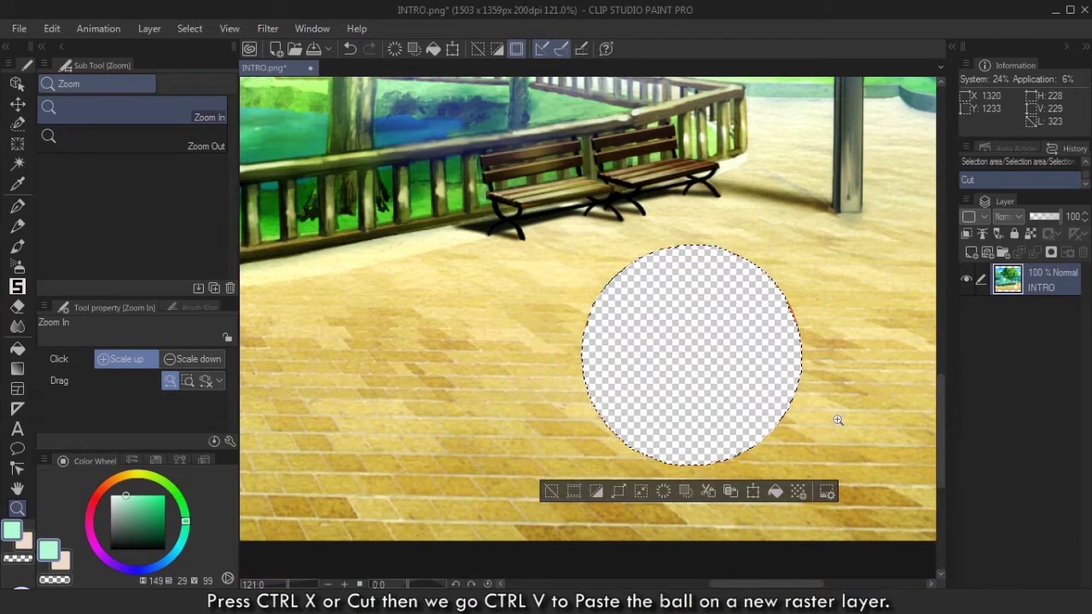
key("ctrl+v")
key("m")
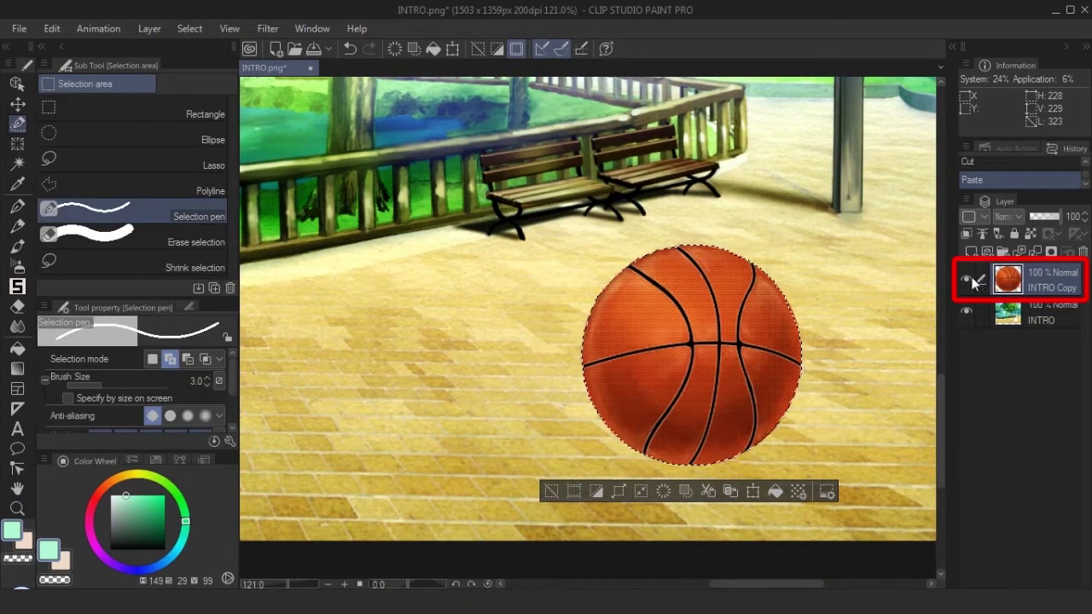
key("ctrl+d")
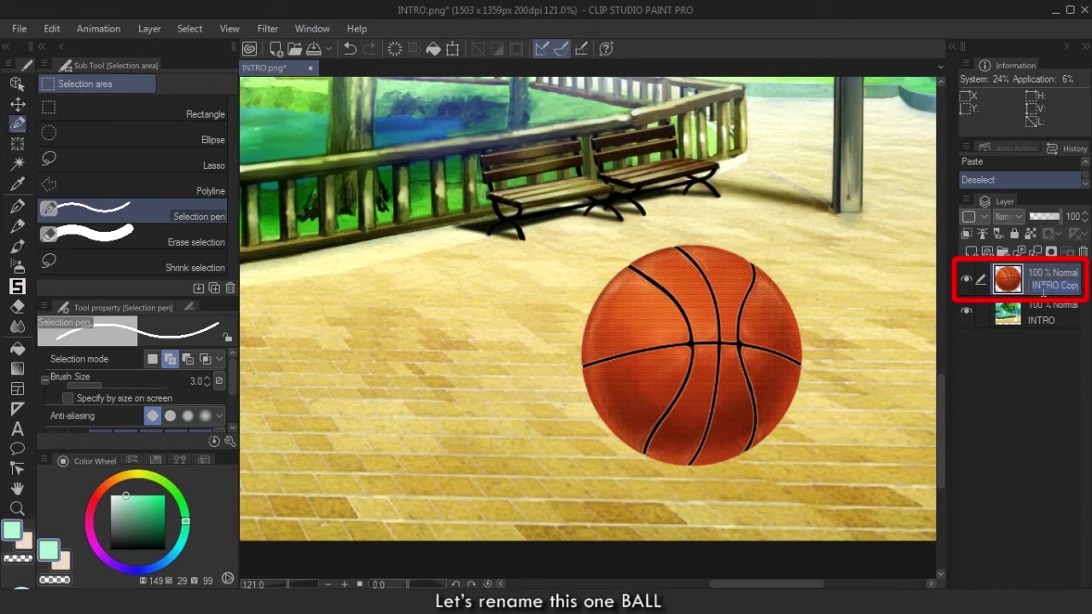
Rename the pasted basketball layer as BALL and hide it.
key("Return")
left_click(968, 280)
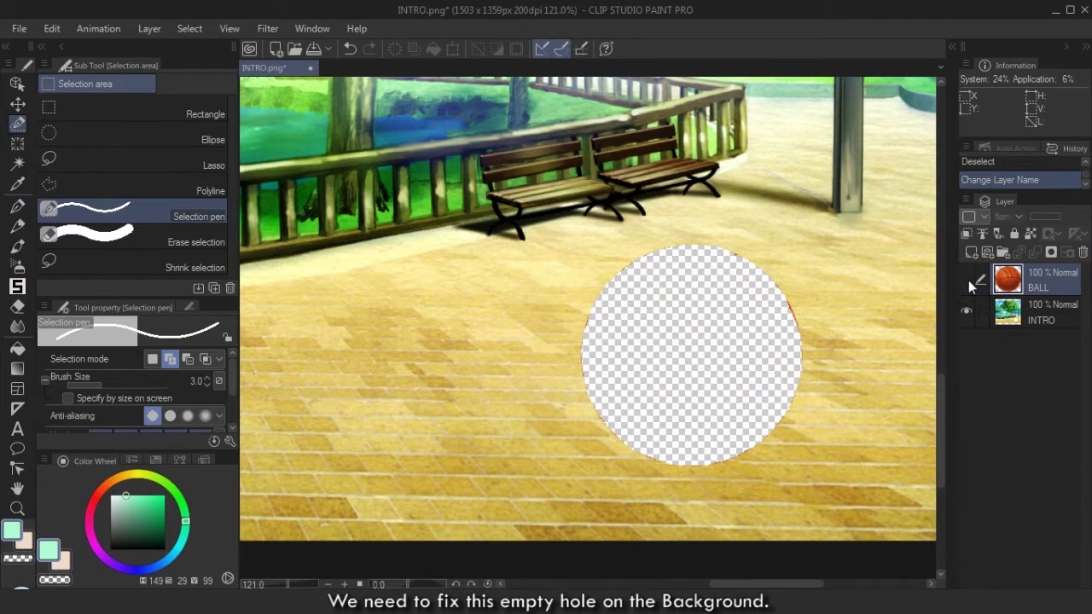
Lasso a patch of ground texture beside the hole on the INTRO layer and copy it onto a new raster layer.
left_click(1047, 321)
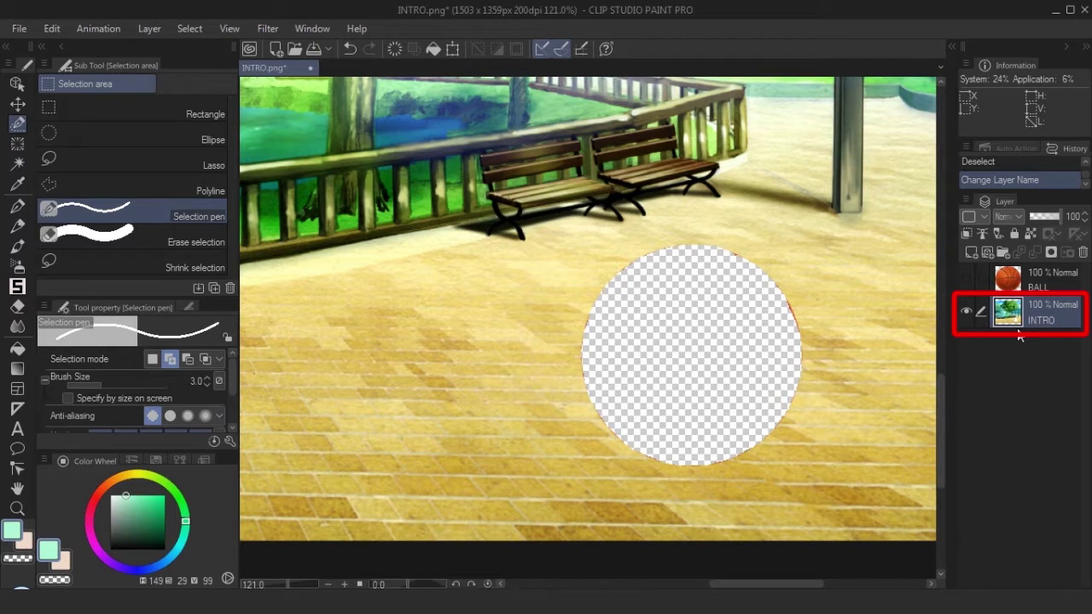
left_click(69, 153)
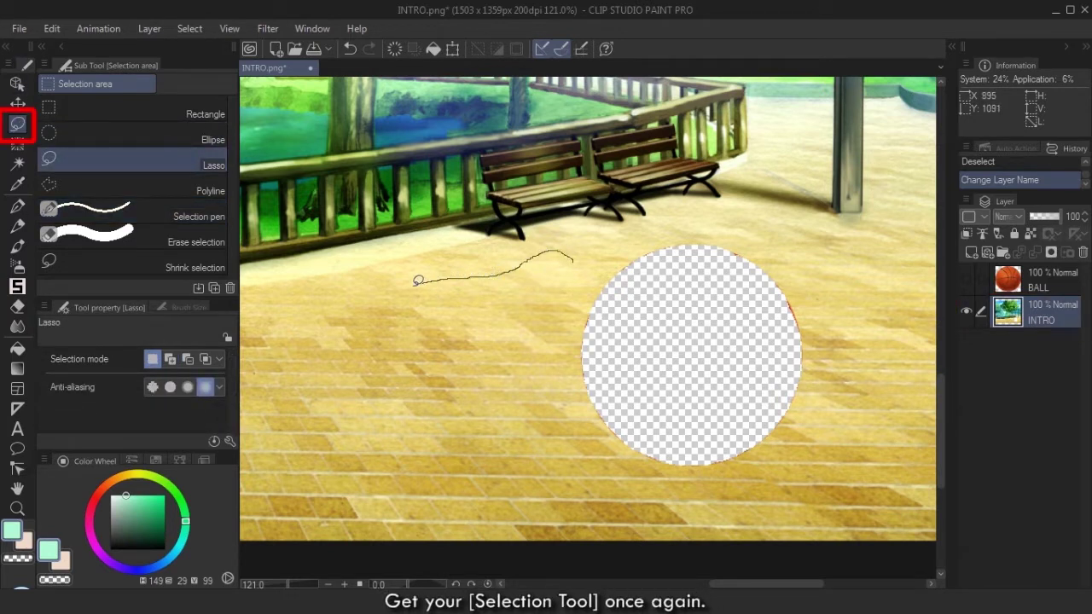
mouse_move(344, 308)
left_mouse_down()
mouse_move(423, 493)
mouse_move(488, 525)
mouse_move(566, 258)
mouse_move(407, 266)
mouse_move(329, 296)
mouse_move(318, 337)
left_mouse_up()
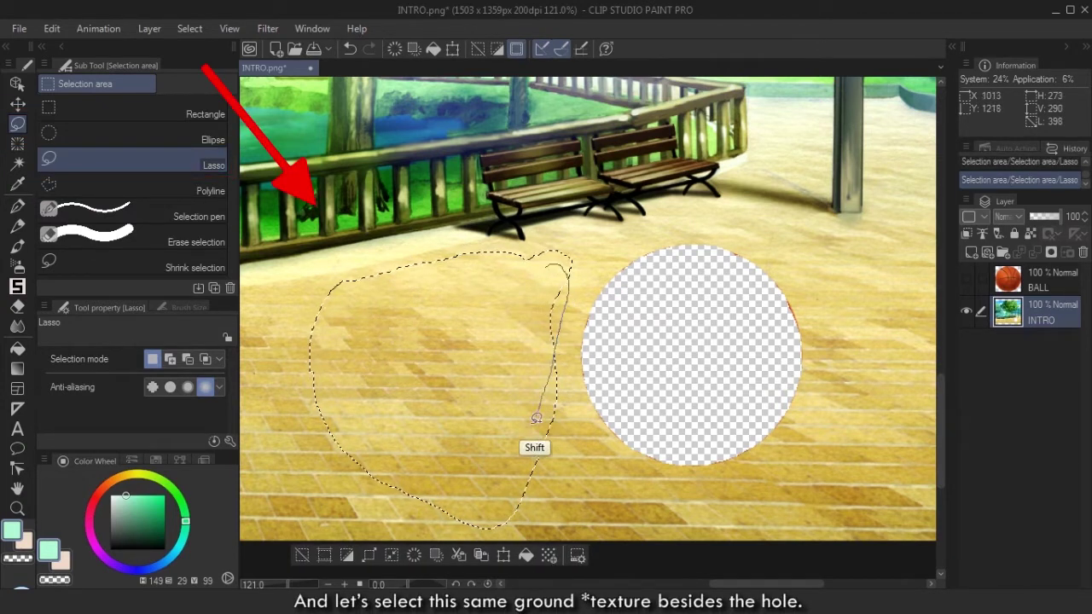
mouse_move(577, 276)
left_mouse_down()
mouse_move(558, 394)
mouse_move(576, 405)
mouse_move(537, 495)
left_mouse_up()
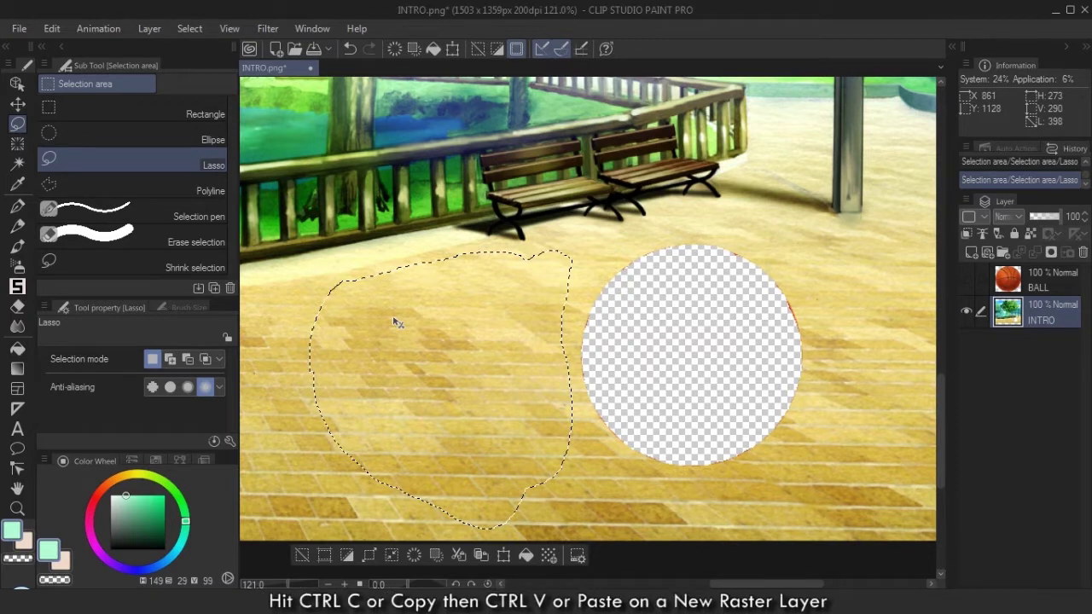
key("ctrl+v")
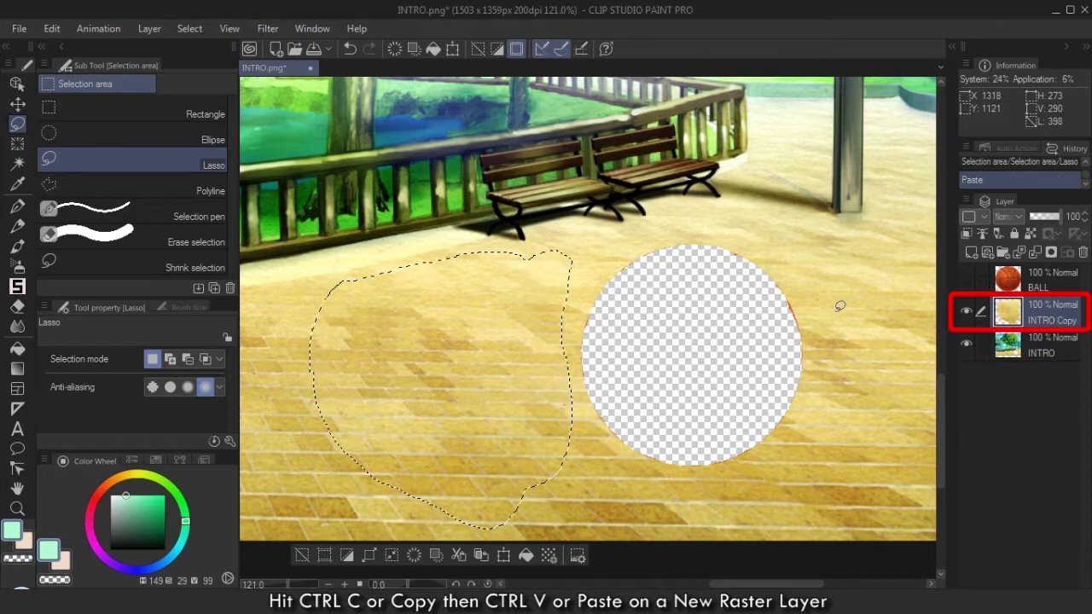
Move the copied ground patch over the hole and freely transform its upper corners with Scale/Rotate to match the floor, and deselect.
key("k")
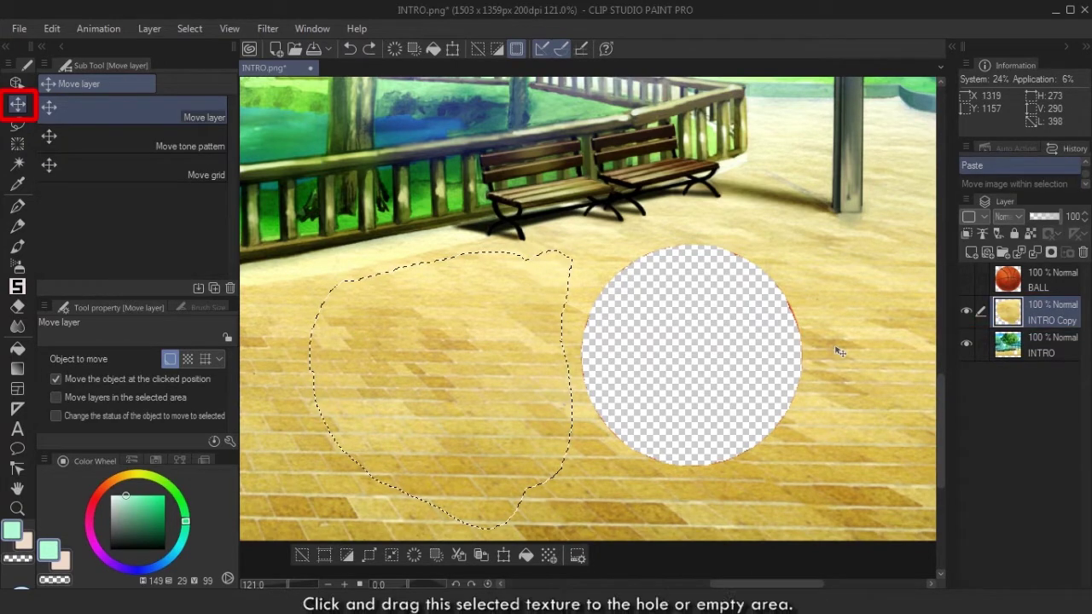
mouse_move(506, 378)
left_mouse_down()
mouse_move(487, 378)
mouse_move(729, 367)
left_mouse_up()
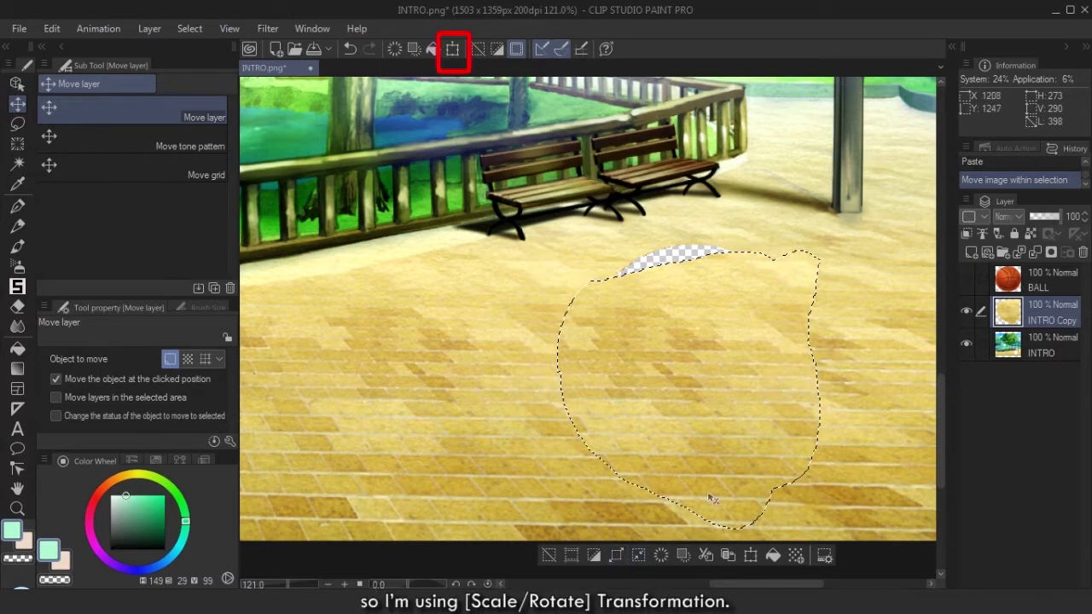
left_click(453, 49)
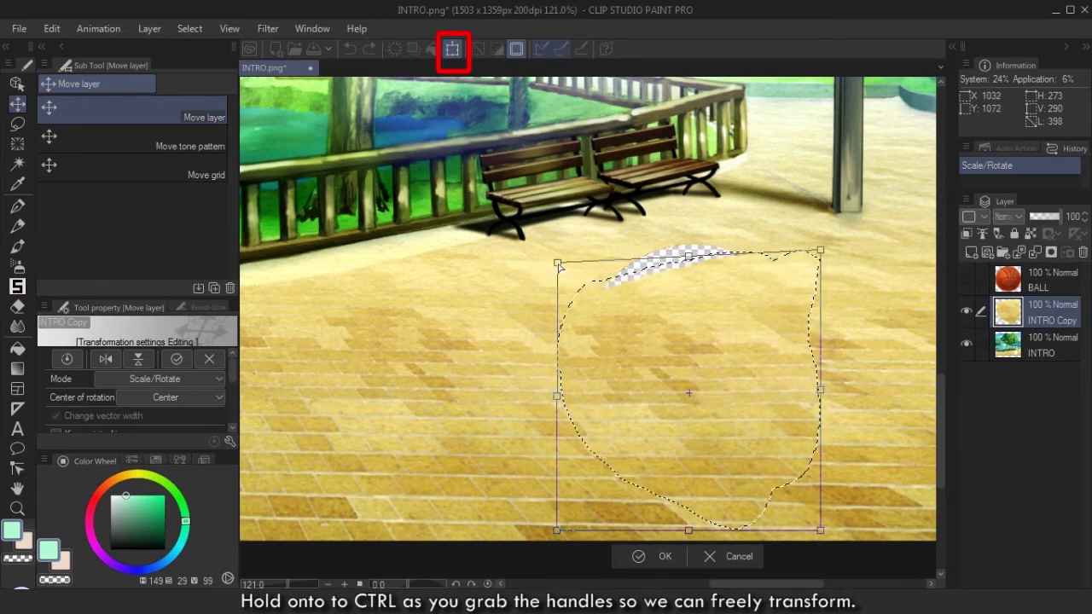
left_click(559, 266)
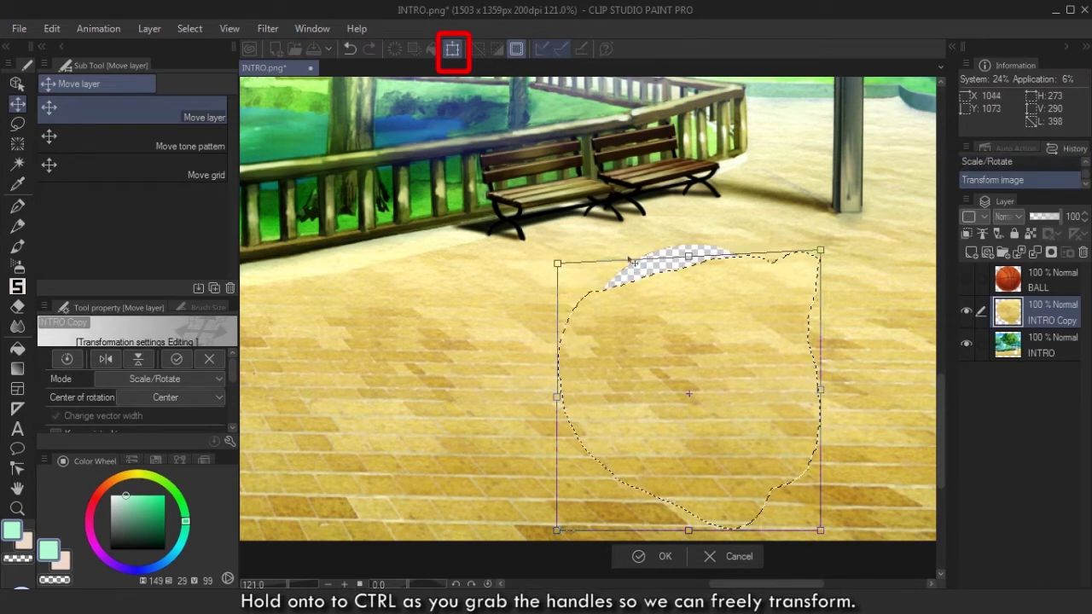
left_click_drag(827, 260, 828, 279)
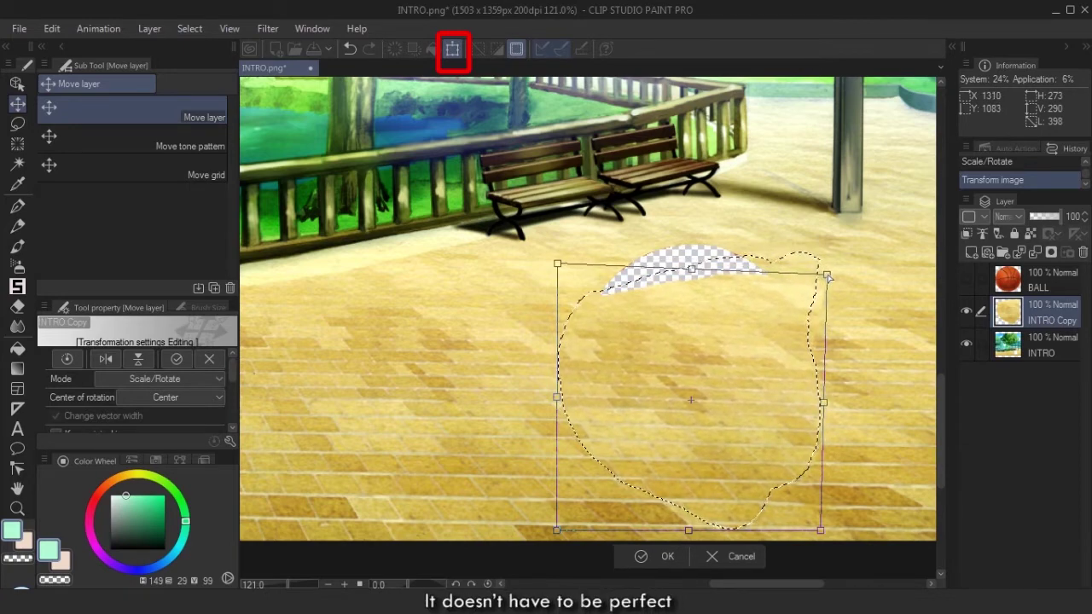
left_click_drag(828, 277, 825, 270)
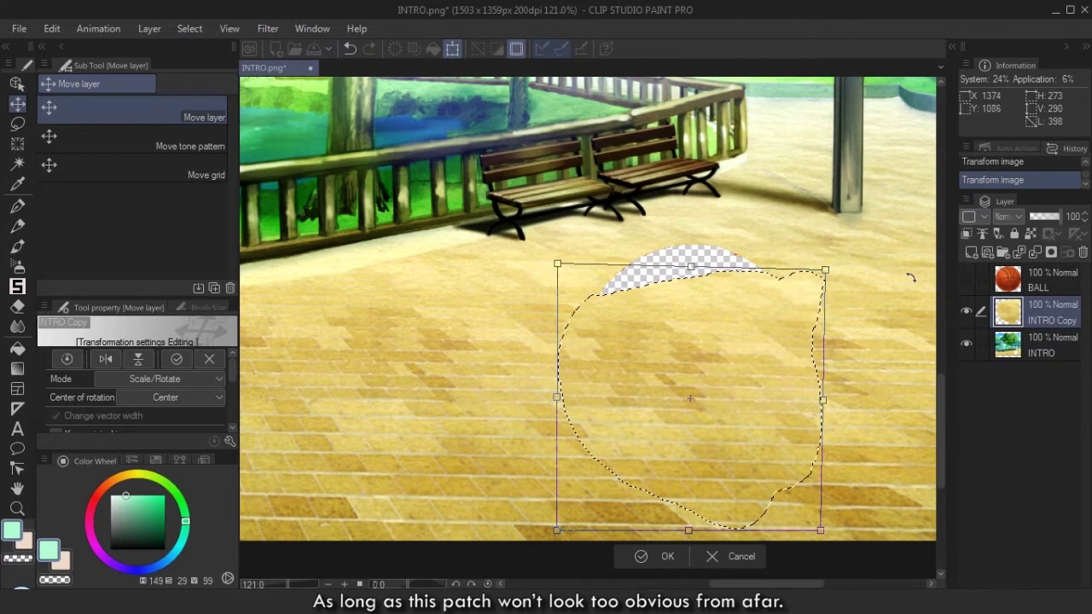
key("Return")
key("ctrl+d")
Lasso a second ground patch from the INTRO layer near the remaining hole, copy it onto a new layer, and move it over the hole.
left_click(1022, 337)
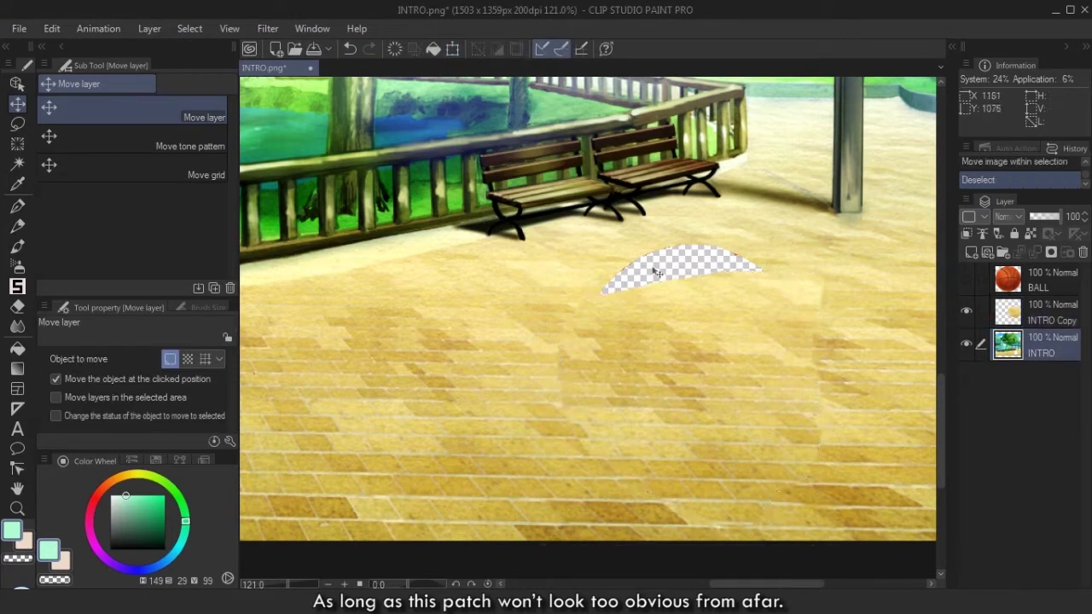
key("m")
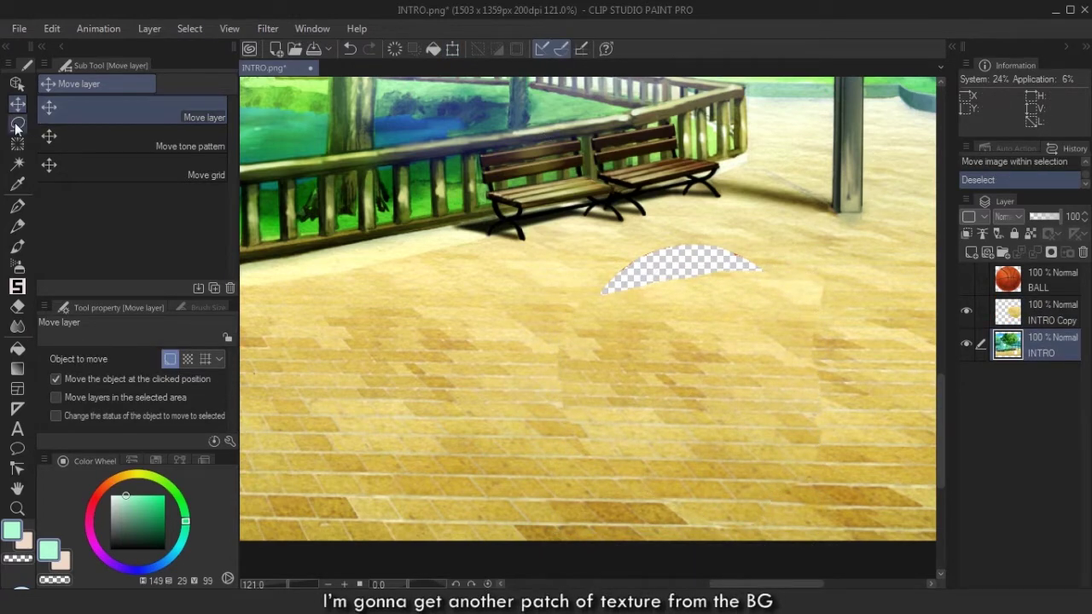
mouse_move(781, 242)
left_mouse_down()
mouse_move(845, 256)
mouse_move(677, 294)
mouse_move(689, 294)
left_mouse_up()
key("ctrl+c")
key("ctrl+v")
key("k")
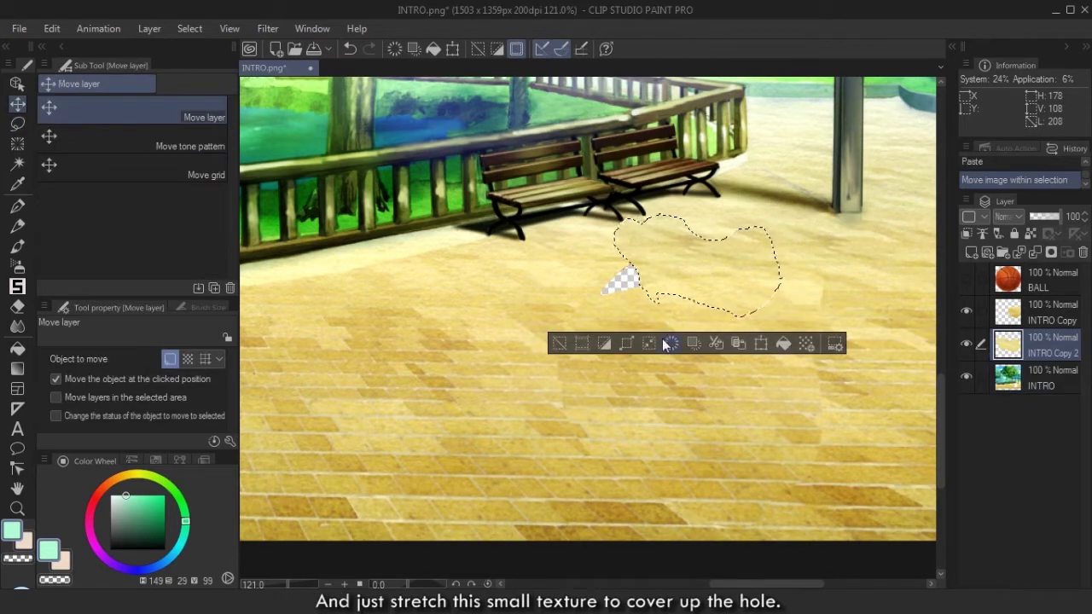
Stretch the second ground patch sideways and upward with a transform so it covers the rest of the hole.
left_click(452, 49)
left_click_drag(611, 278, 556, 283)
left_click_drag(785, 215, 785, 198)
key("Return")
Deselect and merge the INTRO Copy patch layer with the INTRO Copy 2 layer below it.
left_click(1034, 317)
key("ctrl+d")
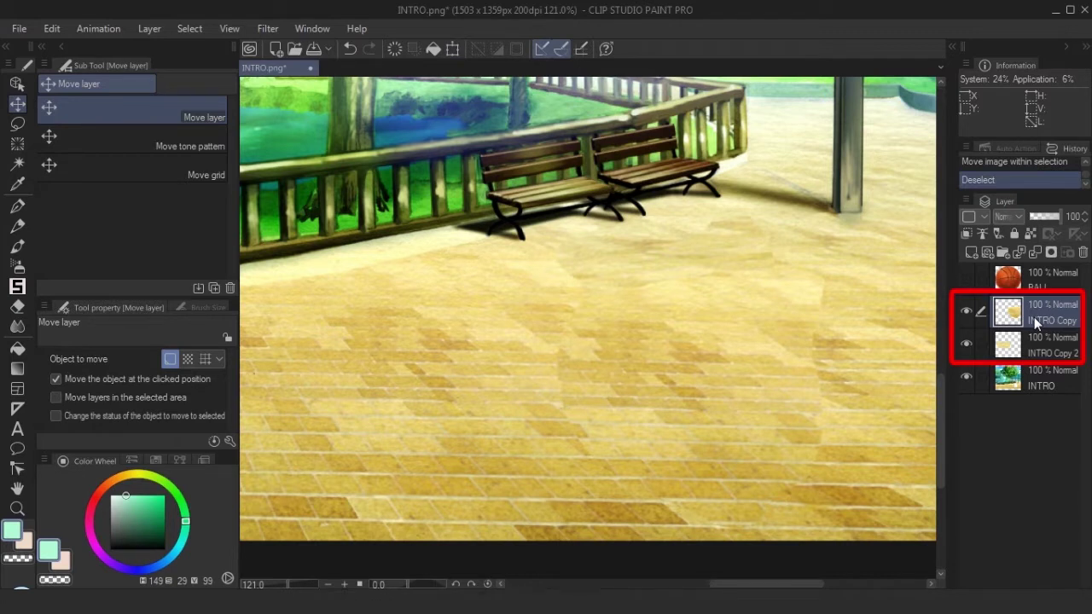
key("ctrl+e")
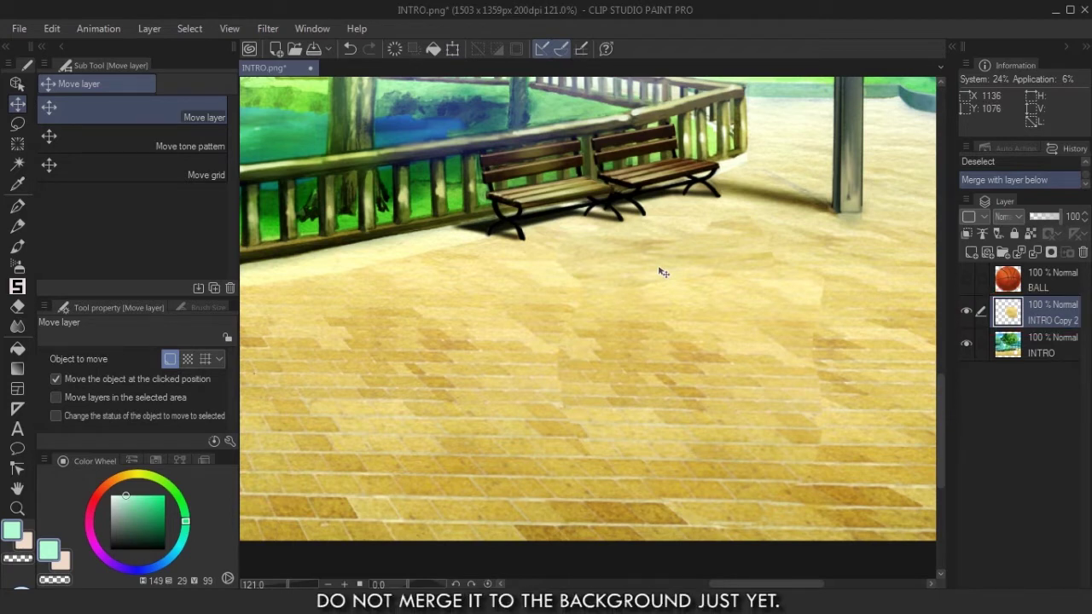
Soften the merged patch's upper edge near the benches with the Soft eraser and the Blend tool at brush size 30.
key("e")
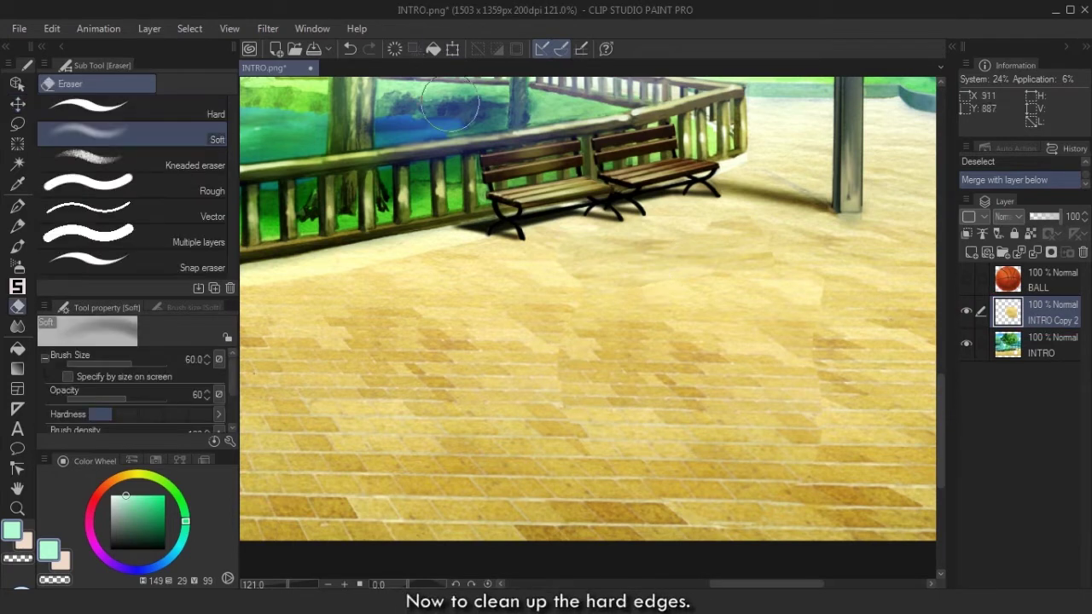
mouse_move(536, 247)
left_mouse_down()
mouse_move(559, 282)
mouse_move(558, 247)
left_mouse_up()
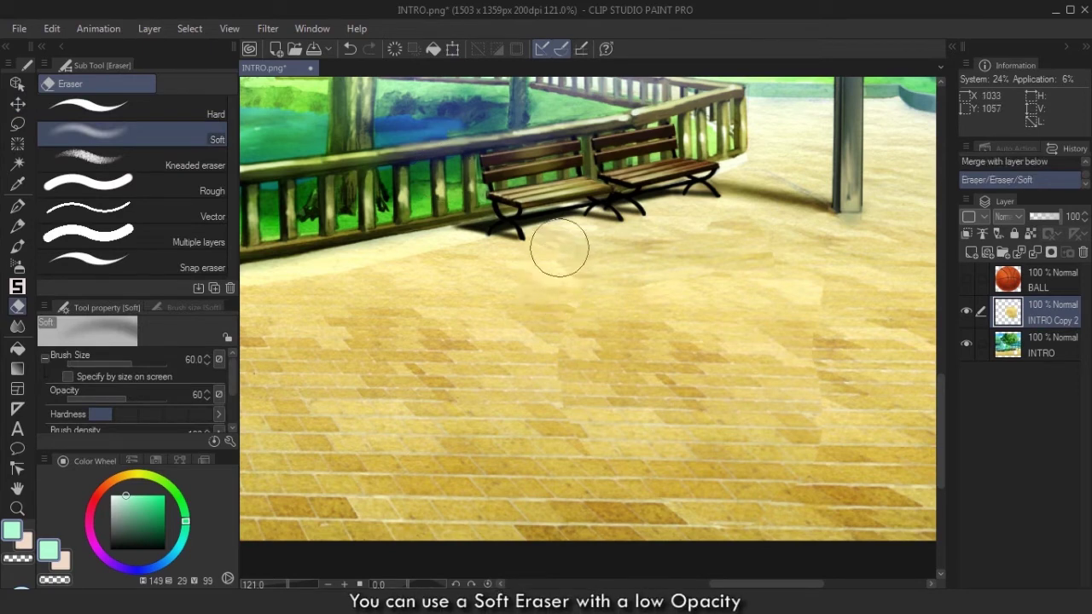
key("j")
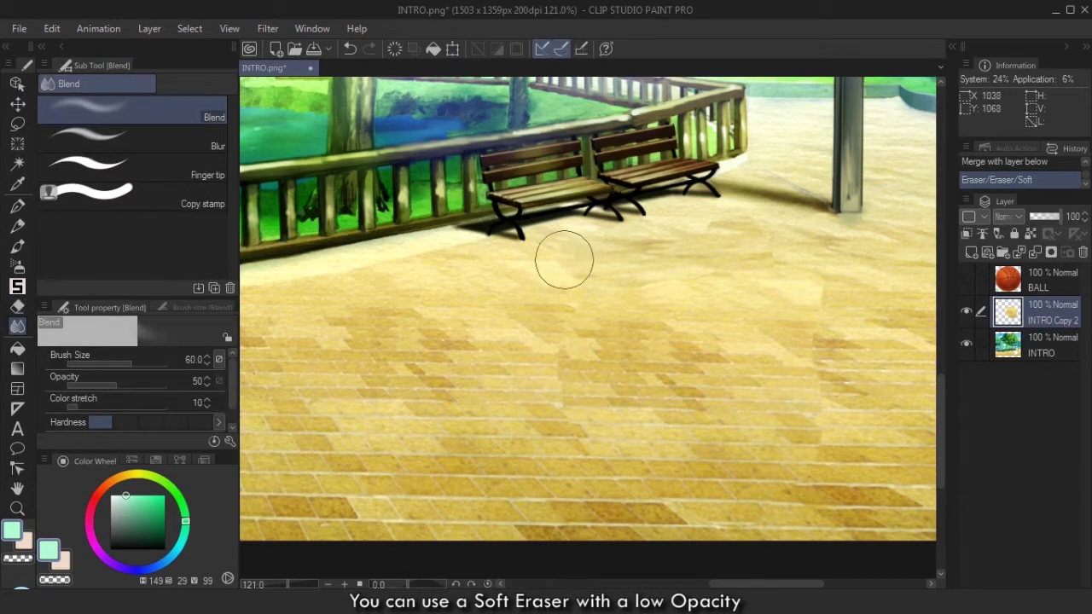
key("bracketleft")
key("bracketleft")
key("bracketleft")
left_click_drag(586, 218, 626, 212)
left_click_drag(626, 212, 604, 229)
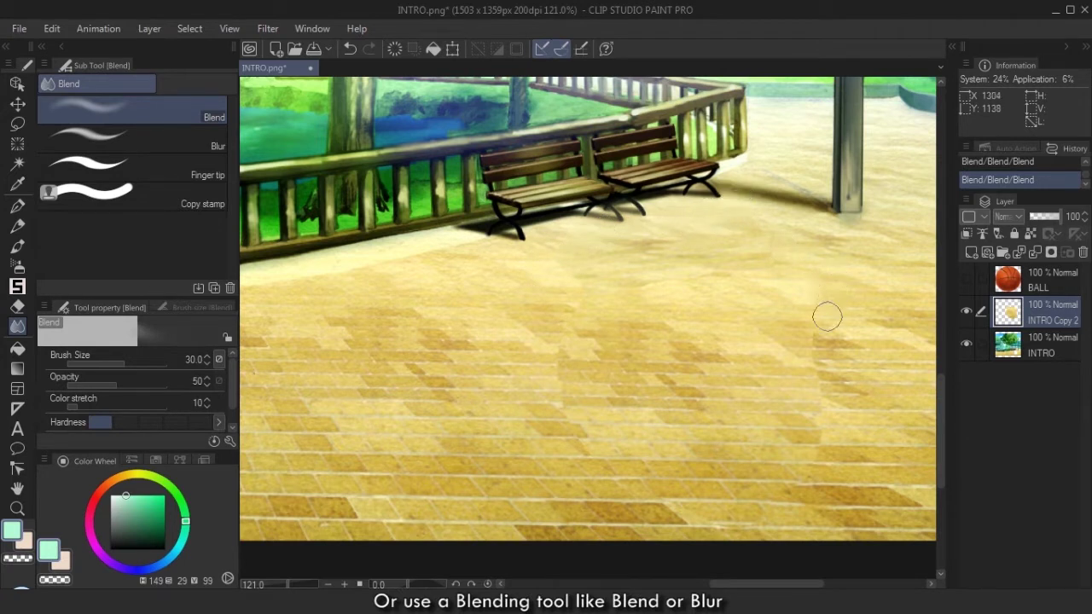
Blend the patch's remaining hard edges into the floor at opacity 70, reducing the brush size to 15.
key("ctrl+bracketright")
key("ctrl+bracketright")
mouse_move(822, 321)
left_mouse_down()
mouse_move(826, 343)
mouse_move(825, 332)
left_mouse_up()
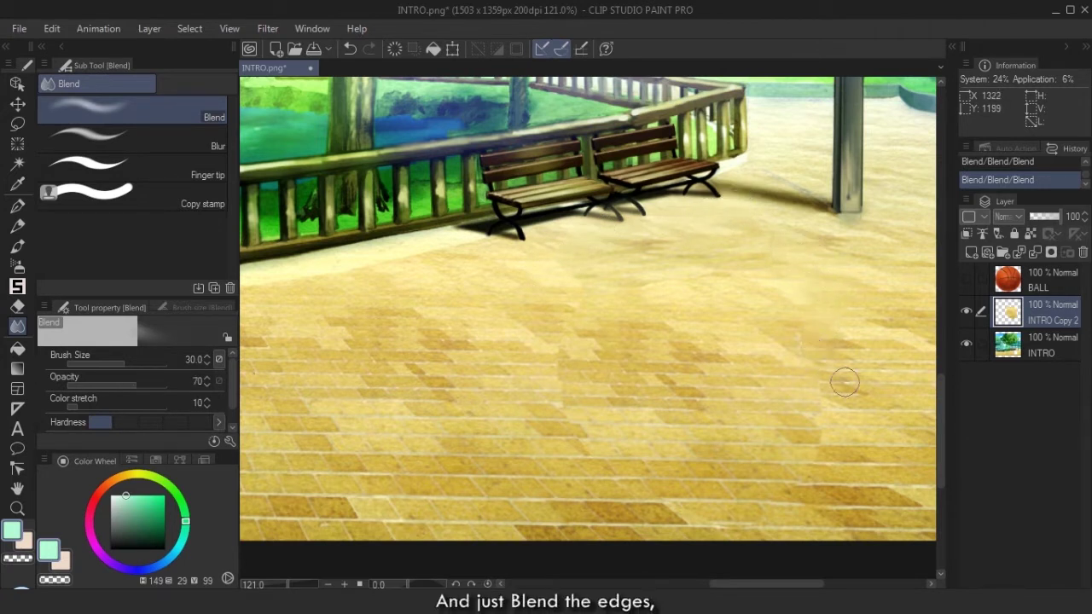
key("bracketleft")
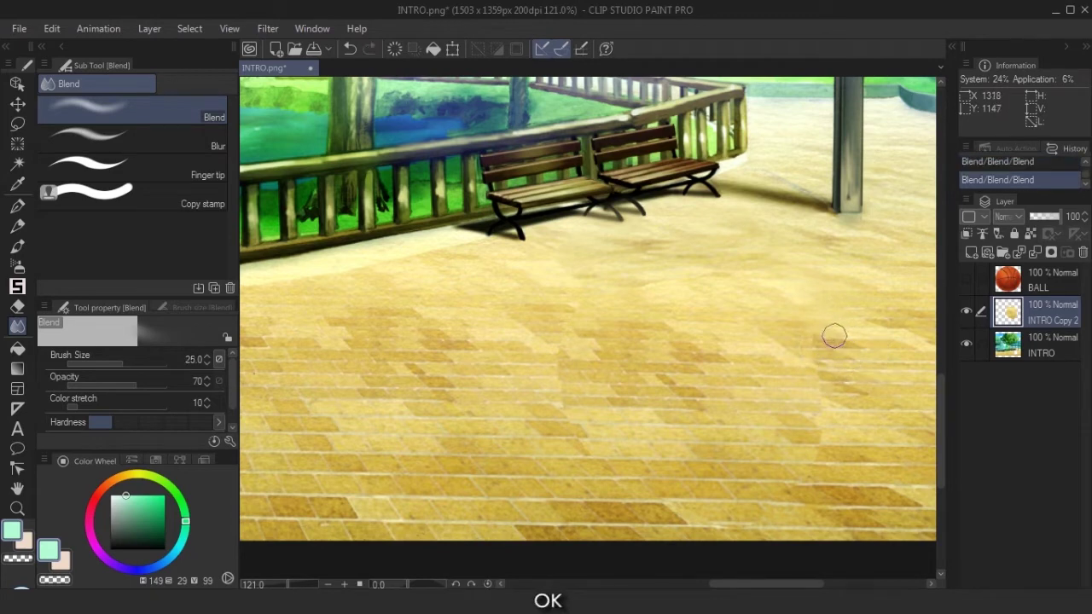
key("bracketleft")
key("bracketleft")
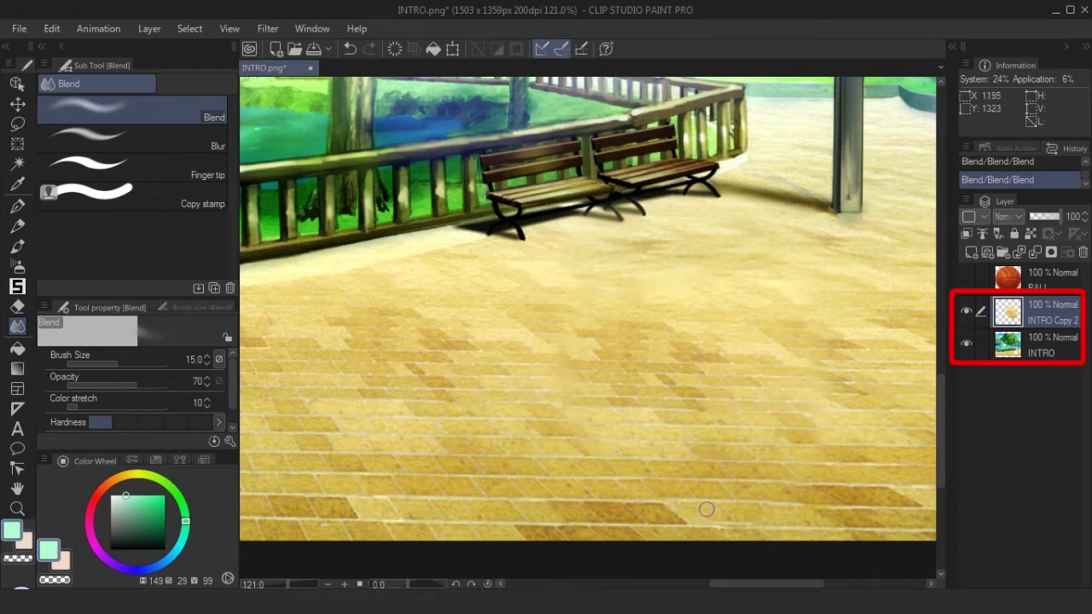
Merge the patch layer into the INTRO background layer, and show and select the BALL layer.
key("ctrl+e")
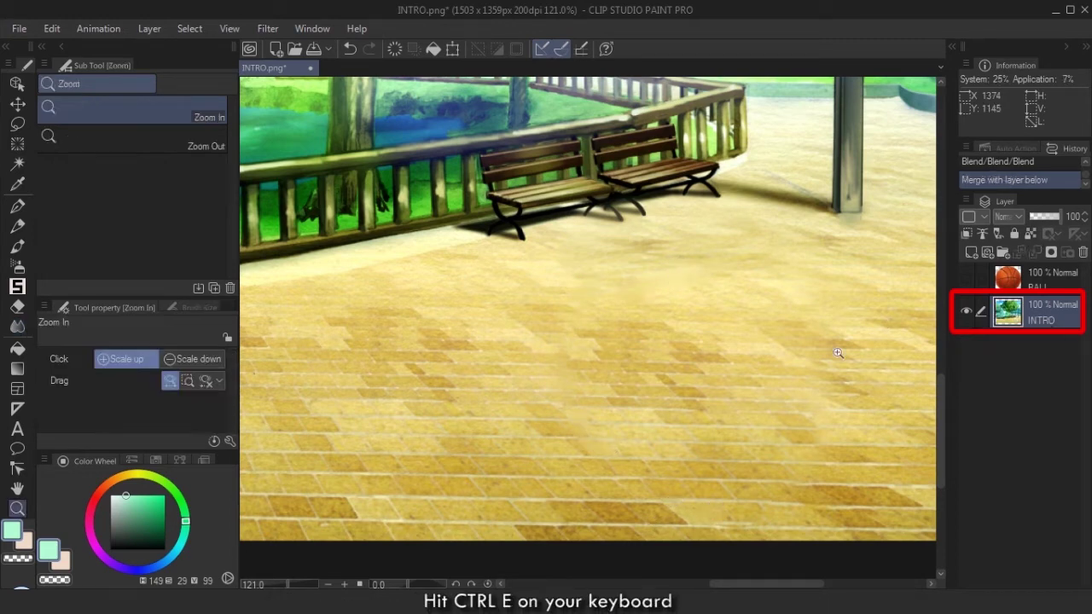
key("ctrl+0")
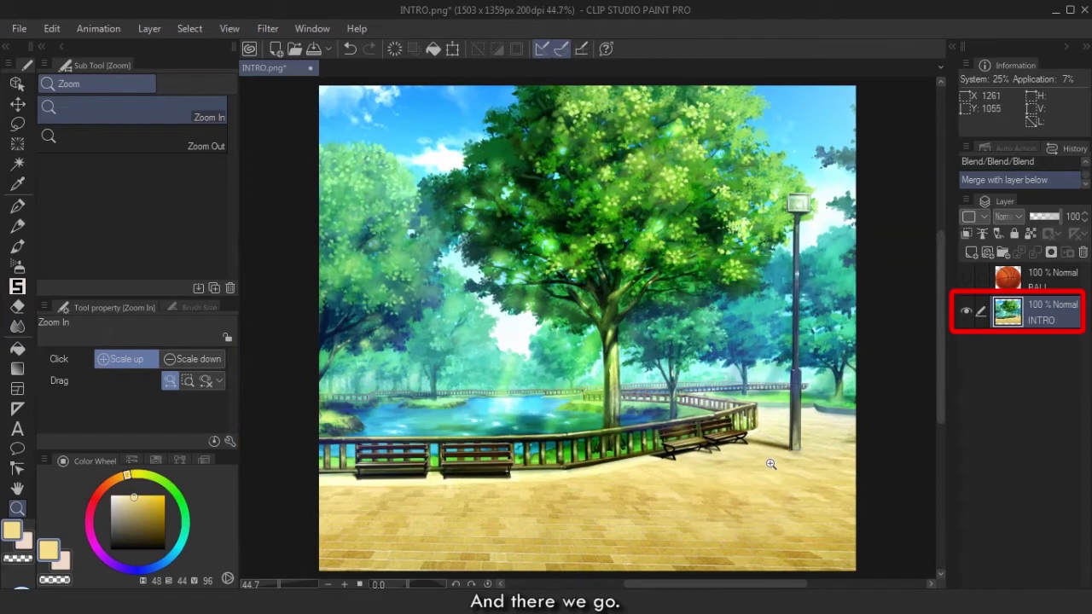
left_click(971, 280)
left_click(1027, 281)
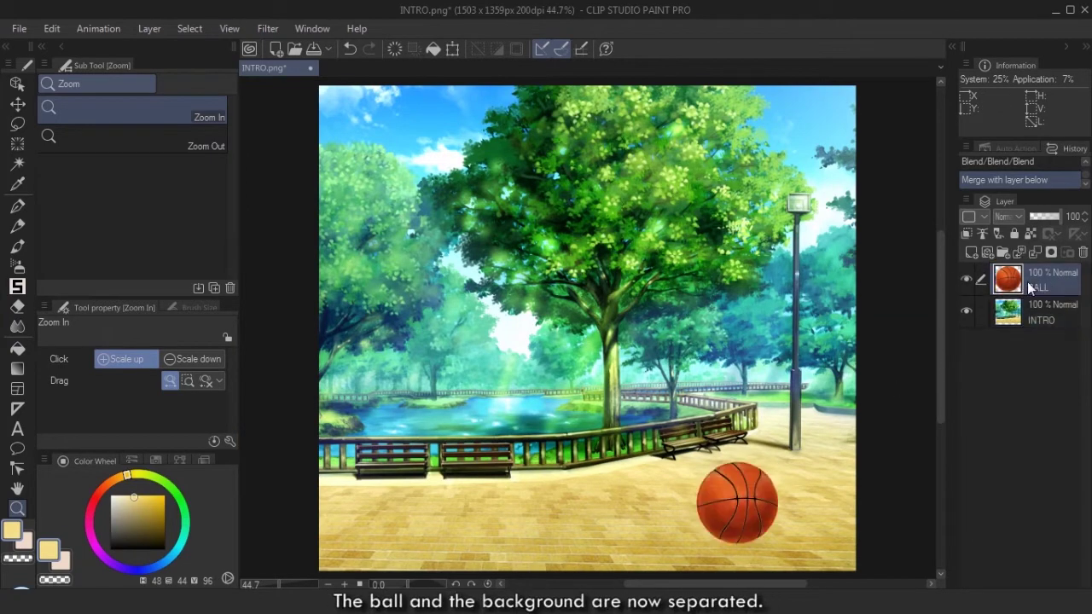
Try moving the basketball around the scene with the Move layer tool, and undo the move.
key("m")
key("k")
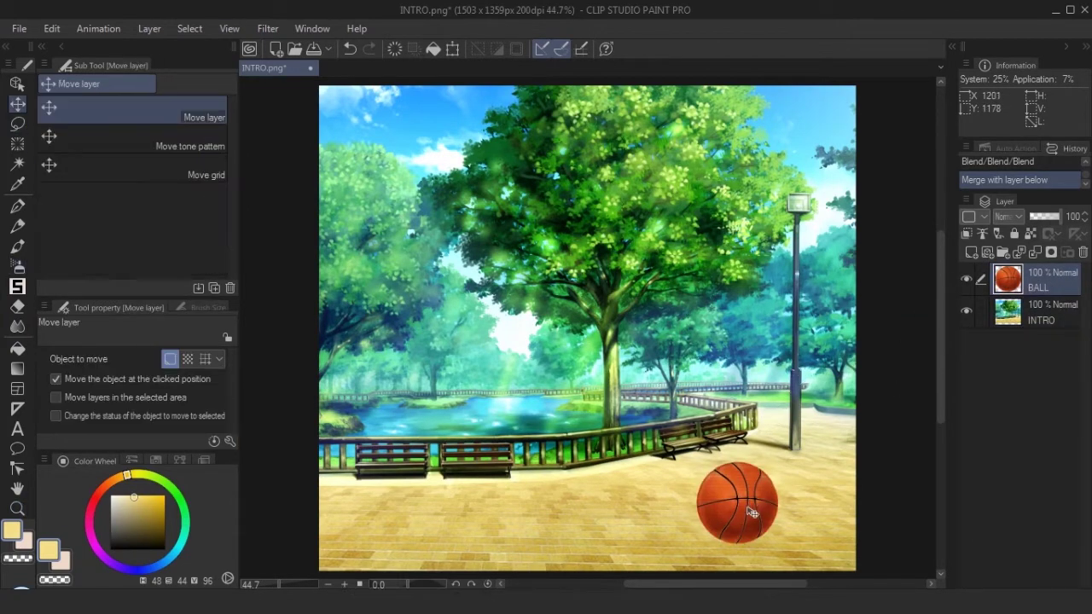
mouse_move(754, 501)
left_mouse_down()
mouse_move(711, 479)
mouse_move(691, 408)
mouse_move(445, 386)
mouse_move(879, 426)
left_mouse_up()
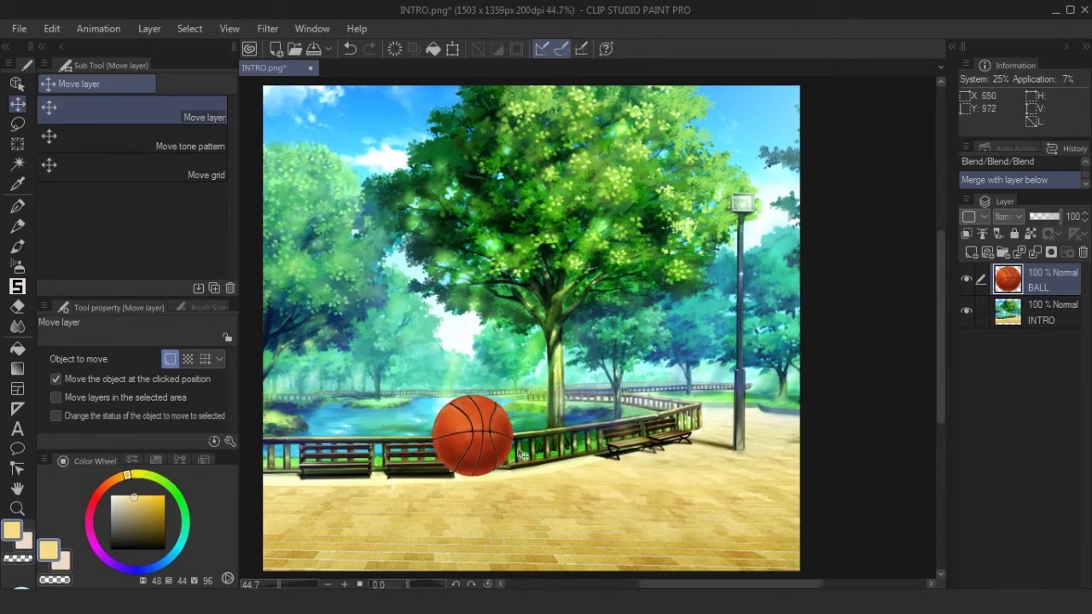
left_click_drag(472, 436, 670, 456)
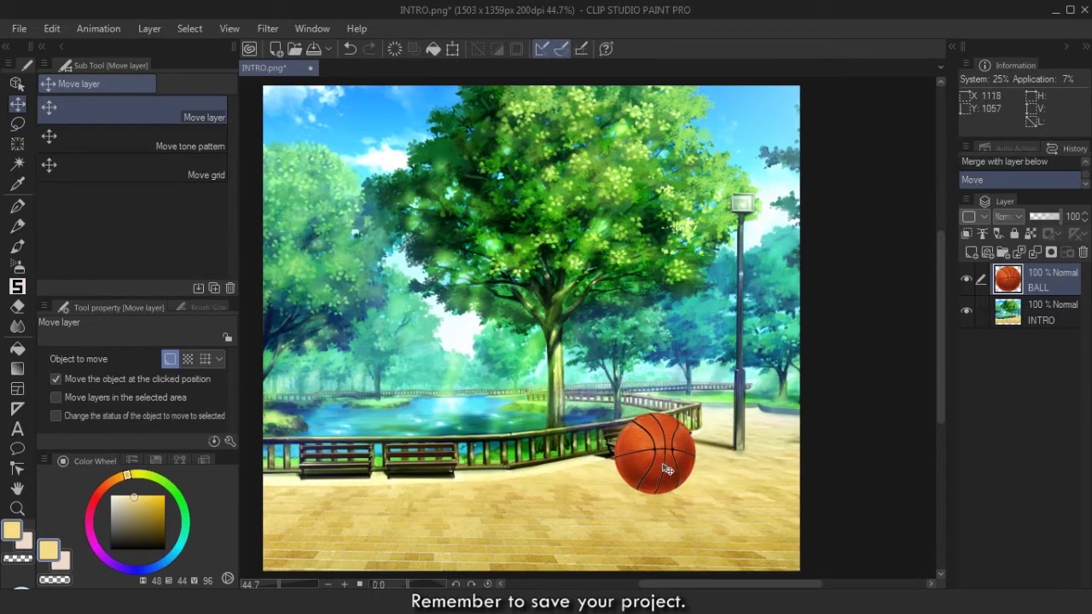
key("ctrl+z")
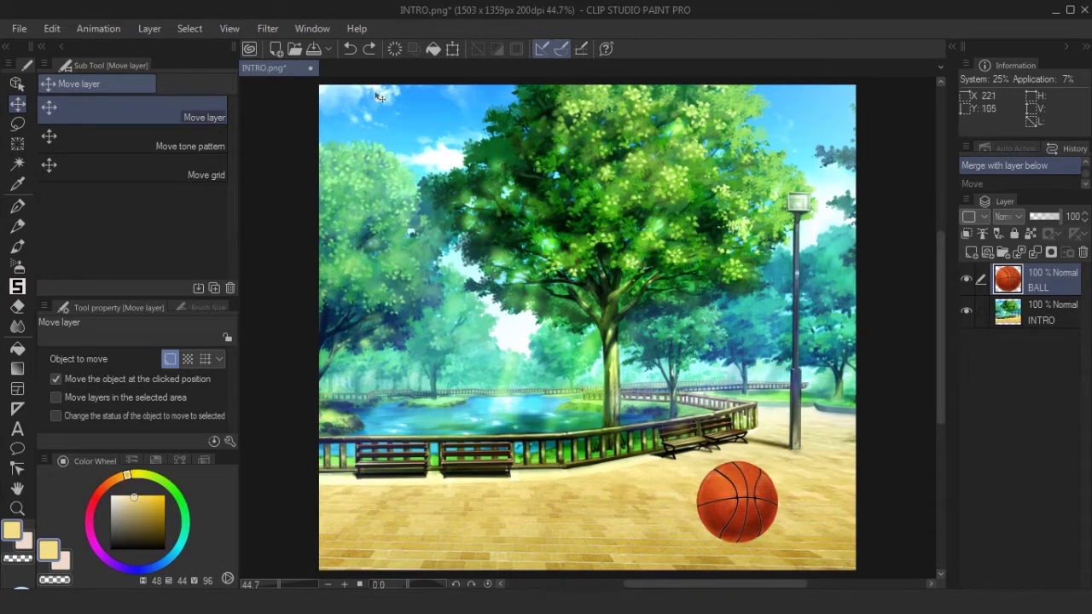
Start saving the project and try the file types CLIP STUDIO FORMAT, Photoshop Document and Photoshop Big Document.
left_click(313, 51)
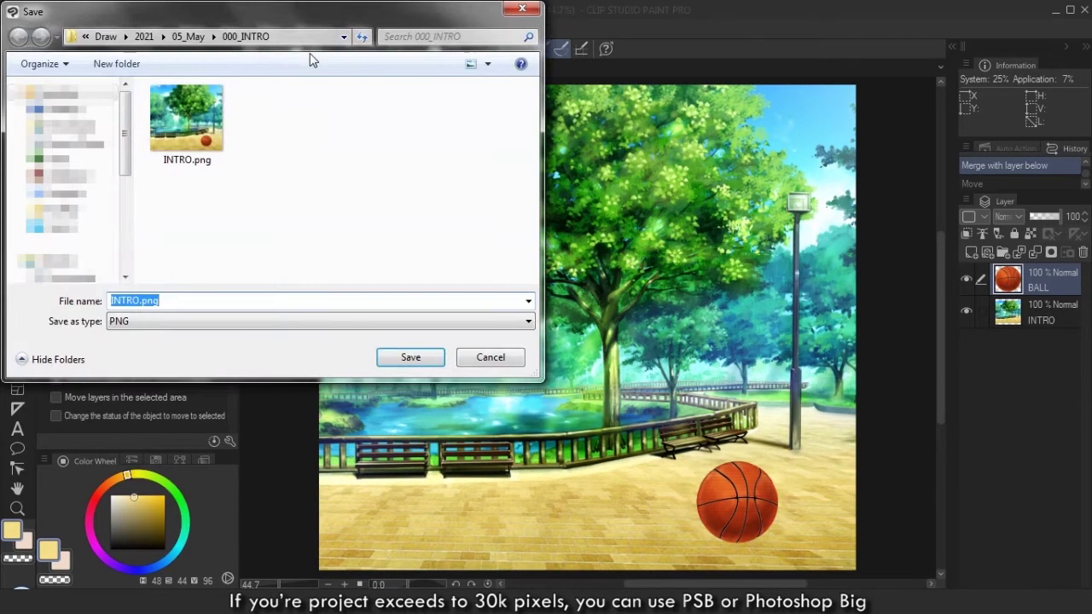
left_click(207, 321)
left_click(203, 341)
left_click(205, 322)
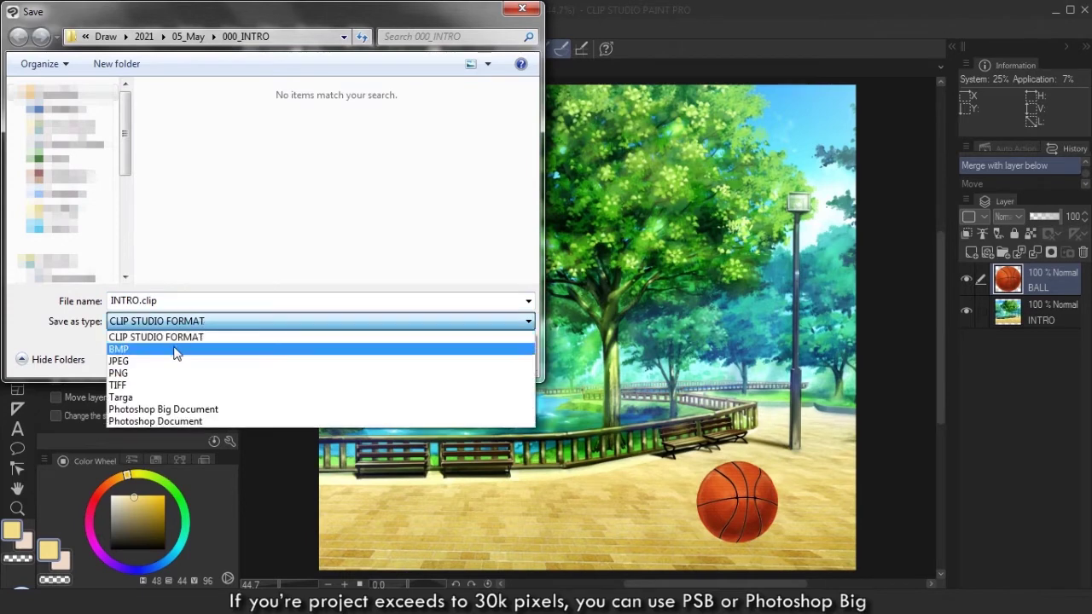
left_click(164, 419)
left_click(218, 321)
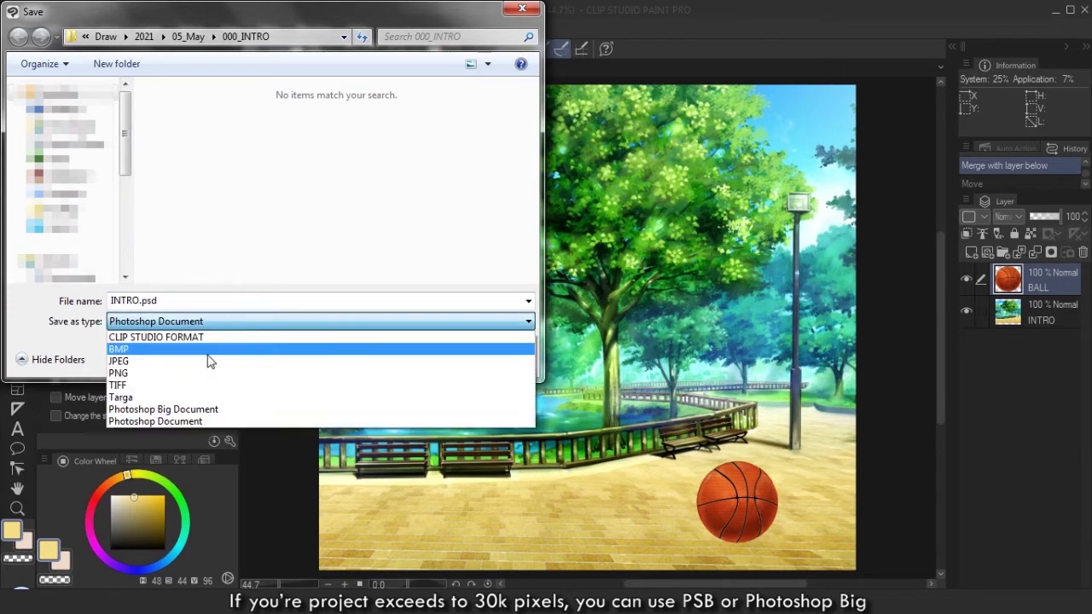
left_click(201, 408)
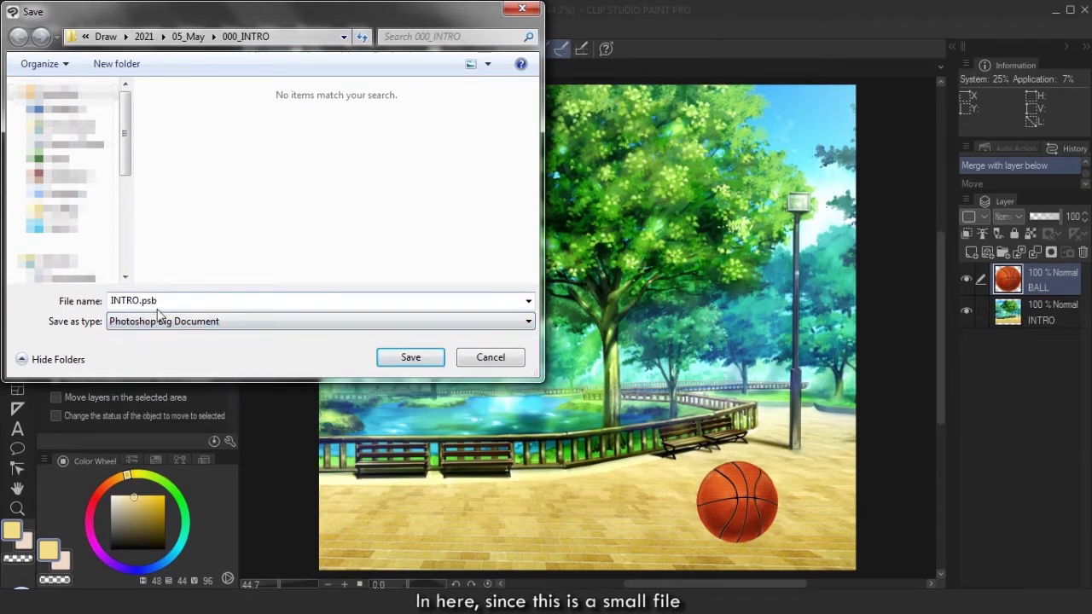
Save the project in CLIP STUDIO FORMAT with the file name INTRO_pic.clip.
left_click(226, 321)
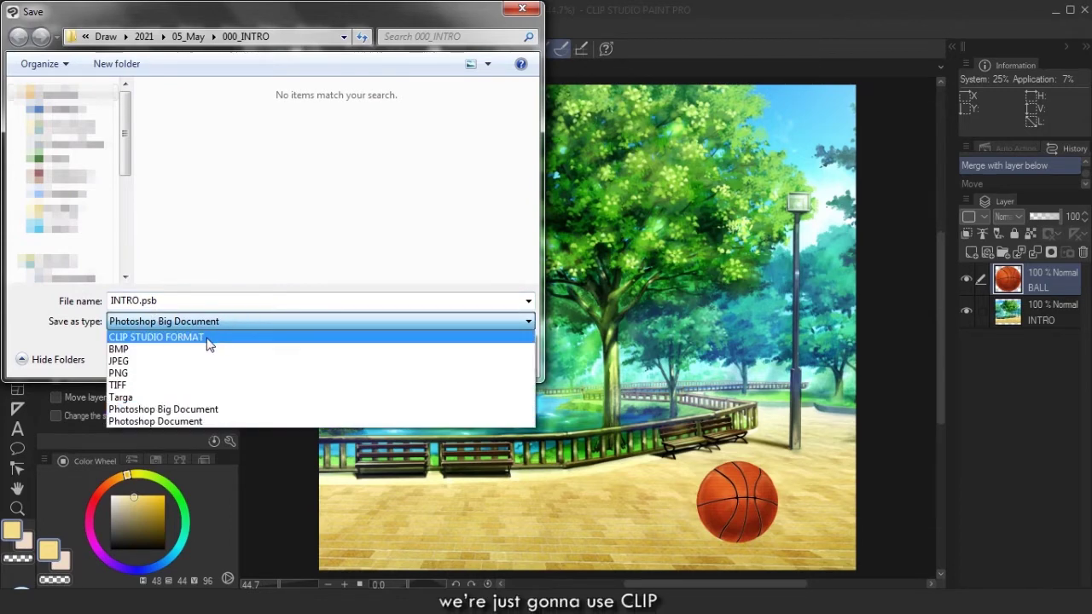
left_click(212, 337)
double_click(139, 303)
left_click(139, 304)
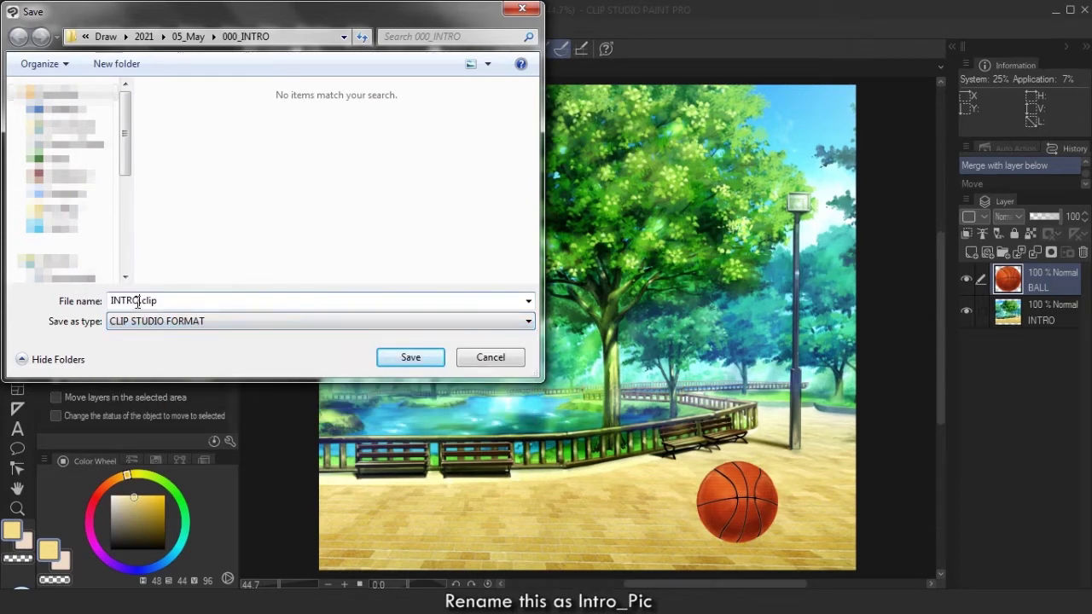
type("_pic")
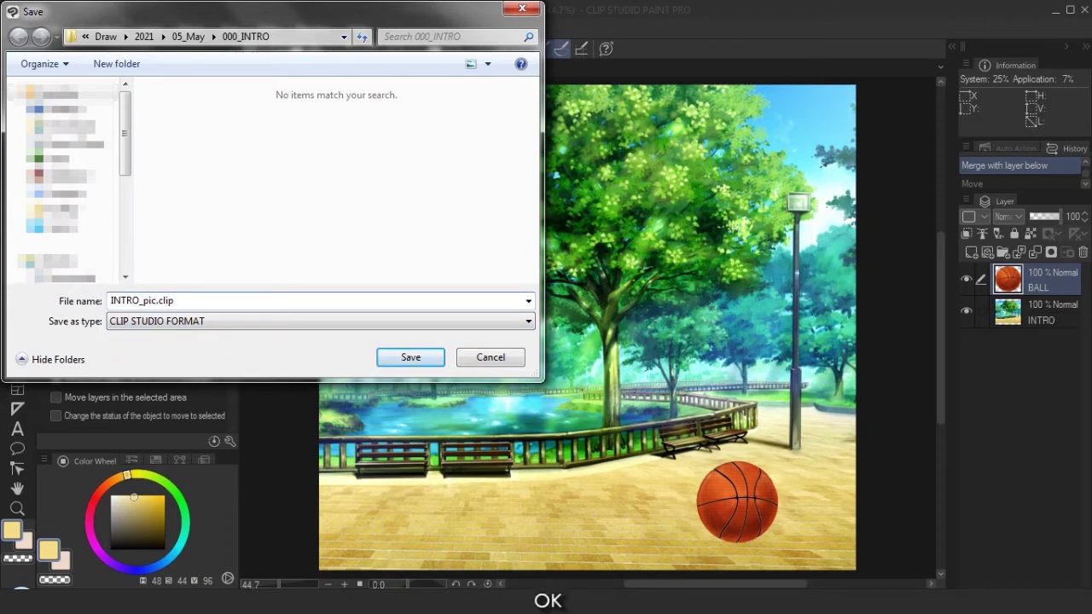
key("Return")
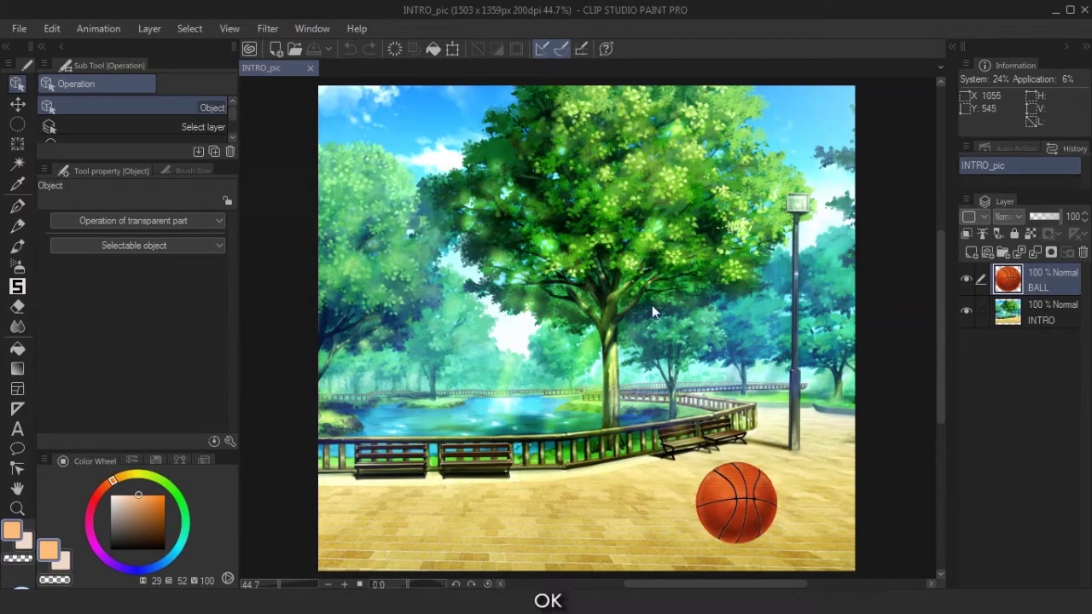
Convert the BALL layer to an image material layer, keeping the name BALL without the added number.
right_click(1058, 278)
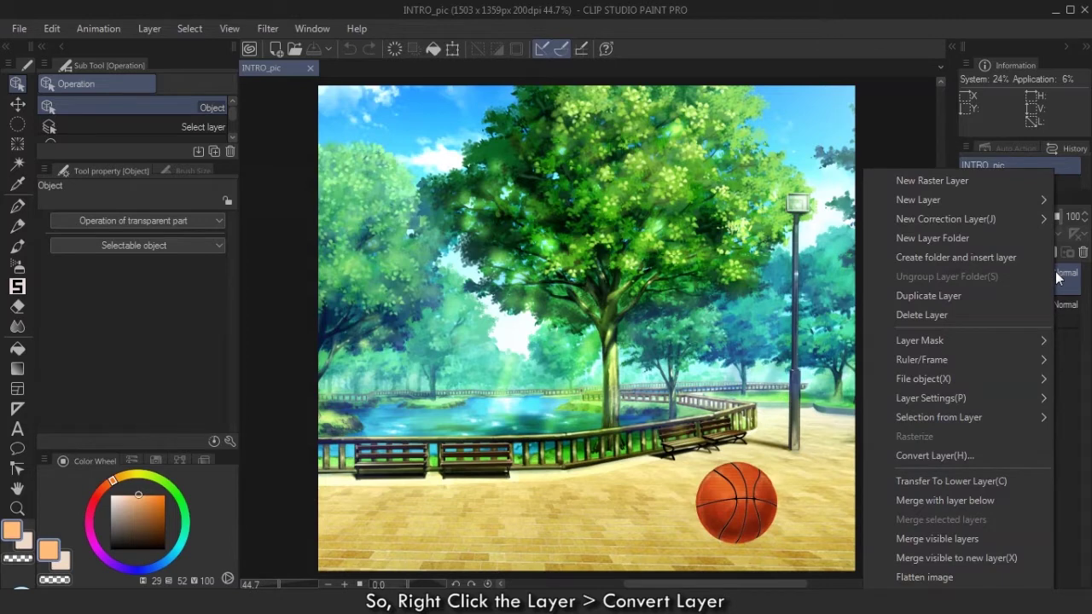
left_click(959, 458)
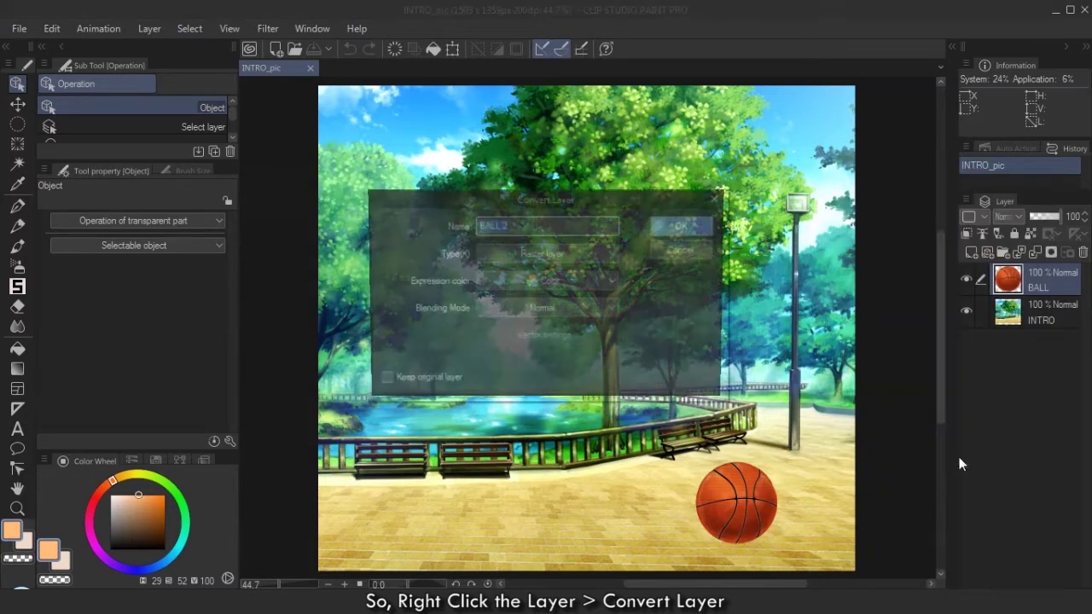
left_click(539, 226)
key("BackSpace")
key("BackSpace")
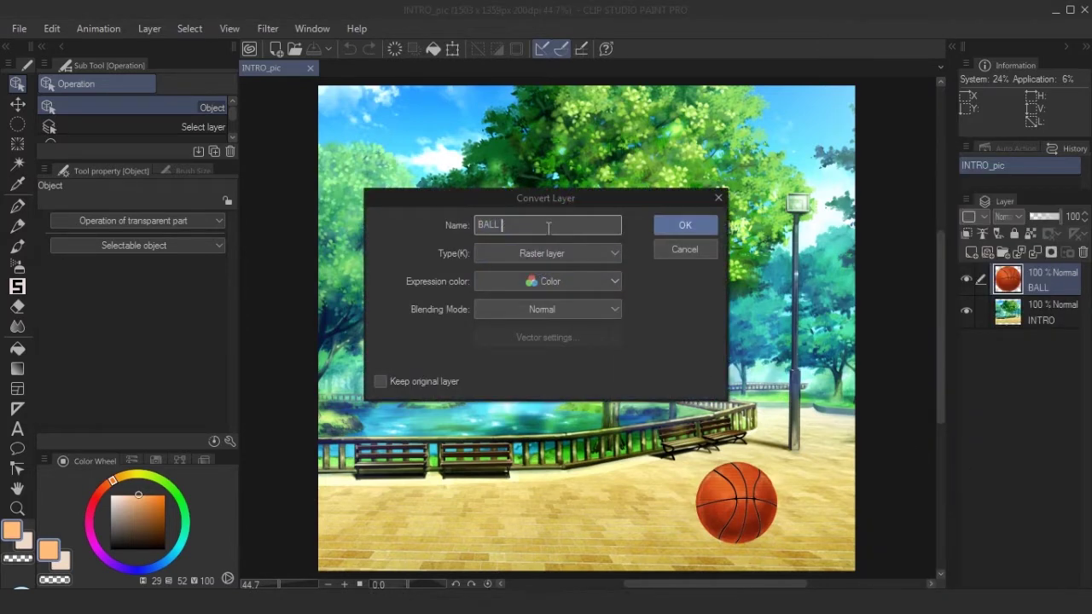
left_click(552, 252)
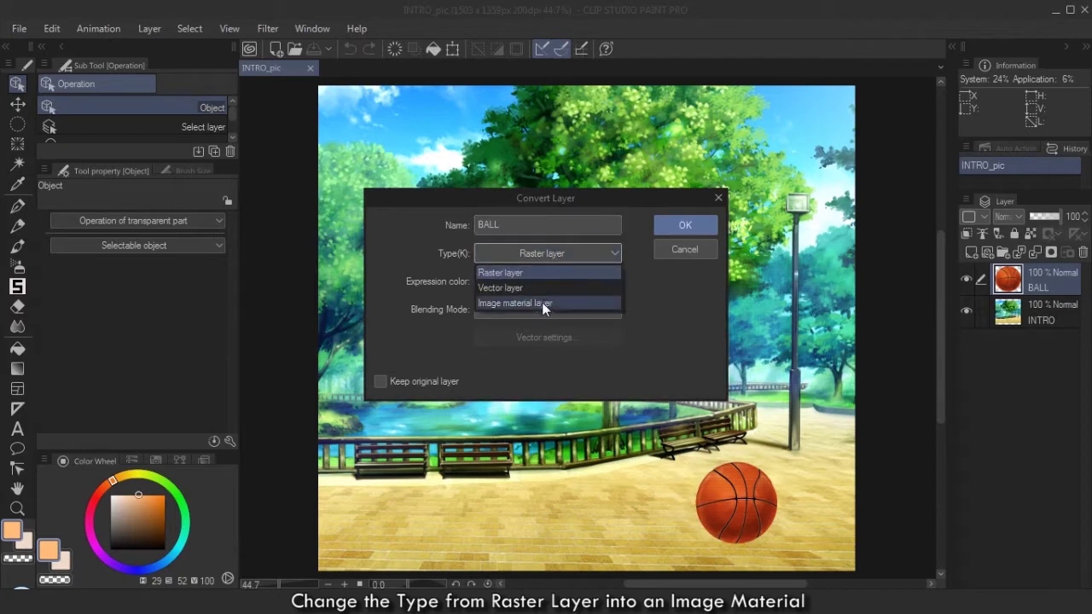
left_click(519, 303)
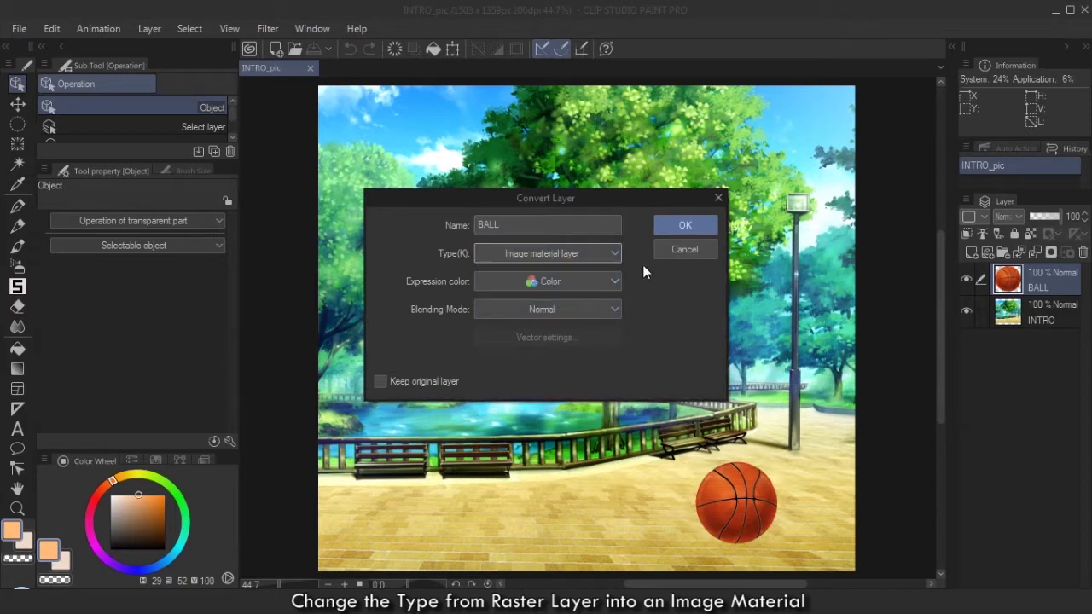
left_click(686, 224)
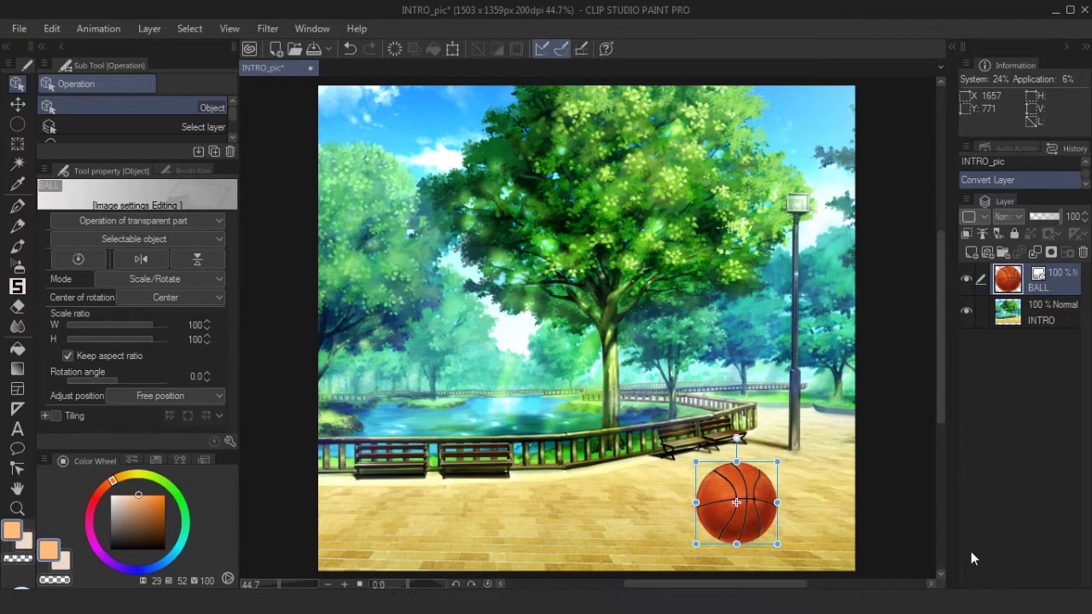
Save the current project, and save a separate version for the animation with the file name INTRO_ANIM.clip.
key("ctrl+s")
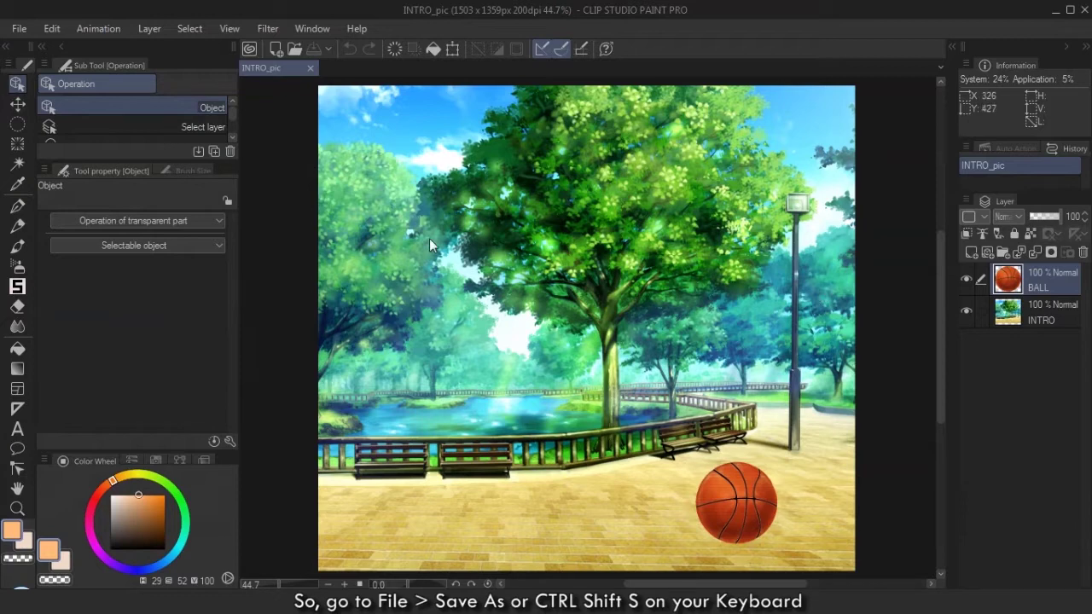
left_click(19, 28)
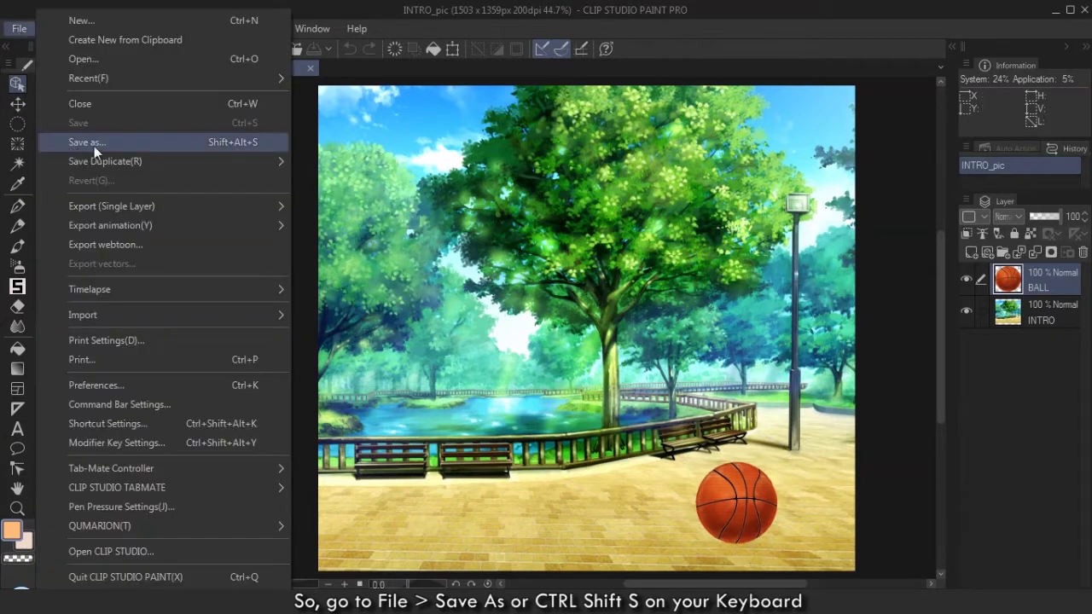
left_click(146, 142)
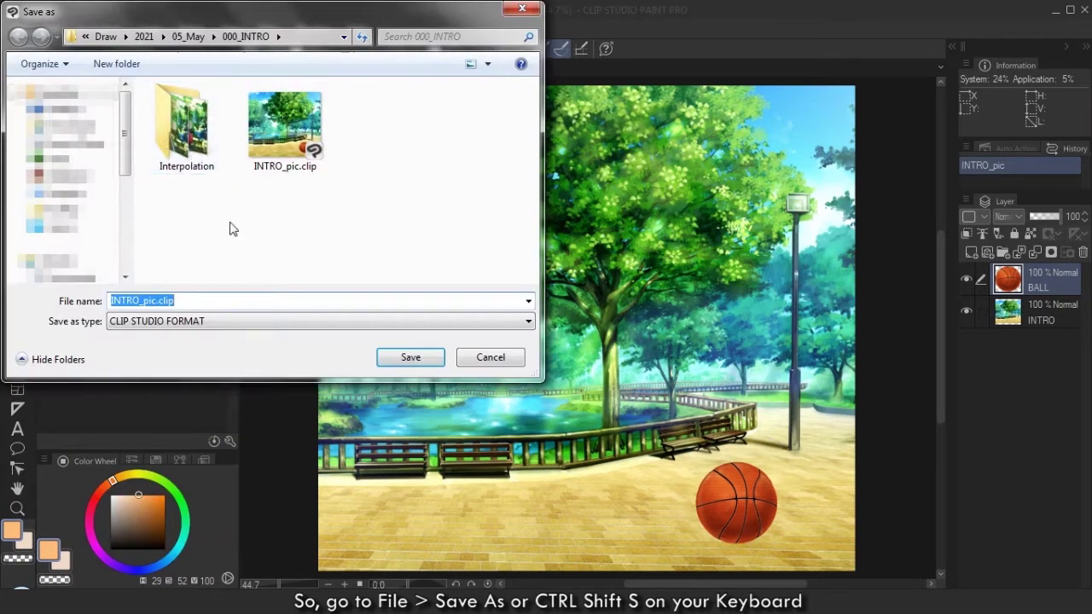
left_click(187, 304)
key("Left")
key("Left")
key("Left")
key("Left")
key("Left")
key("Left")
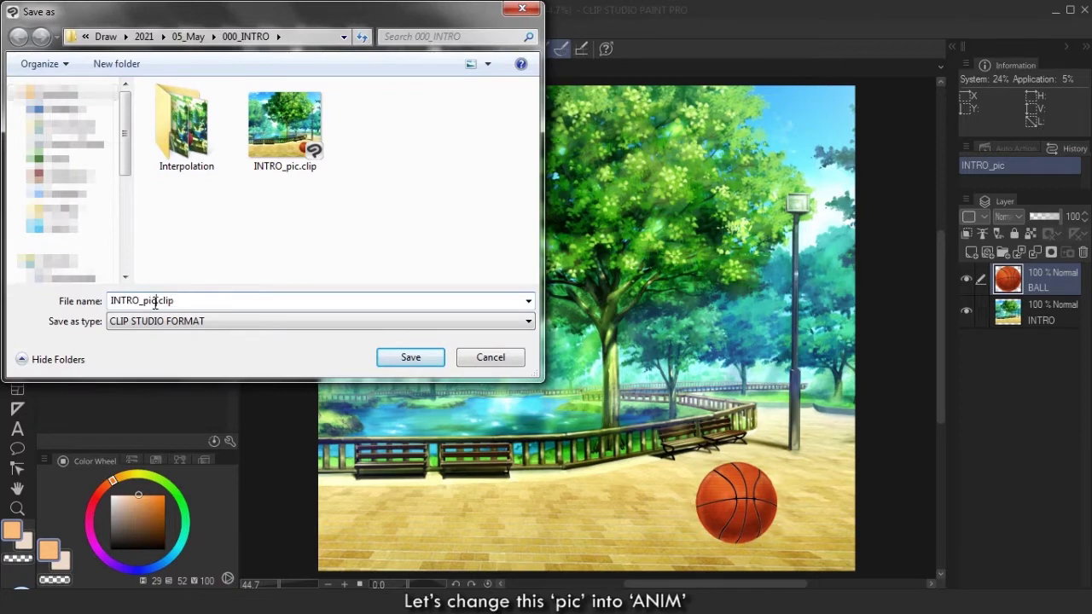
key("BackSpace")
key("BackSpace")
key("Delete")
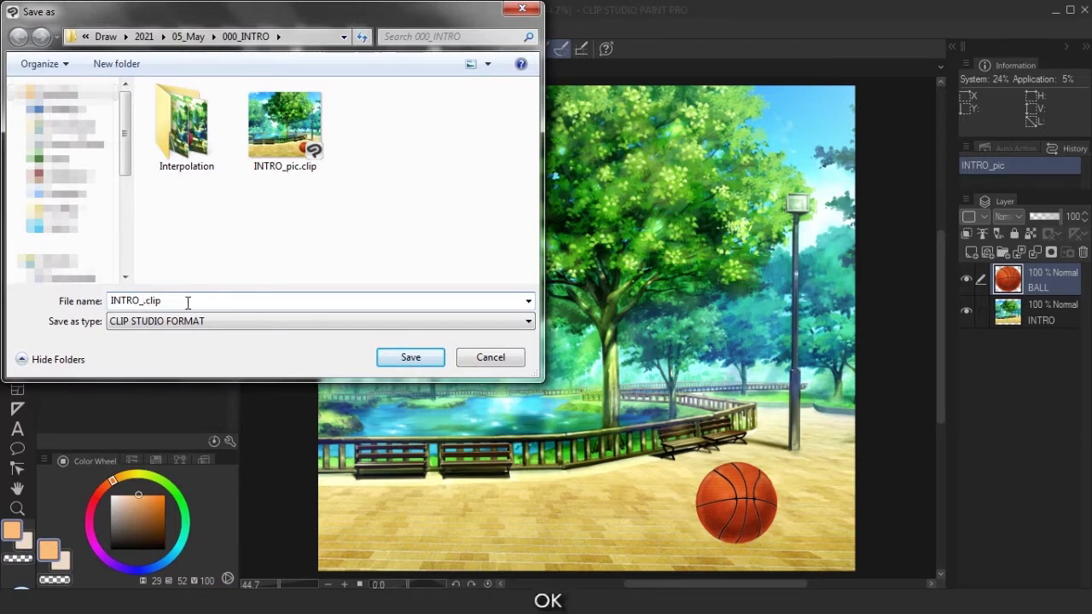
type("ANIM")
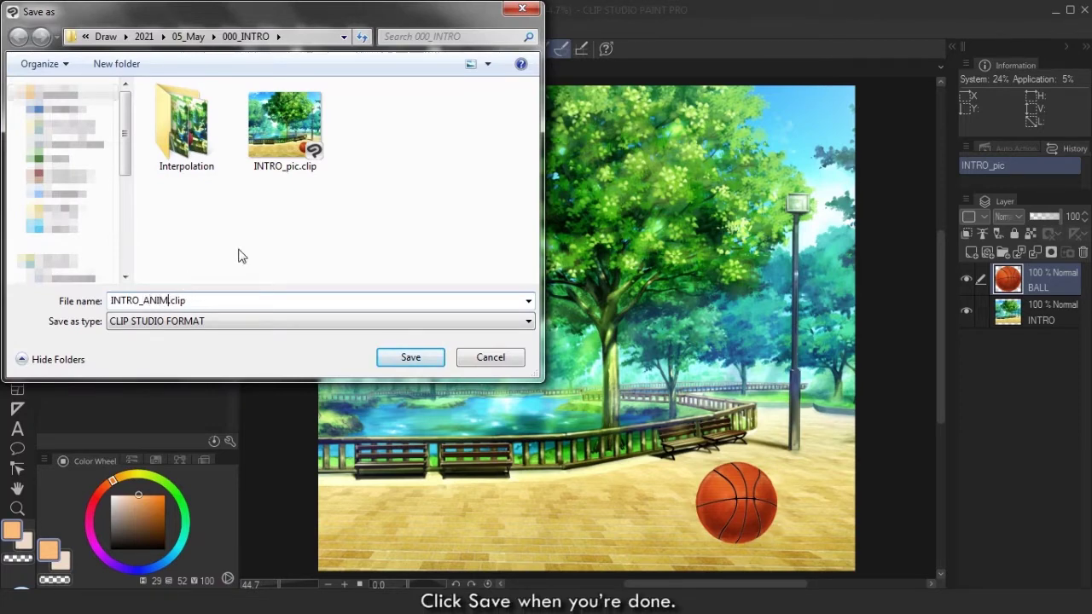
left_click(411, 358)
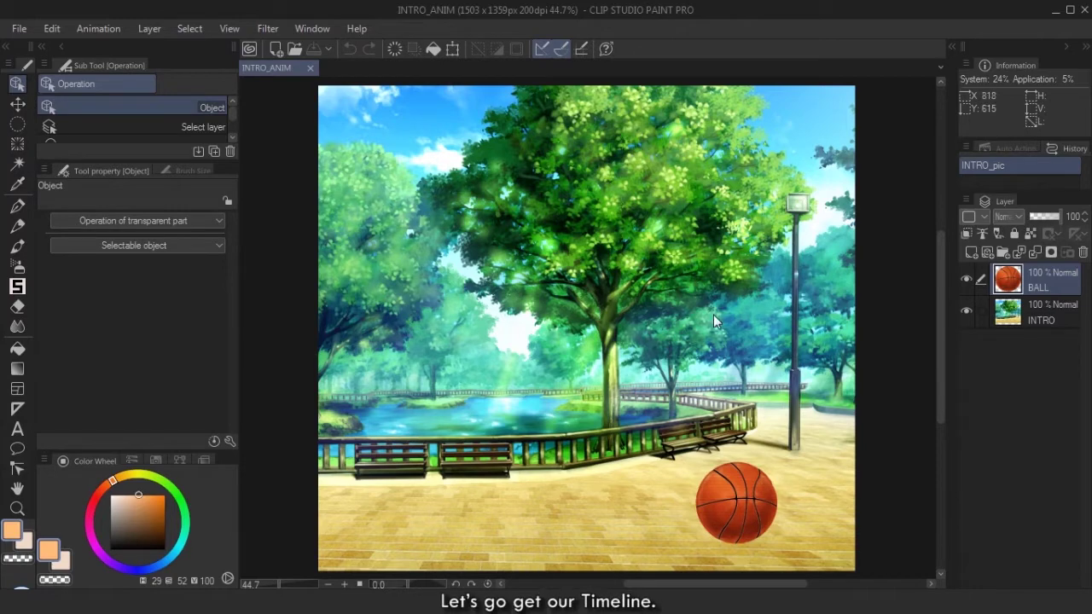
Show the Timeline palette and fit the whole canvas into the remaining space.
left_click(312, 28)
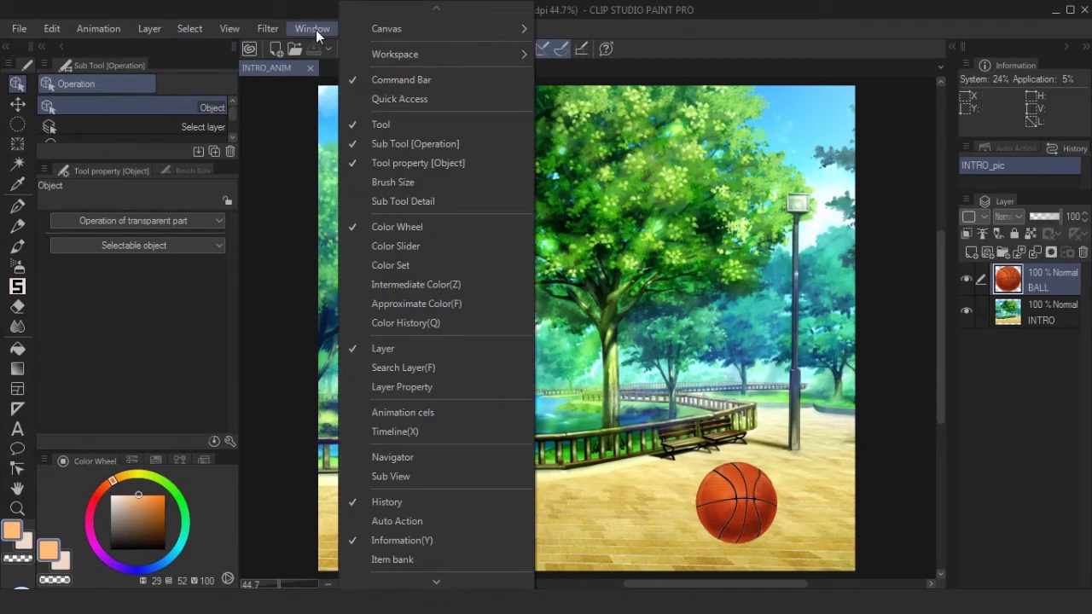
left_click(405, 432)
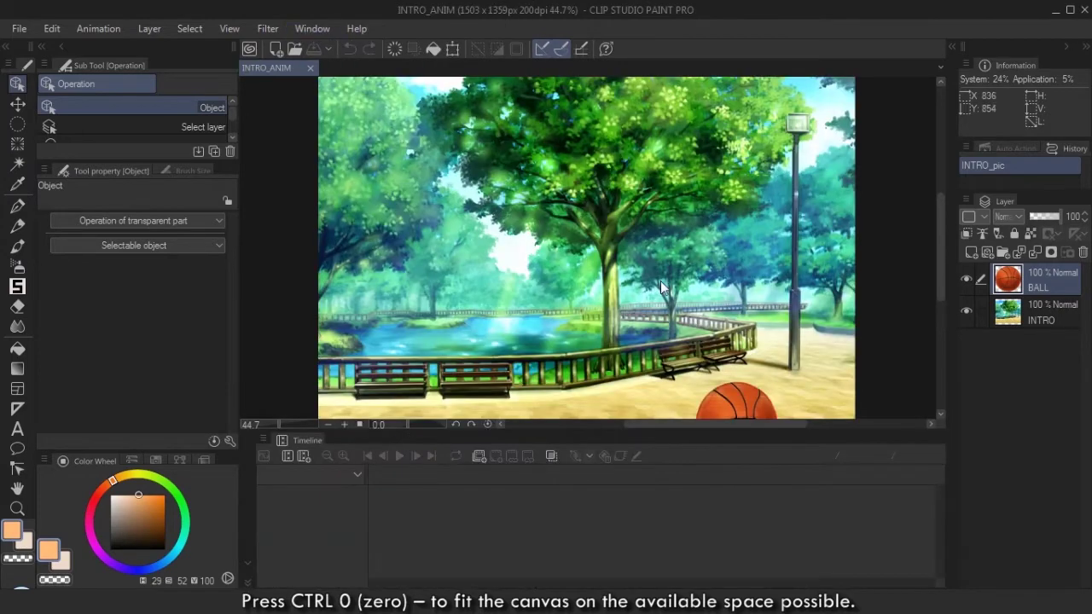
key("ctrl+0")
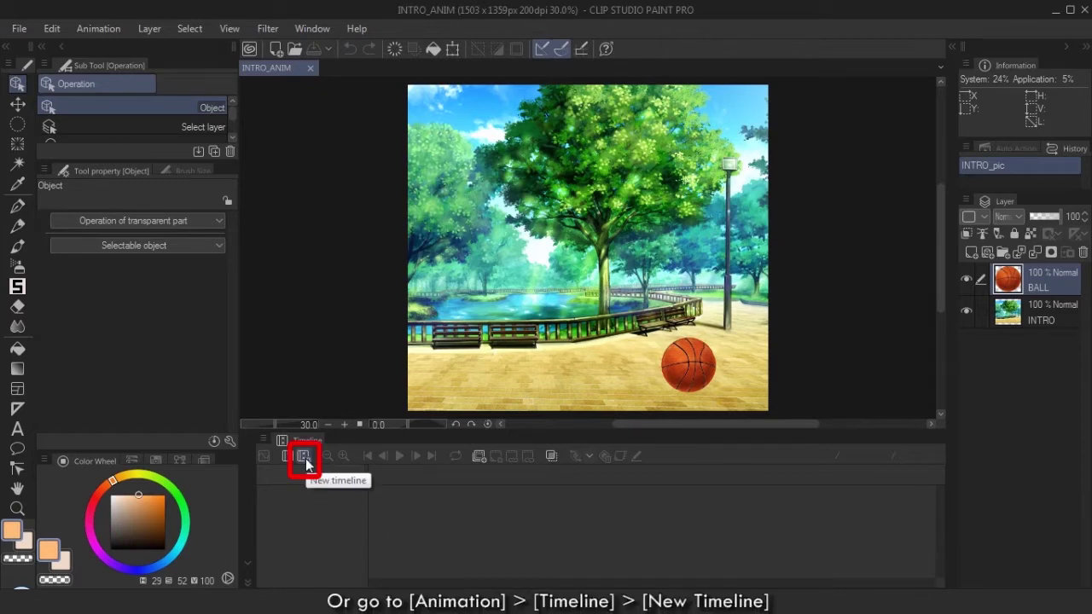
Start creating a new timeline for the animation and name it BALL.
left_click(100, 28)
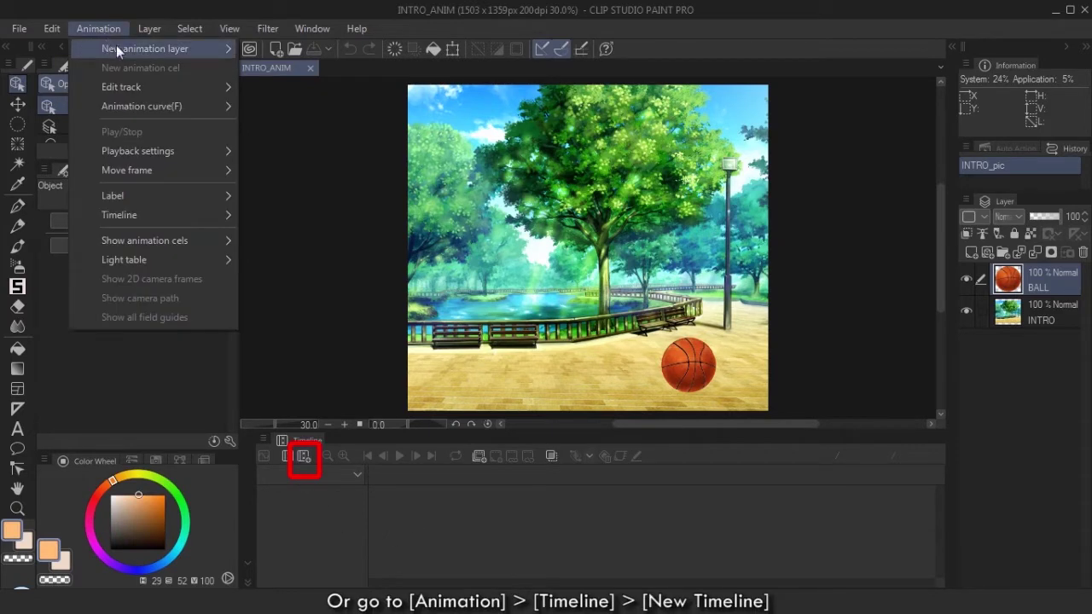
mouse_move(136, 215)
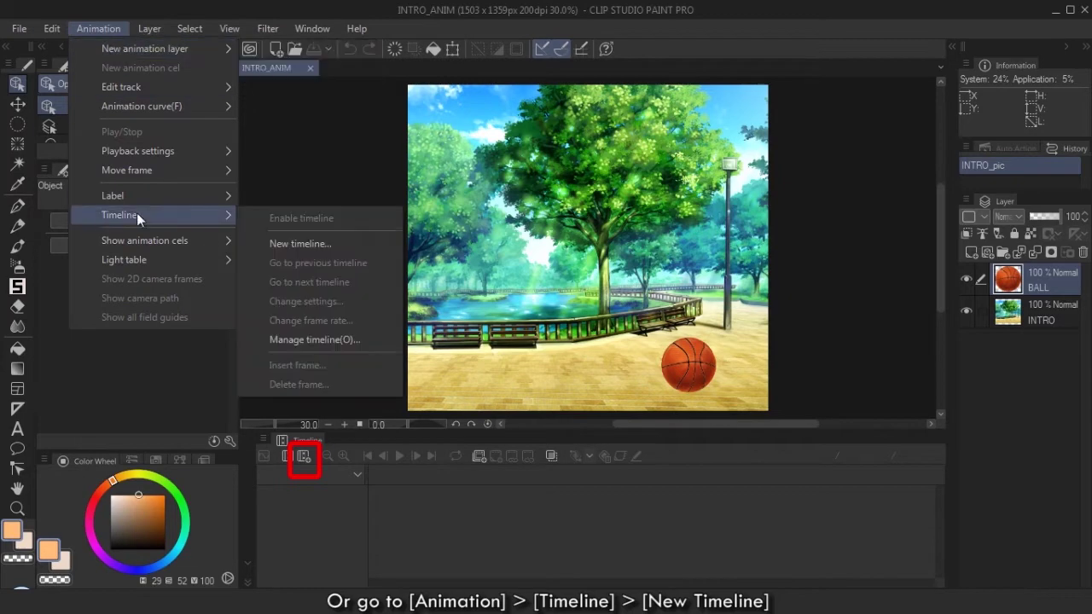
left_click(274, 250)
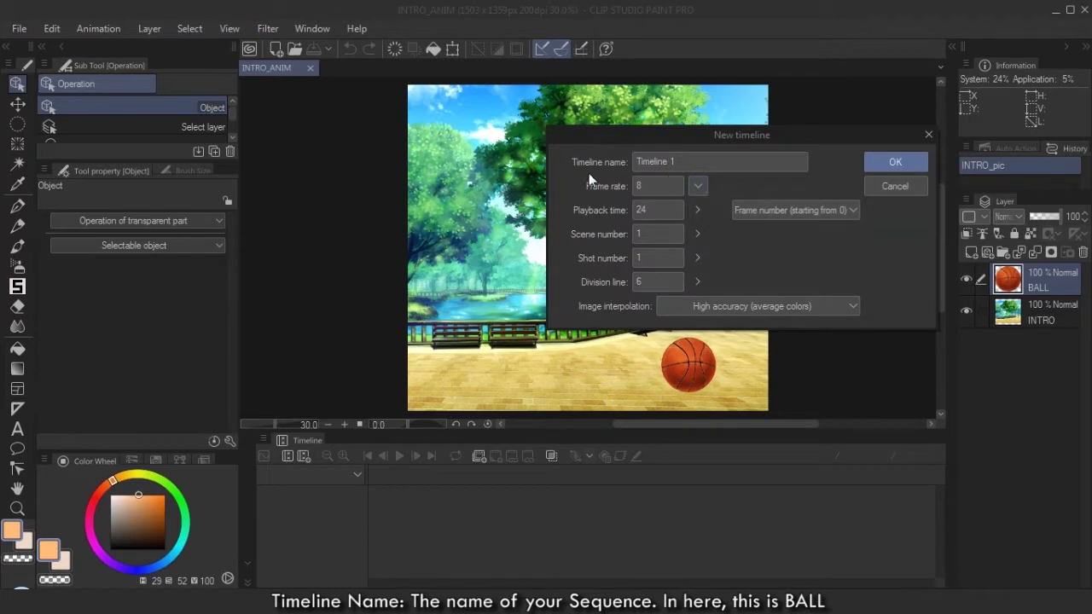
left_click(682, 162)
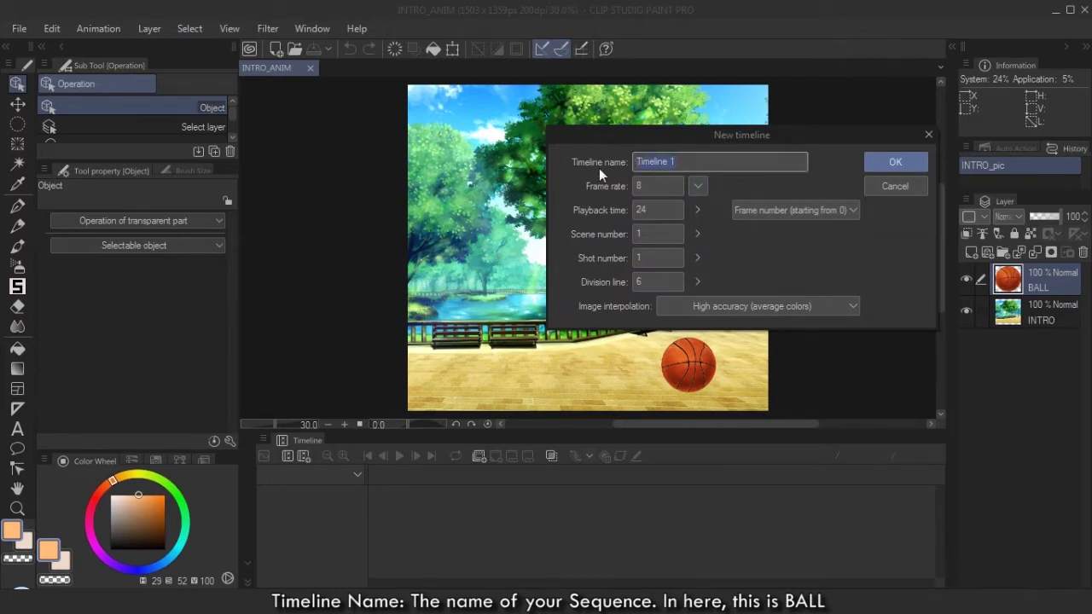
type("BALL")
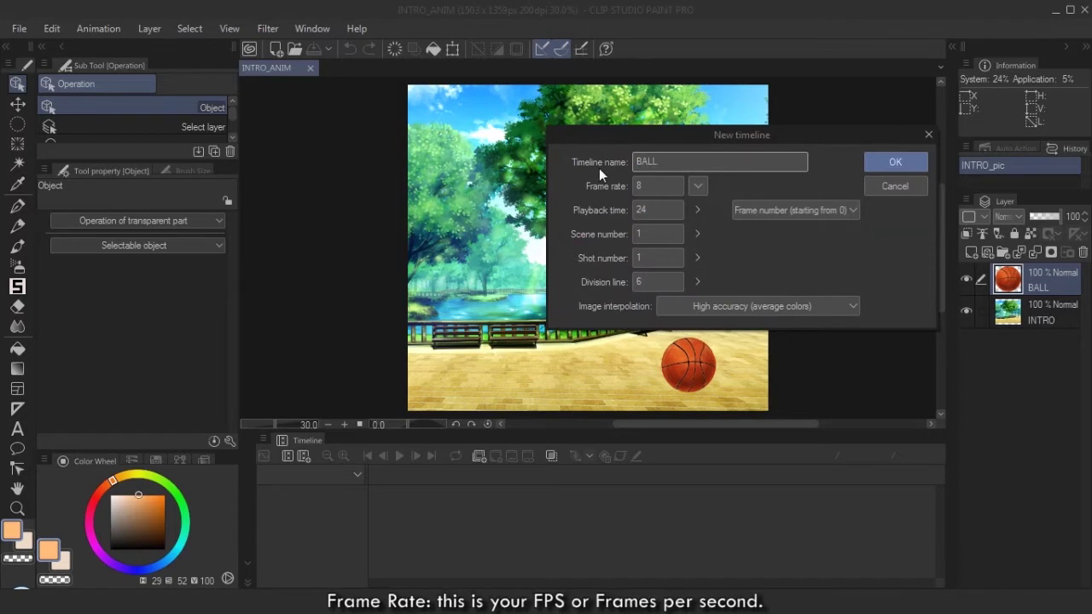
Look at the preset frame rates and set the new timeline's frame rate to 10.
left_click(654, 186)
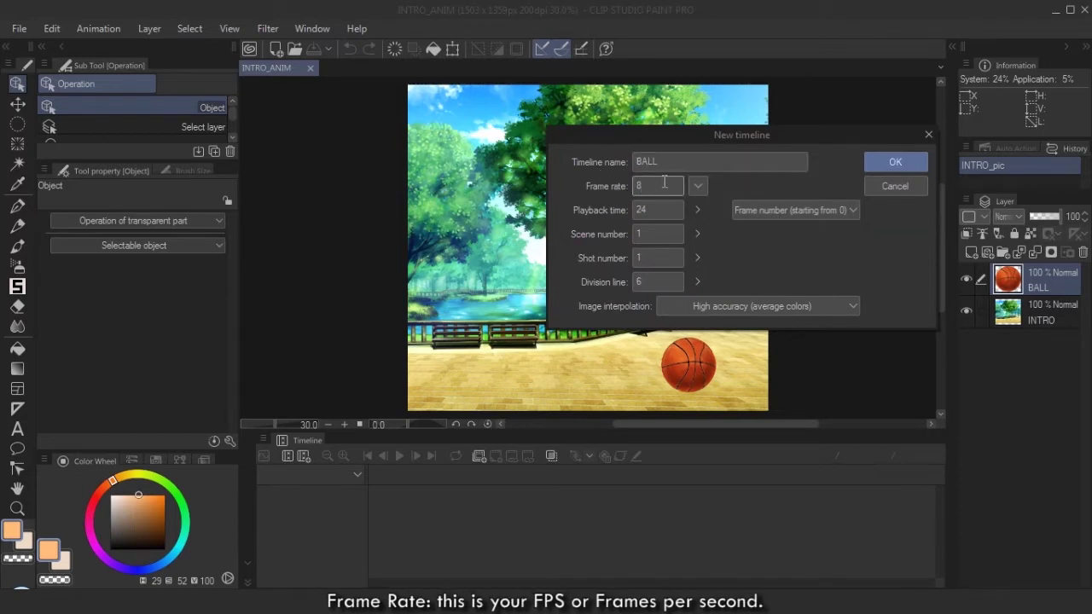
left_click(698, 186)
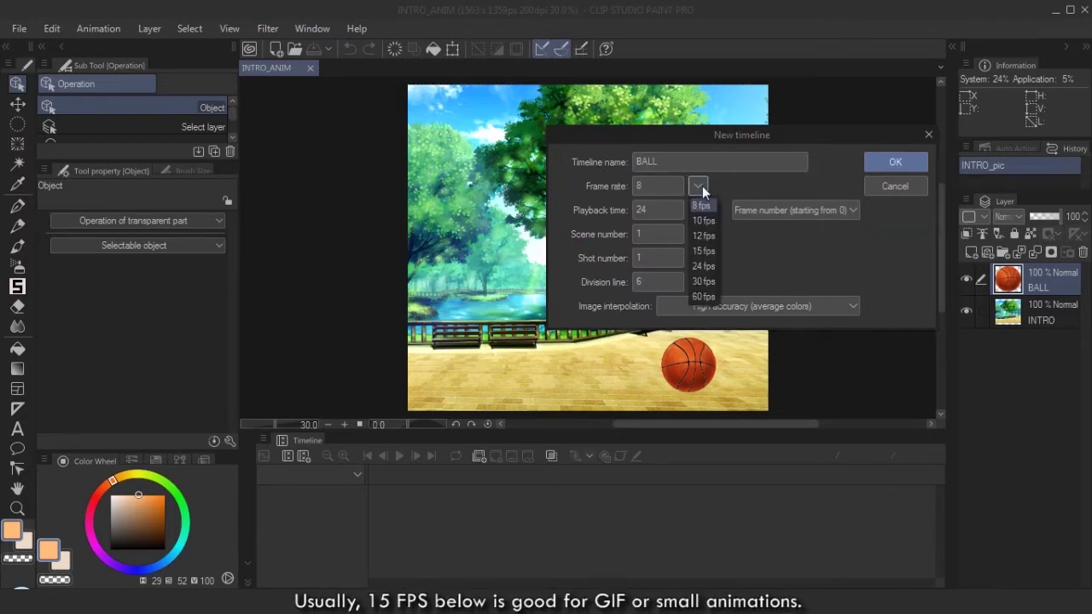
left_click(744, 266)
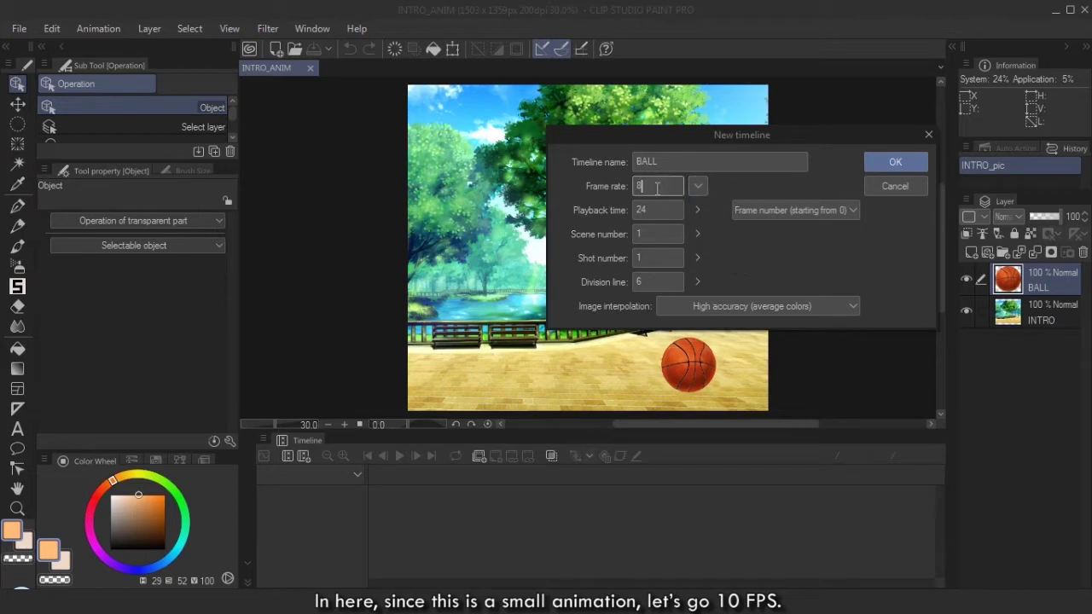
key("BackSpace")
type("10")
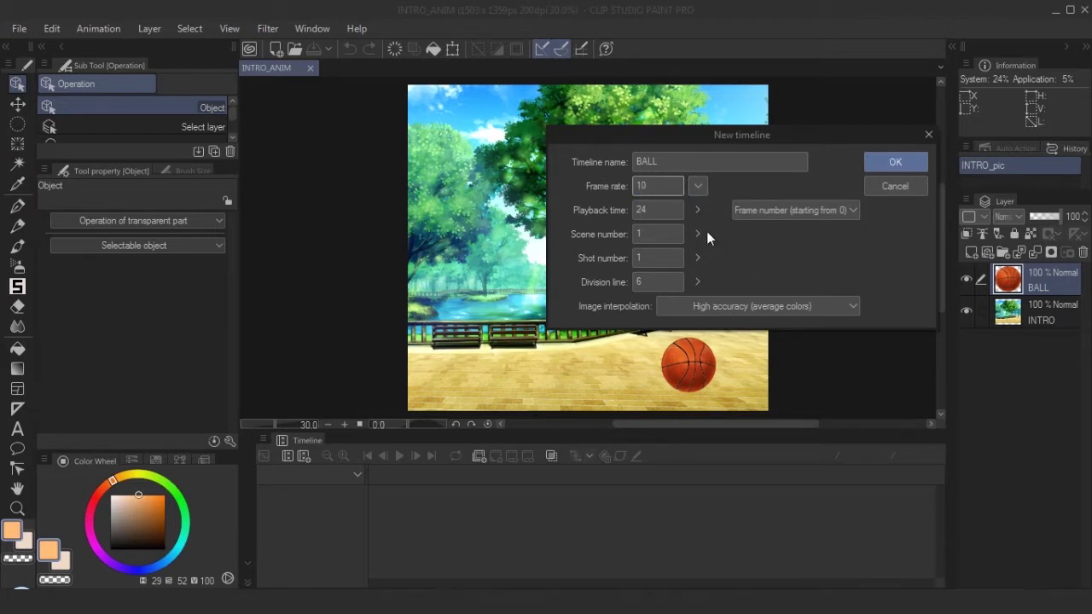
Set the new timeline's playback time to 20, trying 15 in between.
left_click(665, 210)
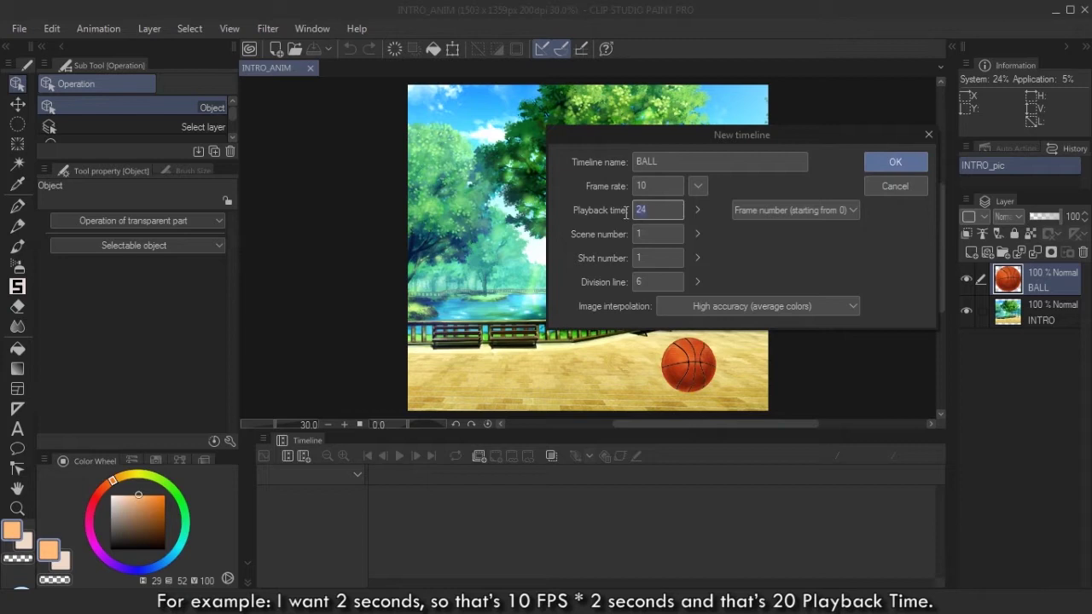
key("BackSpace")
type("0")
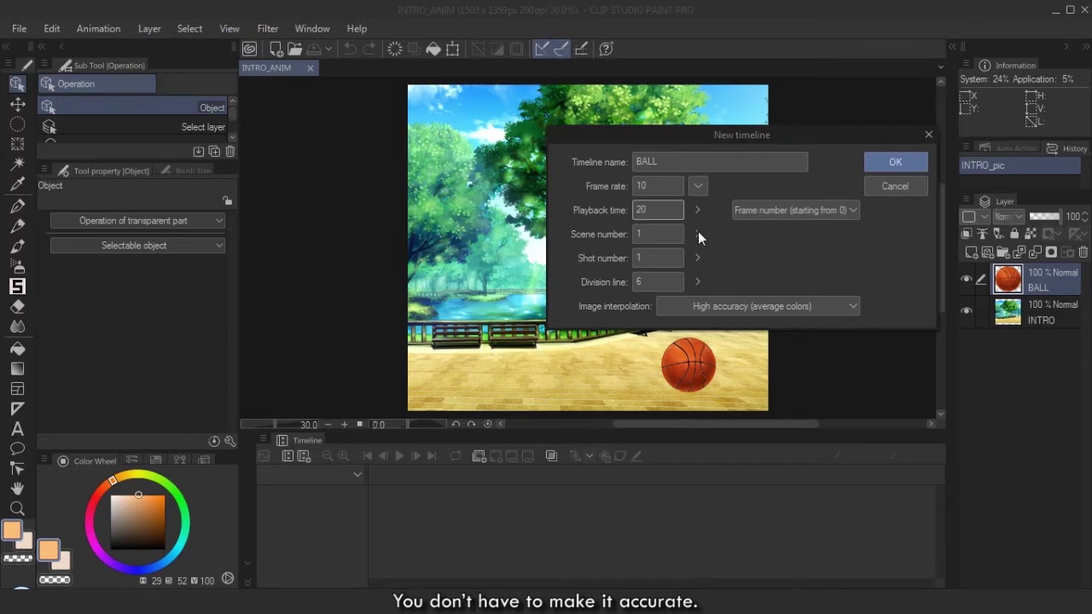
key("BackSpace")
key("BackSpace")
type("15")
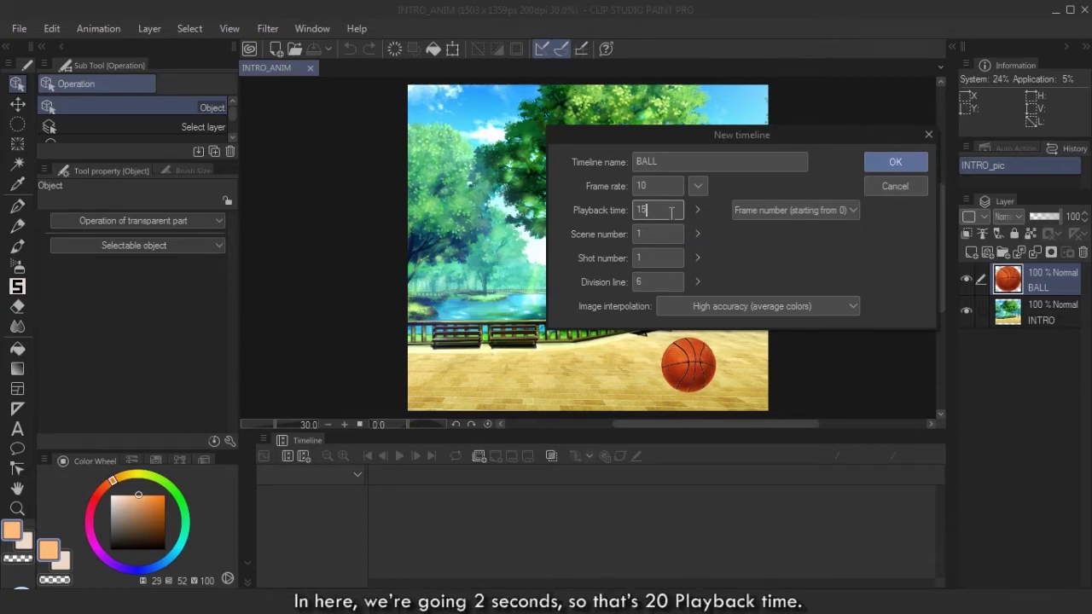
left_click_drag(650, 210, 609, 210)
type("20")
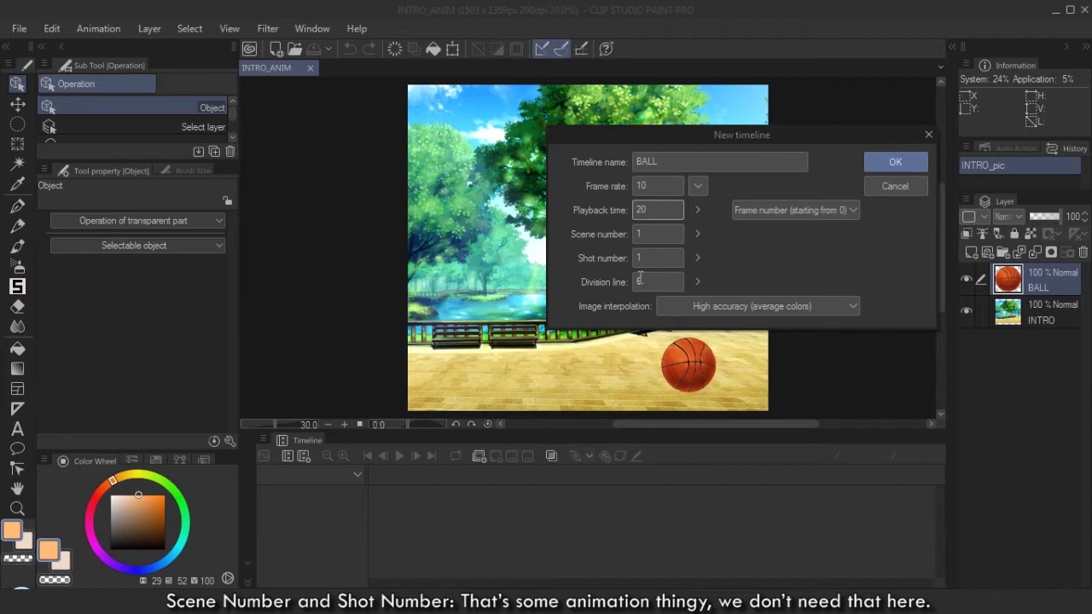
Try Smooth edges (bilinear) as the timeline's image interpolation and set it to Clear edges (bicubic).
left_click(748, 302)
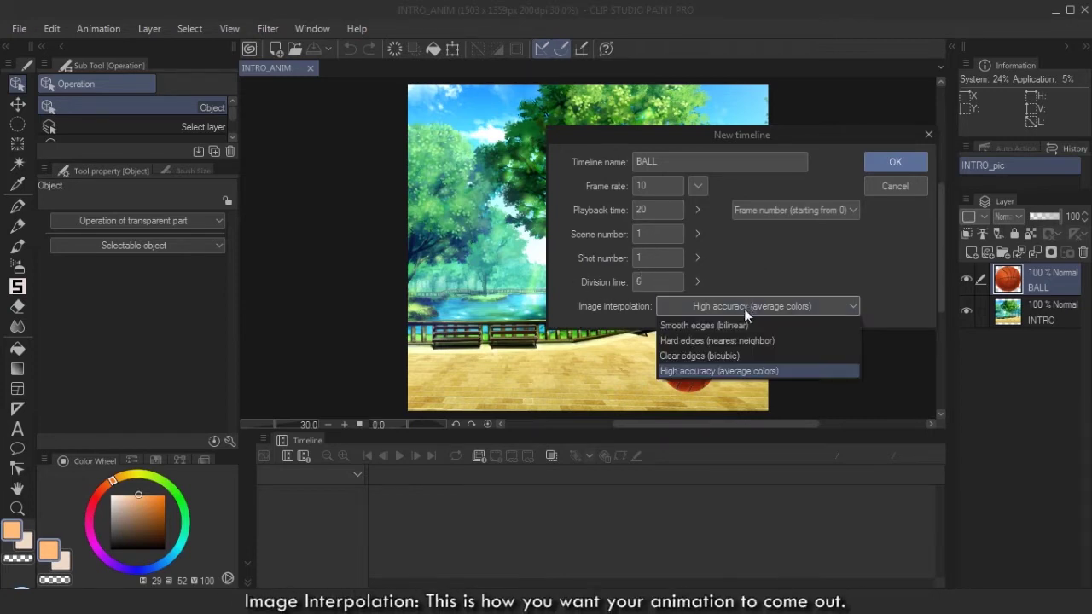
left_click(722, 326)
left_click(727, 306)
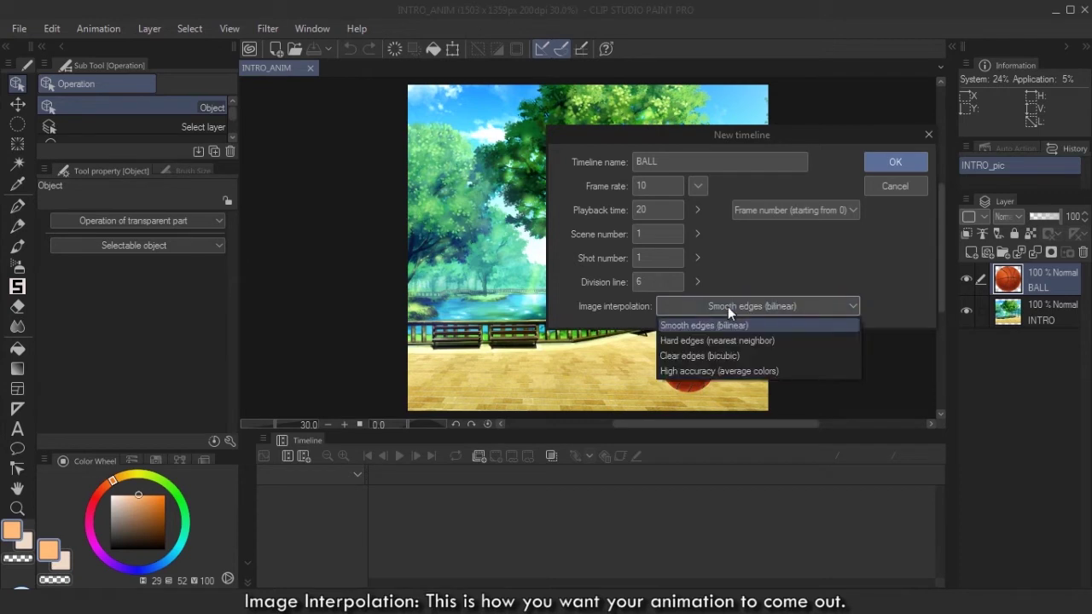
left_click(735, 356)
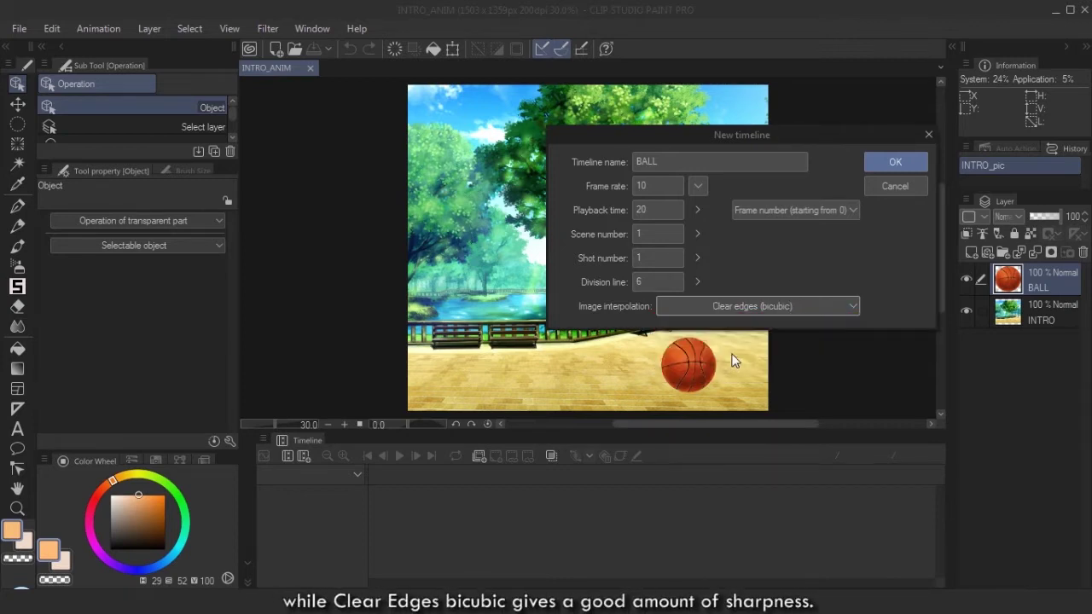
Set the timeline's frame display to Frame number (starting from 1) and create the timeline.
left_click(821, 212)
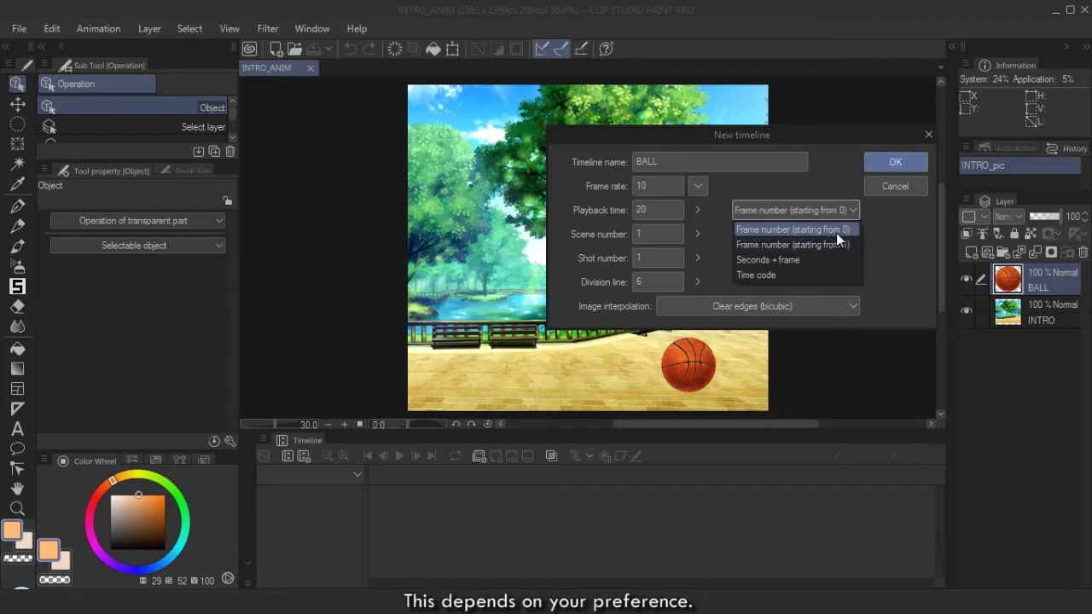
left_click(836, 233)
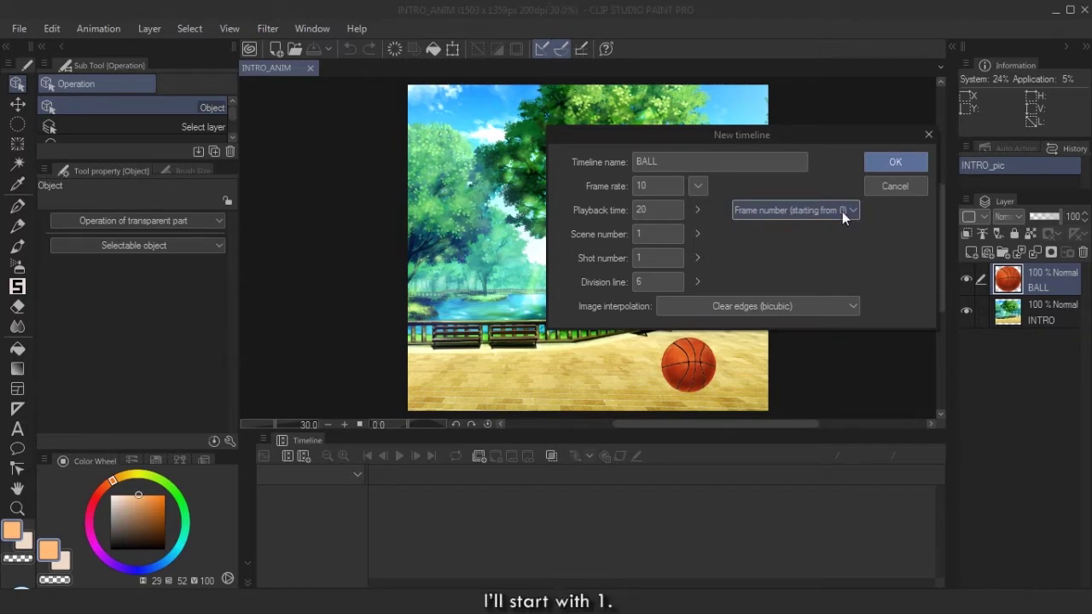
left_click(842, 211)
left_click(802, 244)
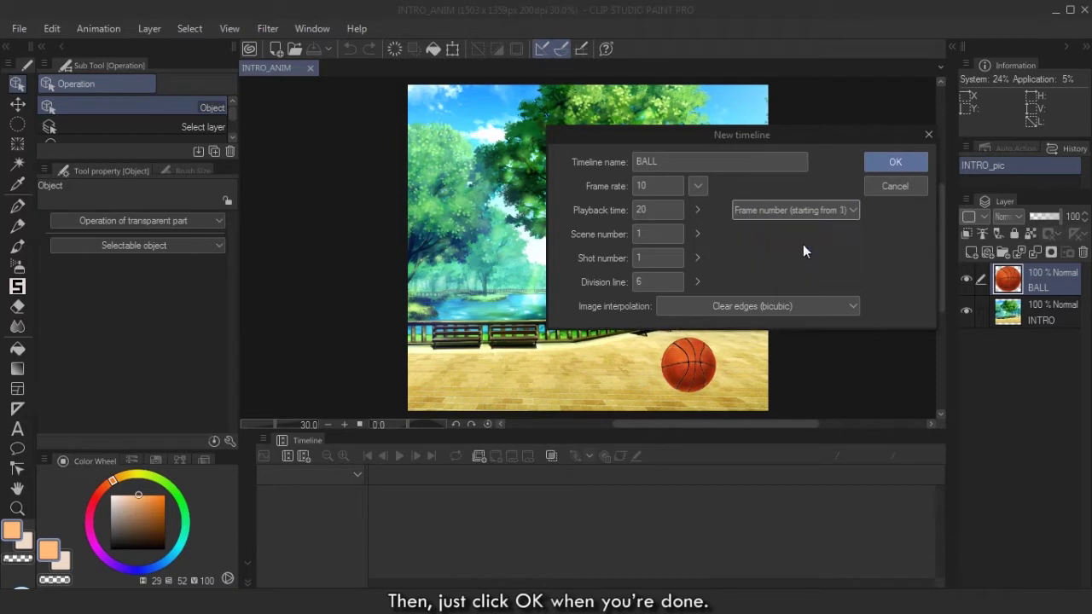
left_click(899, 162)
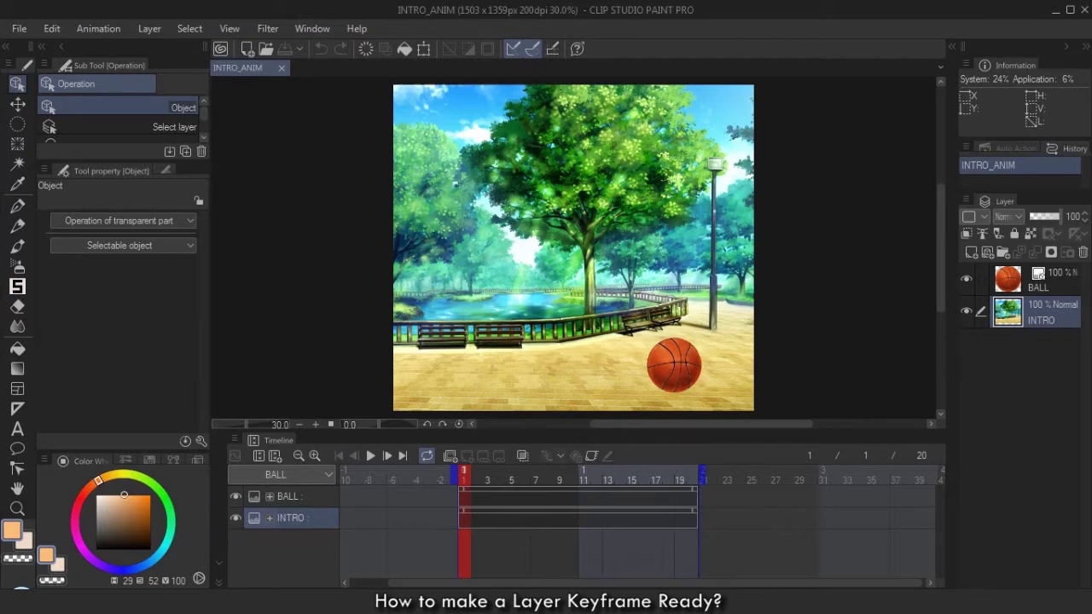
Return the timeline to frame 1, select the BALL track and enable keyframes on this layer.
left_click(631, 474)
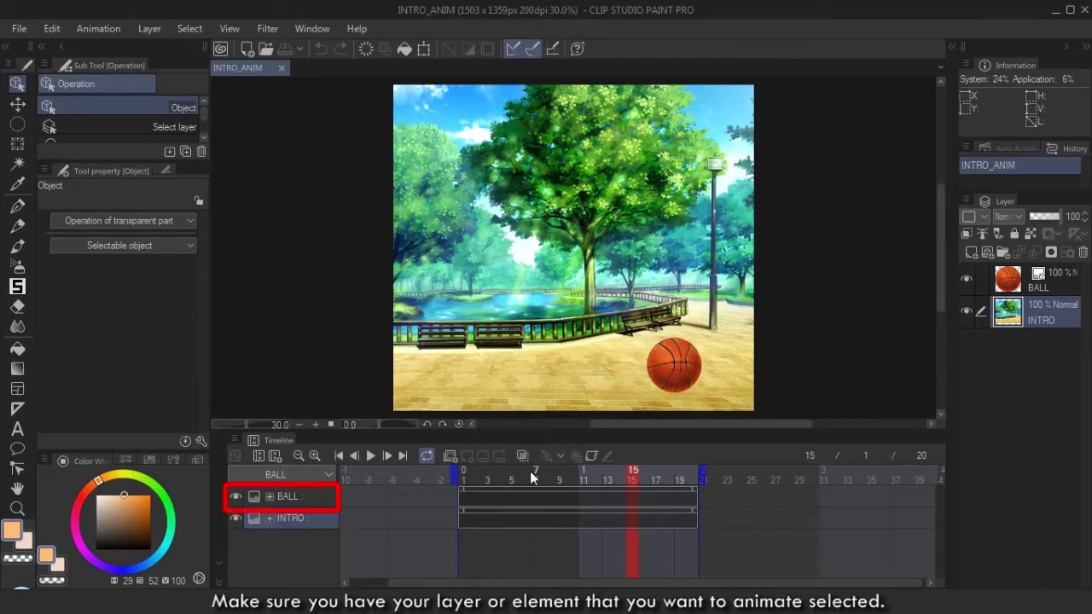
left_click(463, 474)
left_click(311, 502)
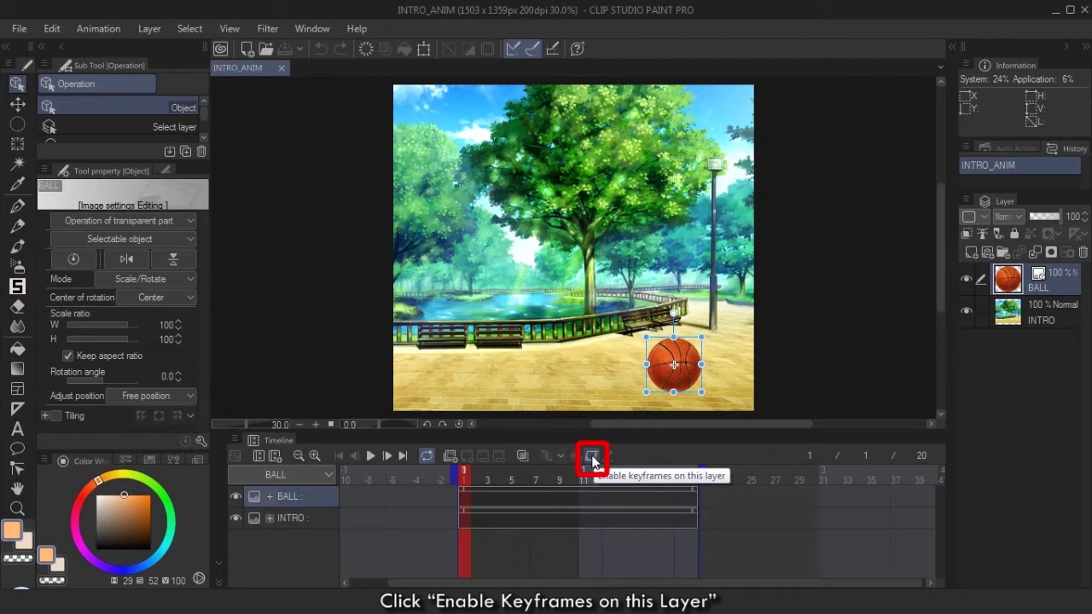
left_click(592, 459)
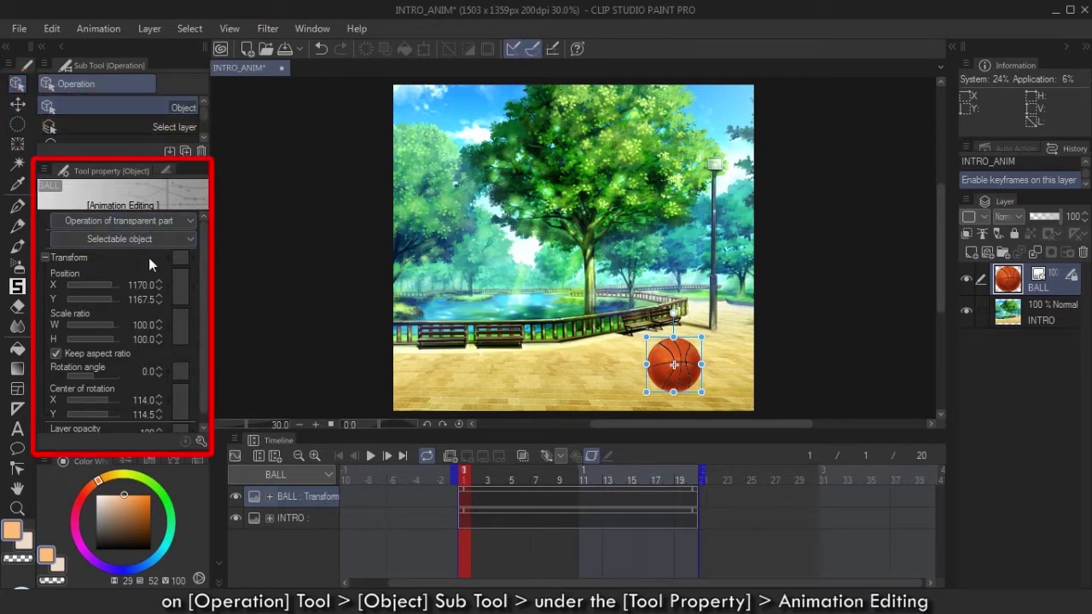
Widen the area with the ball's transform settings and turn keyframes off on the BALL layer.
left_click_drag(209, 183, 258, 183)
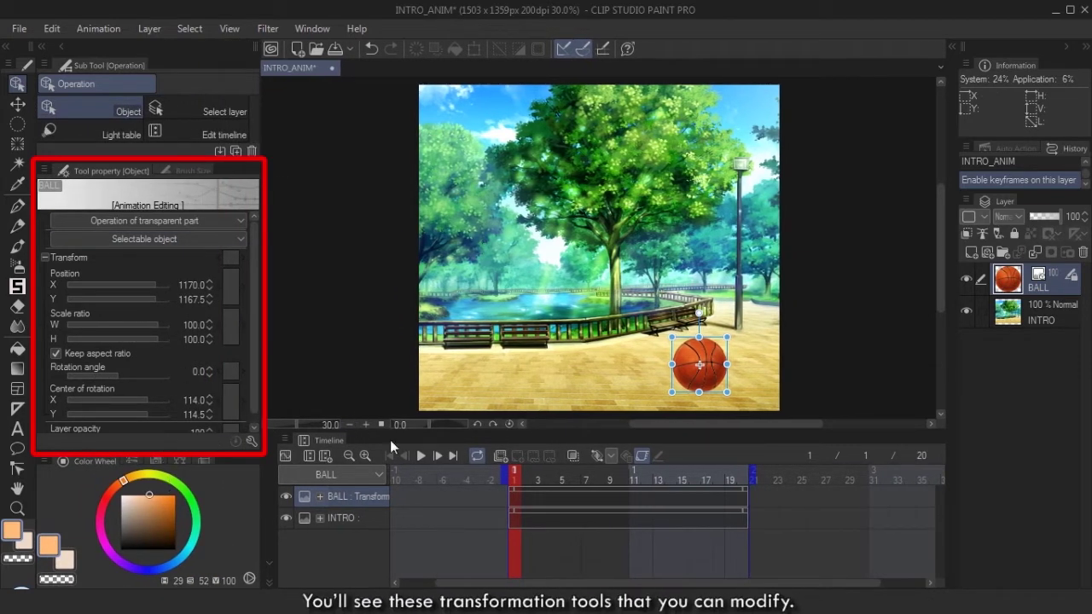
left_click(643, 455)
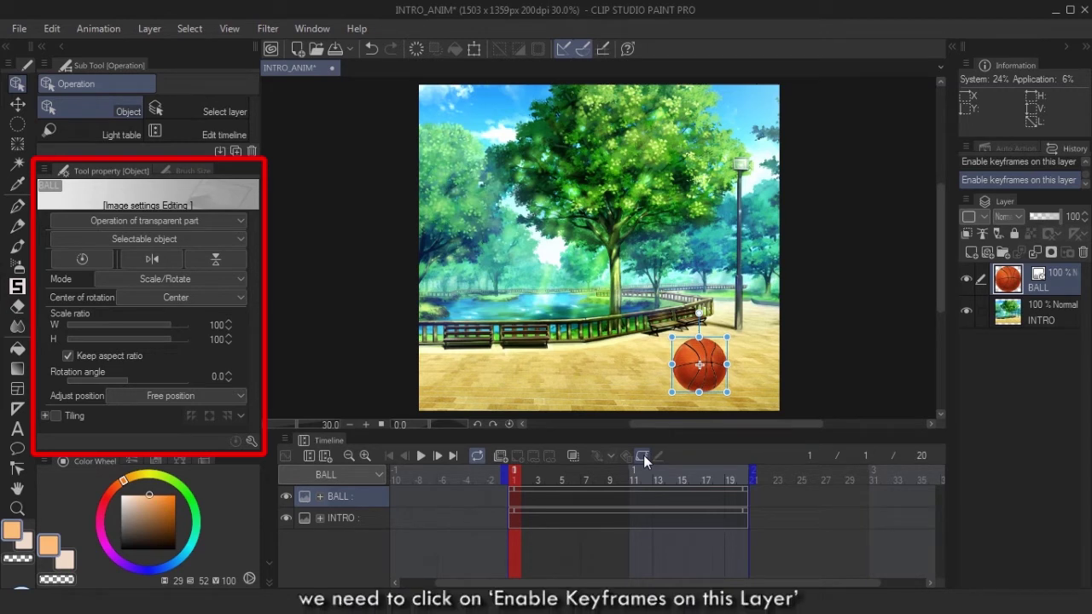
Enable keyframes on the BALL layer and widen the timeline's track name column.
left_click(643, 454)
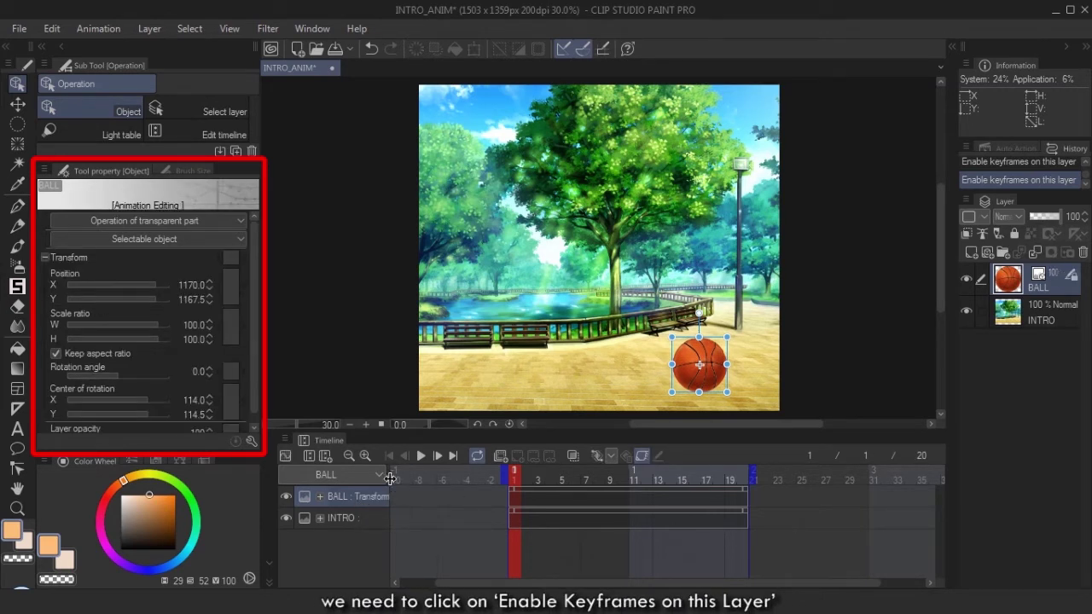
left_click_drag(389, 479, 410, 479)
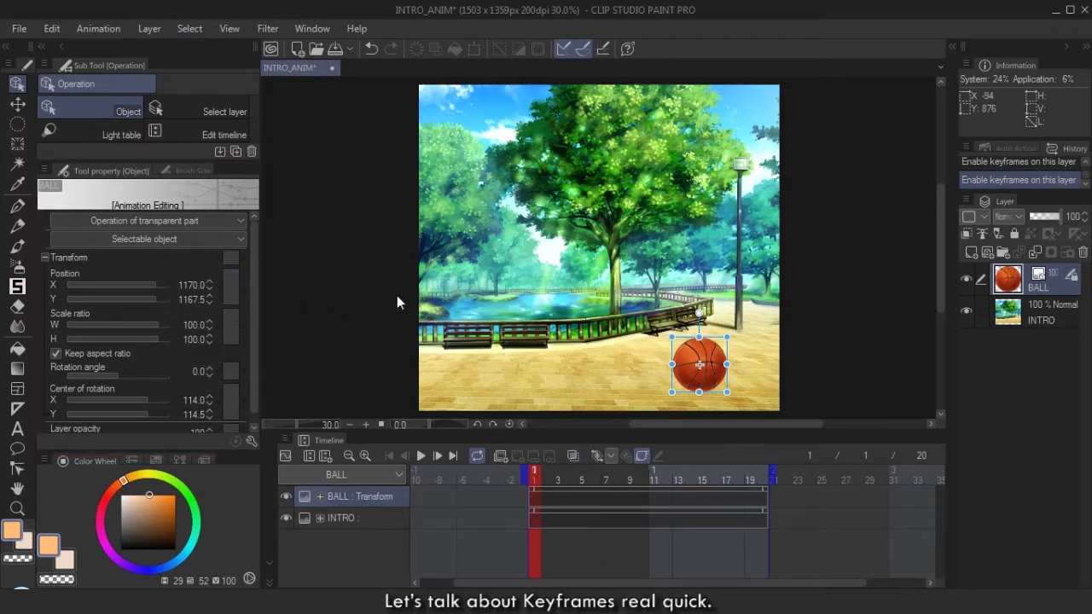
Collapse the ball's Transform settings and add a Transform keyframe on frame 1.
left_click(46, 258)
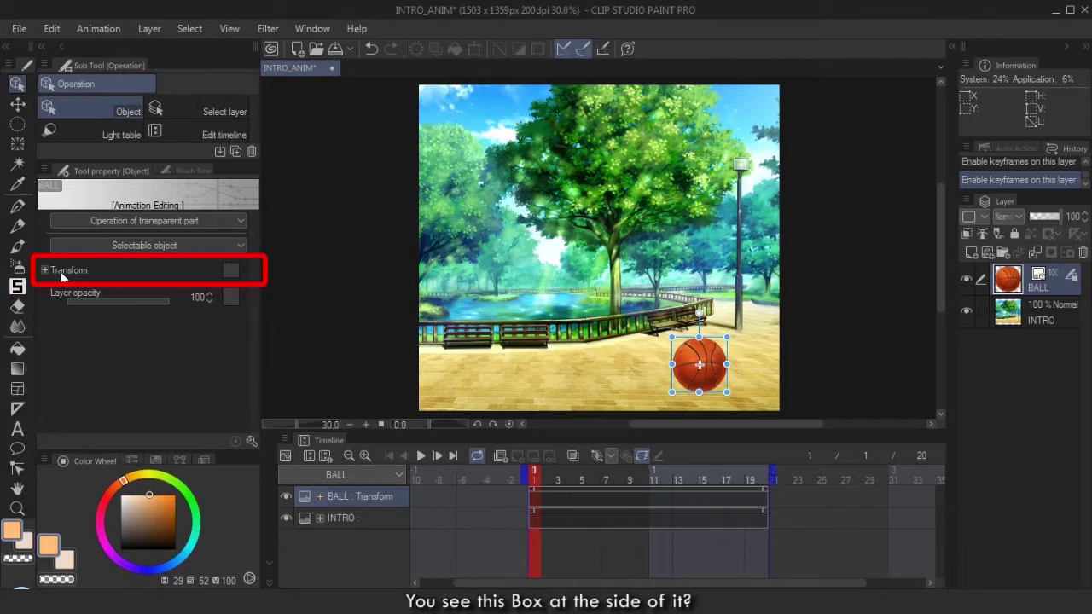
left_click(230, 270)
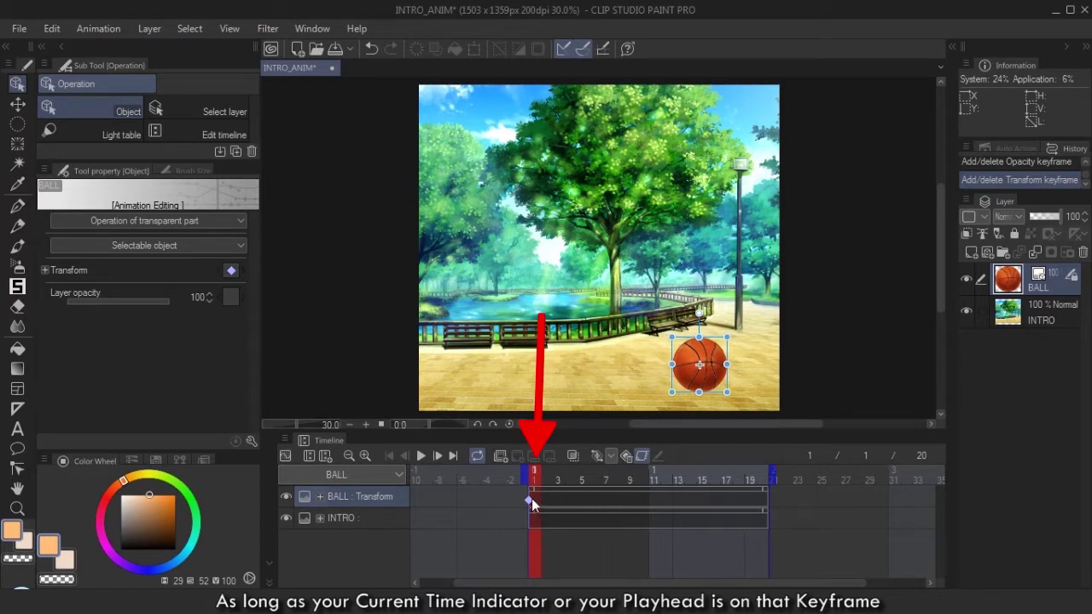
Delete the ball's Transform keyframe on frame 1, undo the deletion, and delete the same keyframe again.
left_click(629, 463)
key("ctrl+z")
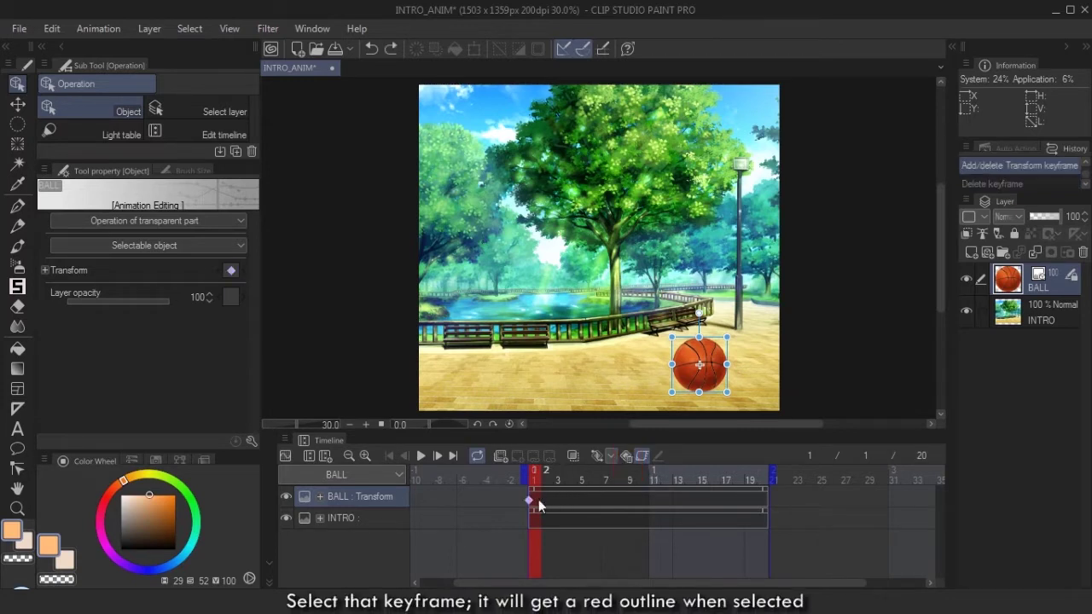
left_click(535, 490)
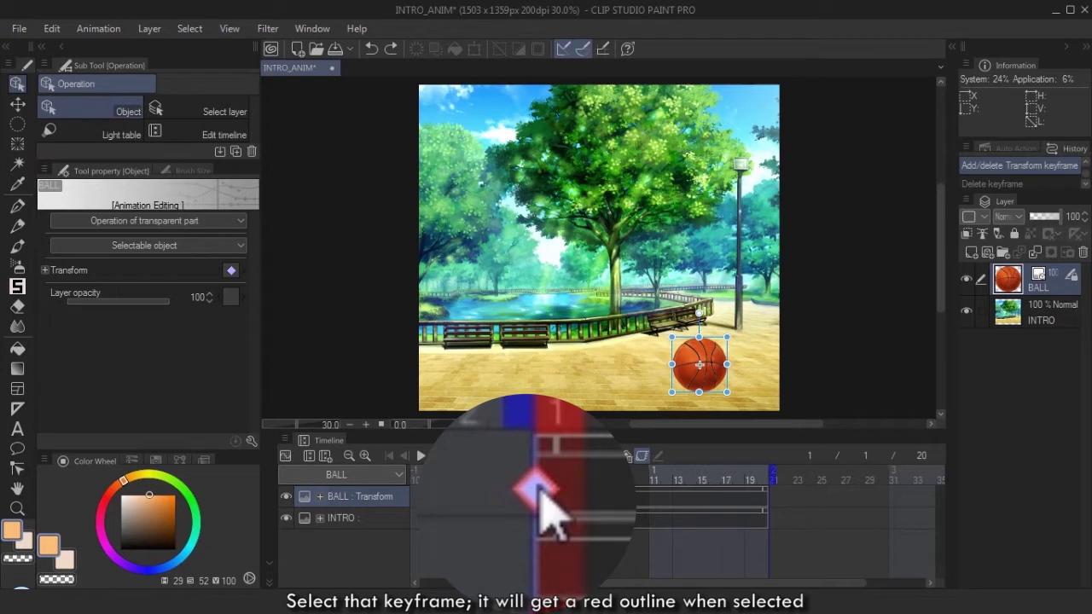
right_click(529, 498)
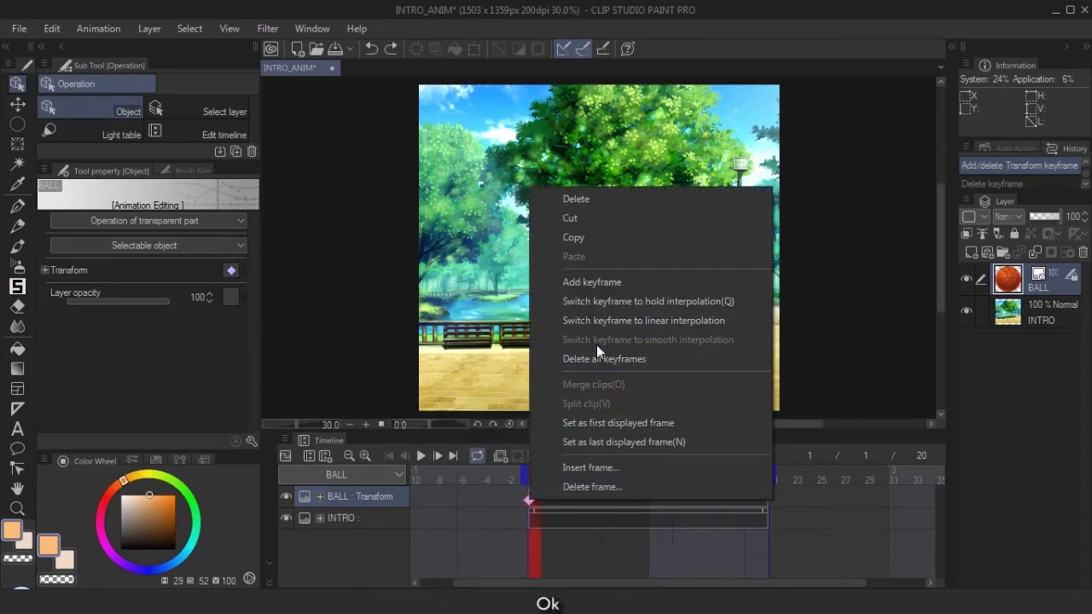
left_click(600, 198)
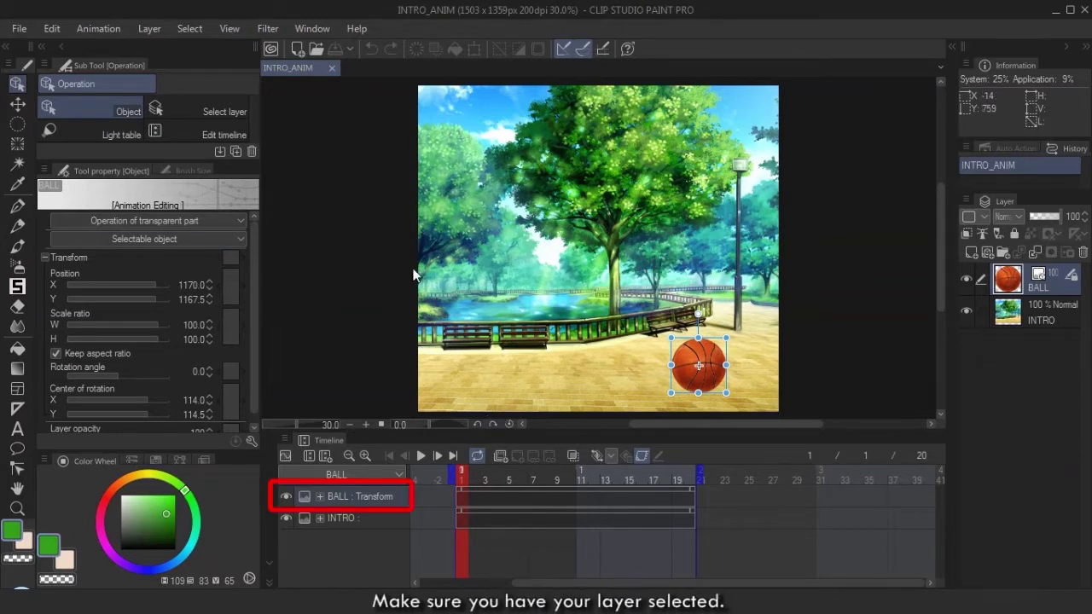
Add a Position keyframe for the ball on frame 1 and set its position to X -121.3, Y 462.3.
left_click(630, 477)
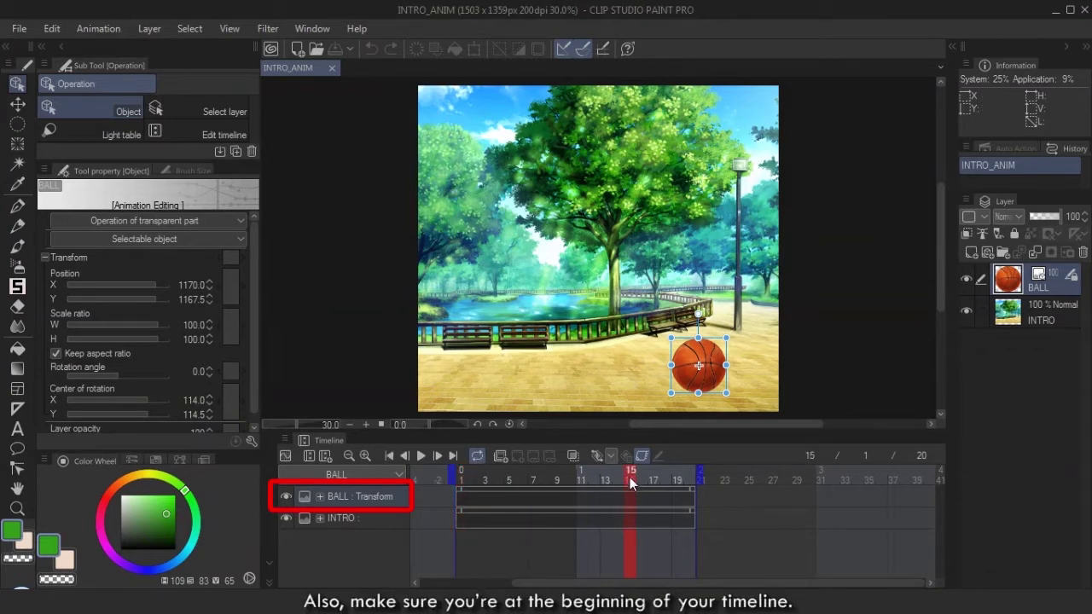
left_click(522, 477)
left_click(461, 476)
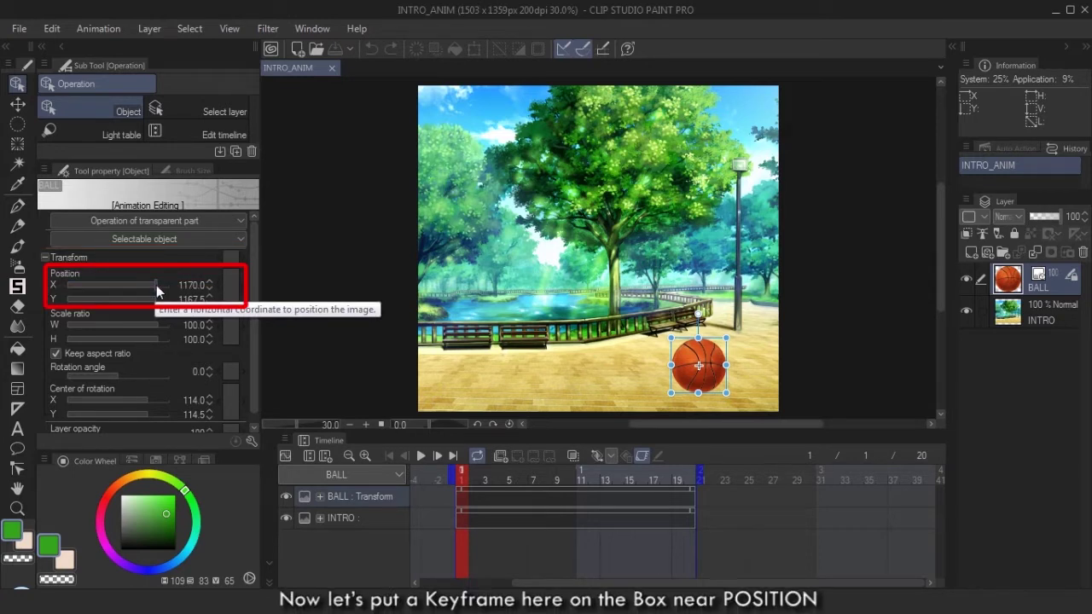
left_click(230, 293)
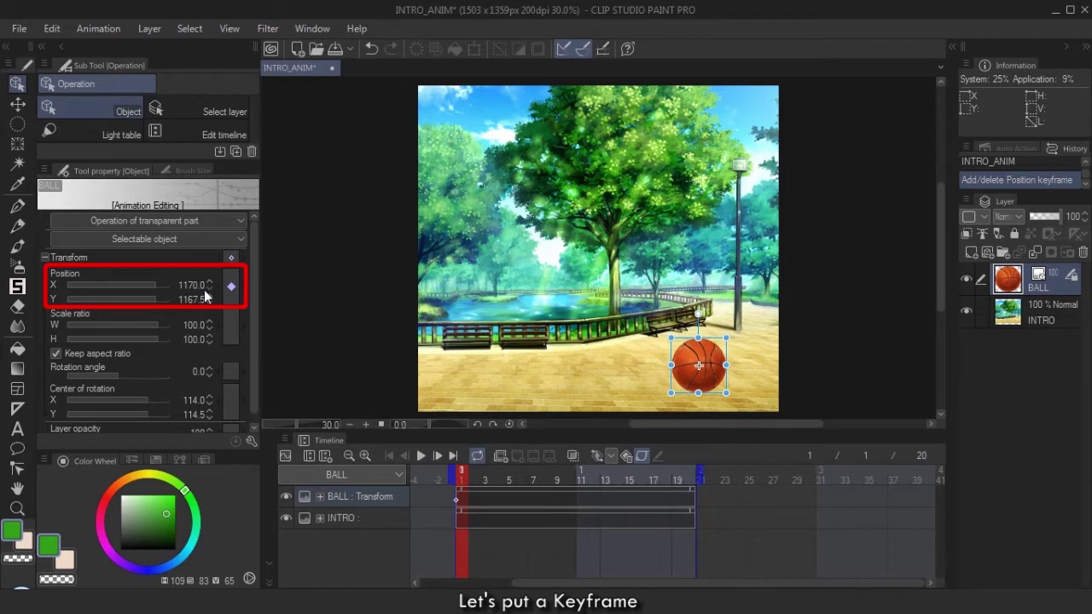
left_click_drag(155, 288, 89, 277)
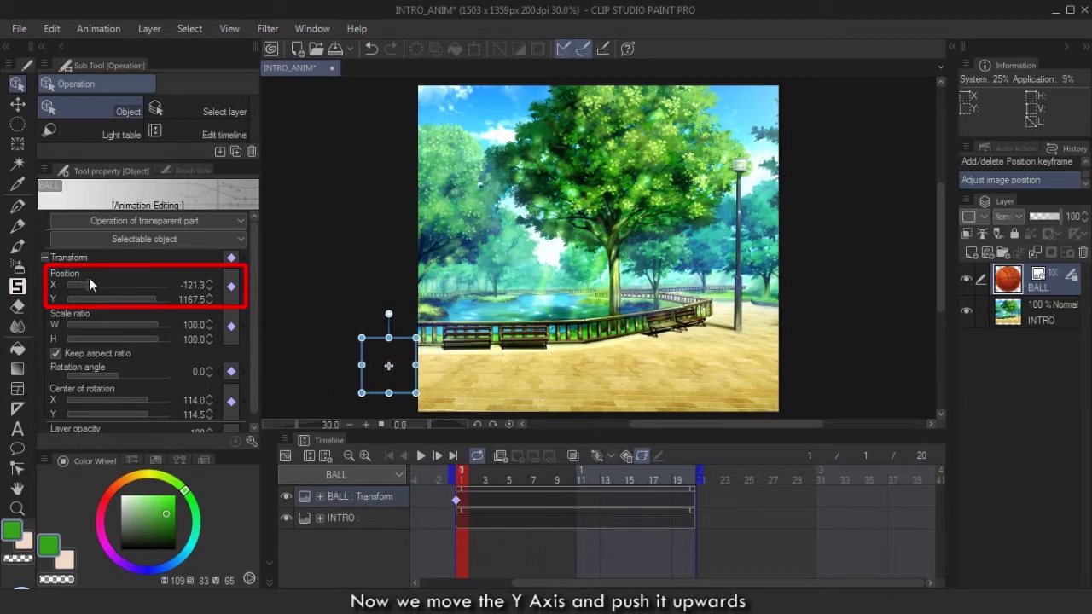
left_click_drag(154, 299, 154, 300)
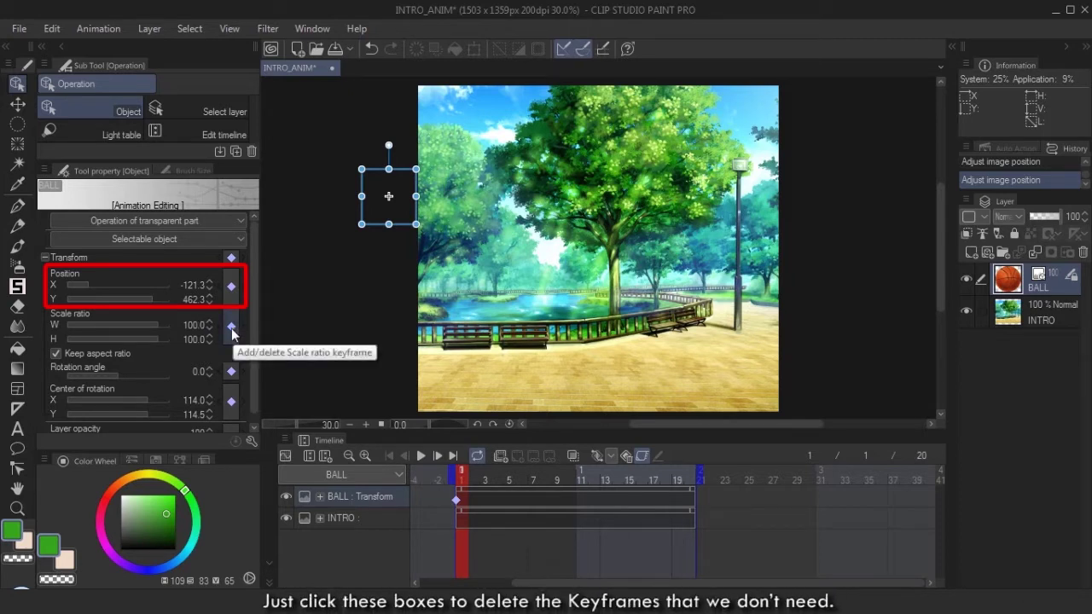
Delete the ball's Scale ratio, Rotation angle and Center of rotation keyframes on frame 1.
left_click(230, 328)
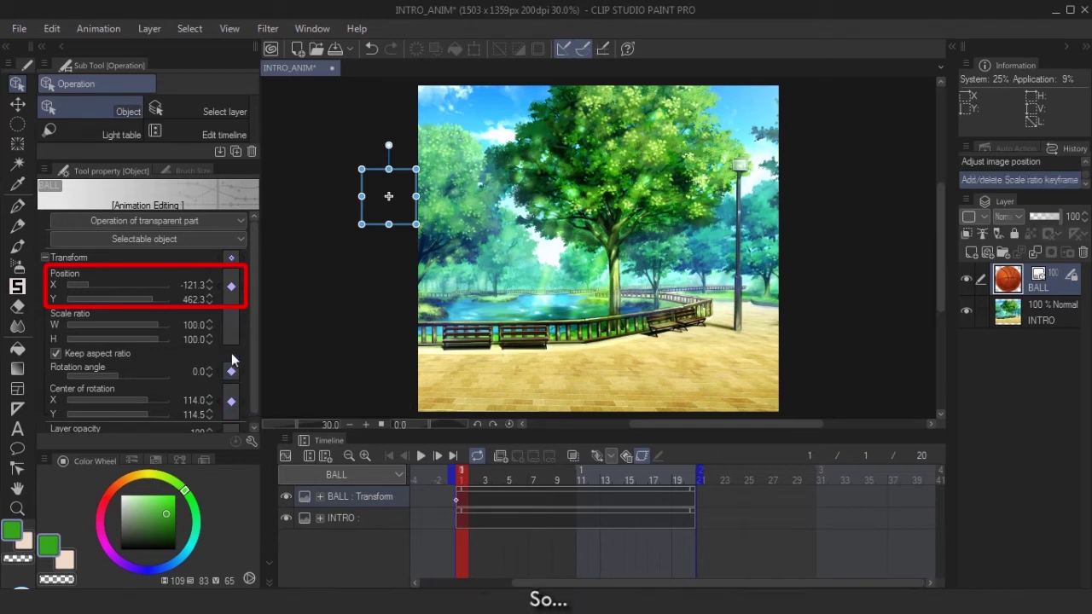
left_click(232, 373)
left_click(232, 401)
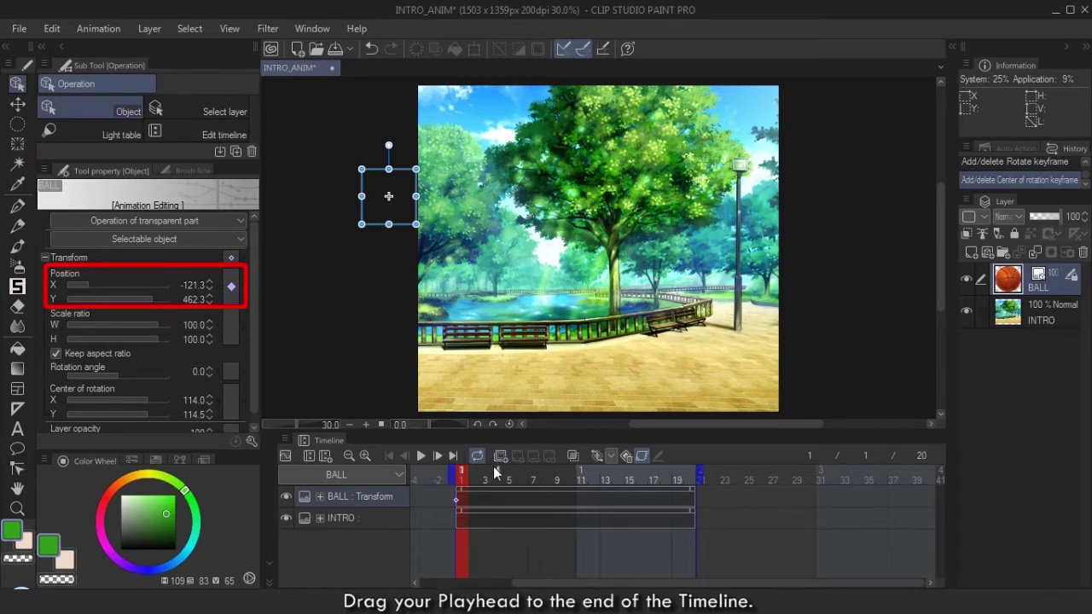
On frame 20, move the ball beyond the canvas's right edge to about X 1658.7 and remove all but its Position keyframe.
left_click_drag(475, 476, 690, 476)
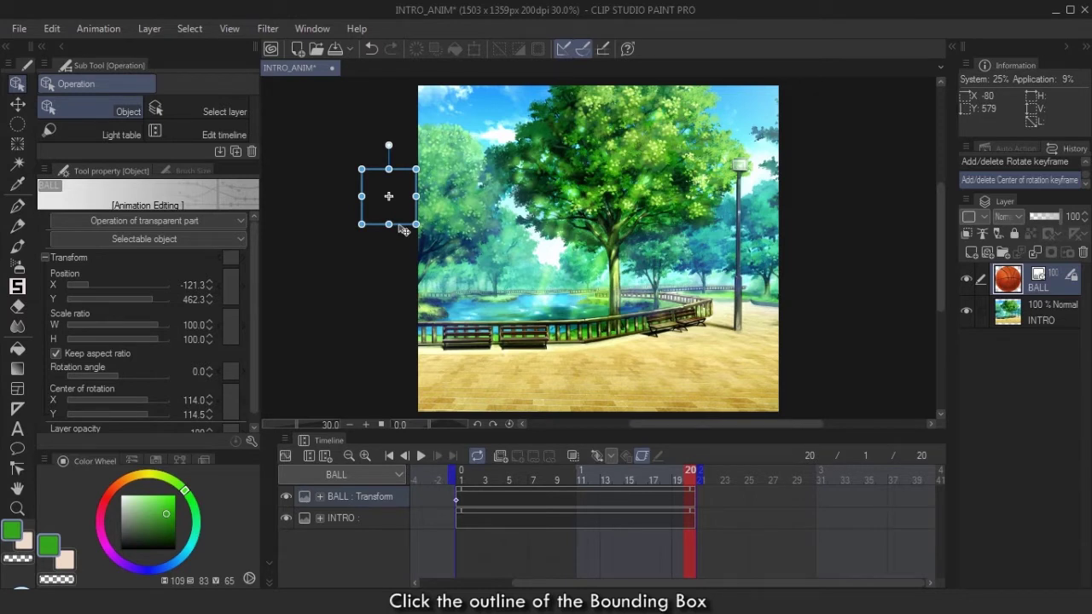
left_click_drag(403, 231, 830, 230)
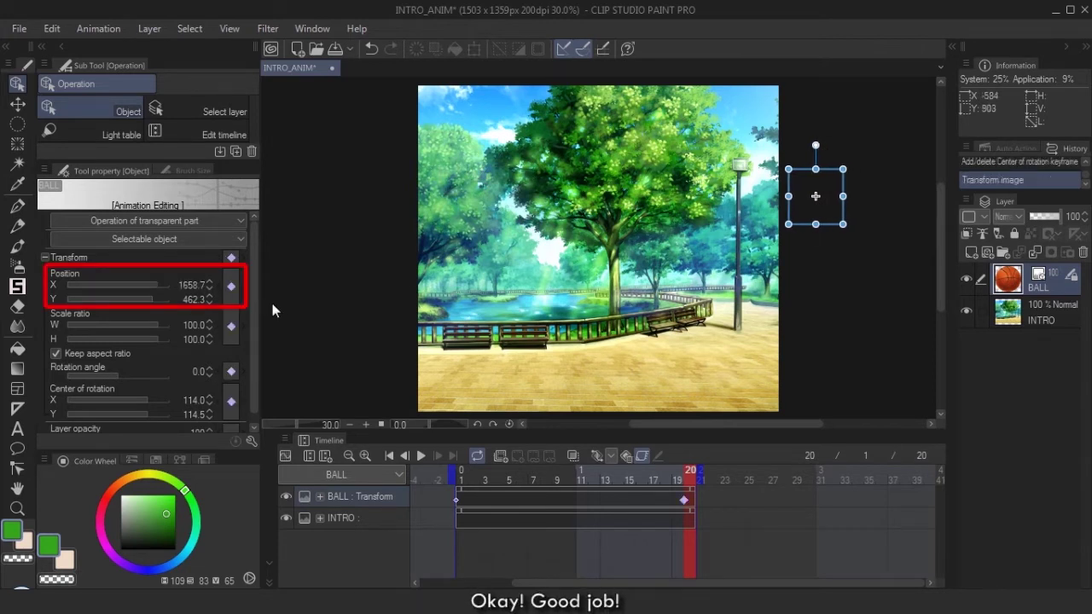
left_click(231, 325)
left_click(232, 371)
left_click(231, 401)
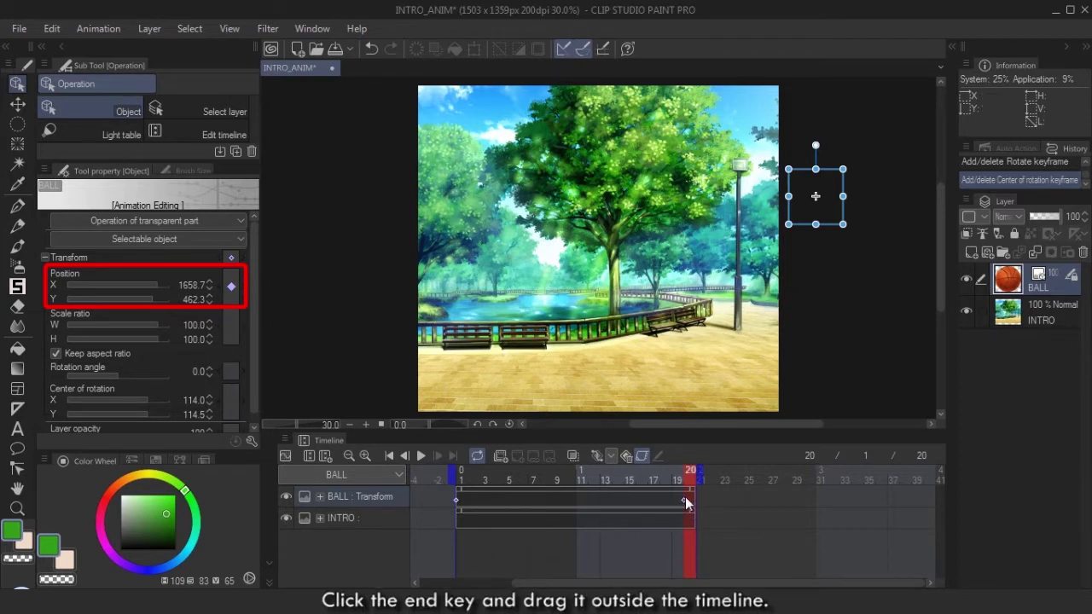
Shift the ball's last Position keyframe from frame 20 to the very end of the timeline and play the animation.
left_click_drag(685, 498, 701, 501)
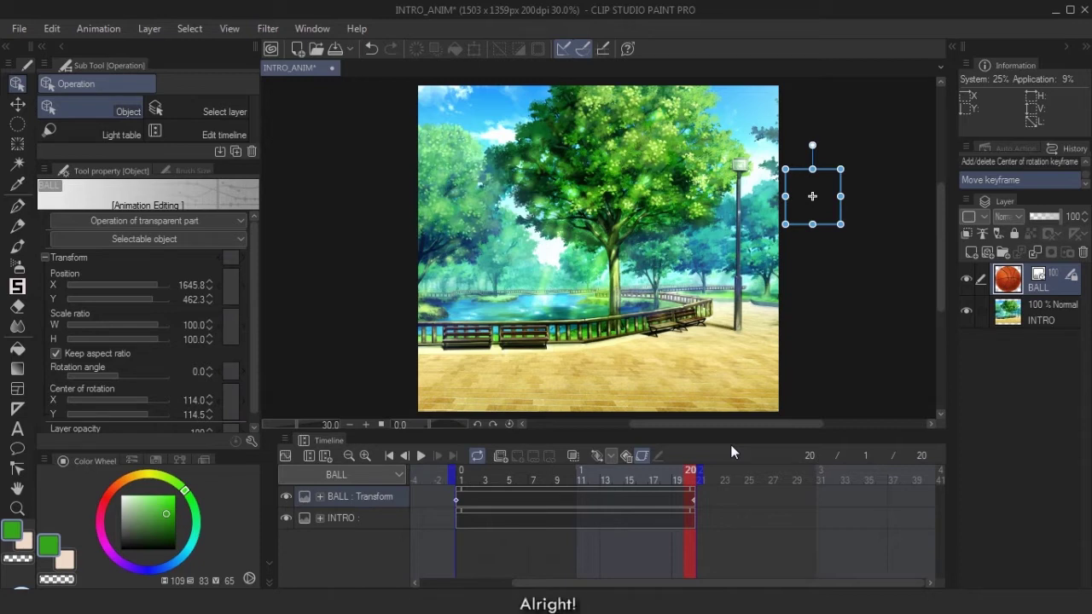
left_click(422, 454)
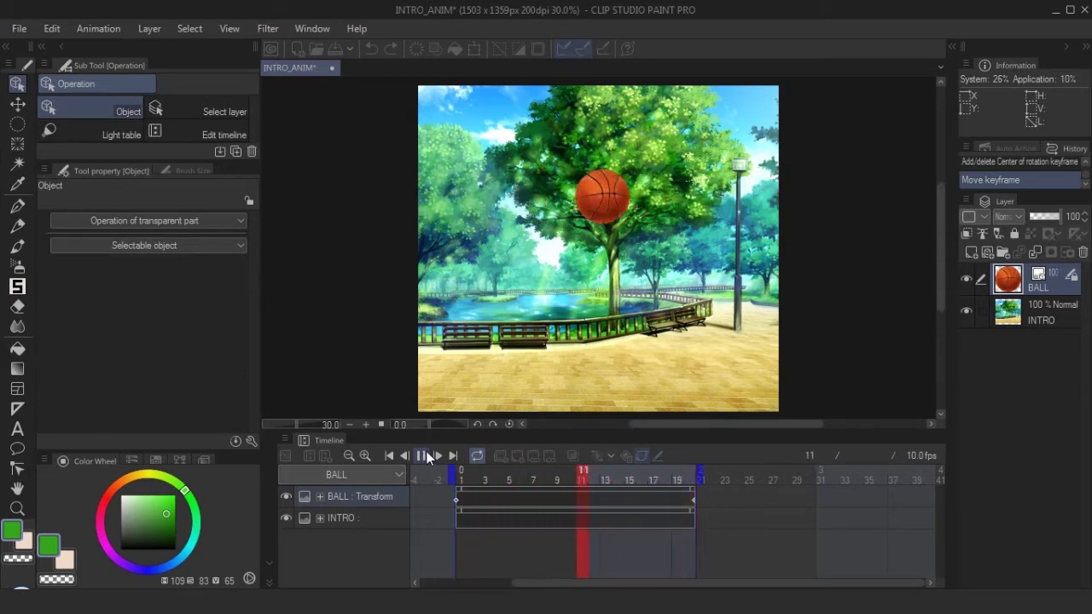
left_click(422, 455)
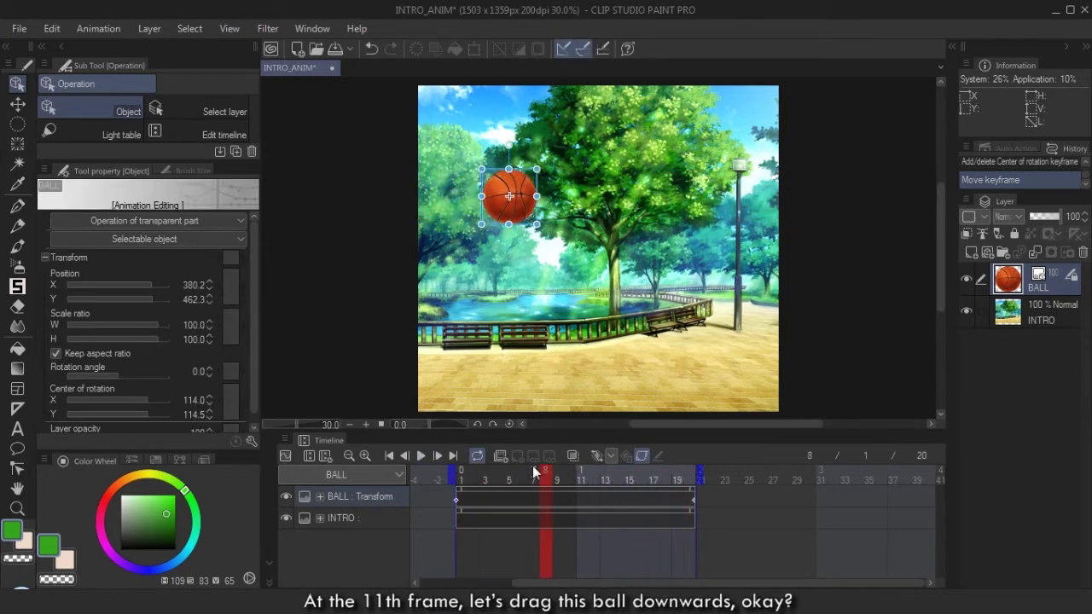
On frame 11, move the ball straight down onto the pavement at about Y 1202.3 and play the animation.
left_click(581, 470)
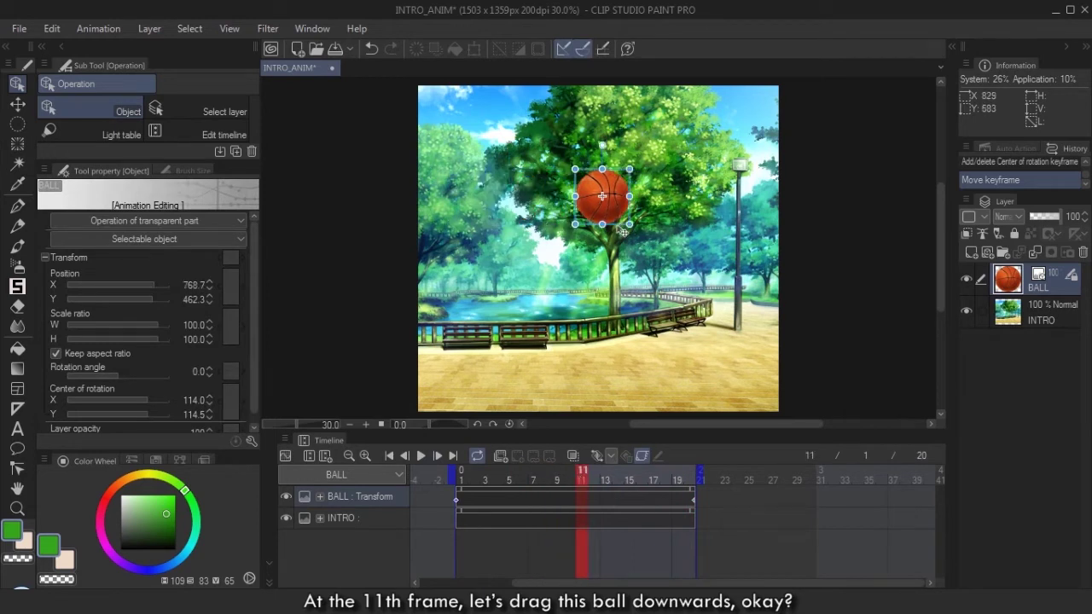
left_click_drag(623, 231, 623, 408)
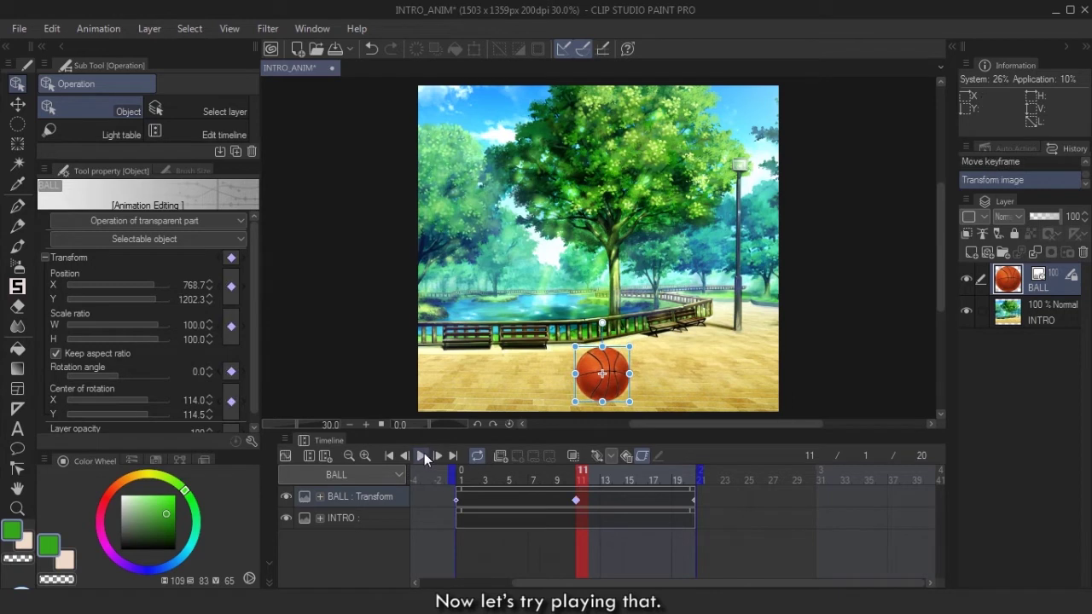
left_click(424, 453)
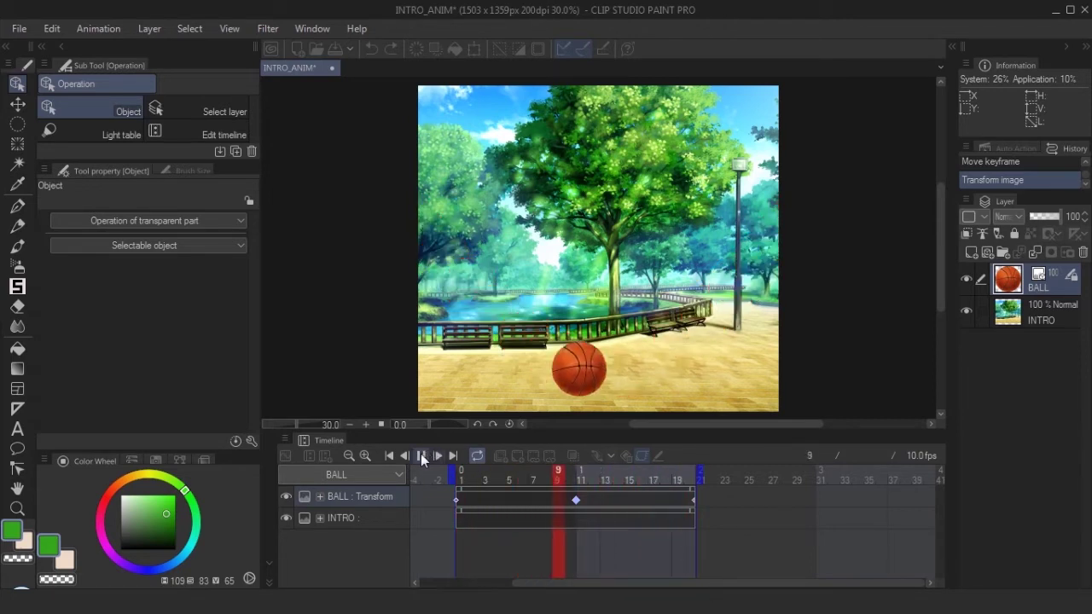
left_click(420, 455)
Change the timeline's frame rate to 15 fps and play the animation at the new speed.
left_click(101, 30)
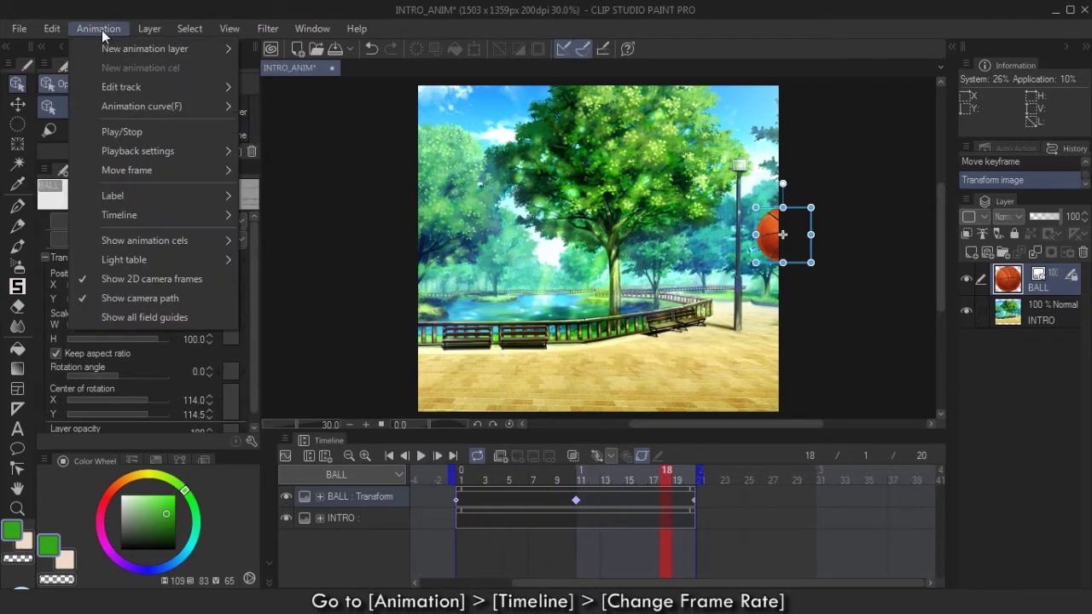
mouse_move(181, 214)
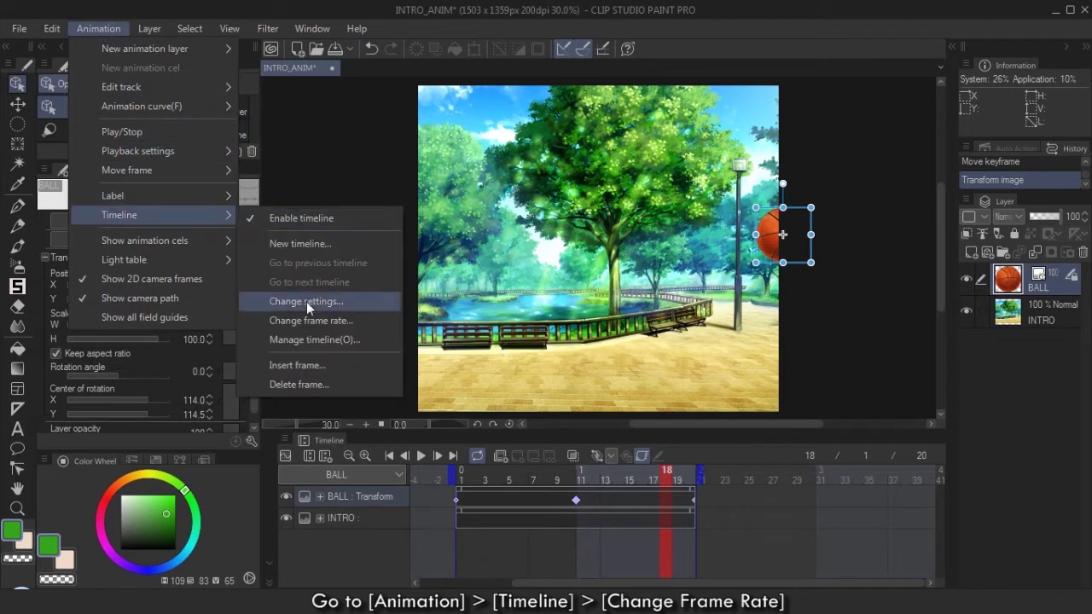
left_click(331, 321)
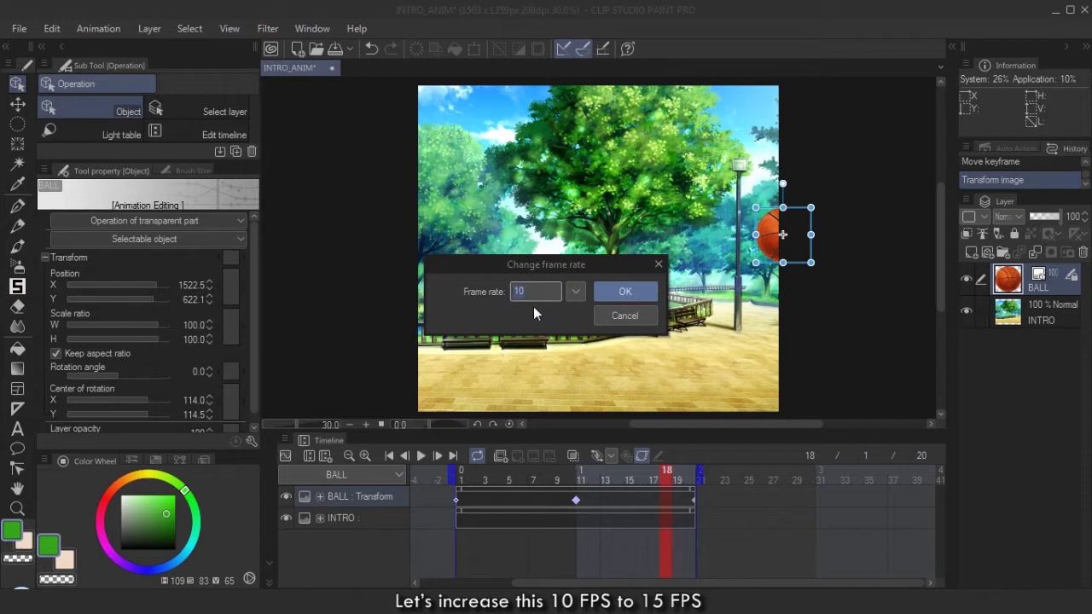
left_click(580, 293)
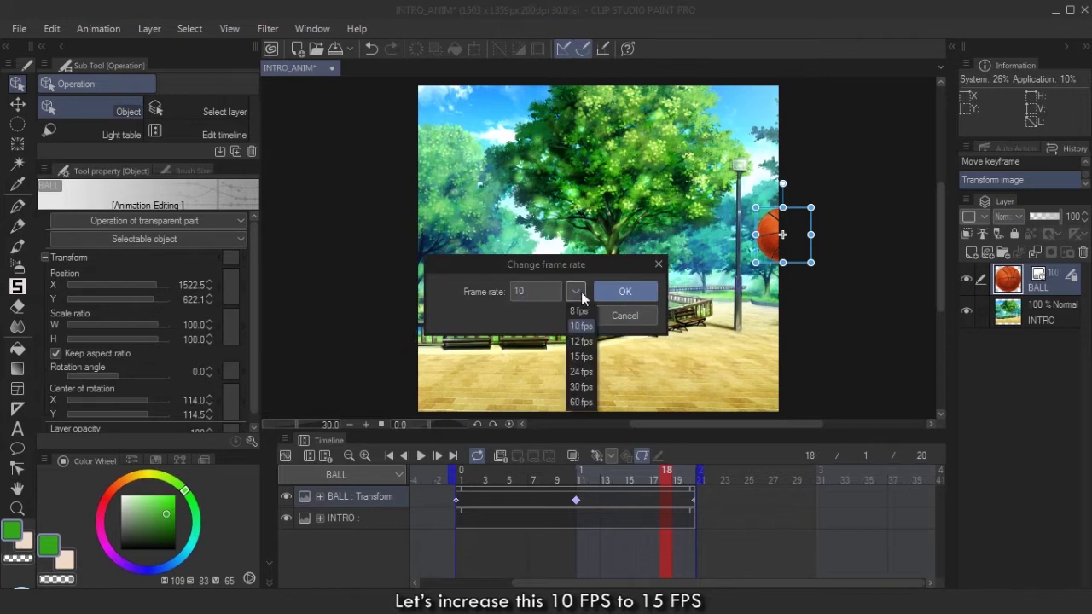
left_click(579, 358)
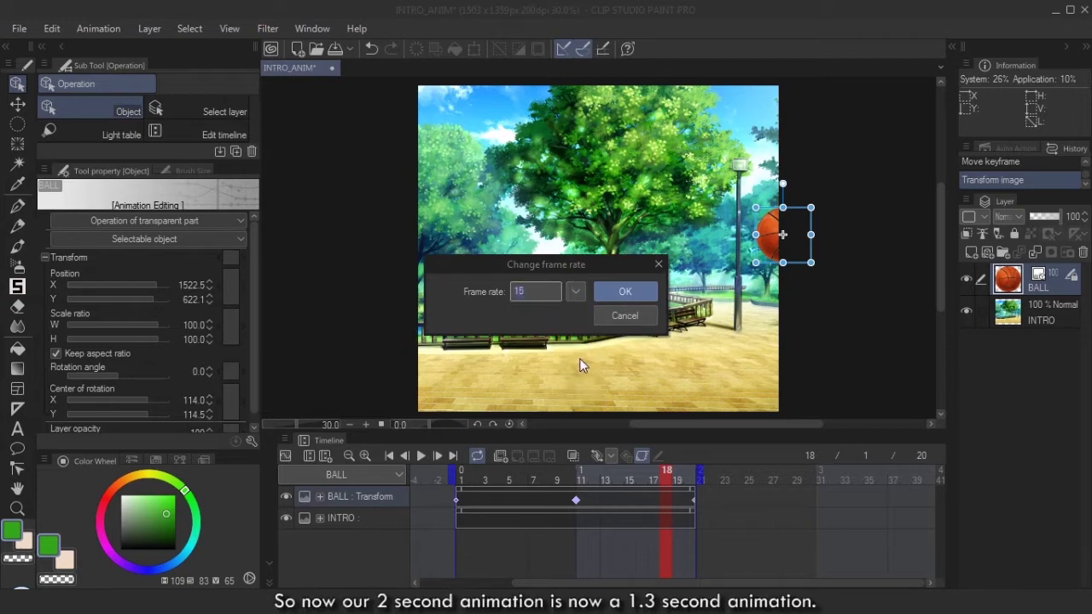
left_click(629, 290)
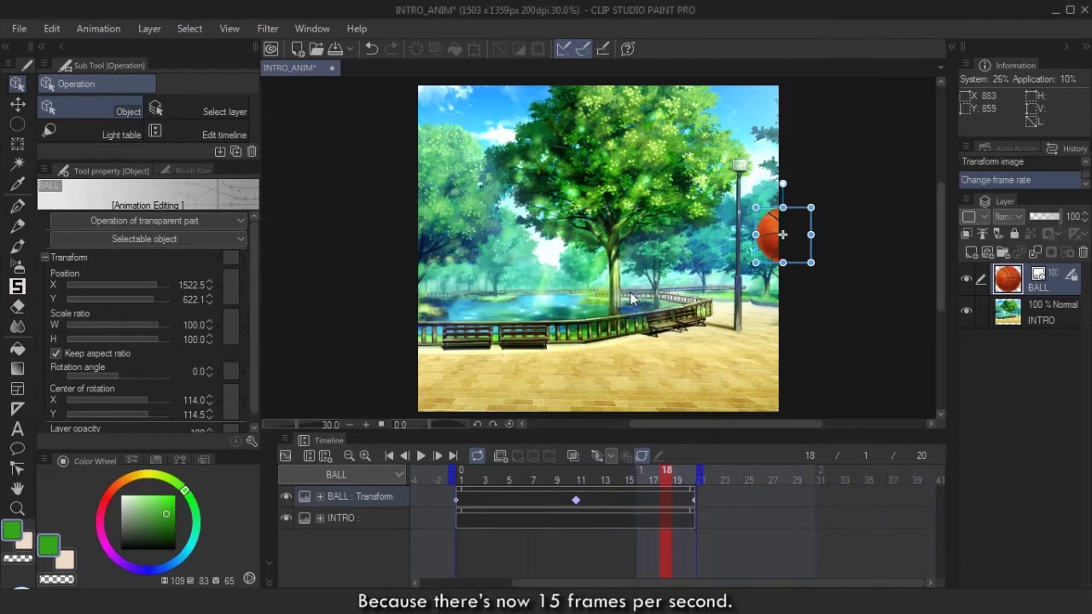
left_click(424, 456)
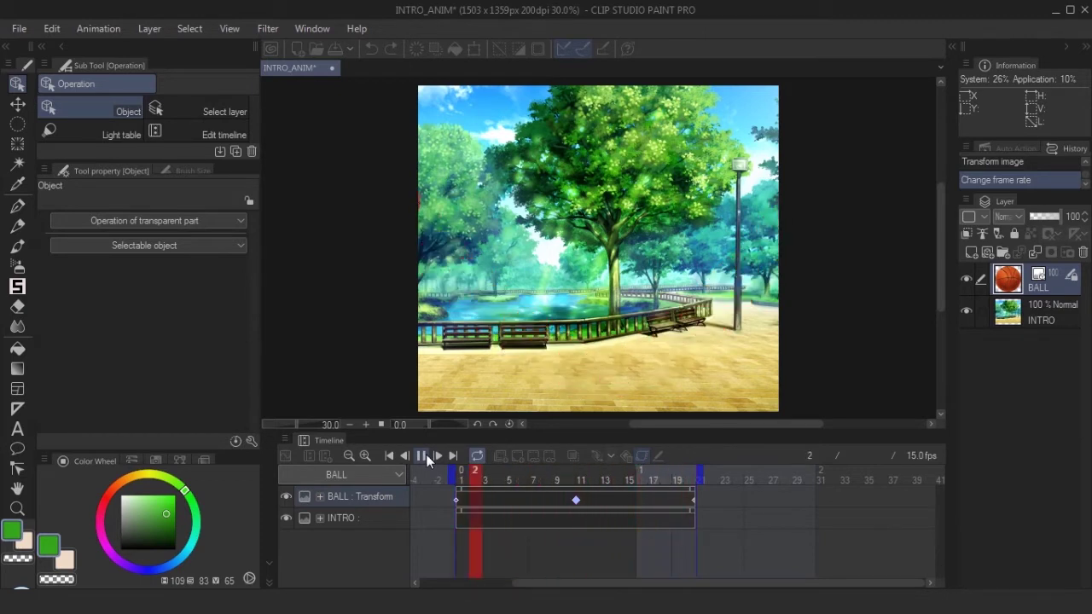
left_click(426, 454)
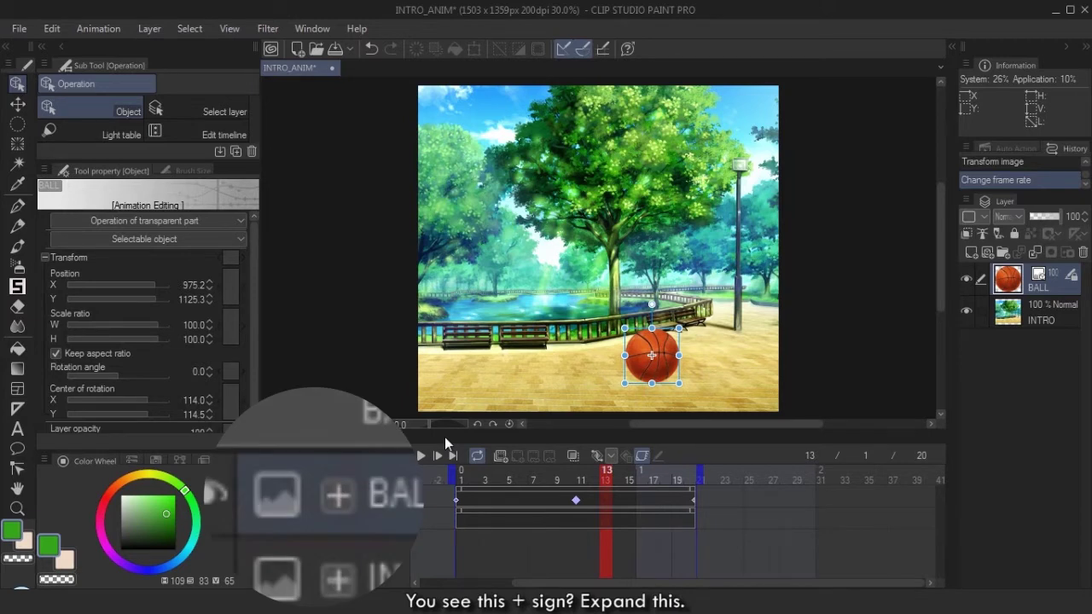
Expand the BALL track with its Transform properties and enlarge the timeline area to show all of its keyframe rows.
left_click(328, 496)
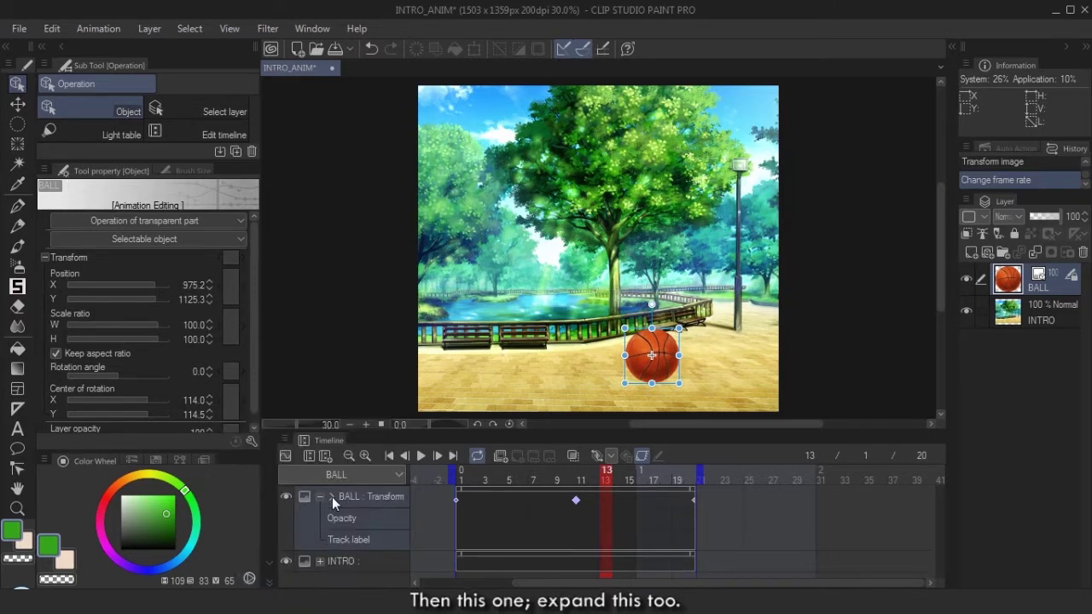
left_click(331, 496)
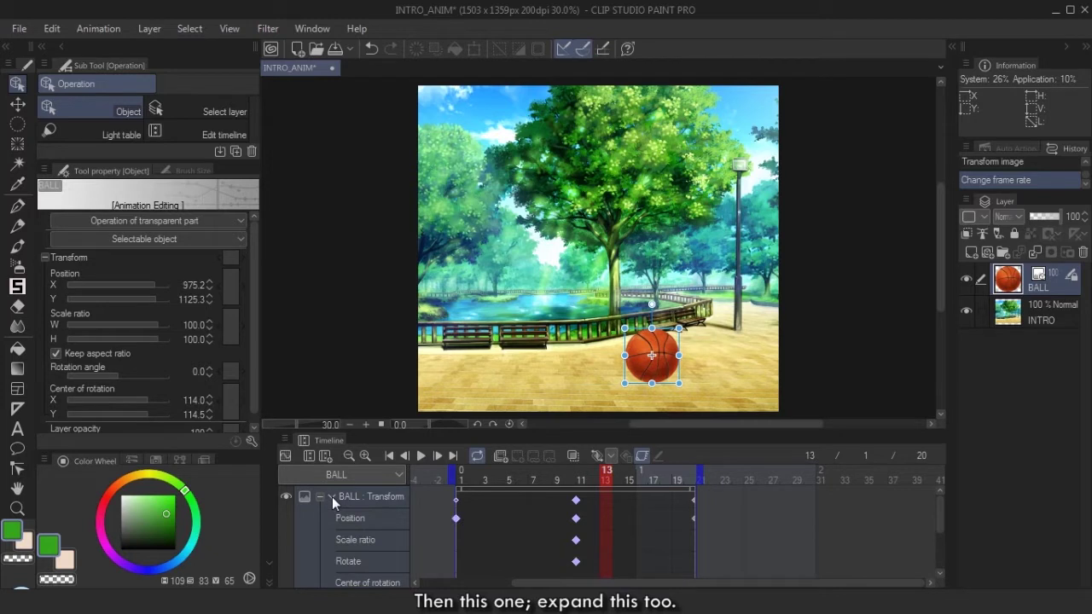
left_click_drag(442, 433, 442, 363)
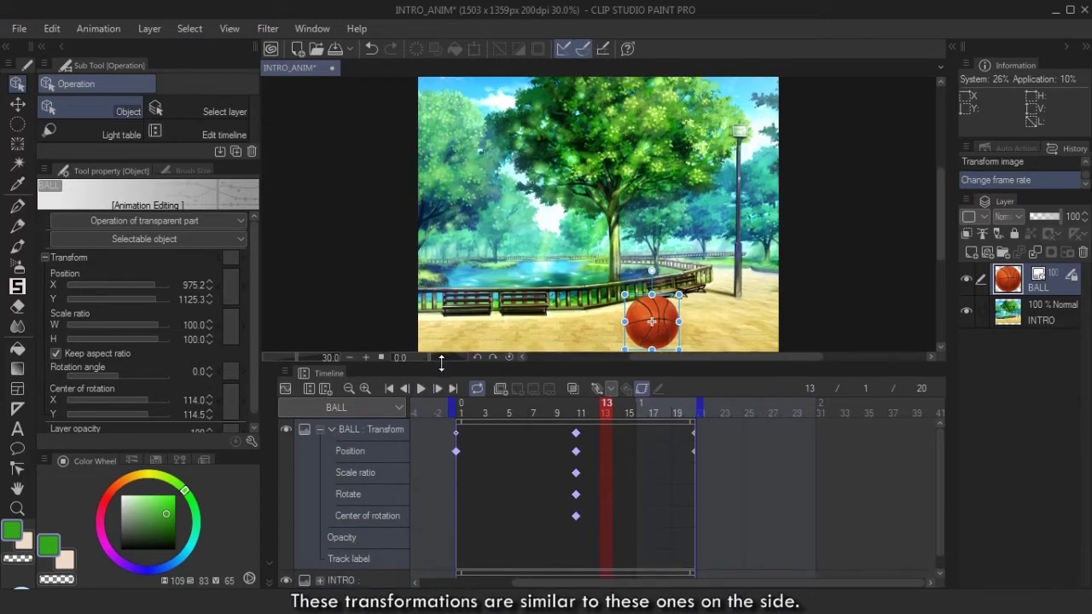
key("ctrl+0")
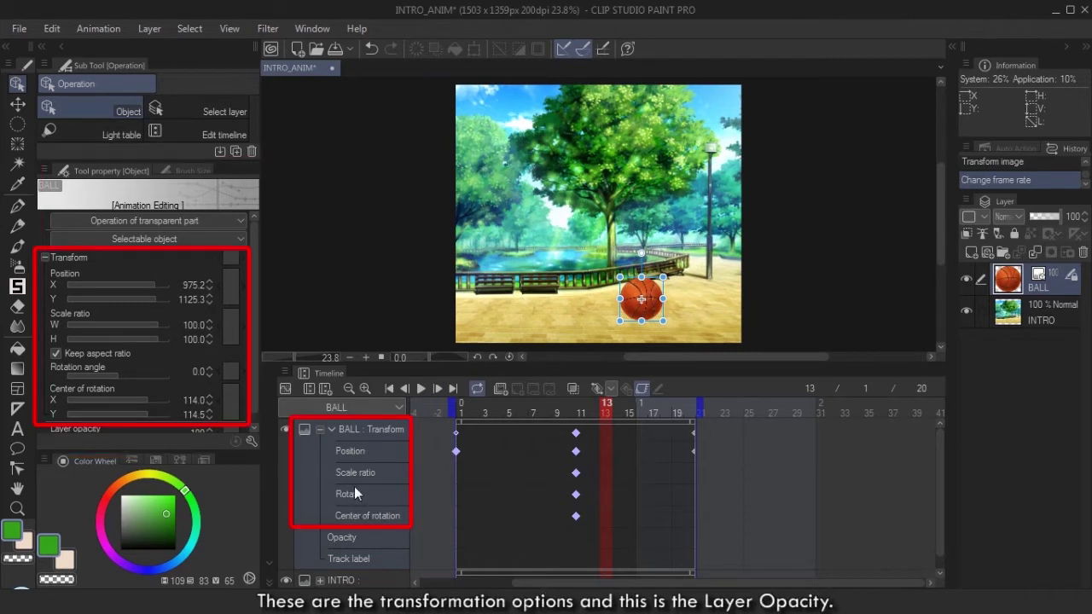
left_click(46, 257)
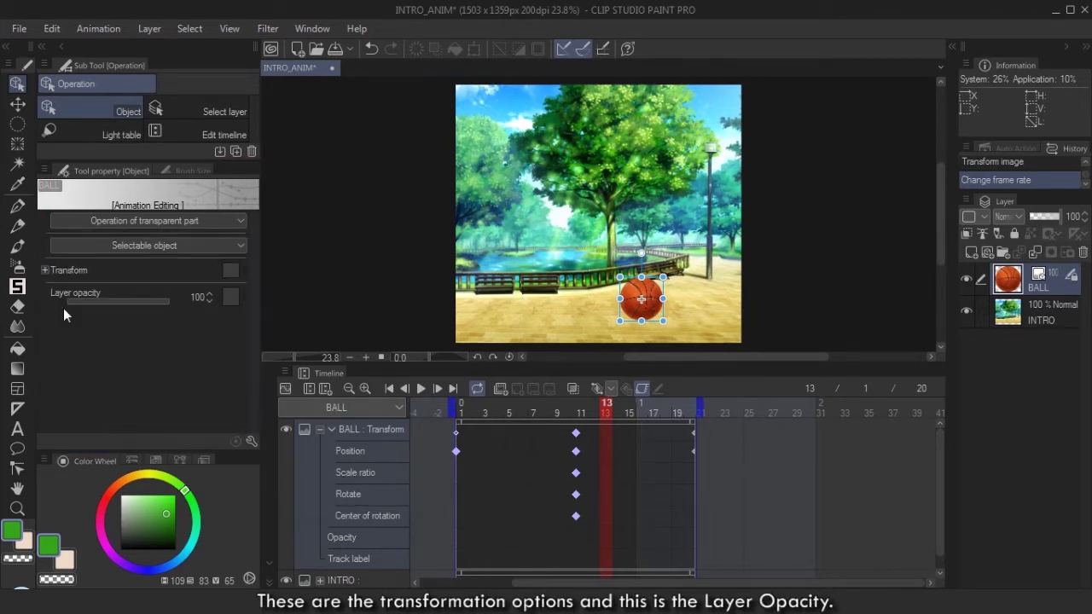
left_click(46, 270)
left_click(440, 406)
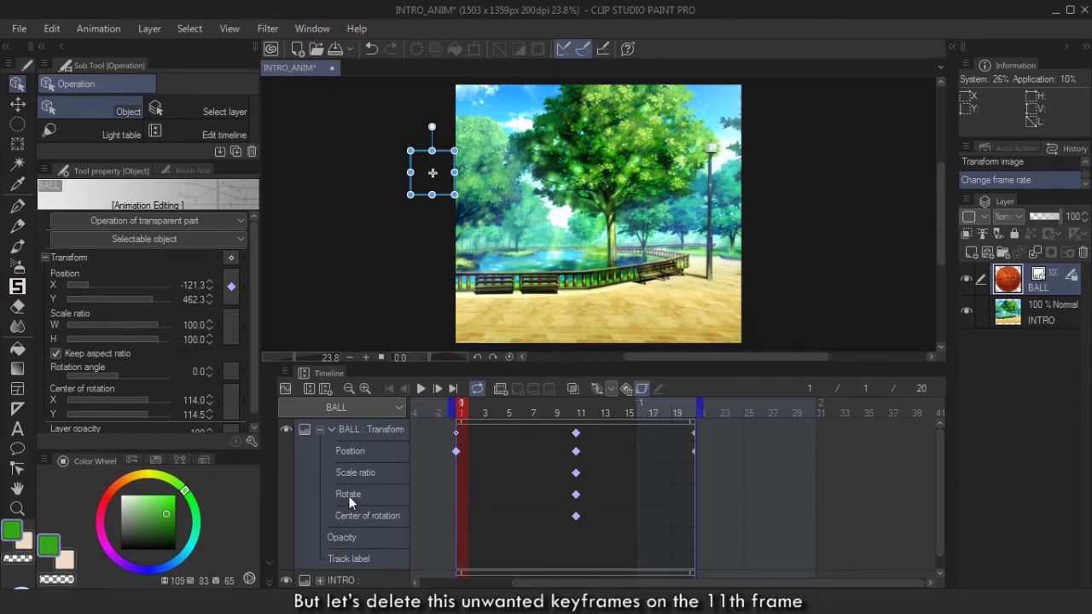
Remove the Scale ratio, Rotate and Center of rotation keyframes from the ball on frame 11.
left_click(581, 406)
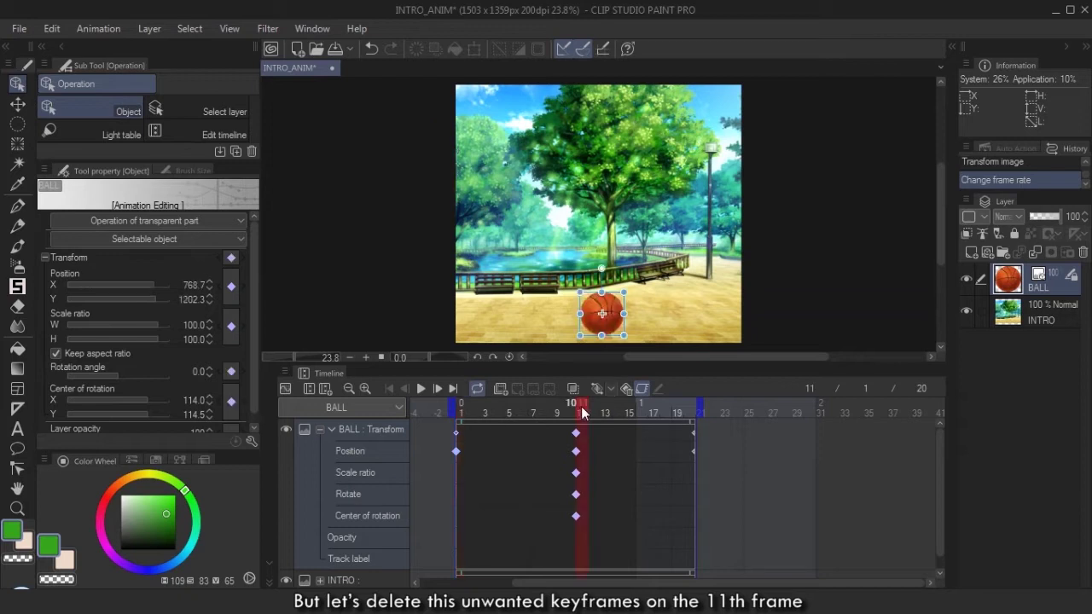
left_click(231, 326)
left_click(231, 371)
left_click(231, 401)
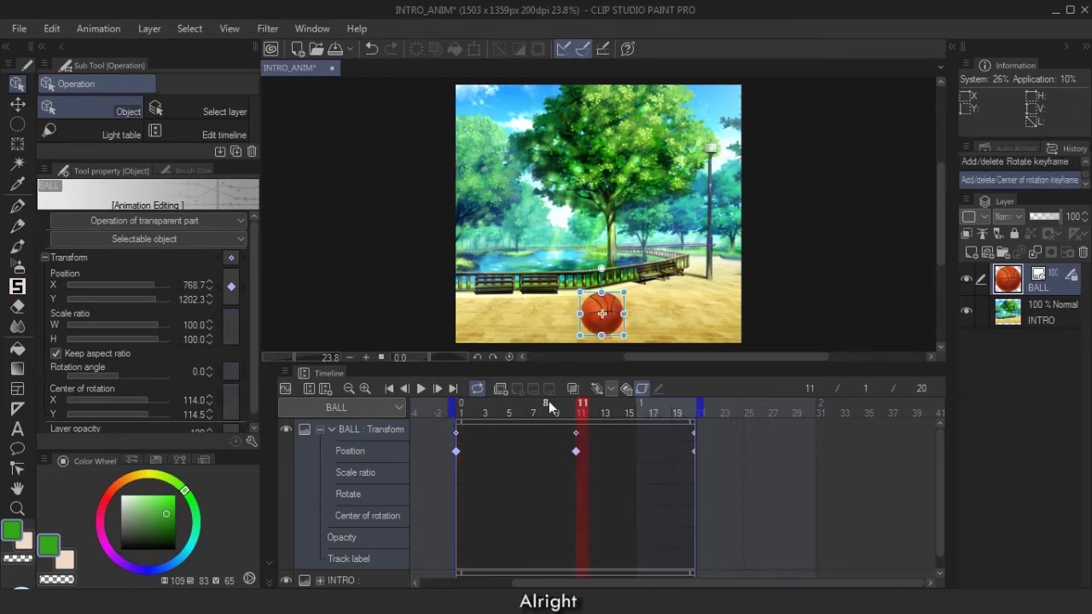
Add a rotation keyframe to the ball on frame 1, leaving its angle at 0.
left_click(461, 406)
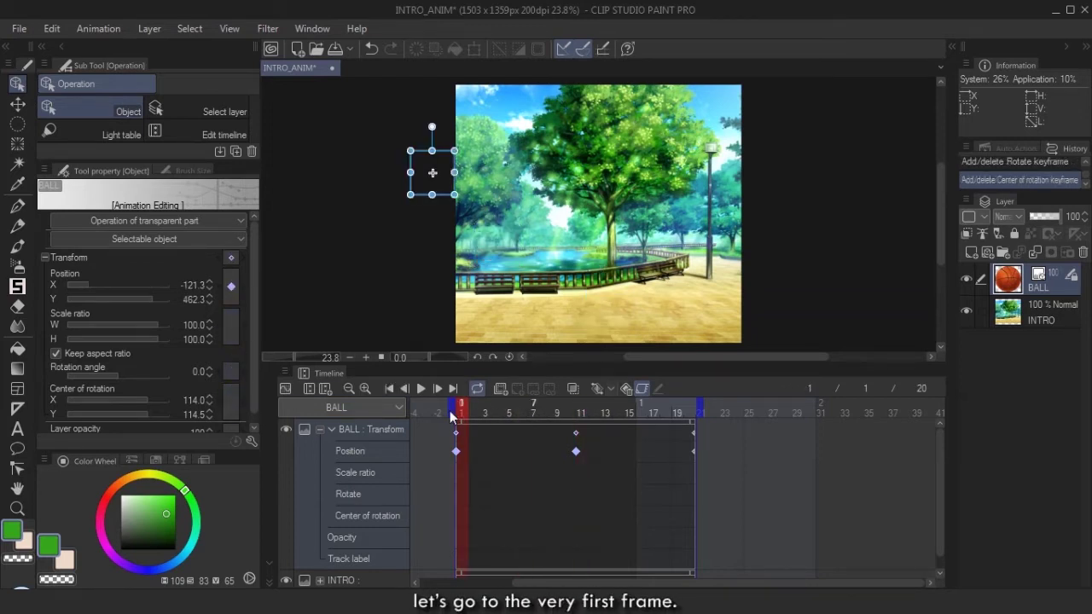
left_click(363, 500)
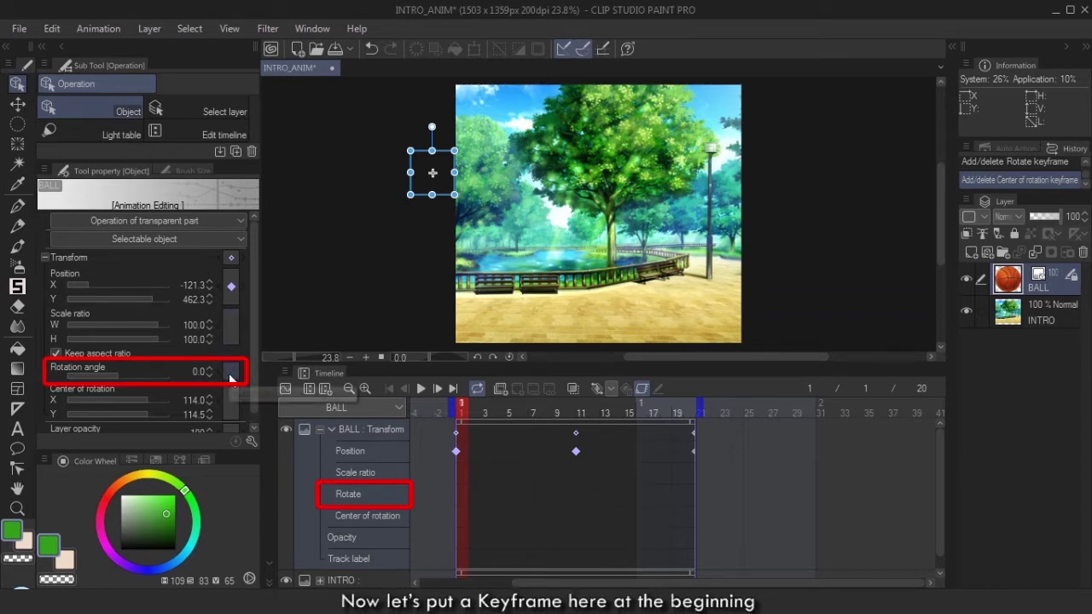
left_click(230, 373)
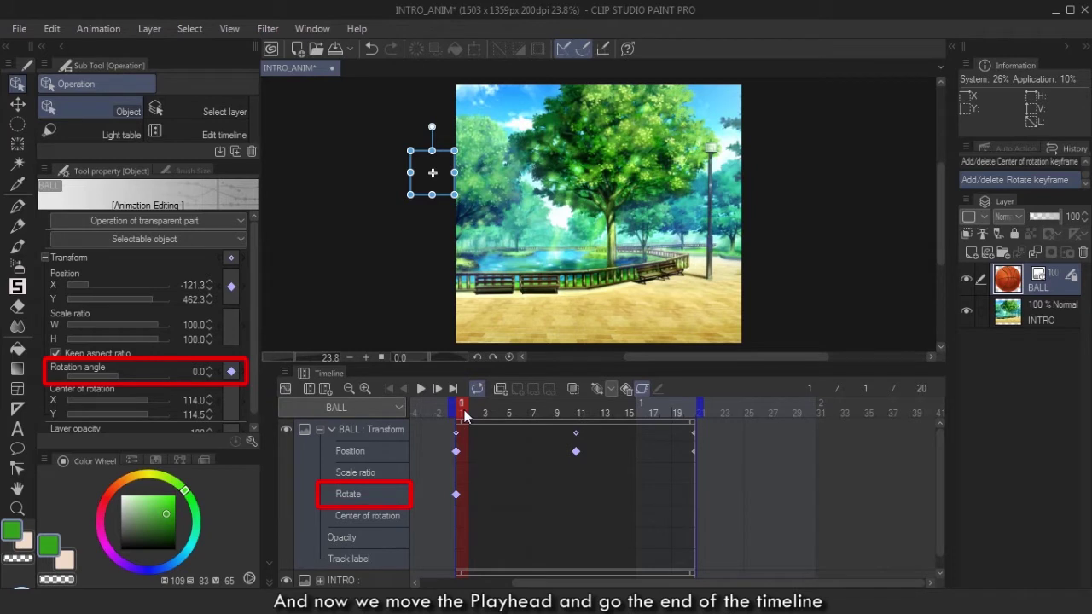
On frame 20, set the ball's rotation angle to 10000 and shift that Rotate keyframe to the very end of the timeline.
left_click_drag(464, 410, 704, 413)
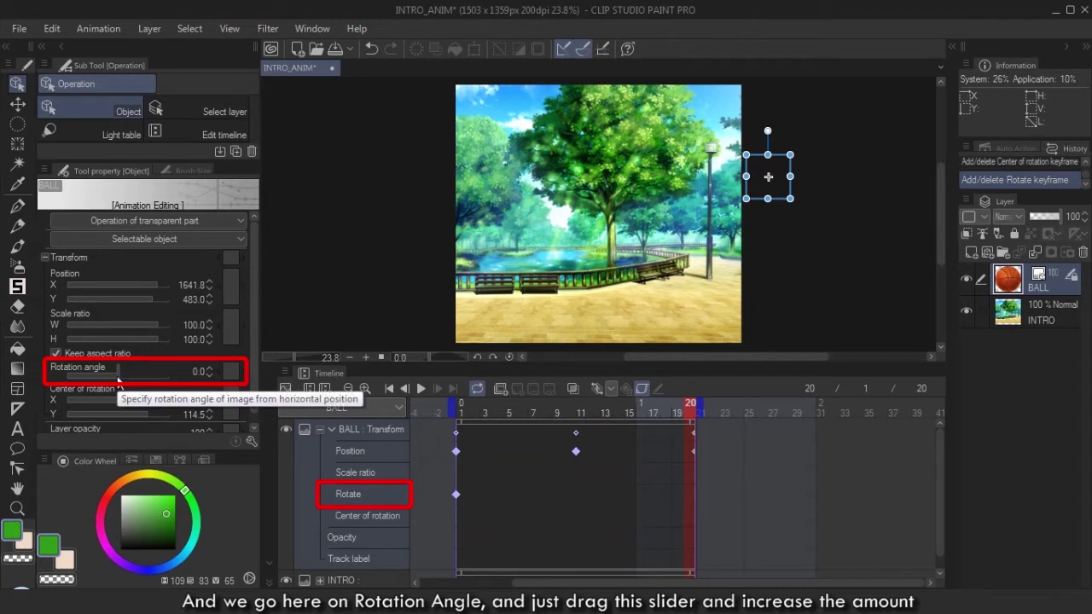
left_click_drag(119, 375, 247, 375)
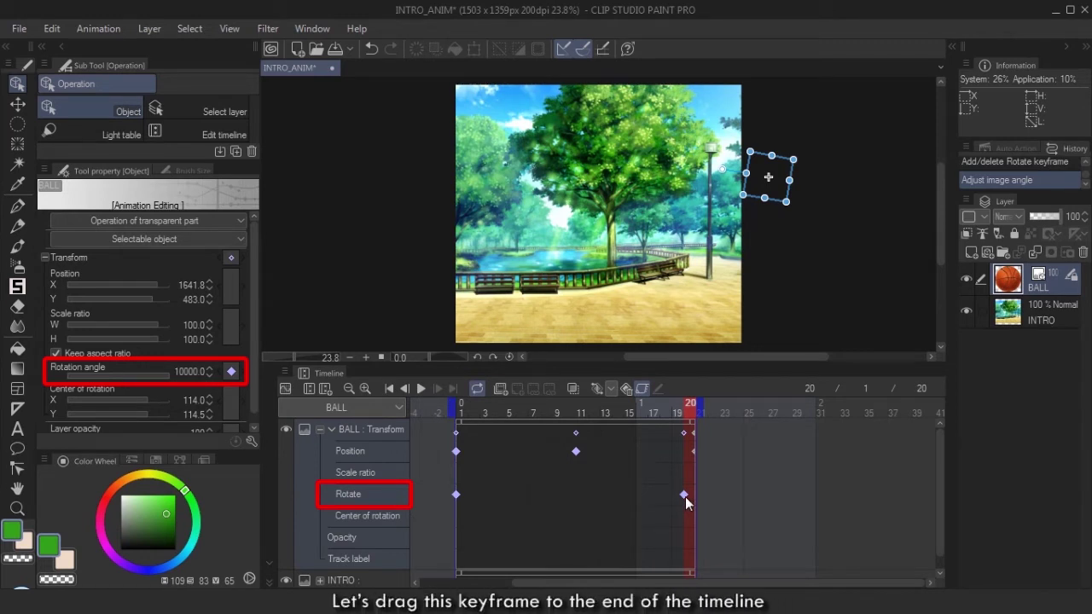
left_click_drag(685, 495, 710, 493)
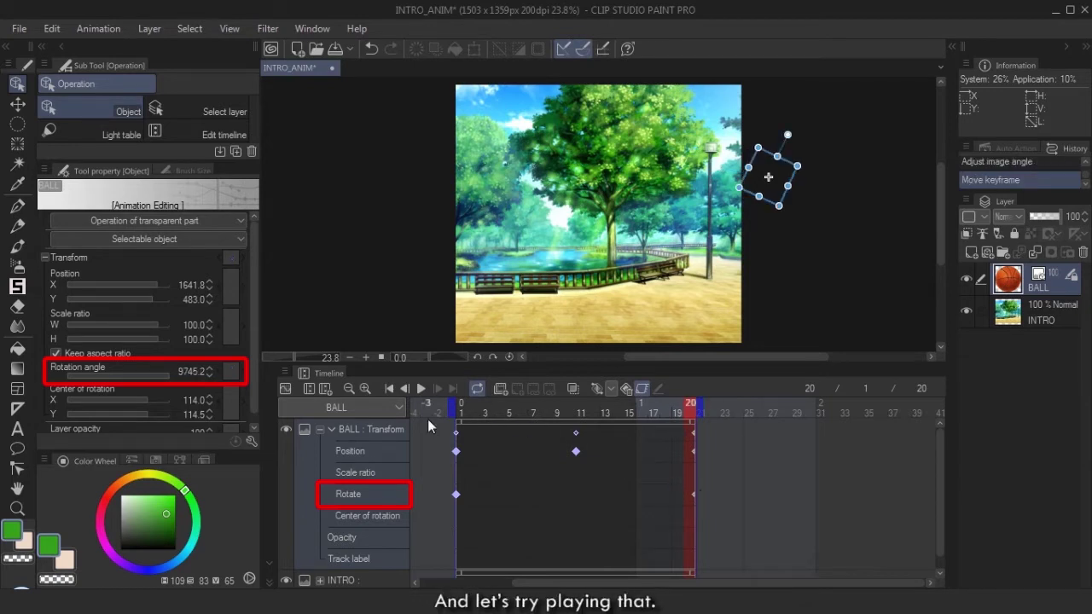
Play the spinning ball animation, enlarge the canvas area to watch it, and stop playback.
left_click(420, 389)
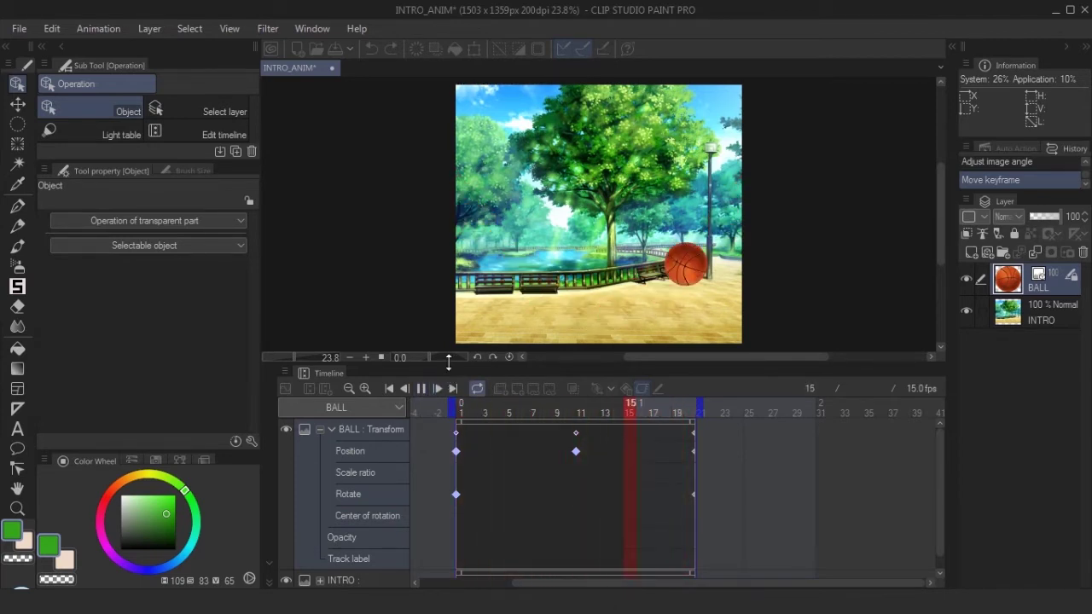
left_click_drag(449, 366, 449, 422)
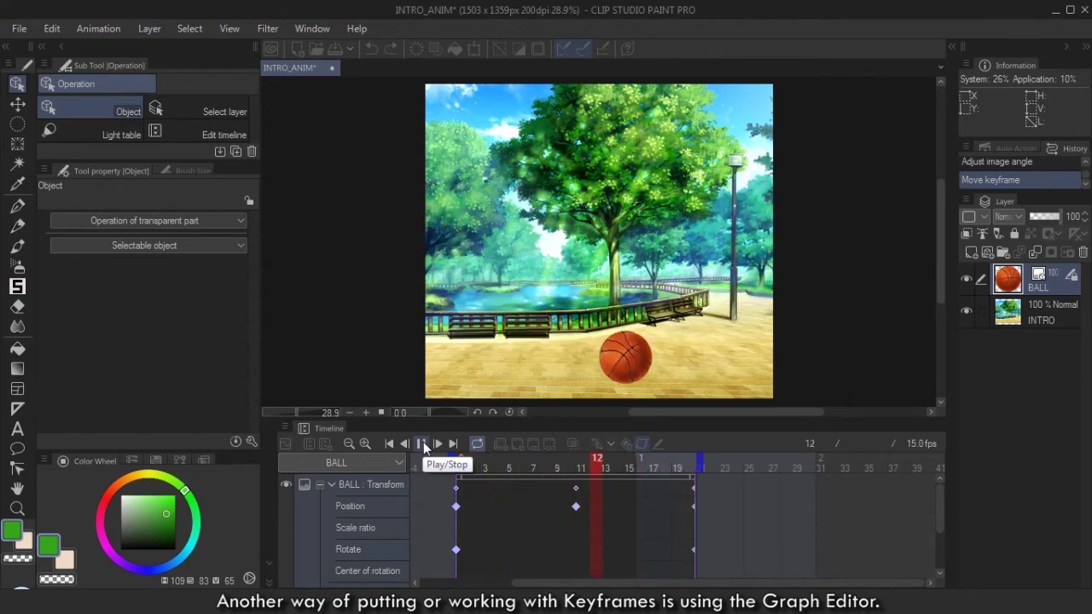
left_click(421, 445)
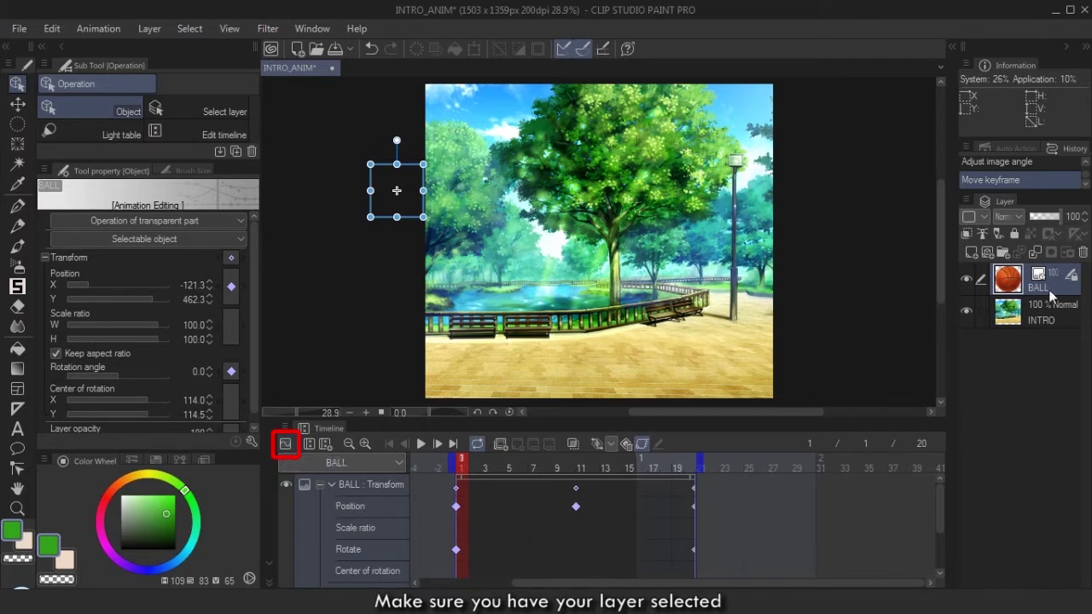
Open the Graph Editor for the BALL layer and enlarge it to show the keyframe curves.
left_click(286, 446)
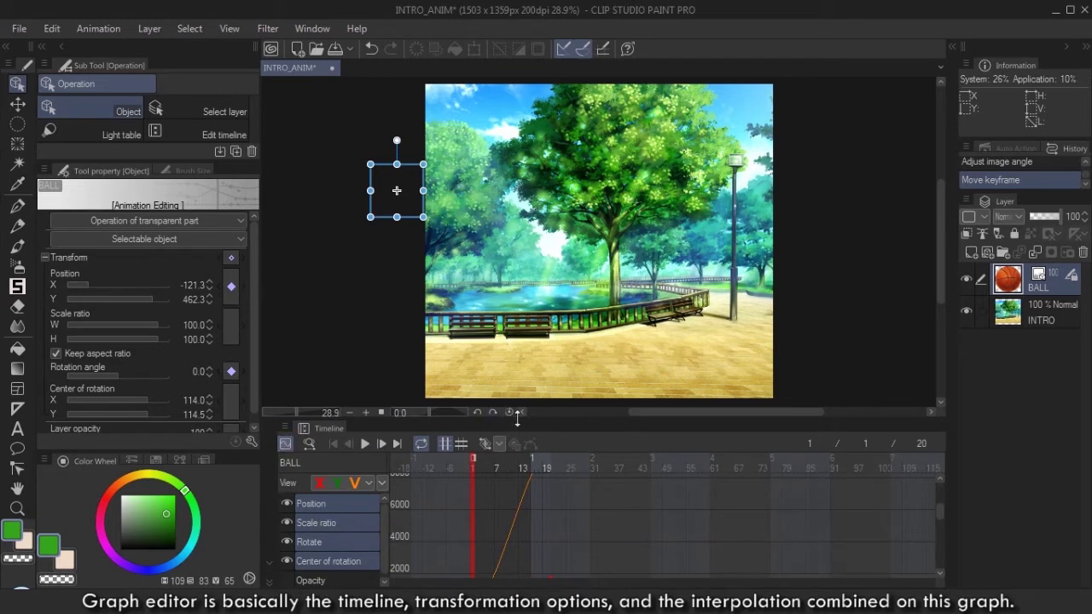
left_click_drag(517, 416, 517, 365)
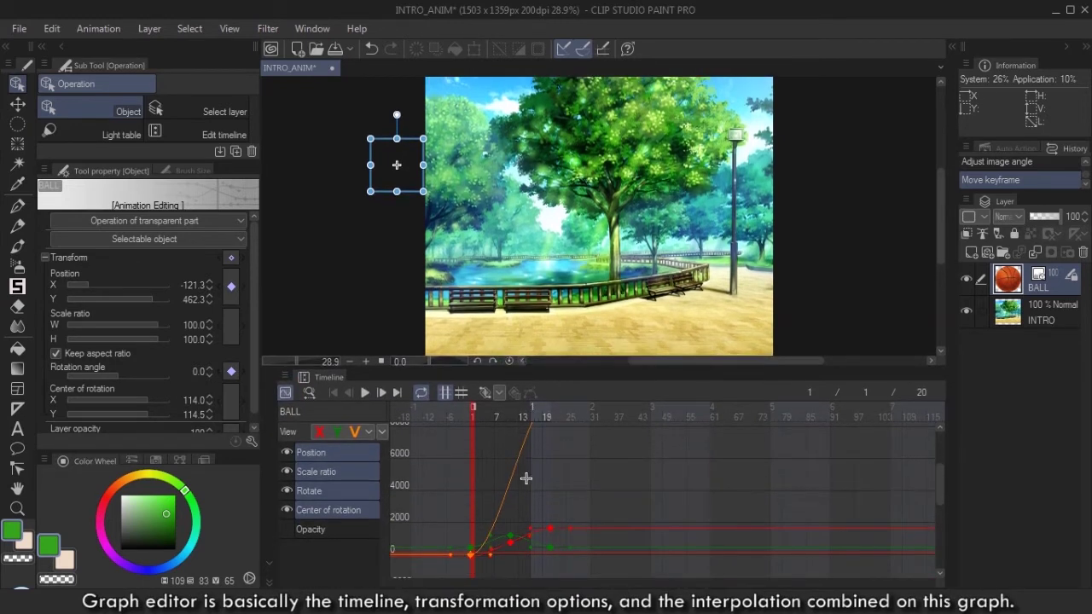
scroll(534, 486, "down", 2)
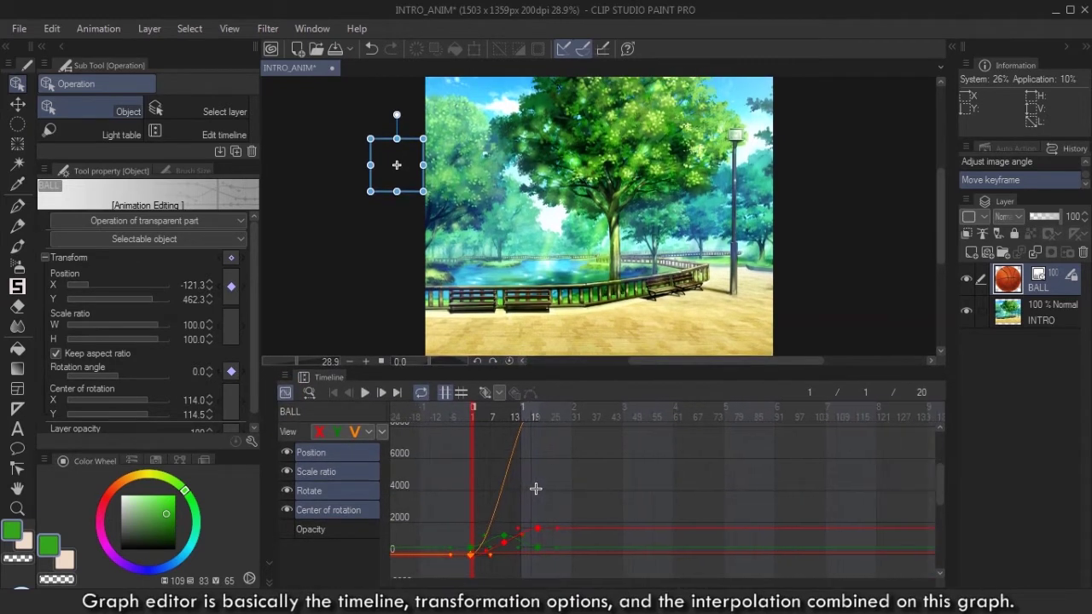
scroll(537, 486, "down", 2)
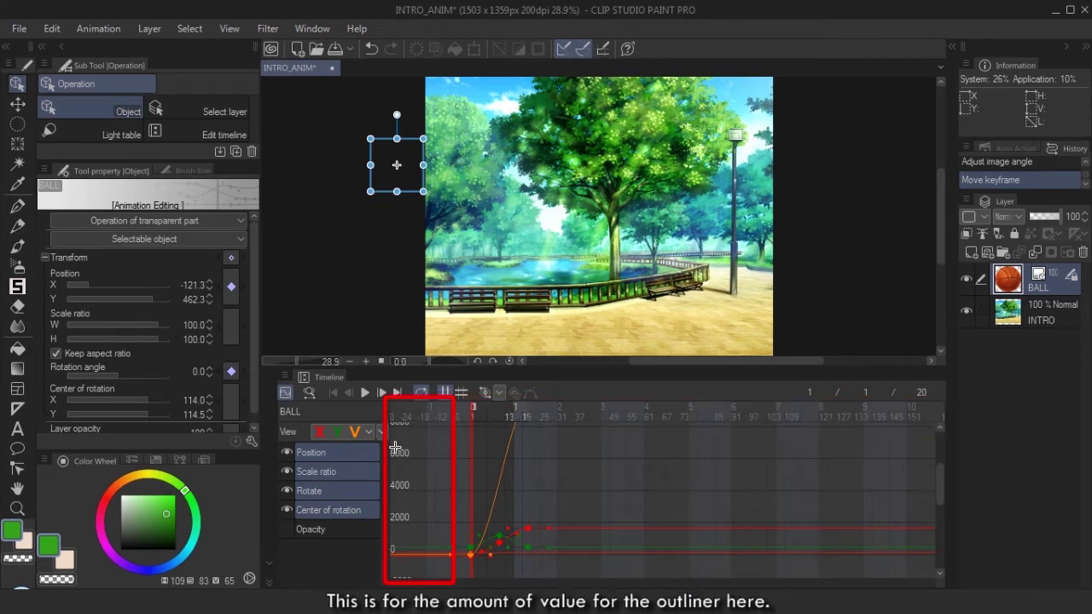
Show only the ball's Scale ratio curve in the graph and magnify it around the 100 value.
left_click(323, 476)
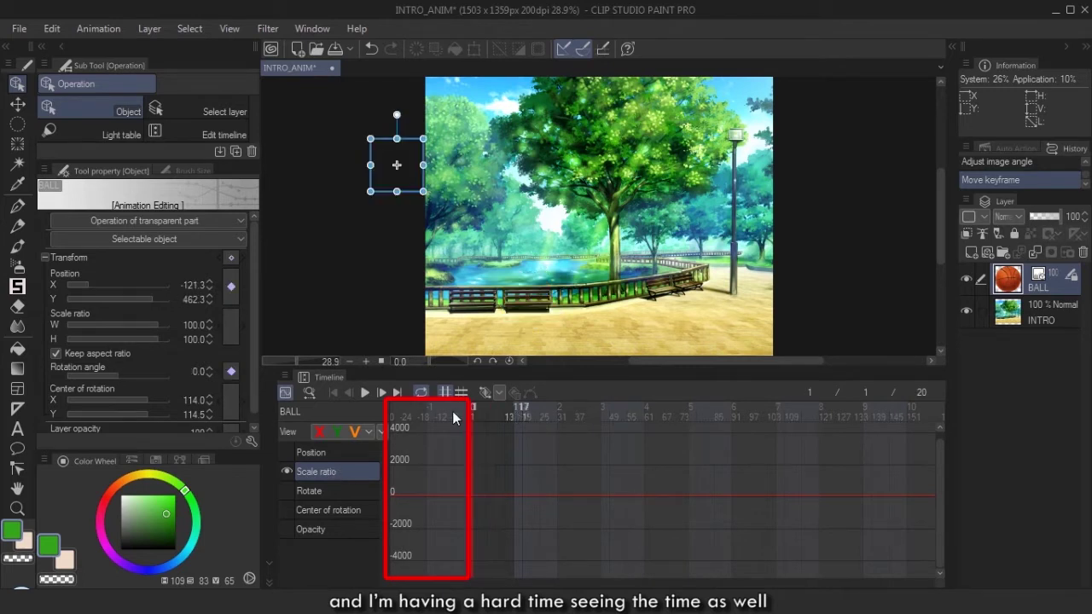
scroll(522, 499, "up", 3)
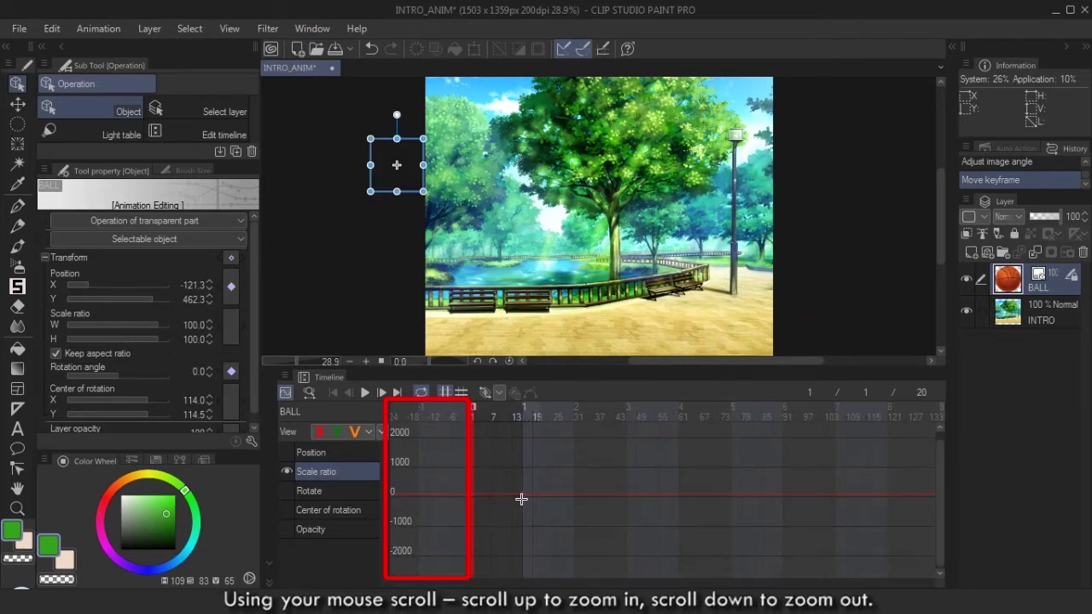
scroll(521, 499, "up", 4)
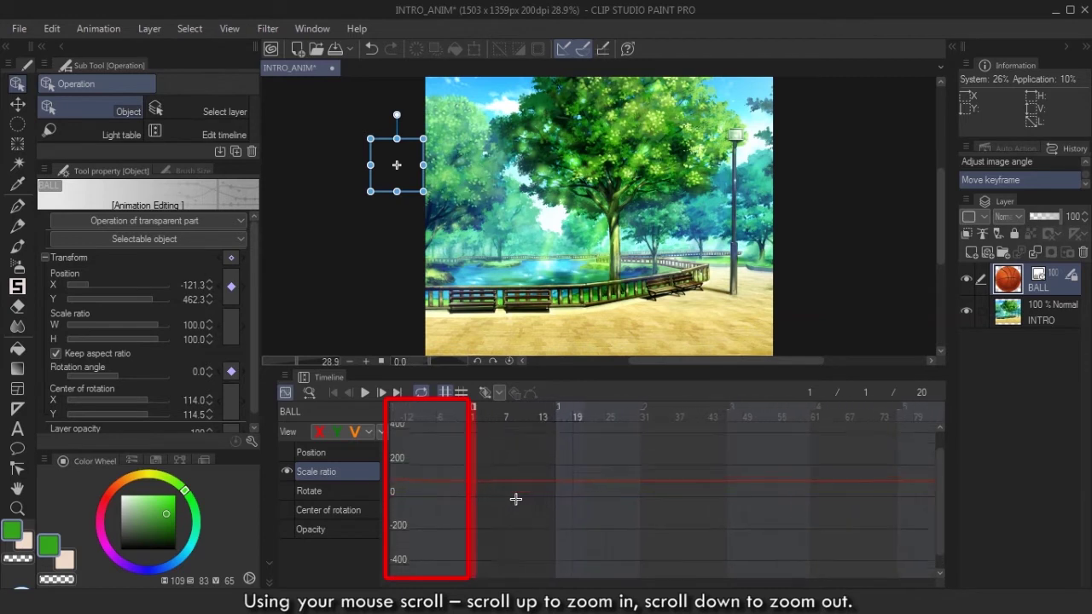
scroll(515, 499, "up", 2)
scroll(516, 496, "up", 3)
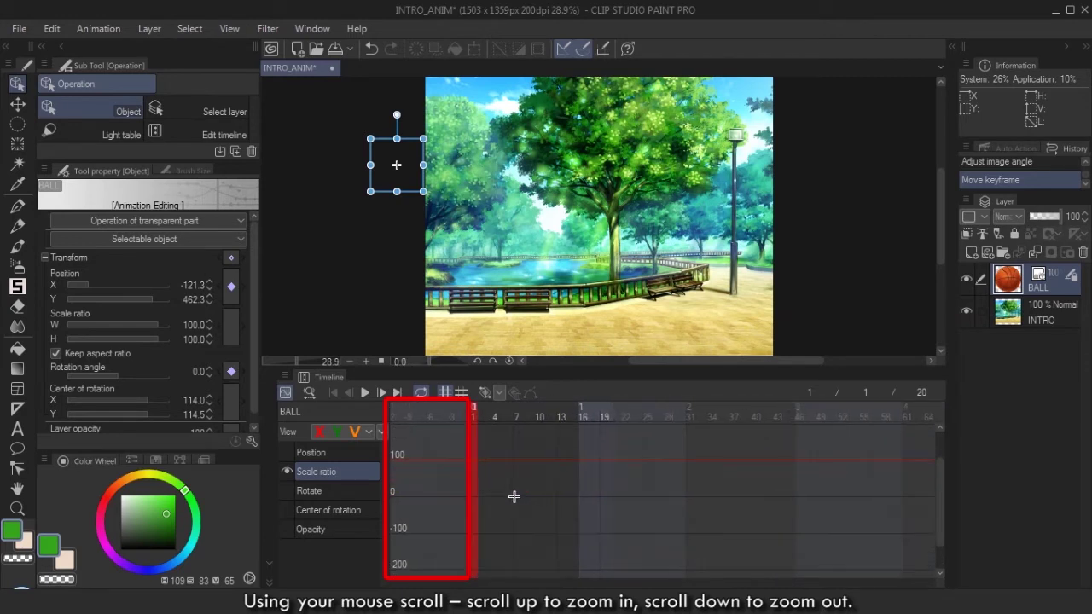
key("h")
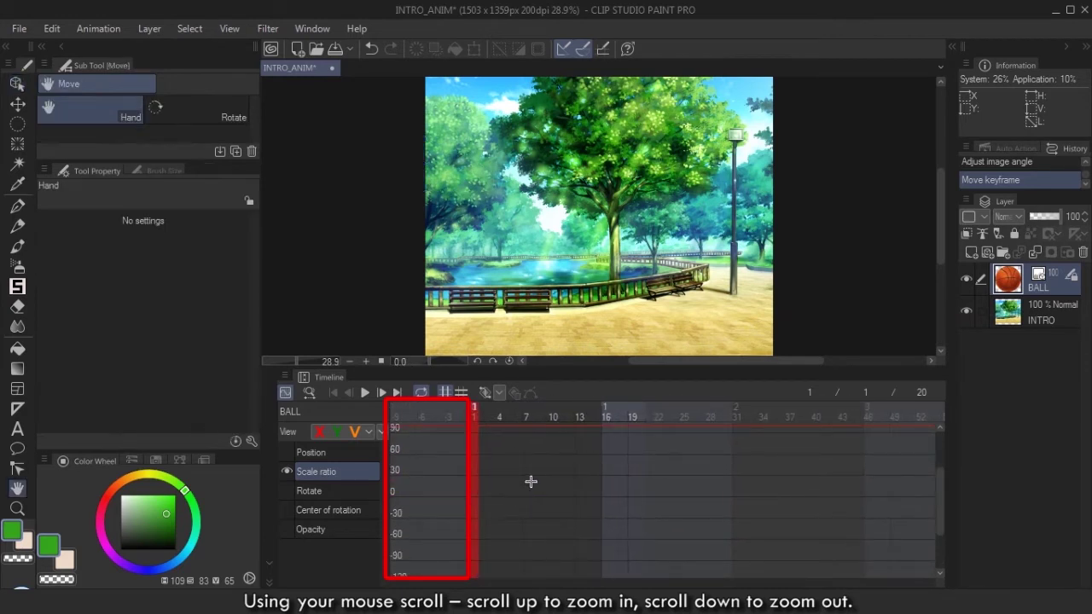
left_click_drag(939, 505, 944, 473)
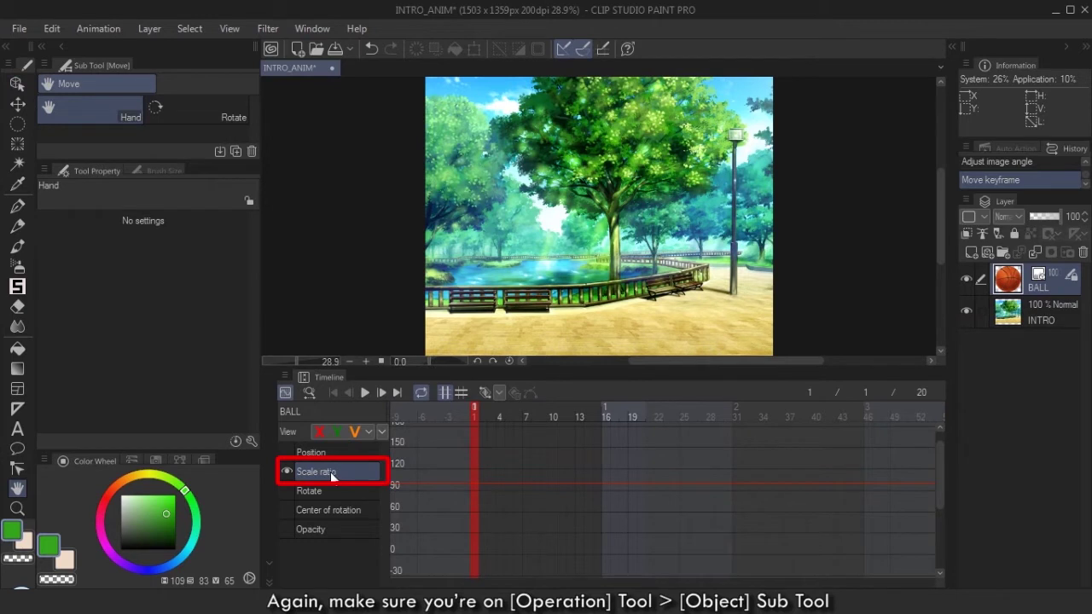
Add a Scale ratio keyframe to the ball on frame 1 and raise it on the graph to about 389.5.
key("o")
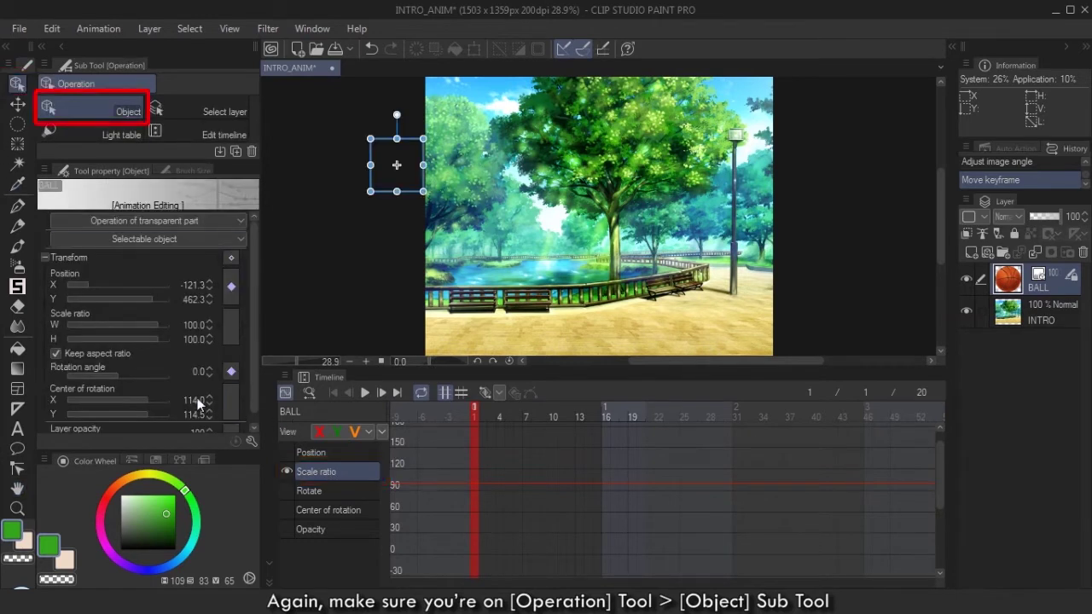
left_click(232, 331)
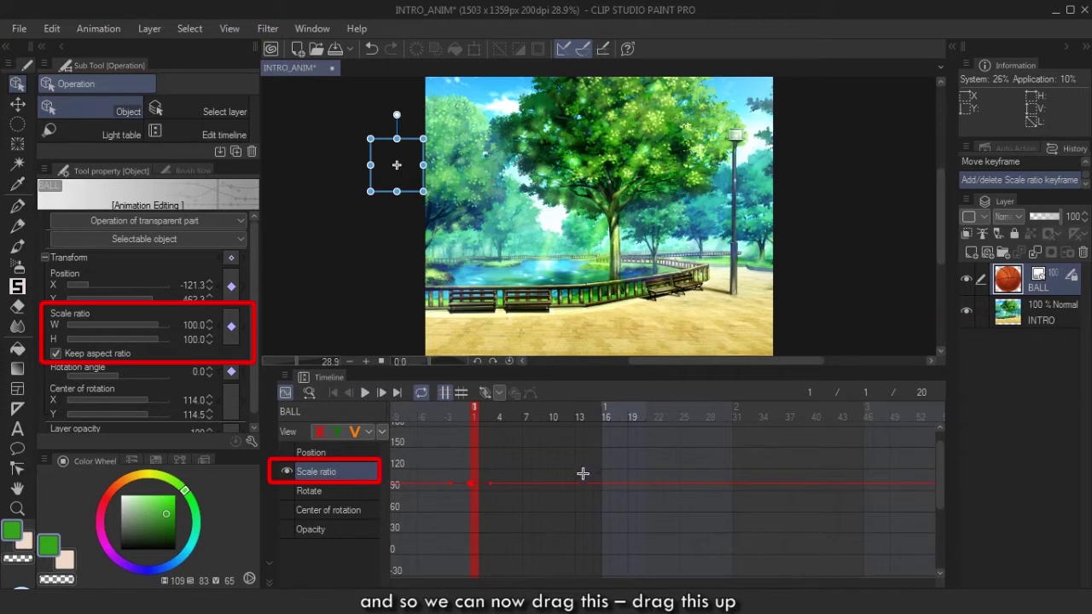
left_click_drag(940, 488, 940, 462)
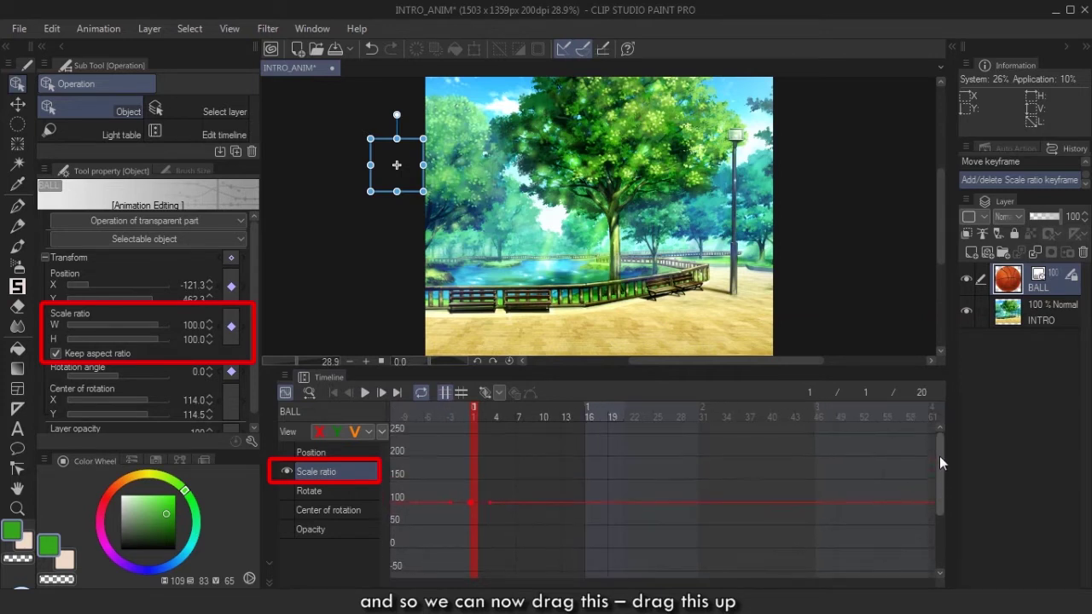
scroll(551, 511, "down", 3)
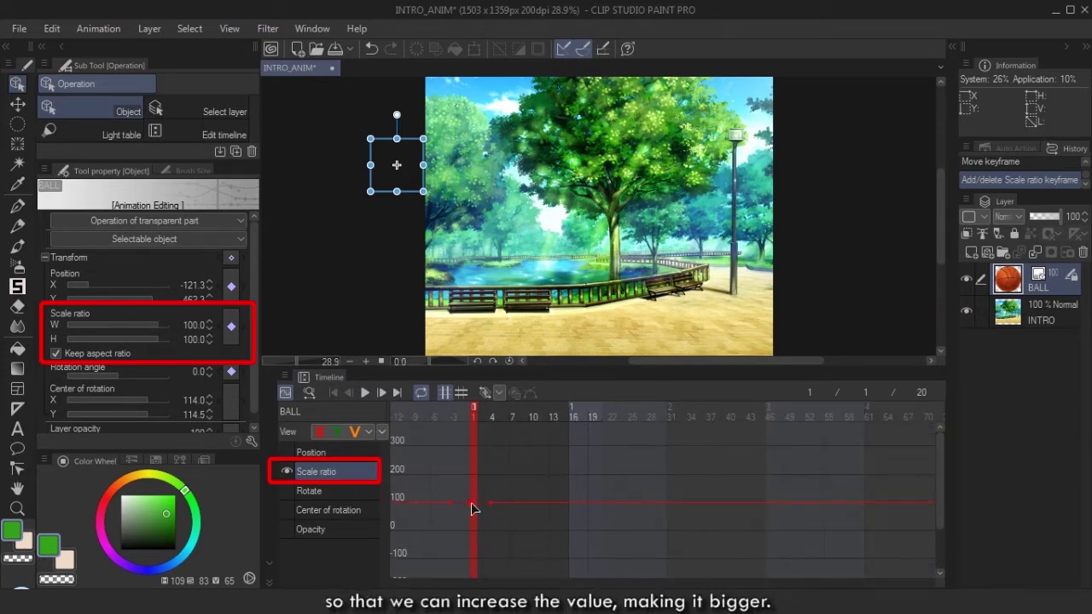
left_click_drag(474, 509, 476, 439)
key("ctrl+z")
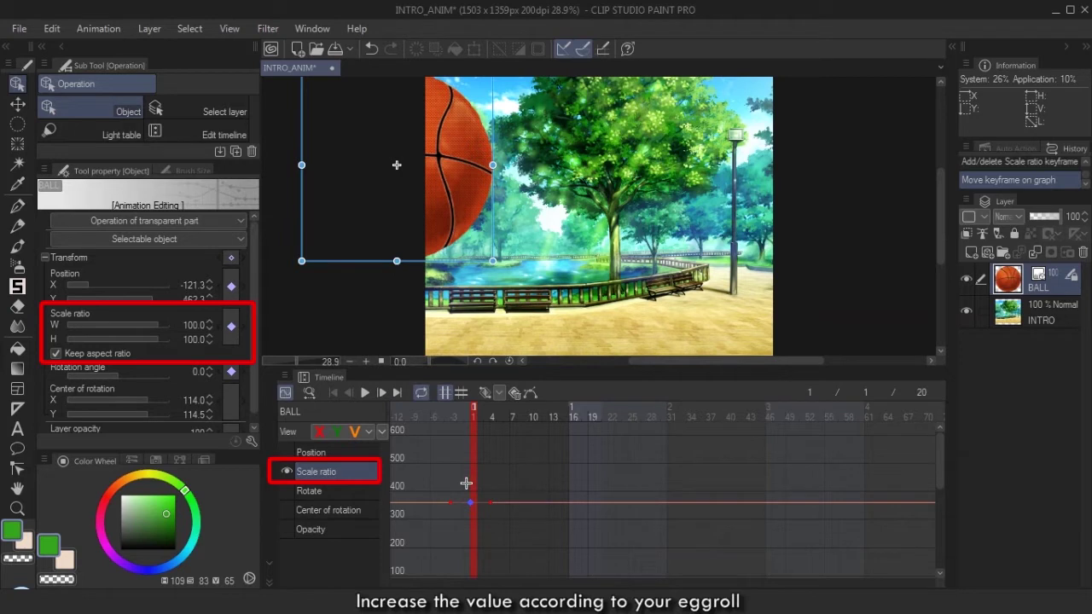
left_click_drag(473, 504, 471, 495)
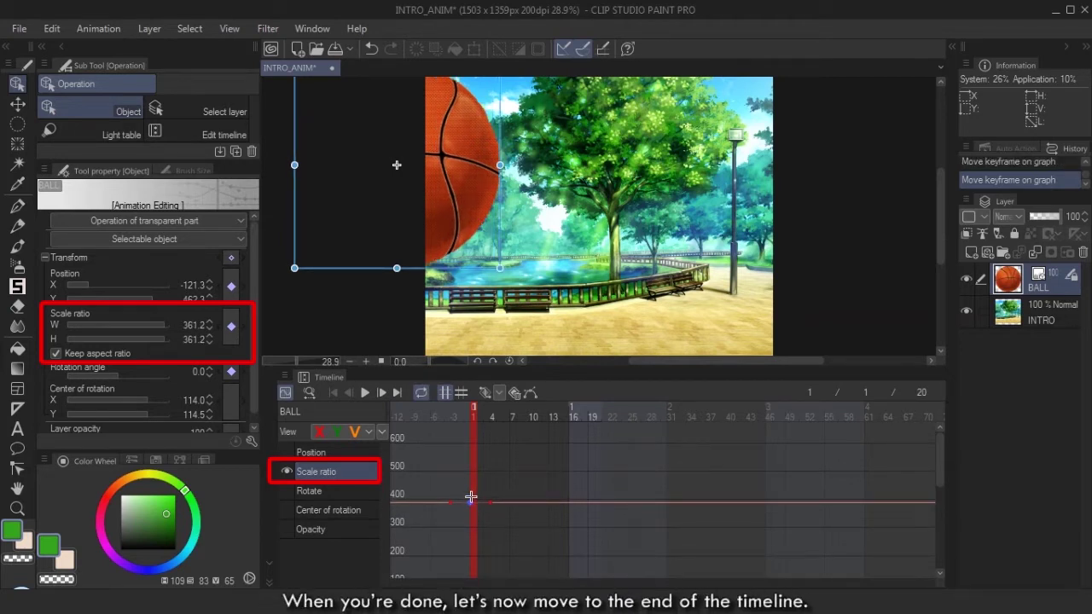
Add a Scale ratio keyframe to the ball on frame 20 and lower it on the graph to about 46.
left_click(621, 413)
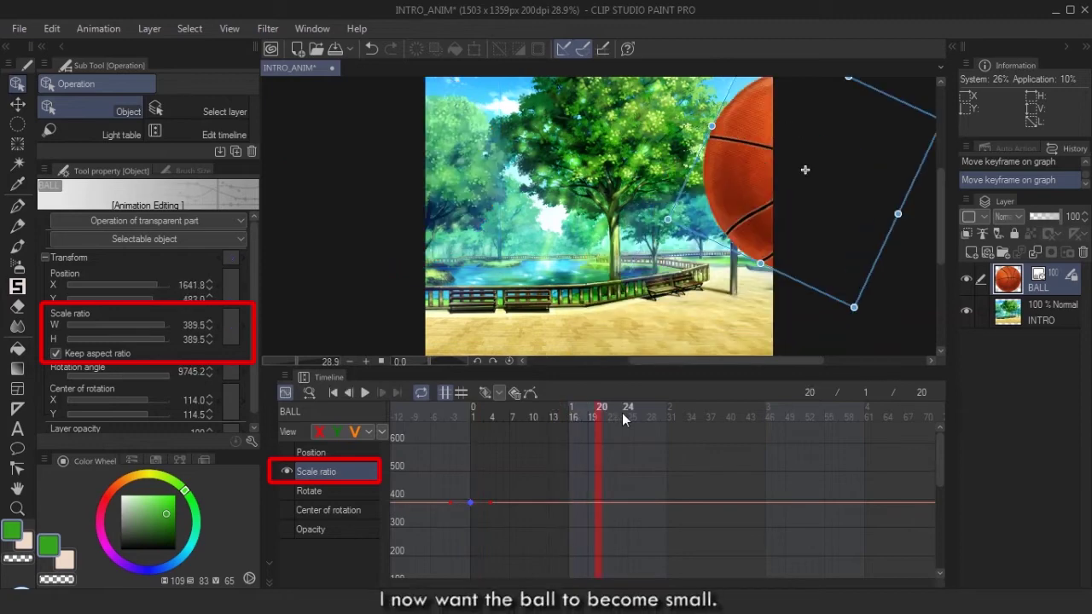
left_click(236, 341)
left_click_drag(583, 480, 618, 541)
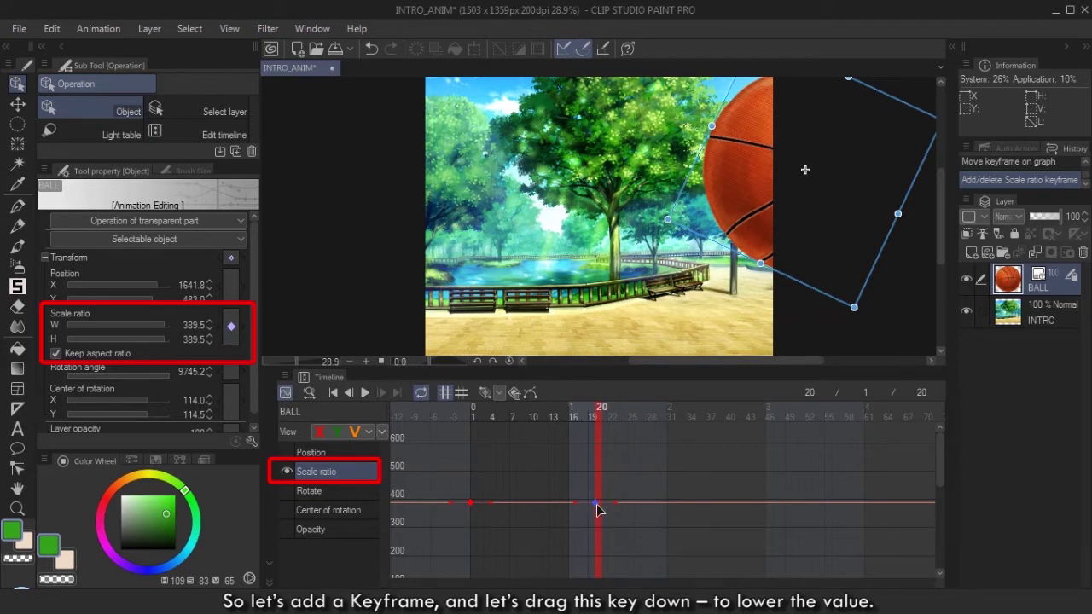
left_click_drag(596, 506, 597, 572)
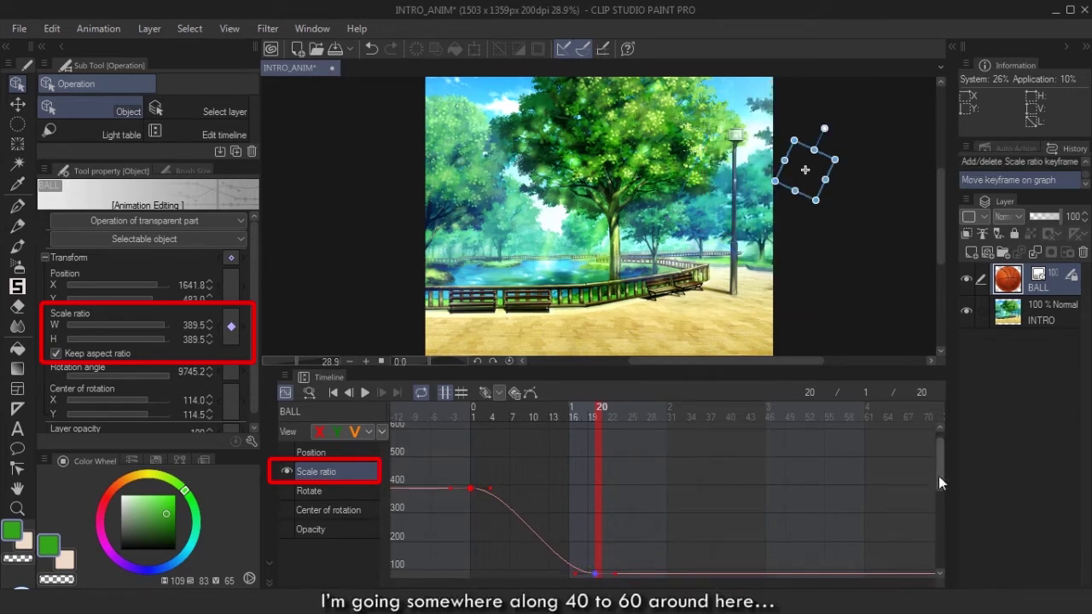
left_click_drag(938, 476, 936, 517)
mouse_move(595, 476)
left_mouse_down()
mouse_move(596, 516)
mouse_move(600, 490)
left_mouse_up()
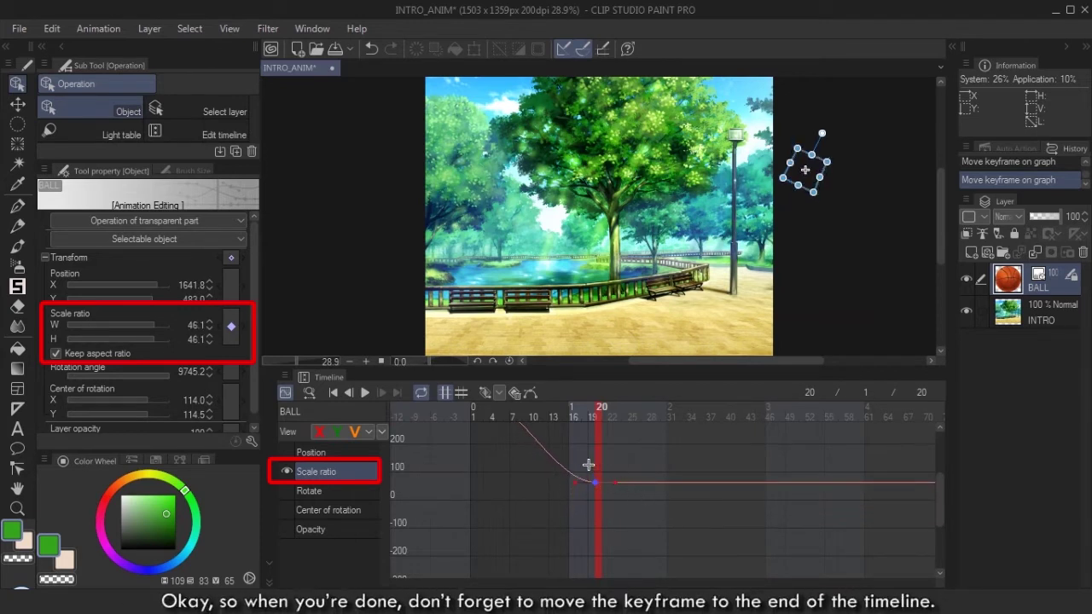
scroll(597, 491, "up", 3)
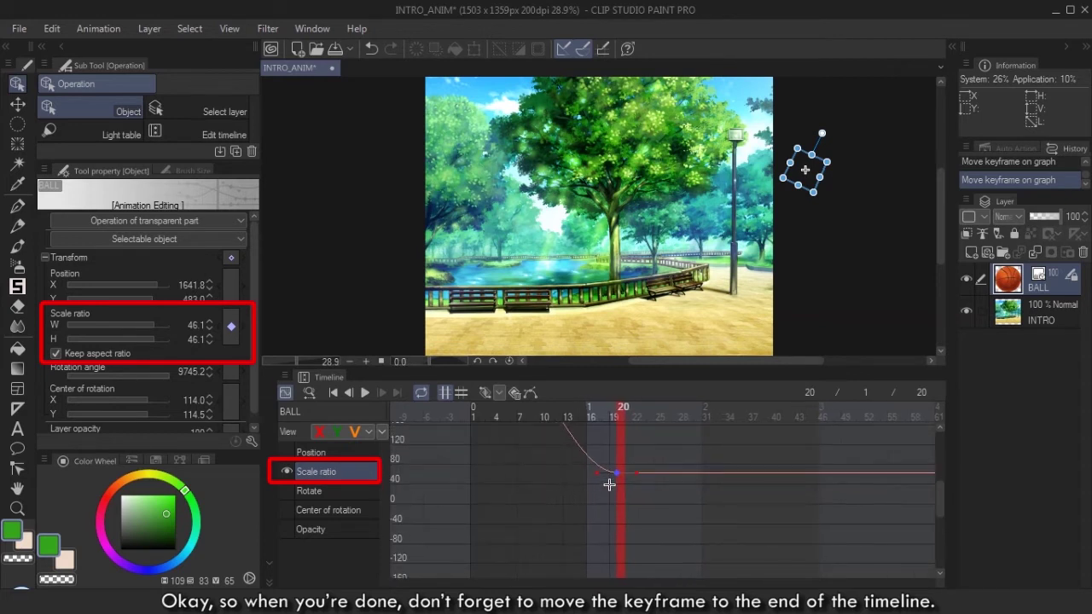
Move the ball's last Scale ratio keyframe to the end of the timeline and play back the animation.
left_click_drag(621, 480, 628, 480)
left_click(367, 391)
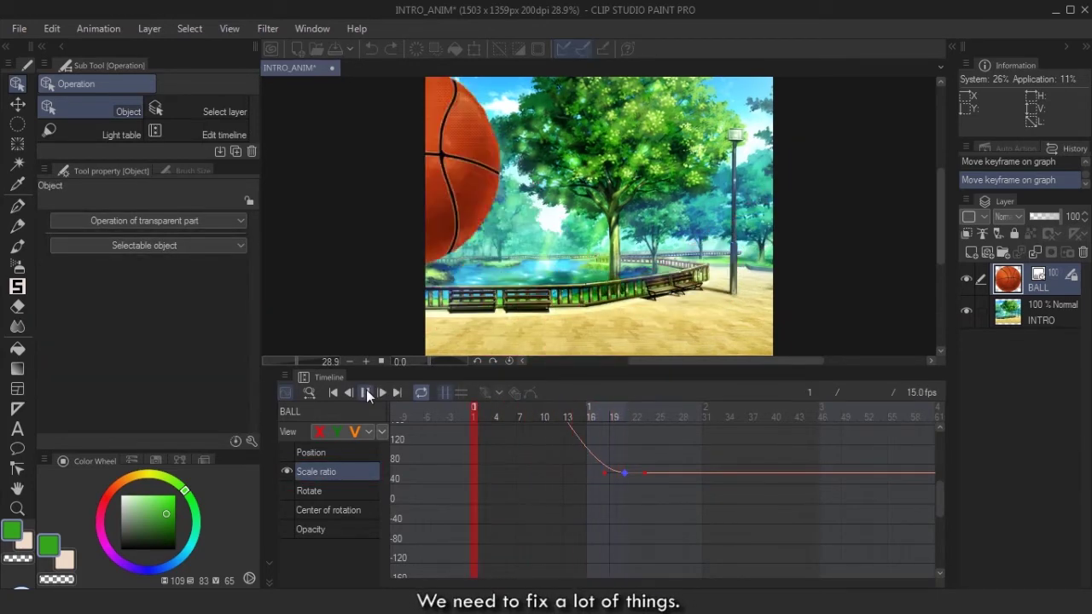
left_click(366, 389)
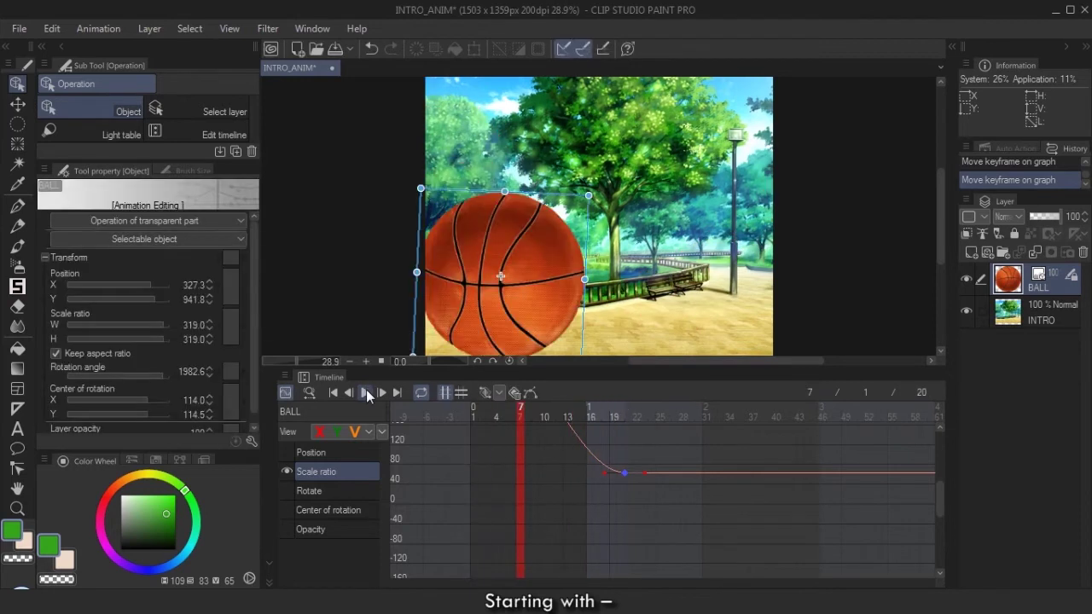
Add a Scale ratio keyframe to the ball on frame 11 and lower it on the graph to about 98.9.
left_click_drag(938, 498, 944, 475)
scroll(758, 530, "down", 3)
scroll(758, 530, "up", 1)
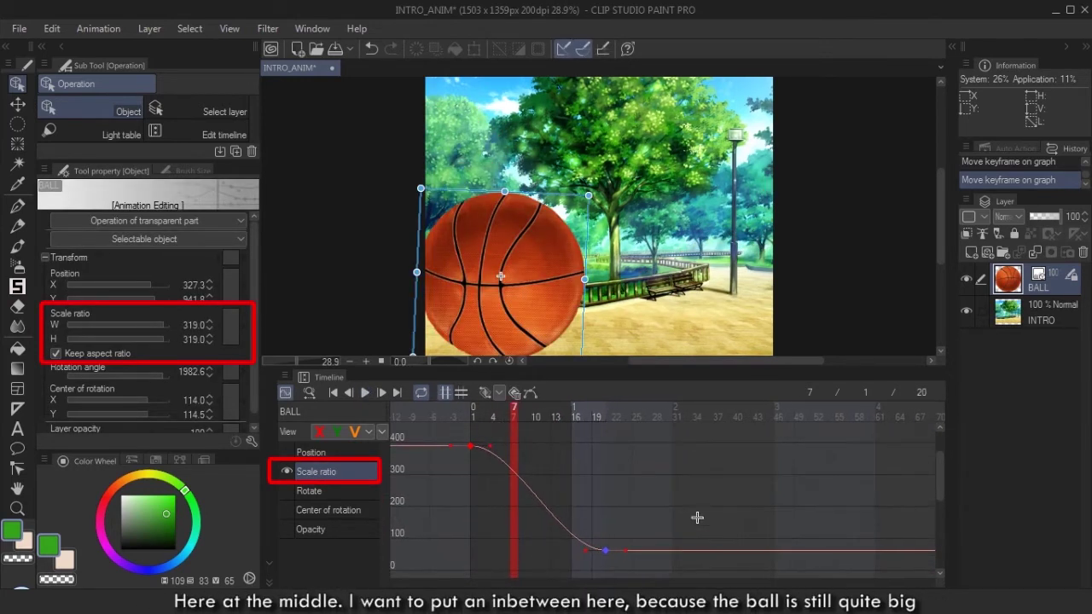
left_click_drag(533, 462, 903, 480)
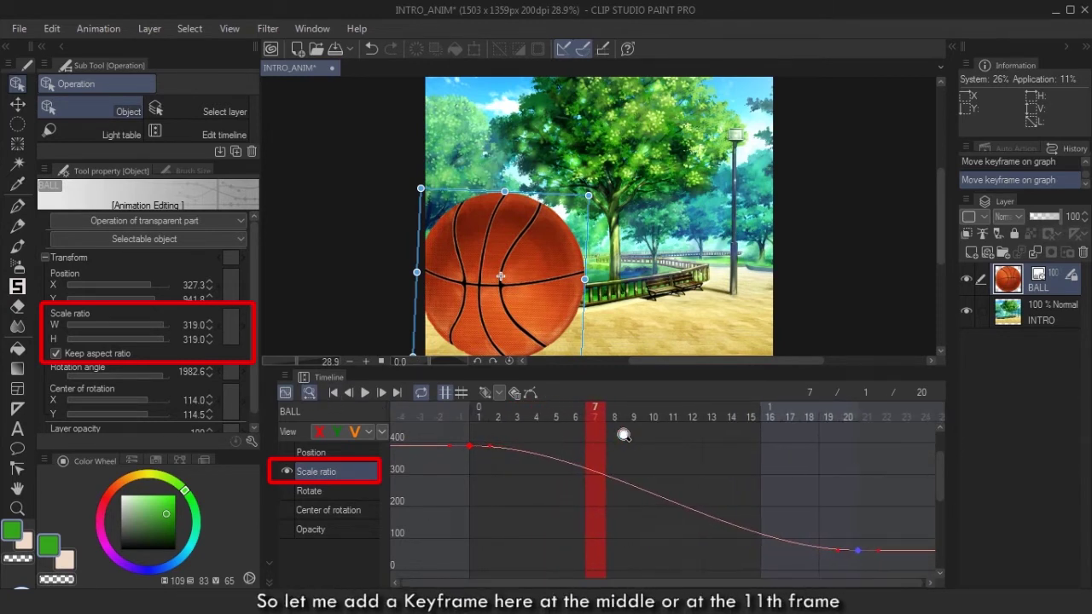
left_click_drag(625, 414, 675, 416)
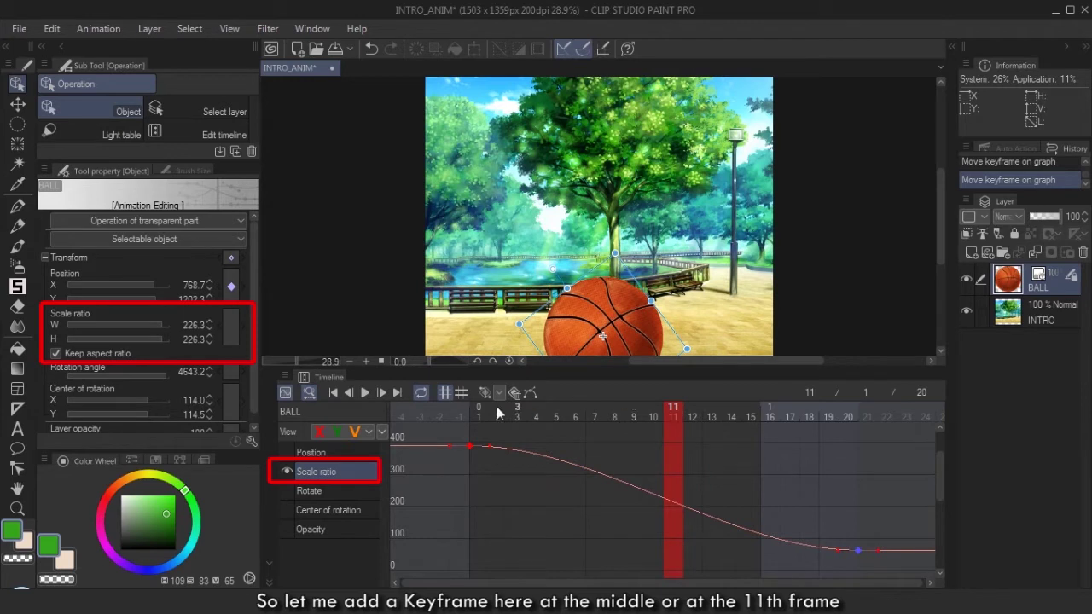
left_click(231, 329)
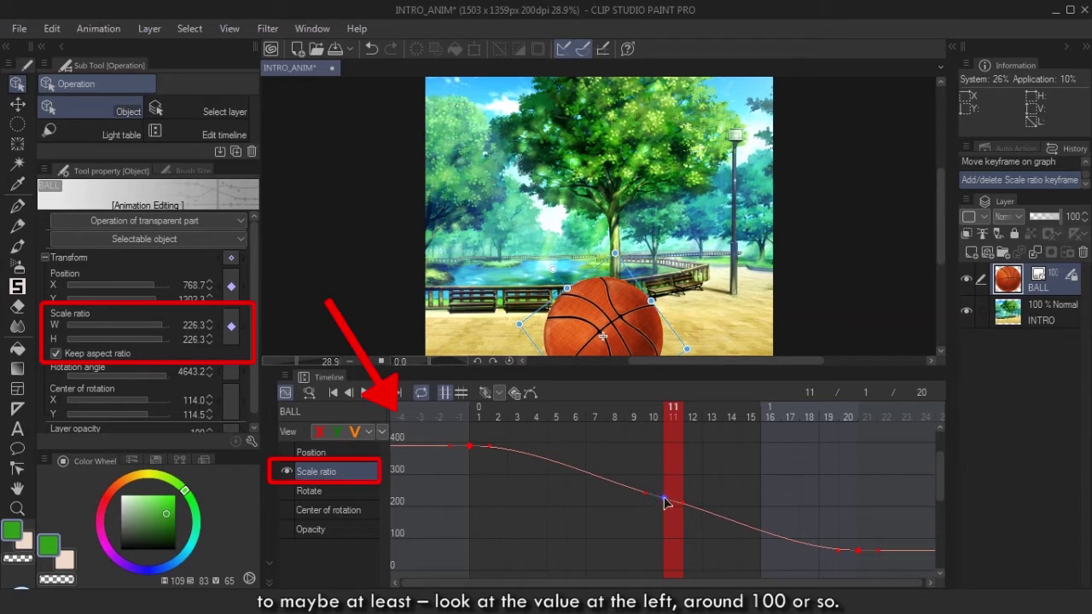
left_click_drag(665, 499, 668, 537)
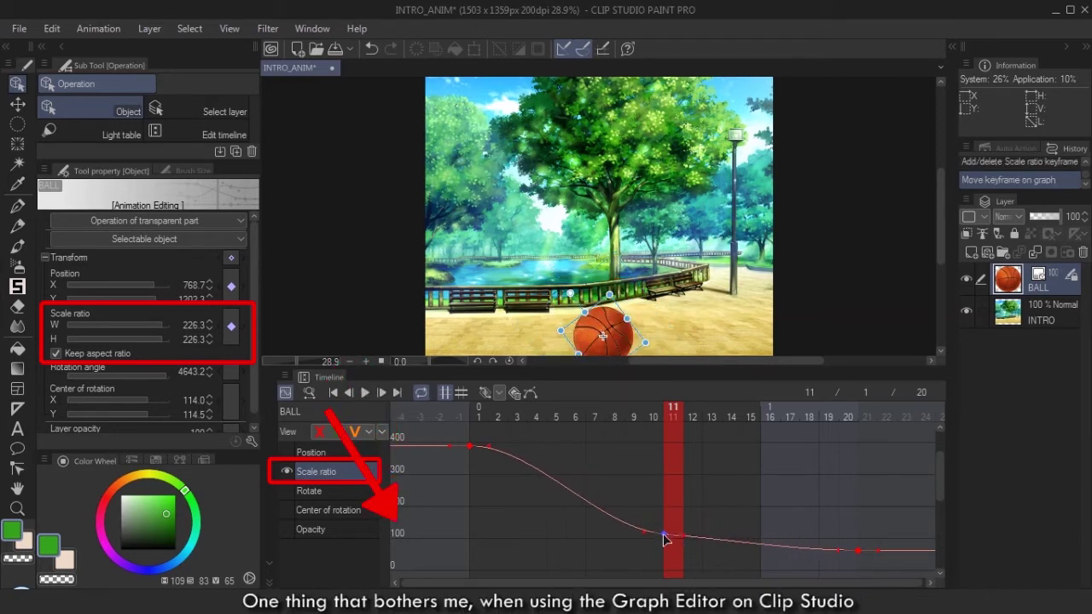
left_click_drag(655, 410, 680, 411)
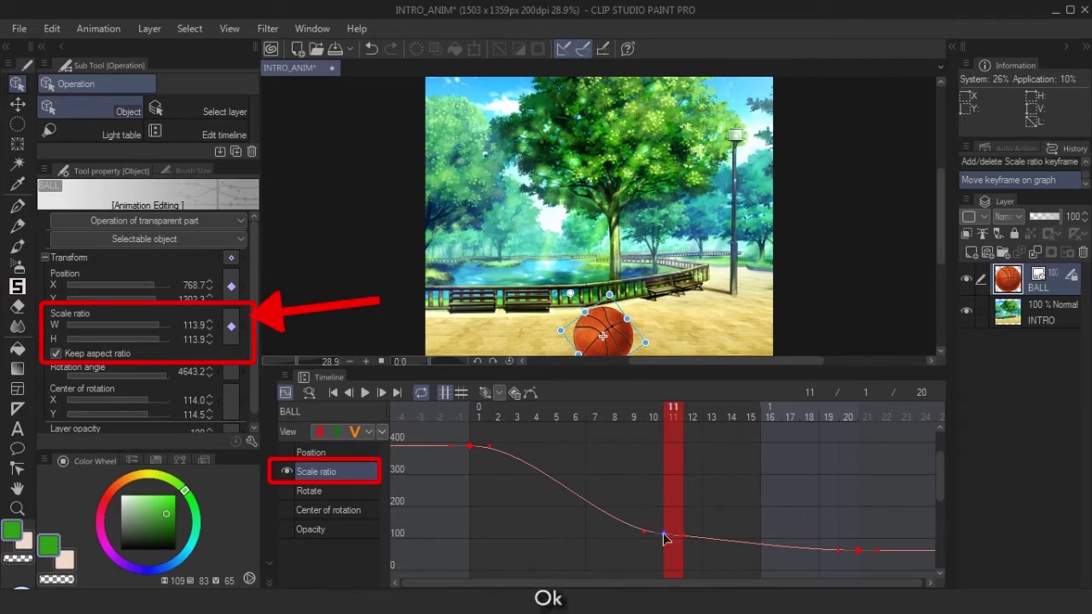
left_click_drag(674, 540, 665, 538)
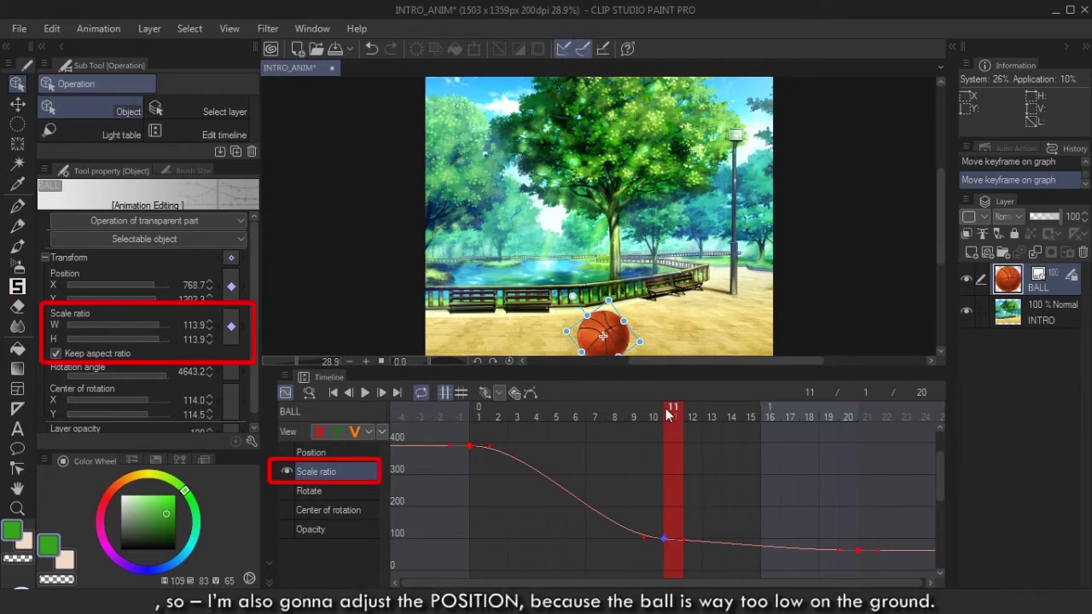
Lower the Y value of the ball's frame 11 Position keyframe on the graph to about 1150.
left_click(310, 454)
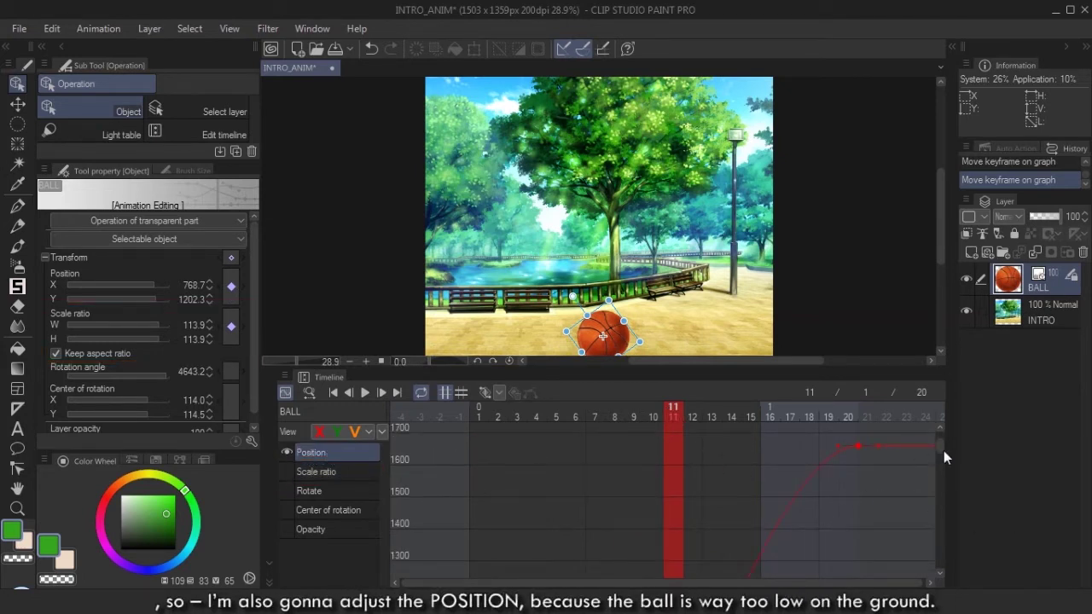
mouse_move(943, 450)
left_mouse_down()
mouse_move(941, 475)
mouse_move(942, 461)
left_mouse_up()
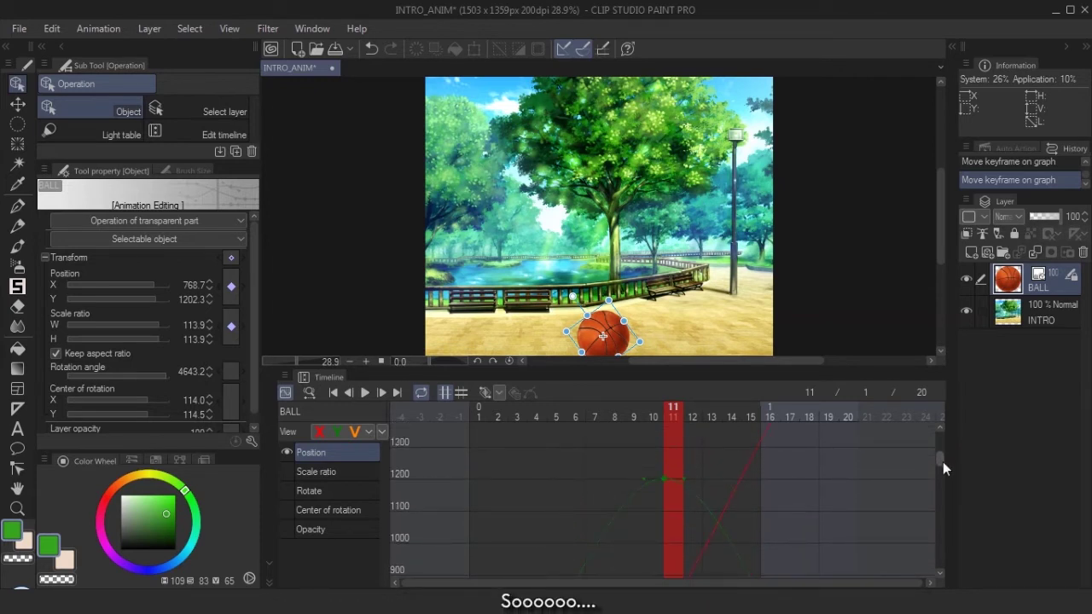
left_click(663, 481)
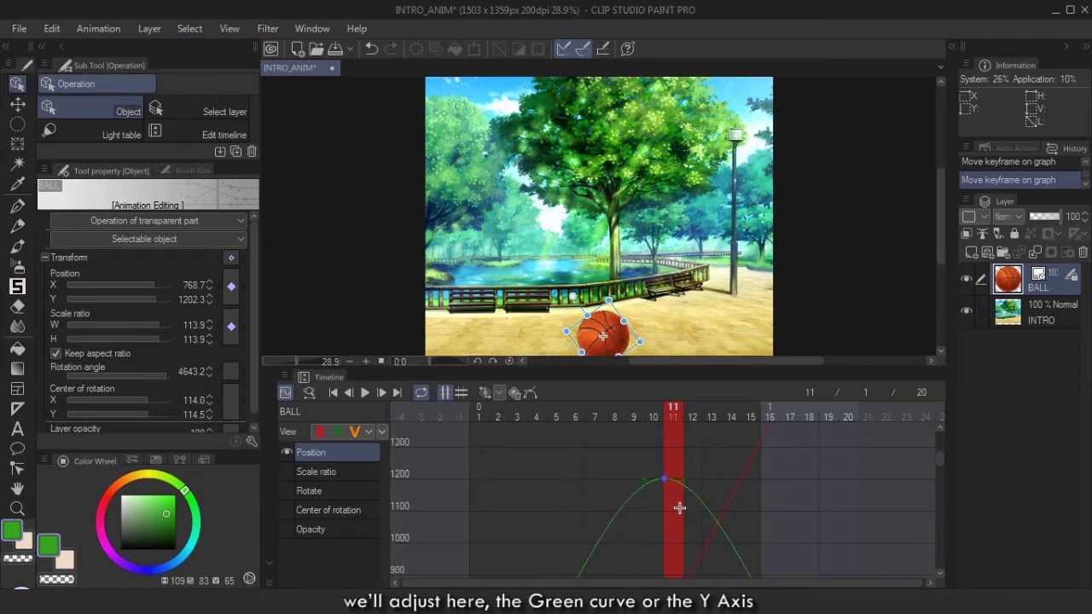
mouse_move(664, 478)
left_mouse_down()
mouse_move(671, 510)
mouse_move(666, 496)
left_mouse_up()
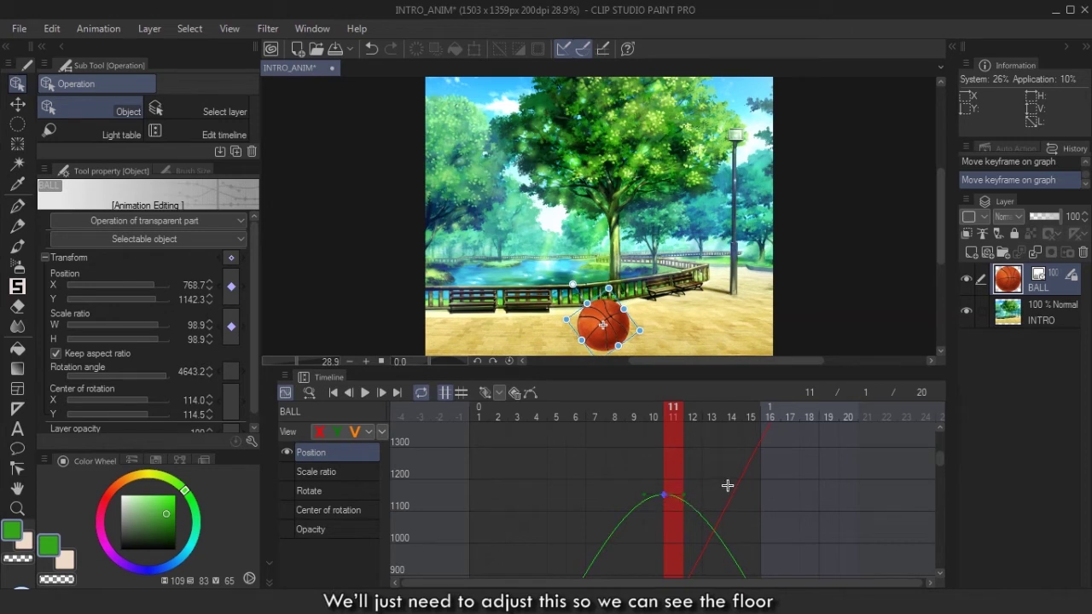
scroll(724, 485, "down", 6)
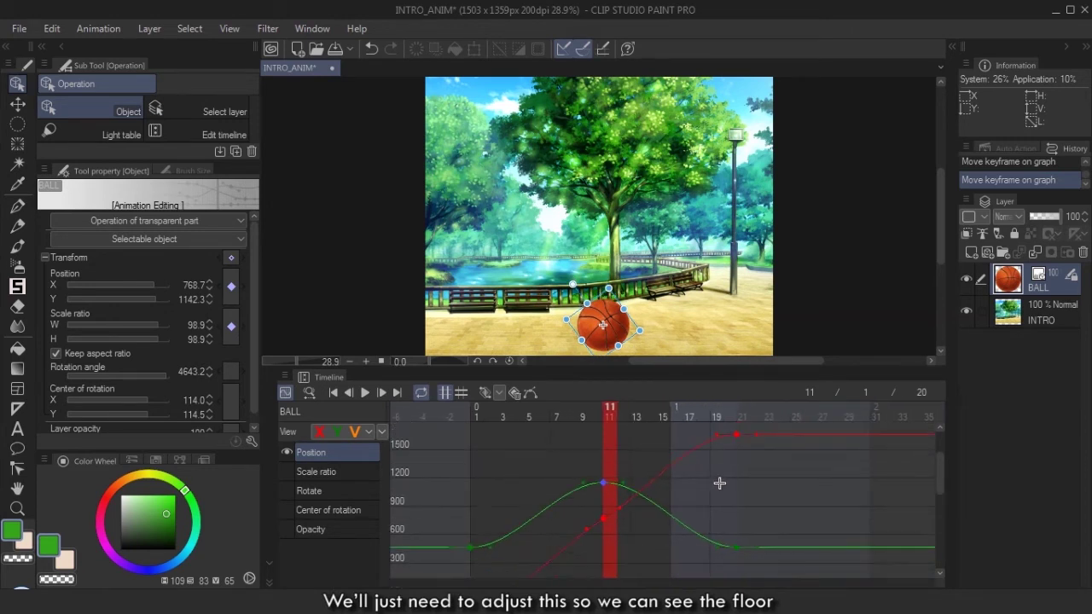
scroll(719, 484, "down", 2)
Show the Scale ratio curve and play the animation to check the ball's motion.
left_click(323, 473)
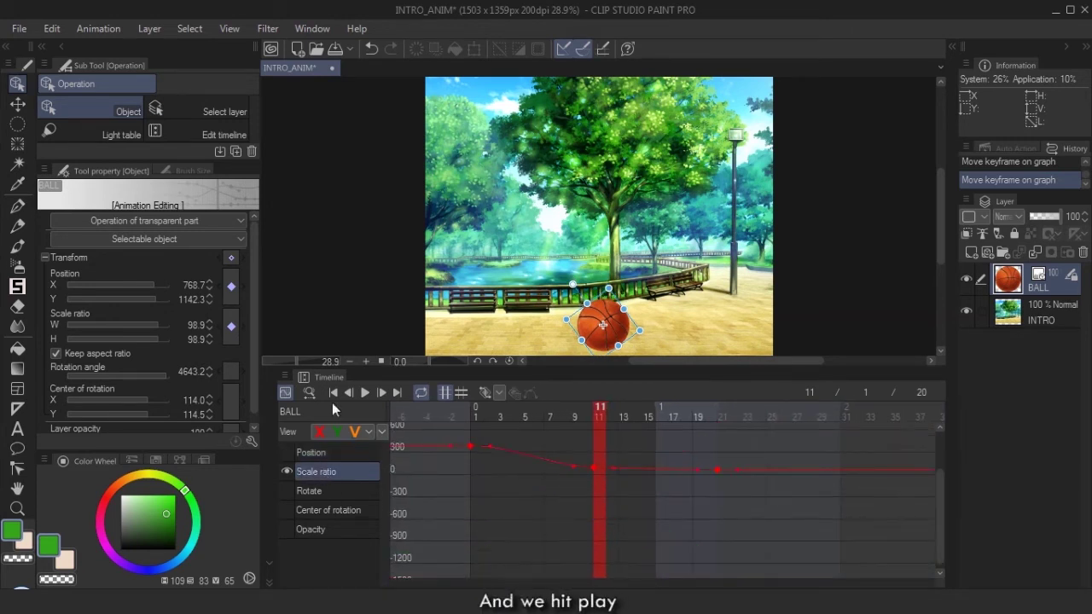
left_click(366, 390)
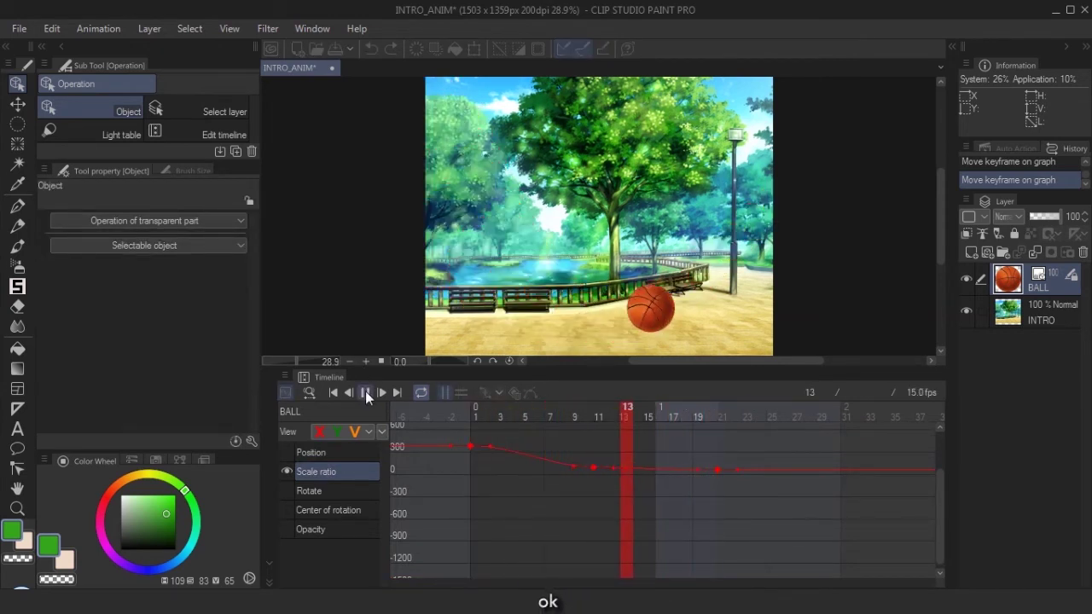
left_click(365, 390)
On frame 1, lower the ball's Position keyframes on the graph to about X -813.6 and Y -46.8.
left_click(475, 407)
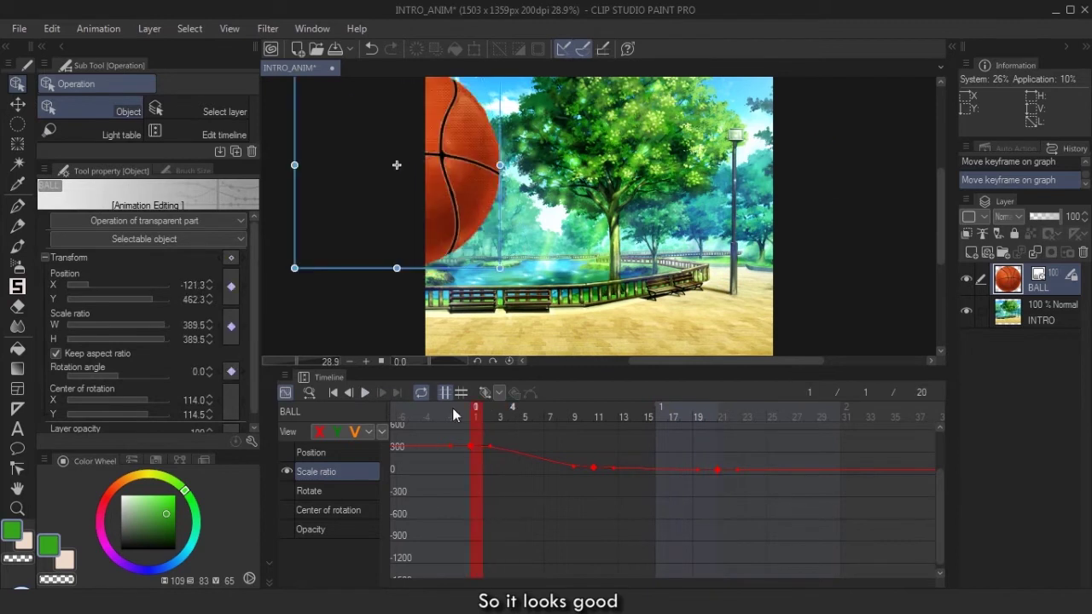
left_click(311, 453)
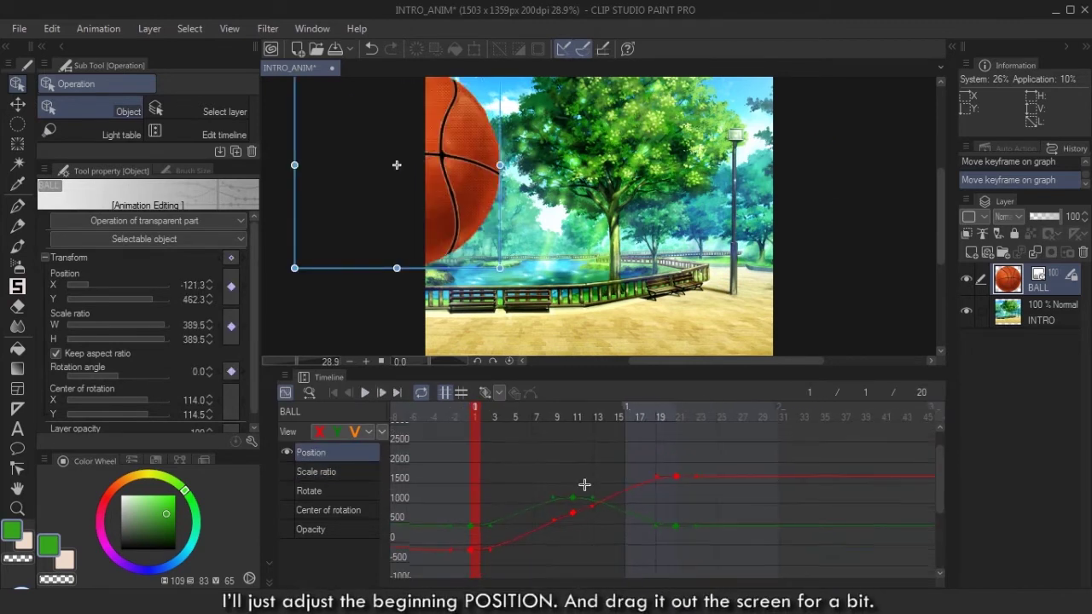
left_click_drag(365, 270, 309, 271)
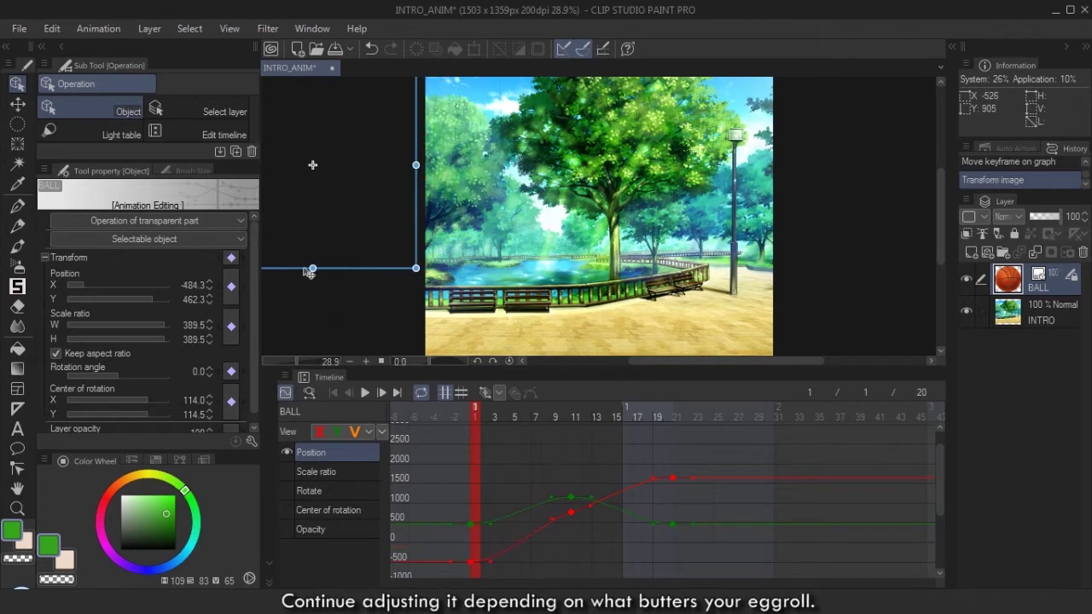
key("ctrl+z")
left_click_drag(470, 561, 469, 573)
left_click_drag(470, 522, 474, 550)
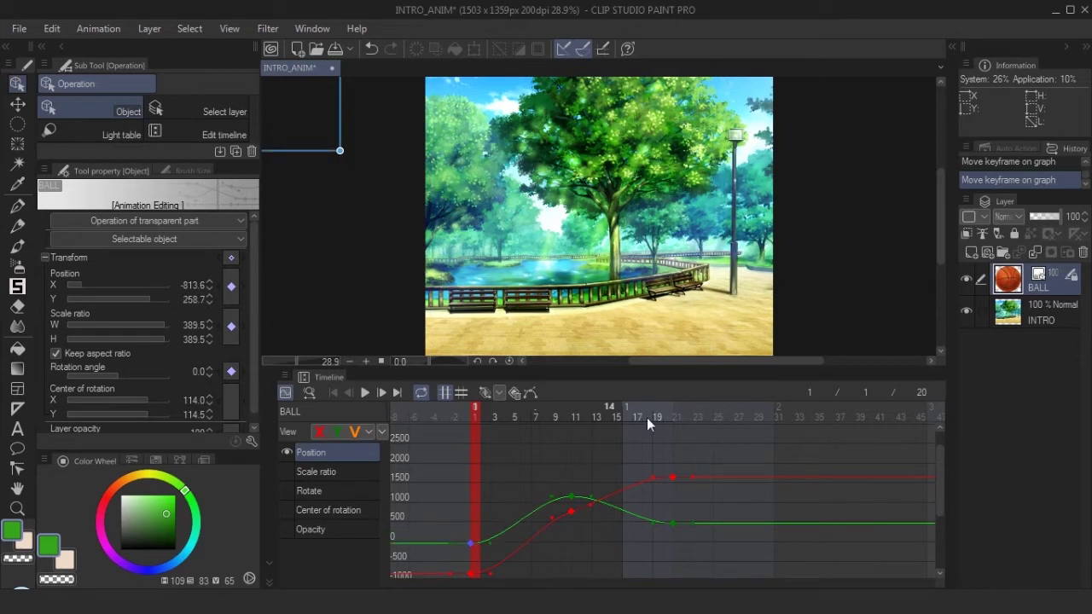
Raise the X value of the ball's frame 1 Position keyframe on the graph to about -528.5 and play the animation.
scroll(754, 254, "down", 5)
scroll(754, 254, "up", 2)
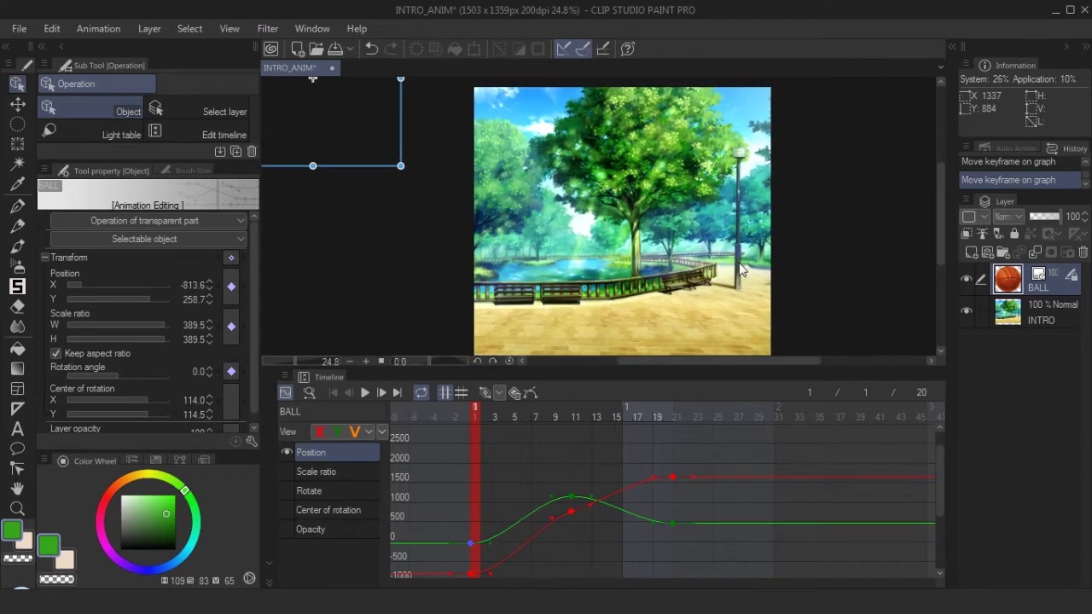
left_click(364, 393)
left_click(364, 393)
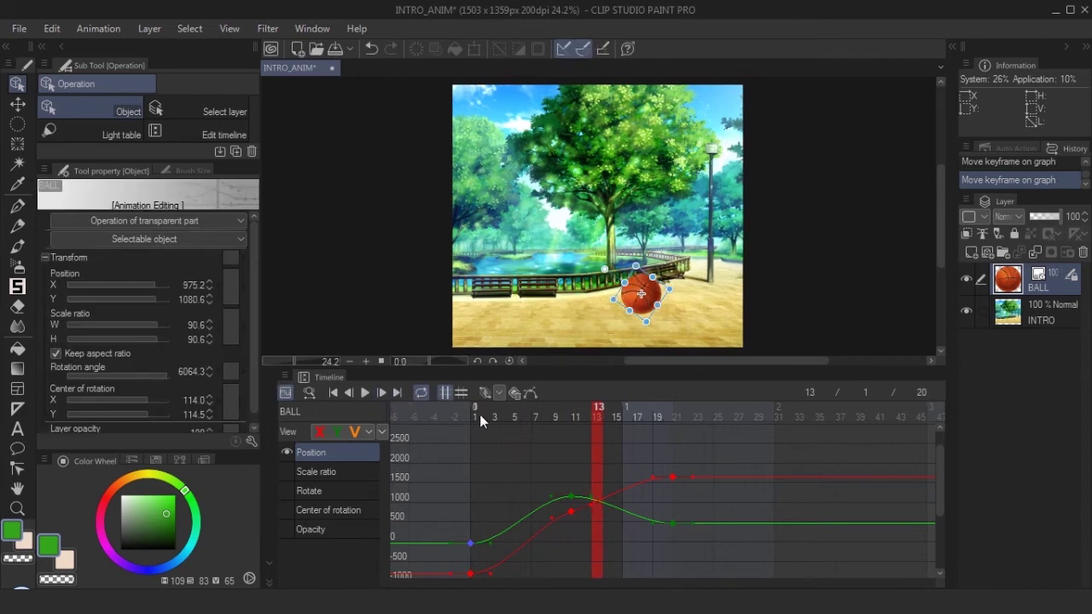
left_click(480, 416)
left_click_drag(467, 571, 471, 551)
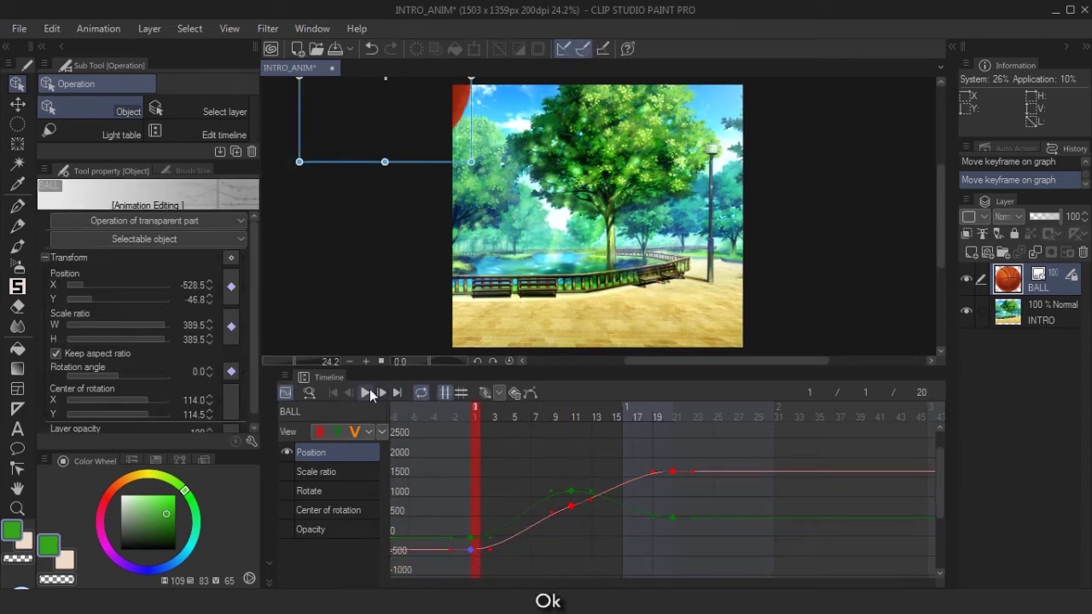
left_click(366, 392)
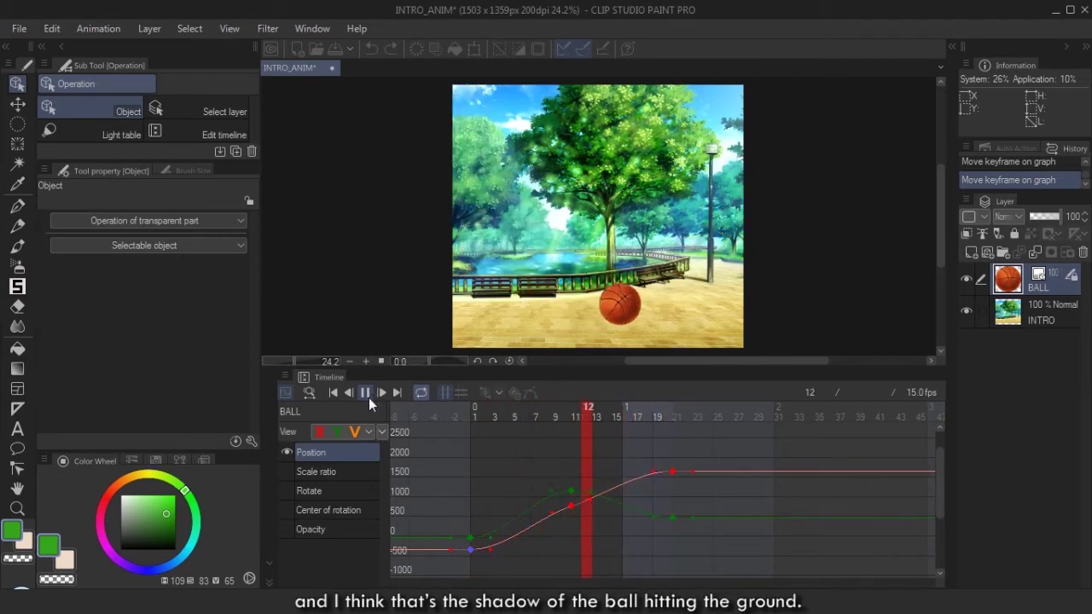
left_click(365, 391)
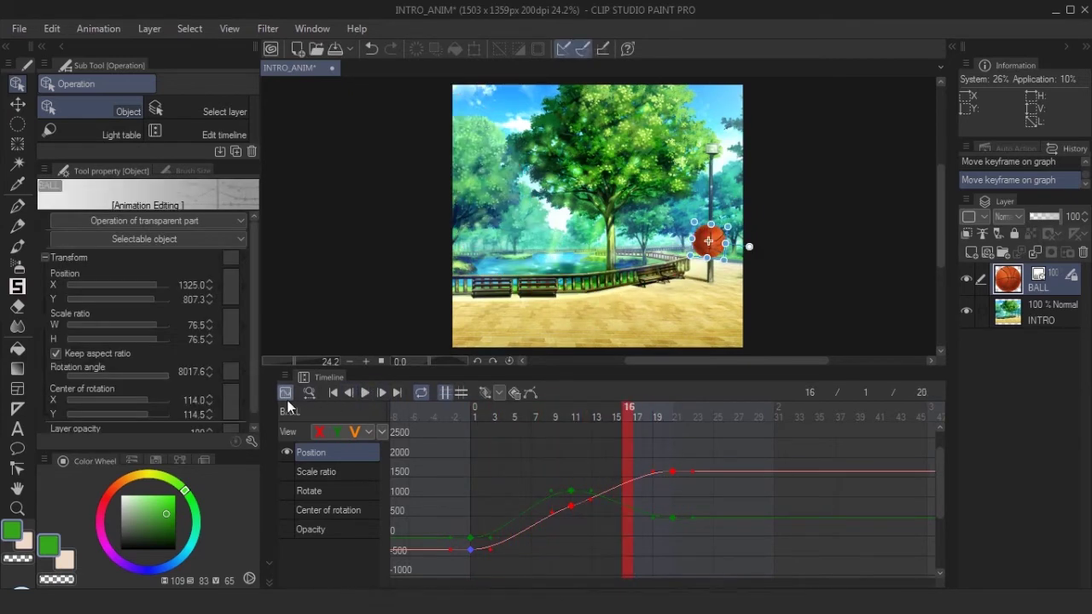
Close the Graph Editor, collapse the BALL track and examine the frames around the point where the ball meets the ground.
left_click(285, 393)
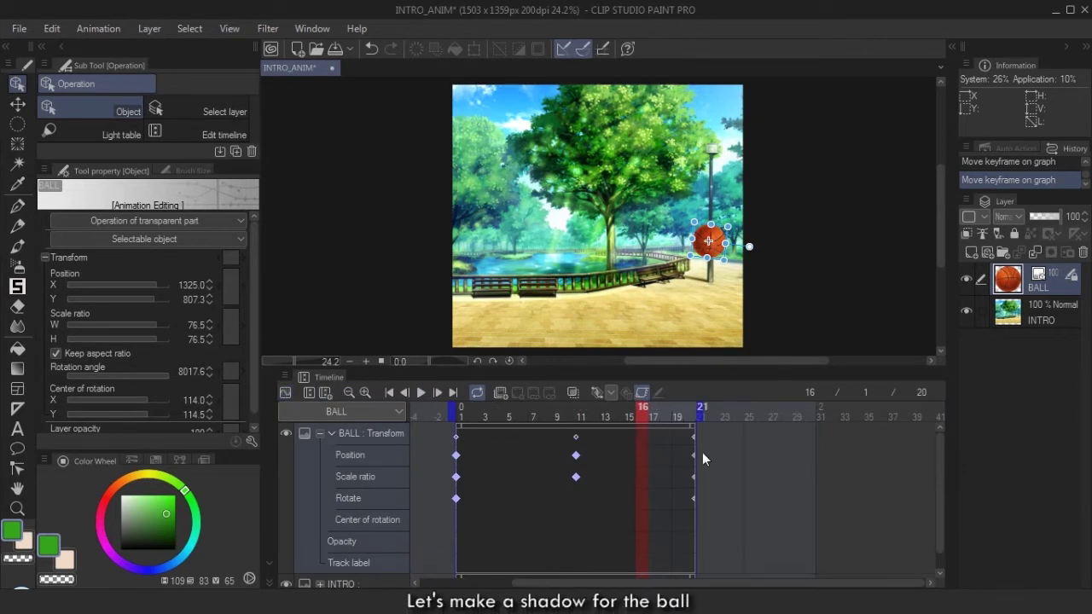
key("Left")
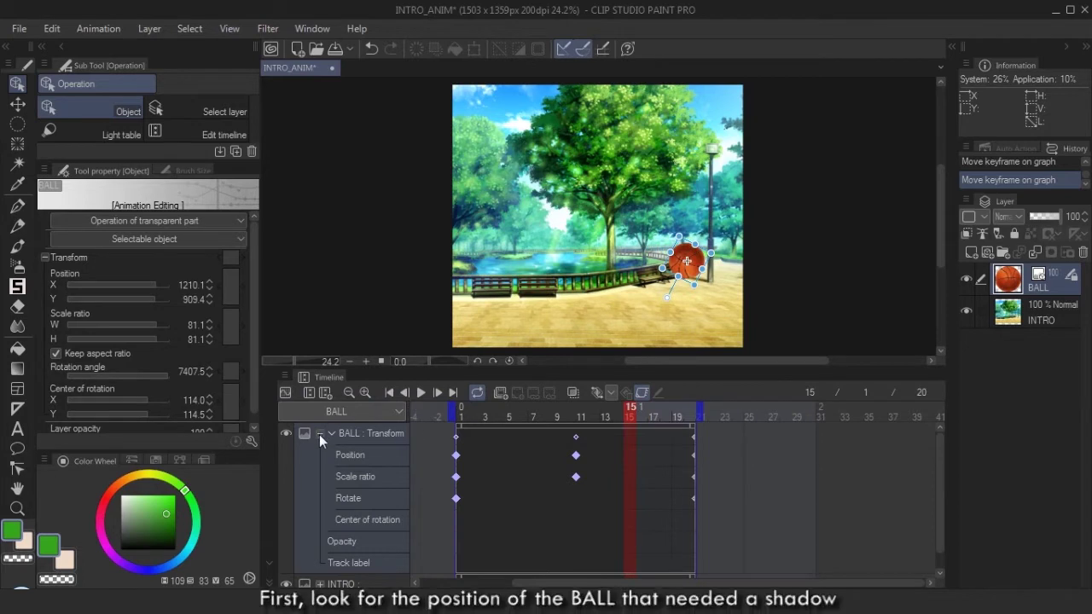
left_click(320, 434)
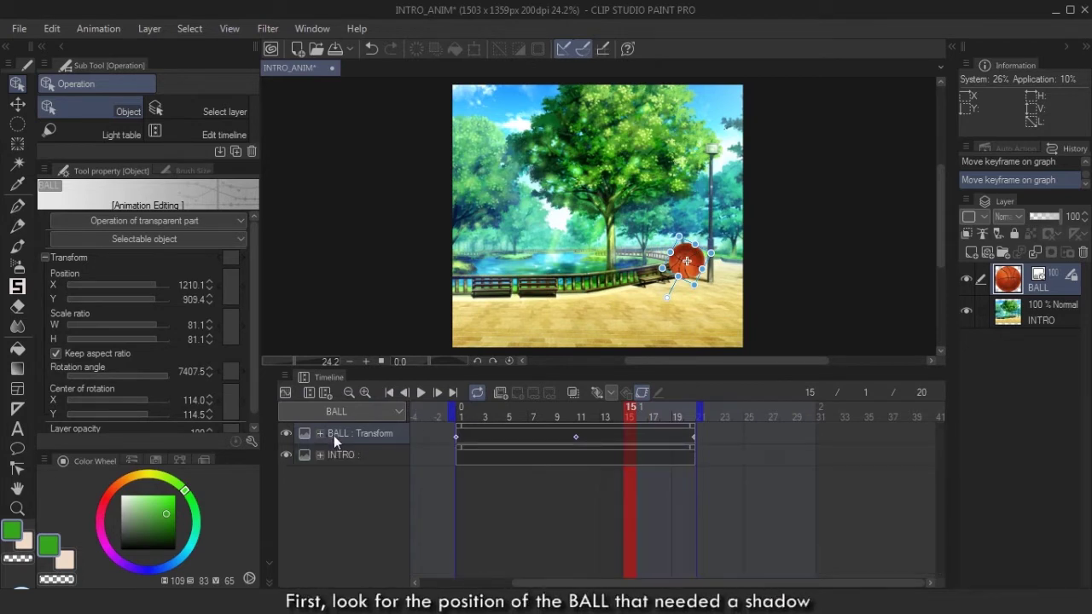
left_click(572, 411)
left_click_drag(580, 410, 580, 415)
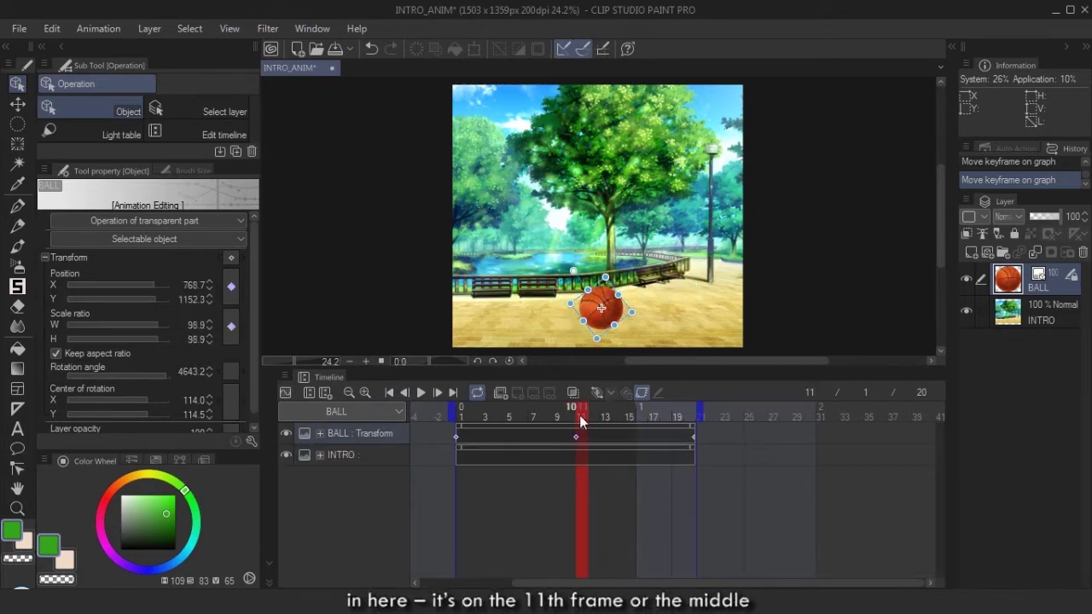
left_click(829, 474)
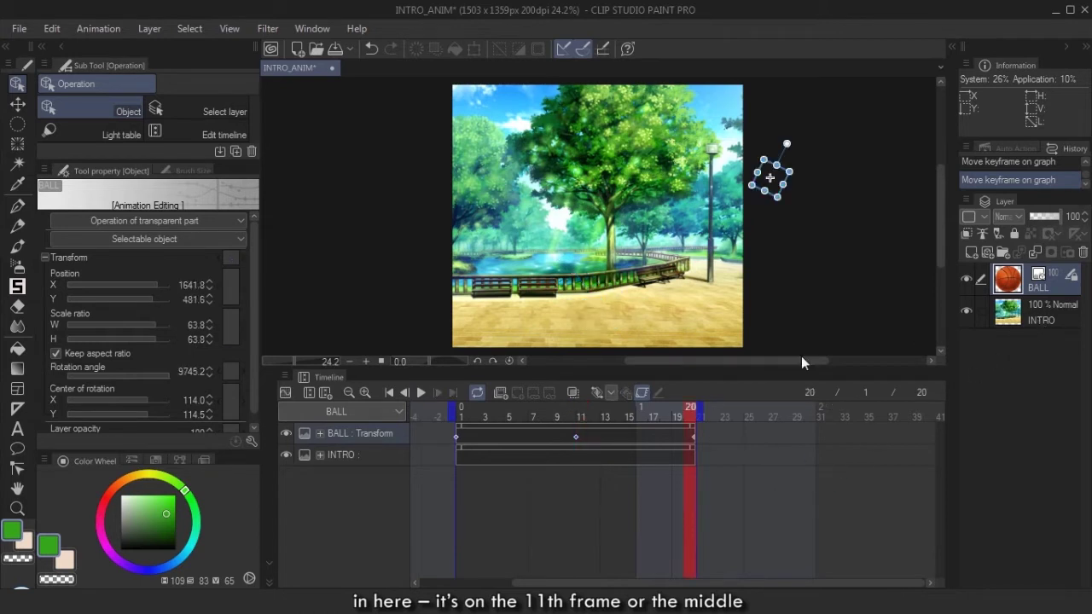
Go to frame 11 and add a new raster layer between BALL and INTRO.
left_click_drag(578, 412, 584, 413)
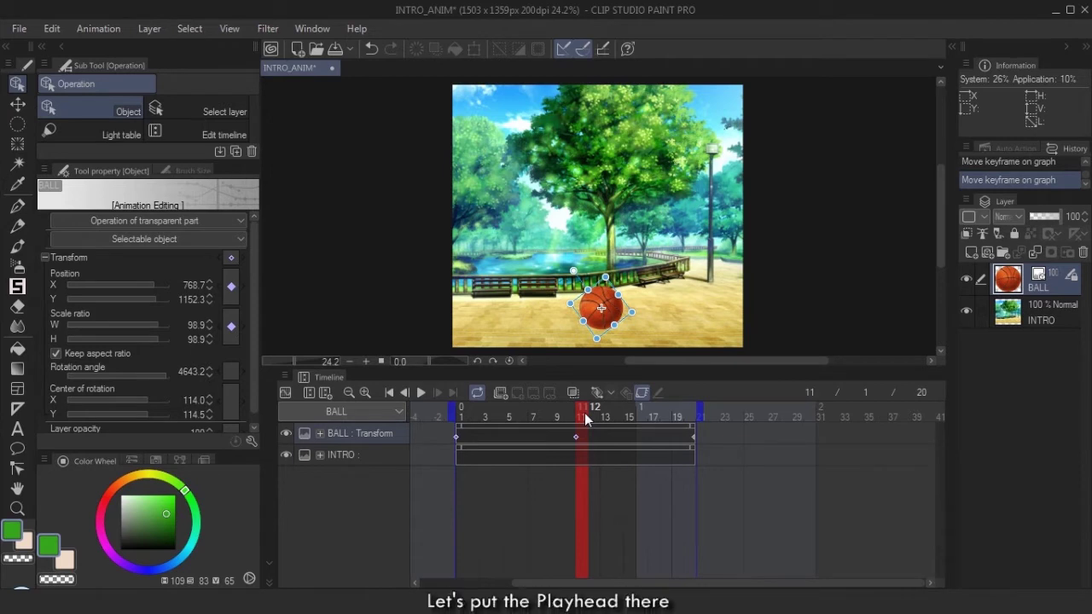
left_click(1053, 321)
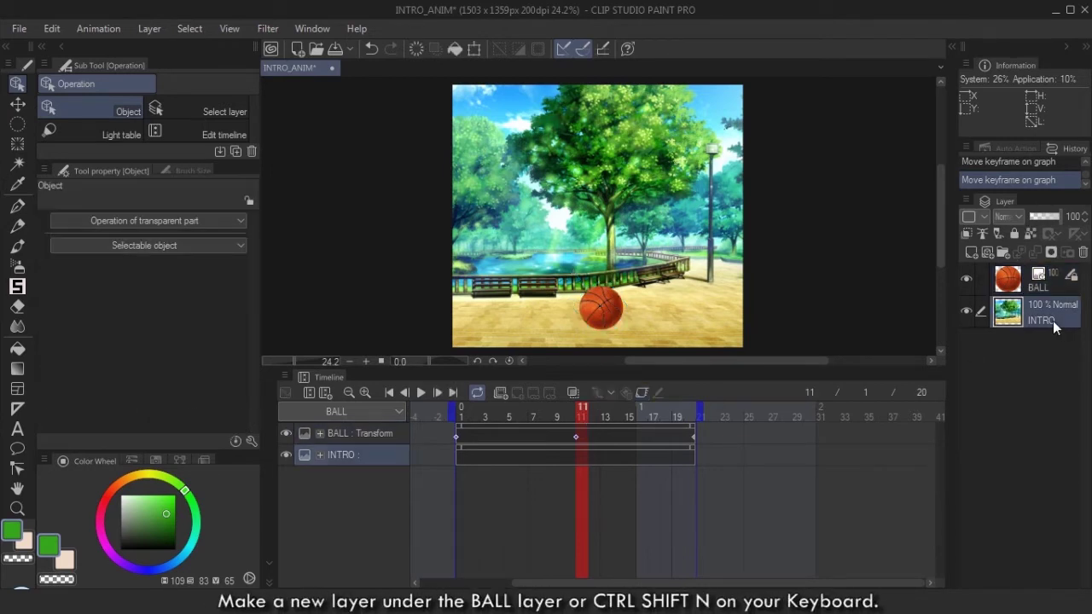
left_click(973, 251)
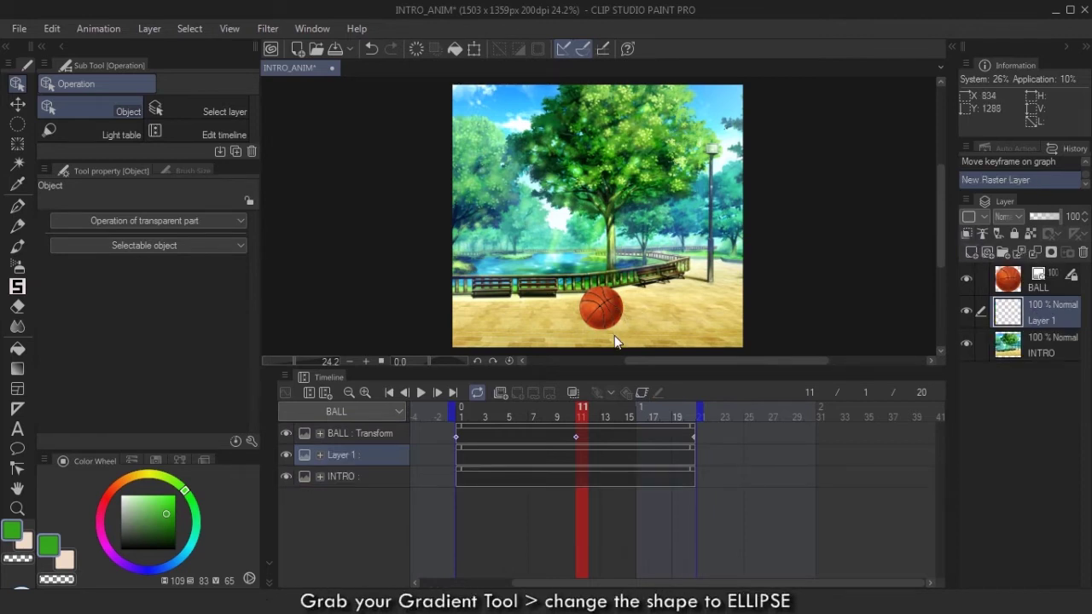
Draw a dark grey elliptical Foreground to transparent gradient, about 302 × 105 px, on Layer 1 just under the ball.
key("g")
key("g")
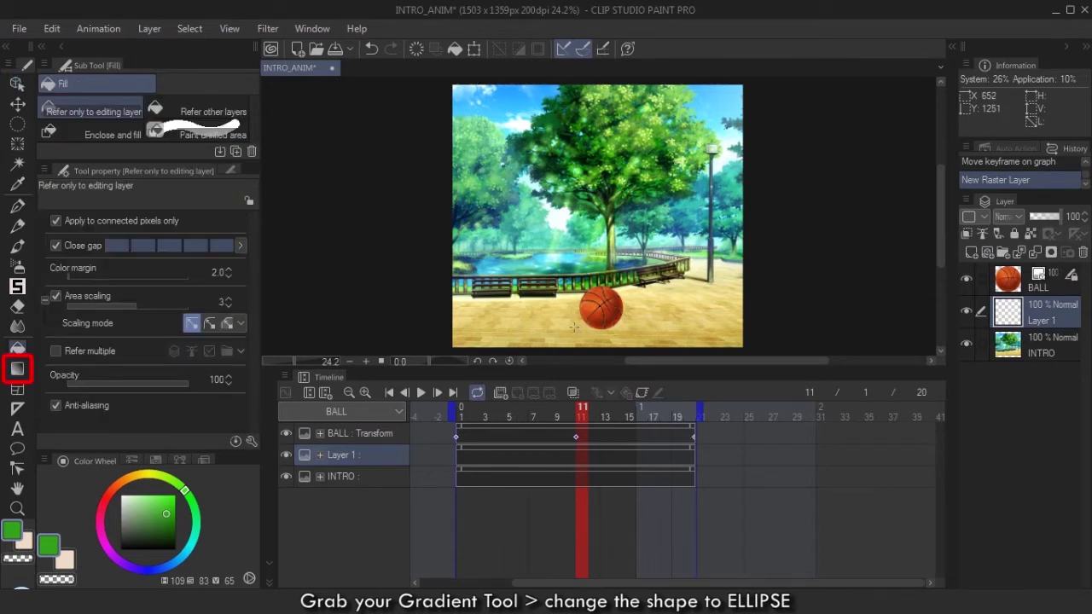
key("g")
left_click(121, 516)
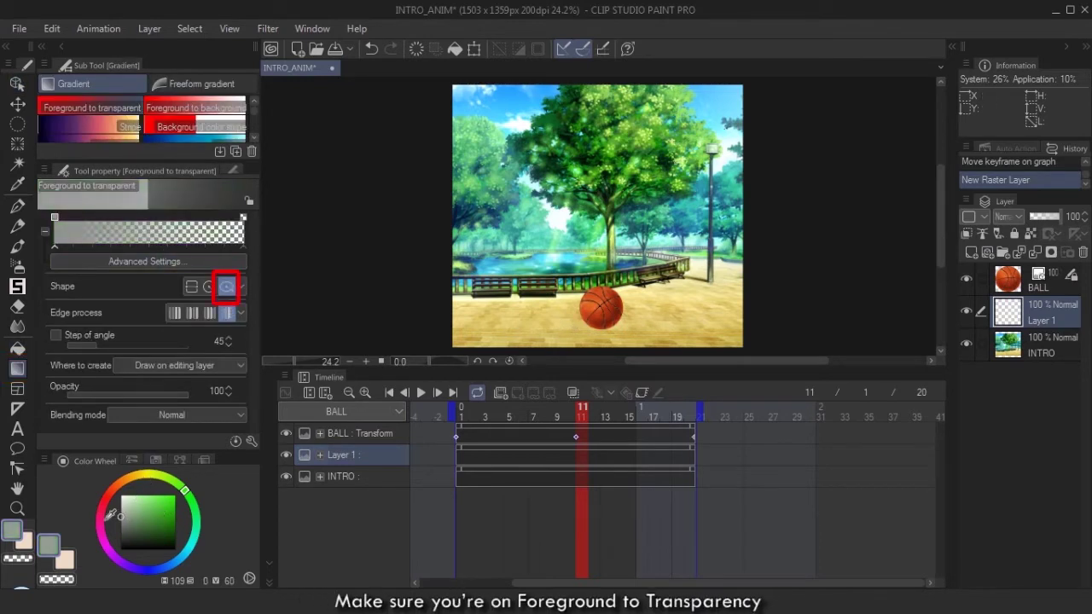
left_click_drag(120, 516, 120, 529)
scroll(603, 334, "up", 1)
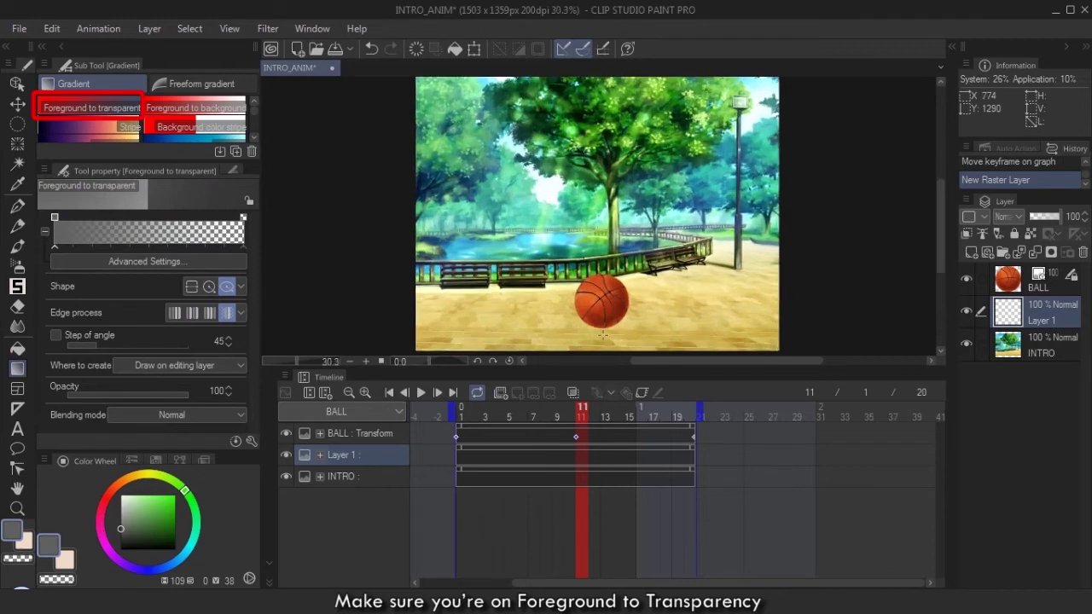
scroll(603, 334, "up", 3)
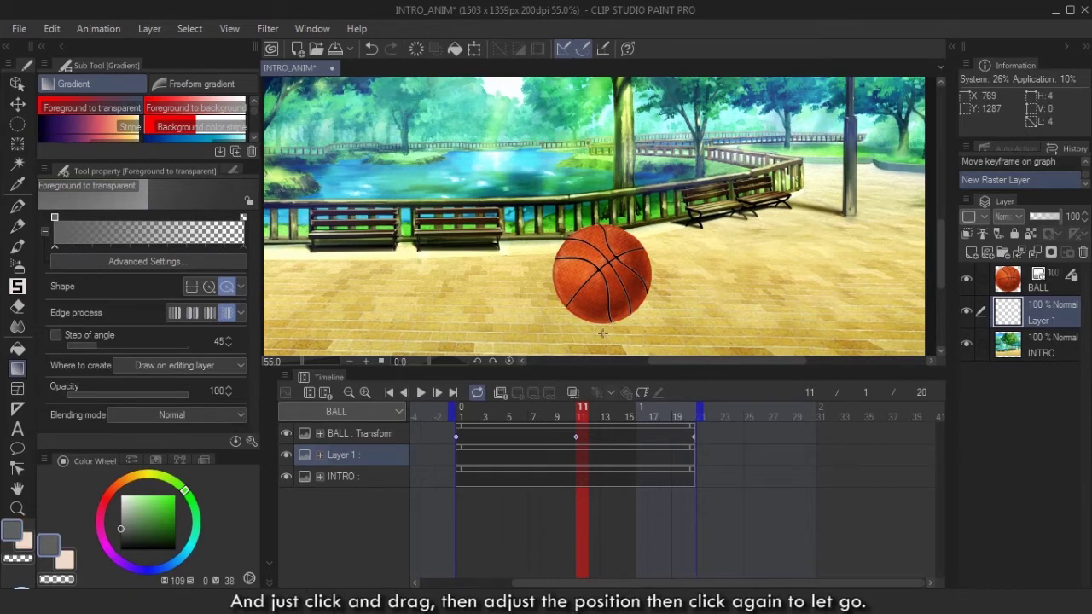
left_click_drag(602, 334, 636, 339)
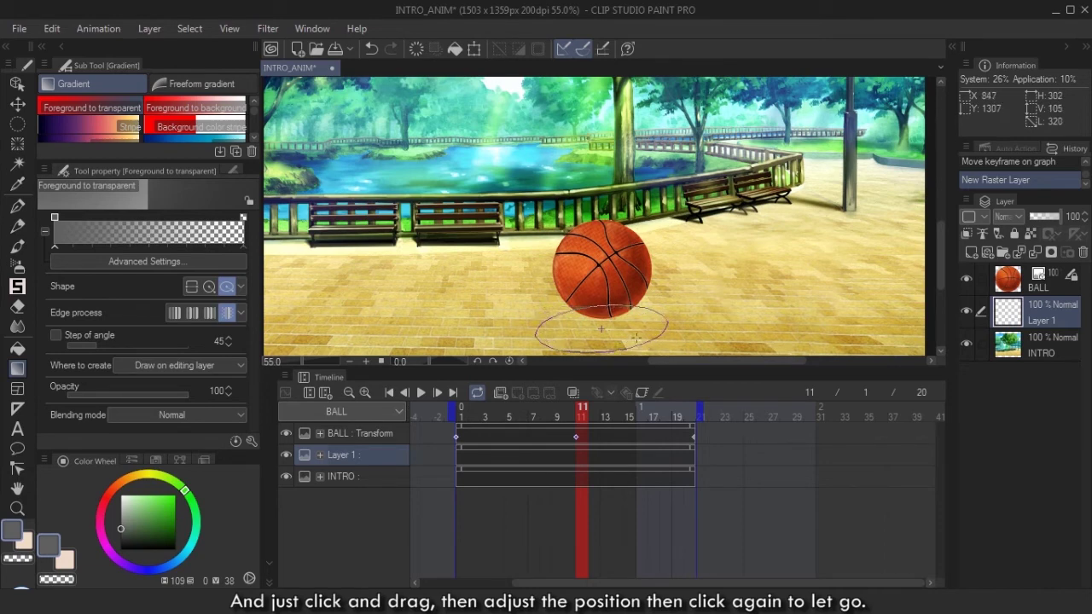
left_click(635, 341)
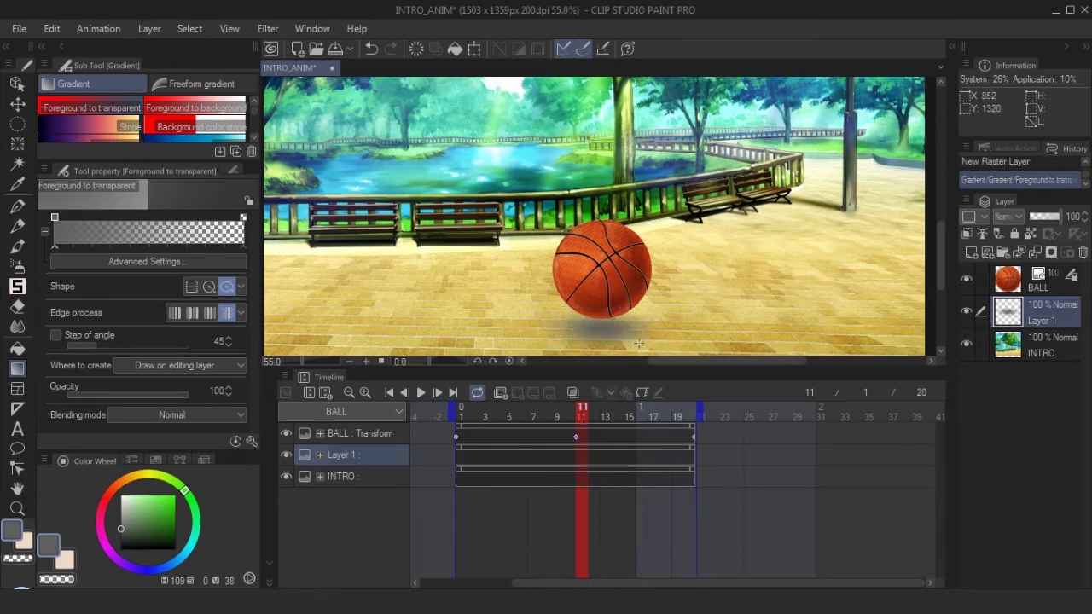
Set the blending mode of Layer 1 to Multiply and fit the whole canvas in view.
left_click(1013, 220)
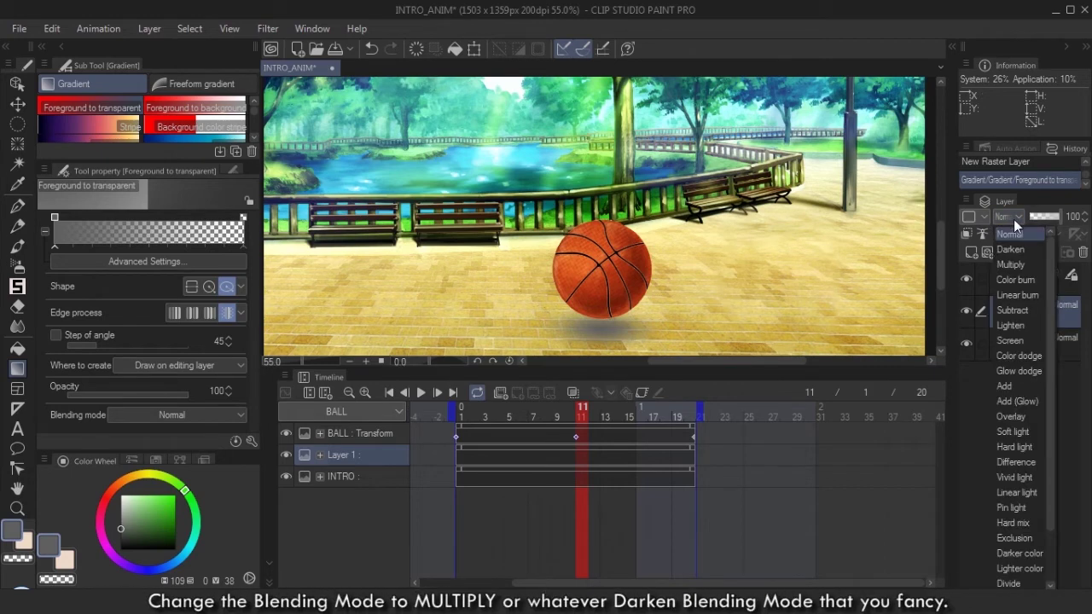
left_click(1015, 262)
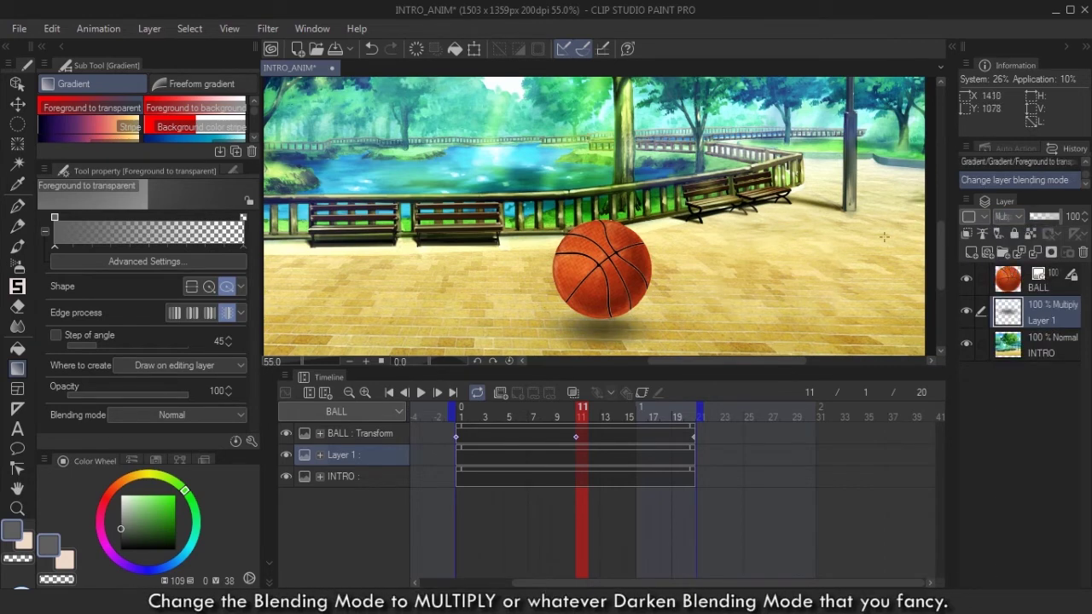
key("ctrl+0")
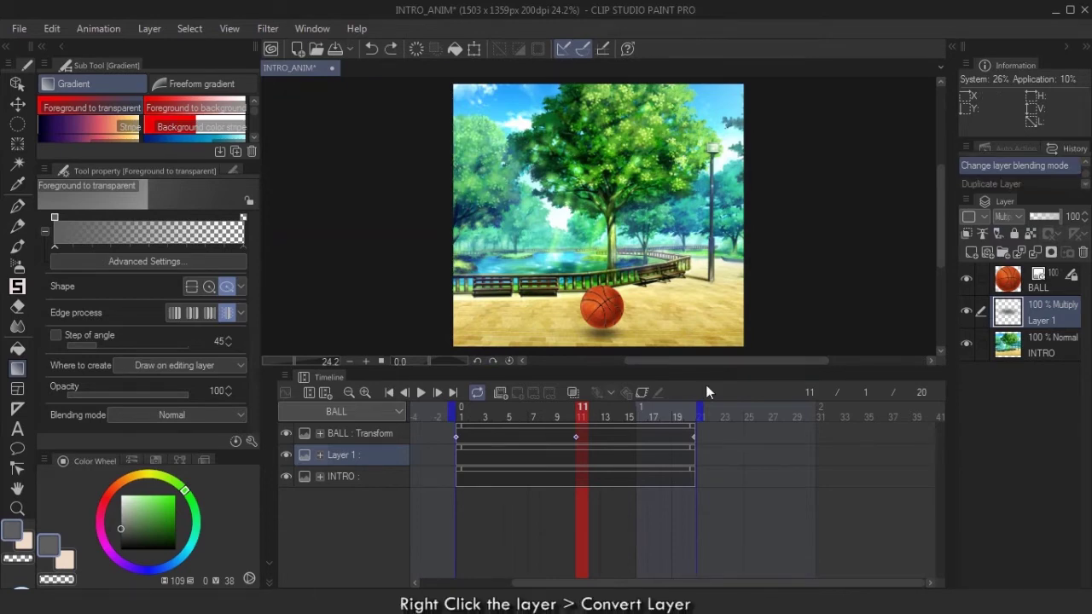
Convert Layer 1 to an image material layer named Shadow, leaving its blending mode at Multiply.
right_click(1049, 316)
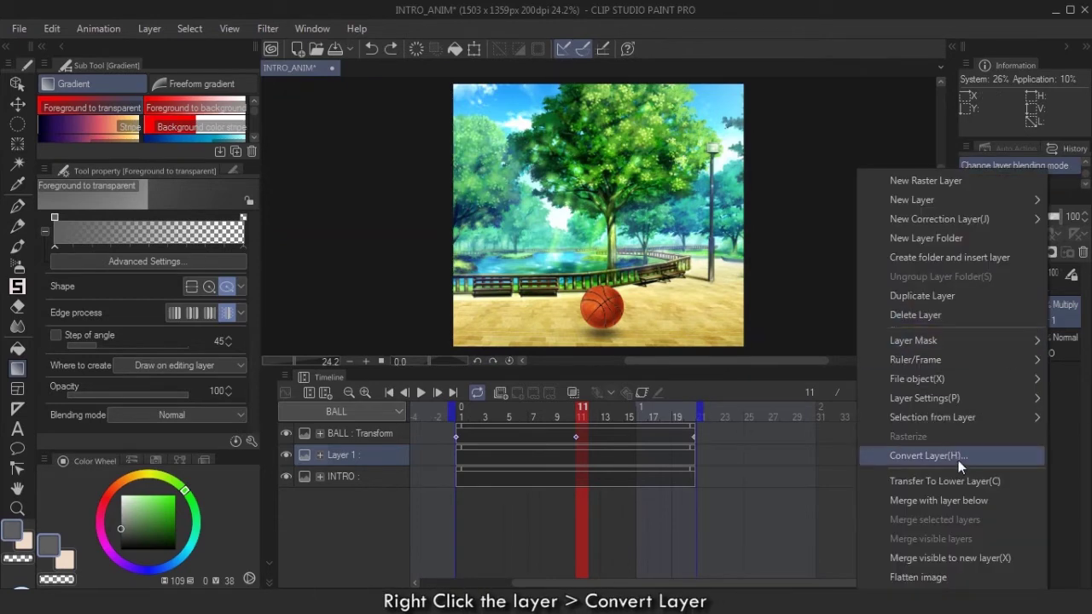
left_click(928, 456)
left_click(529, 226)
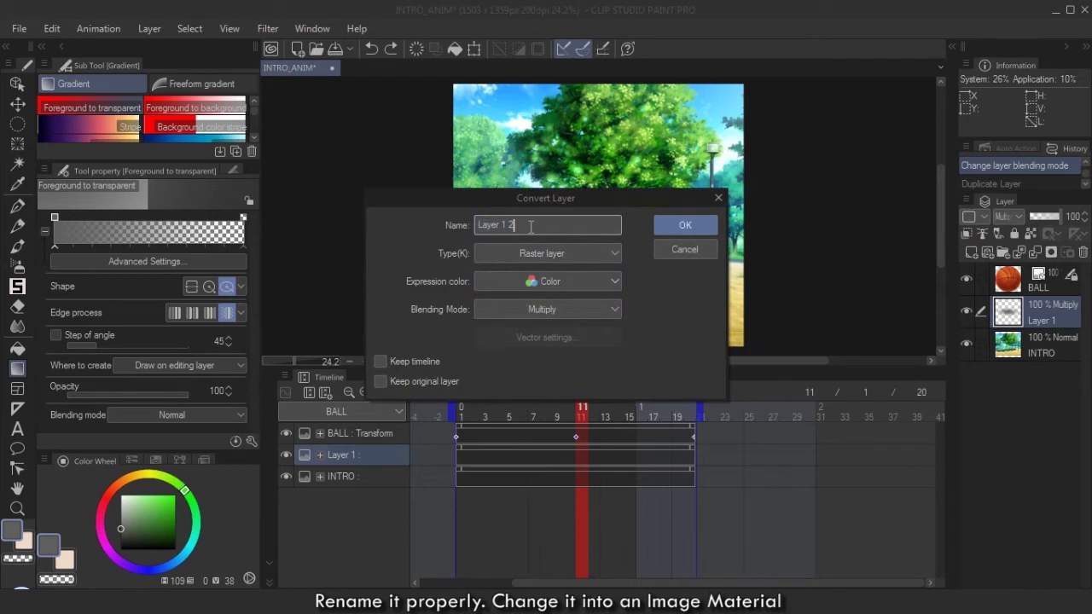
key("BackSpace")
key("BackSpace")
key("BackSpace")
key("BackSpace")
key("BackSpace")
key("BackSpace")
key("BackSpace")
key("BackSpace")
key("BackSpace")
type("Shad")
left_click(522, 255)
left_click(525, 300)
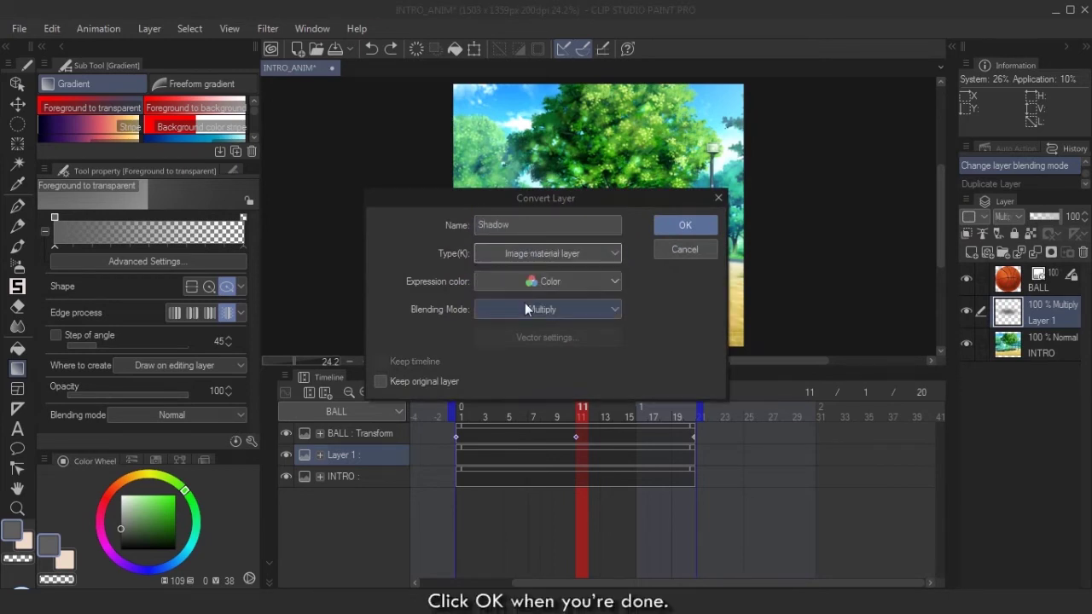
left_click(680, 224)
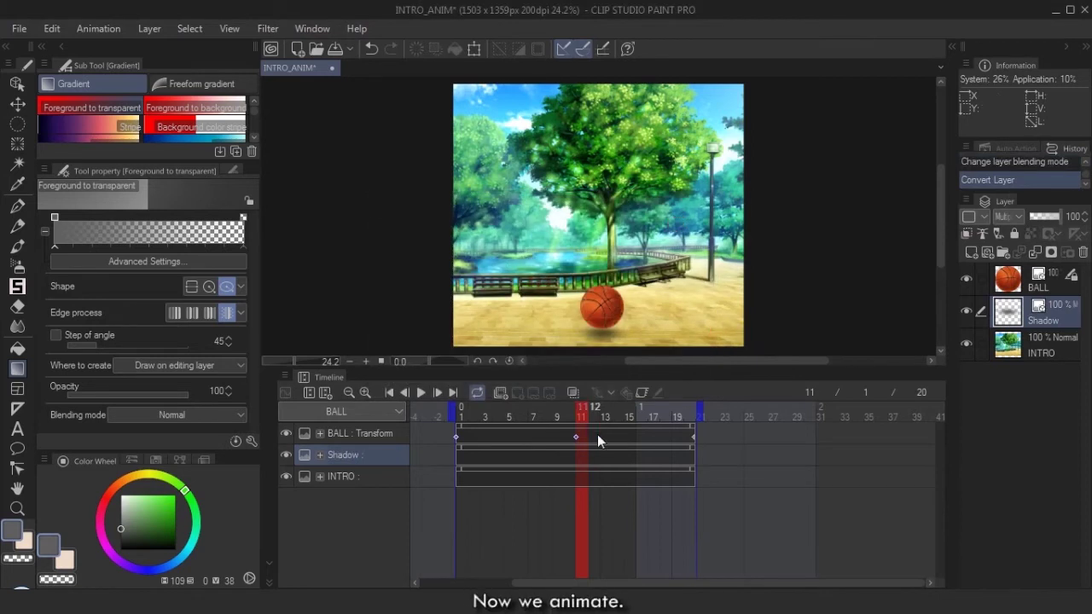
Enable keyframes on the Shadow layer, add a Scale ratio keyframe of 100 on frame 11 and expand its track.
left_click(643, 394)
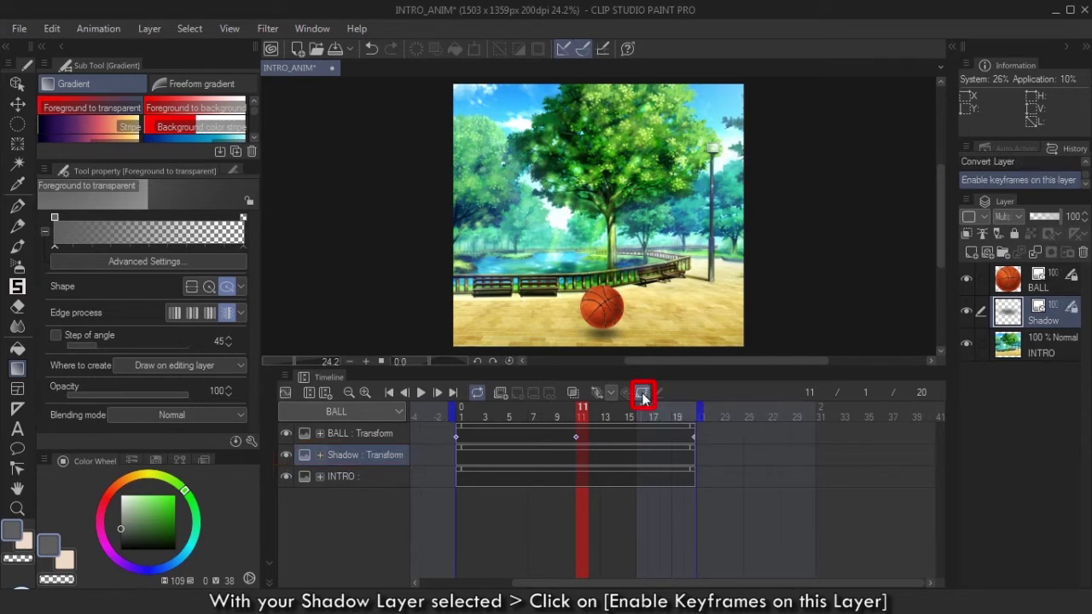
left_click(22, 94)
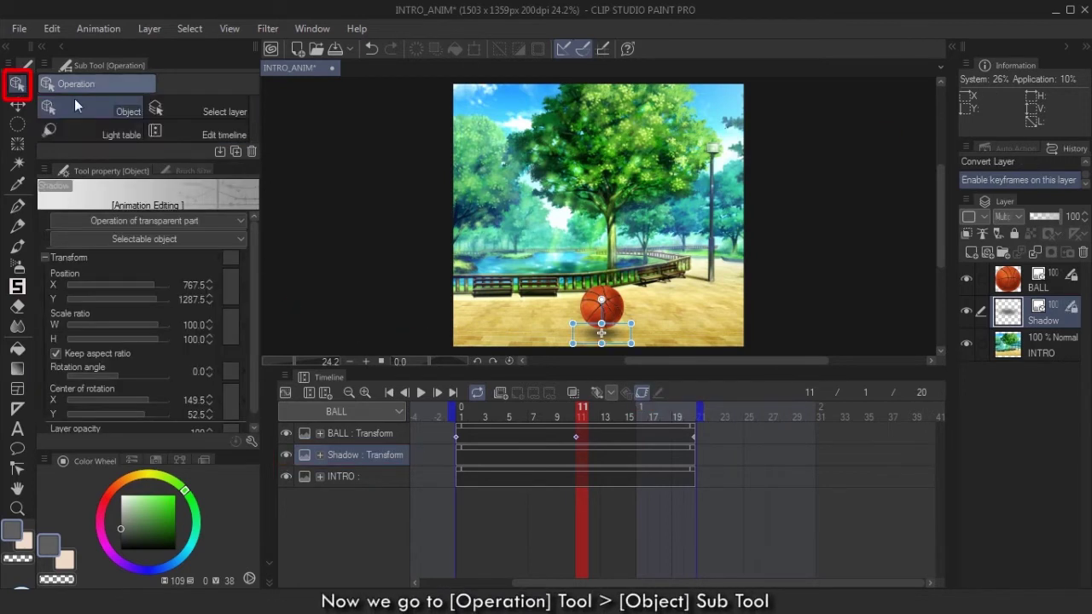
left_click(232, 333)
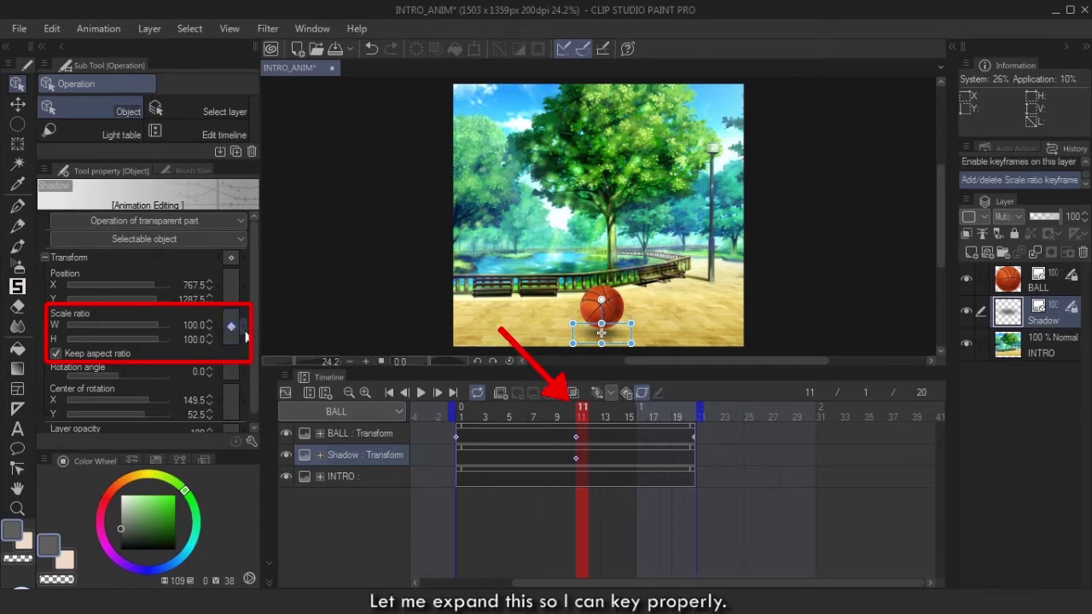
left_click(320, 455)
left_click(331, 456)
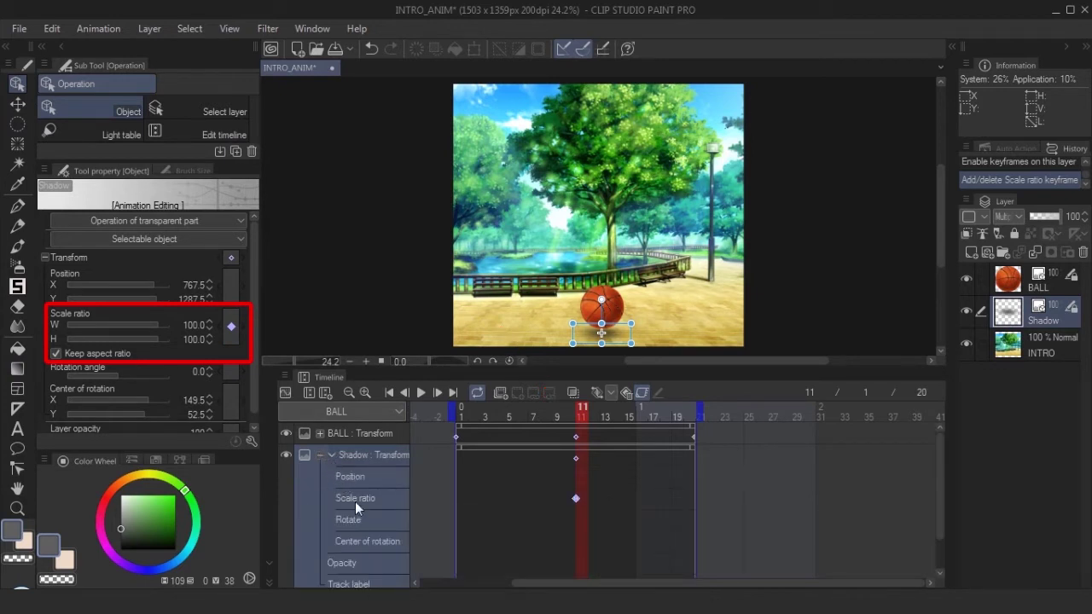
On frame 9, enlarge the shadow towards the ball to a scale ratio of about 174.1.
left_click(566, 414)
left_click(561, 412)
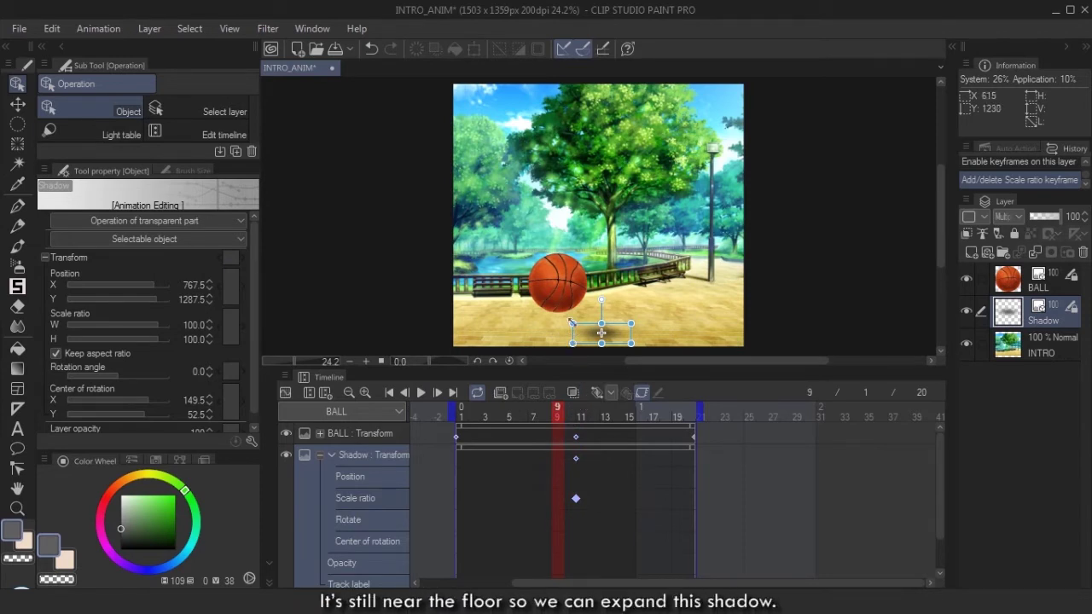
left_click_drag(572, 324, 528, 313)
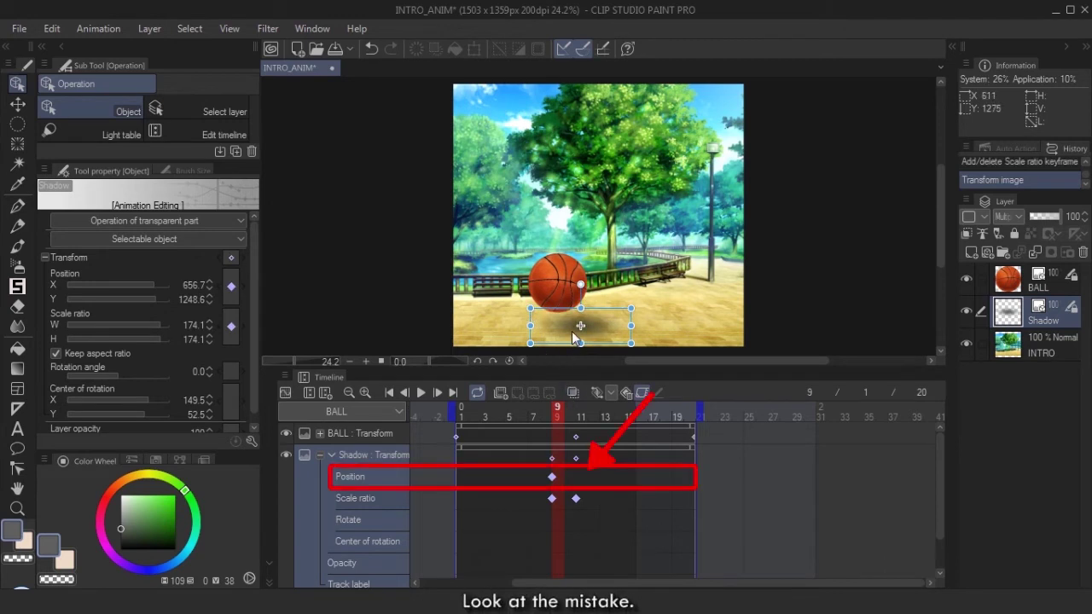
Examine the shadow's position against the ball on frames 9 to 13.
left_click(579, 411)
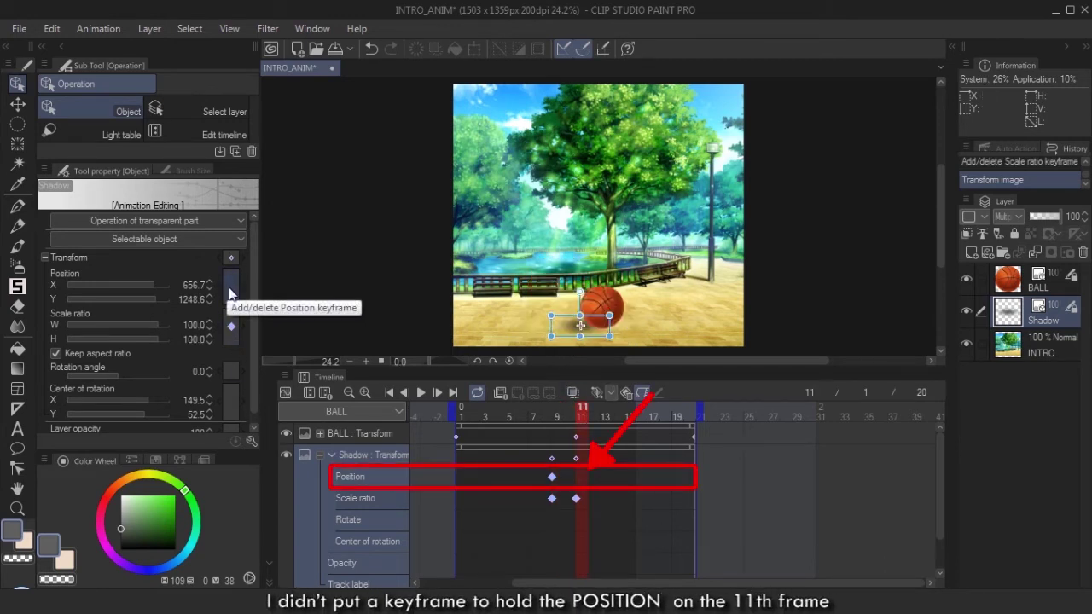
left_click(595, 413)
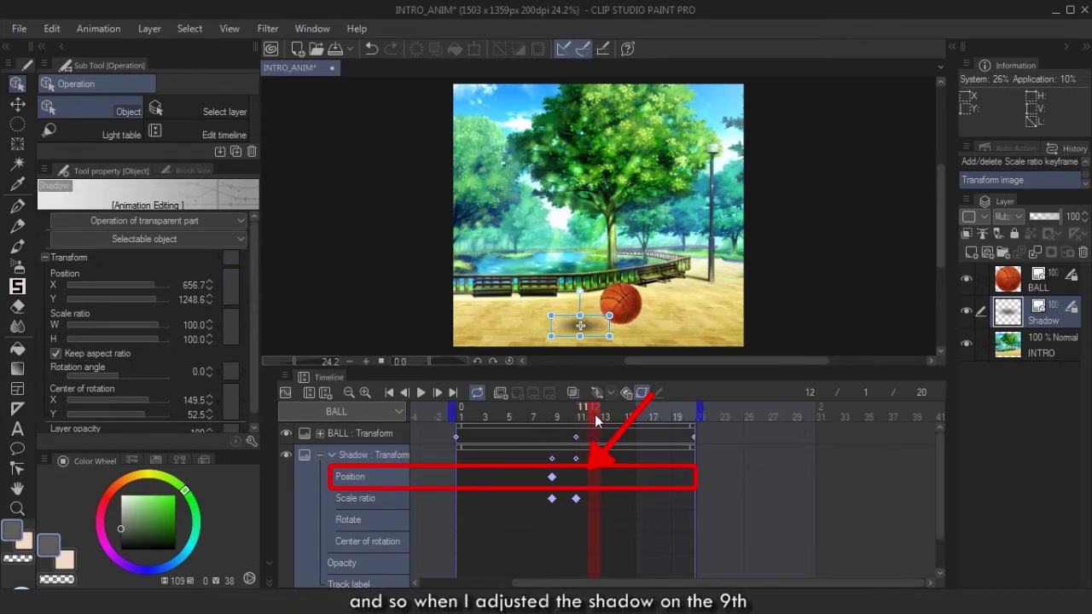
left_click(603, 415)
mouse_move(603, 415)
left_mouse_down()
mouse_move(653, 415)
mouse_move(604, 423)
left_mouse_up()
left_click(588, 419)
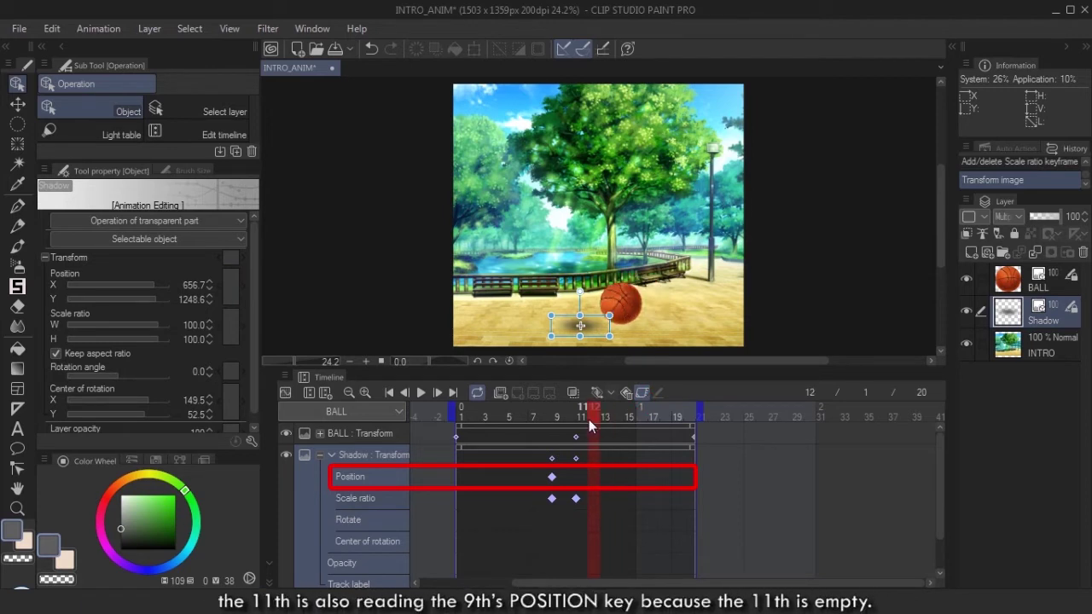
left_click(581, 419)
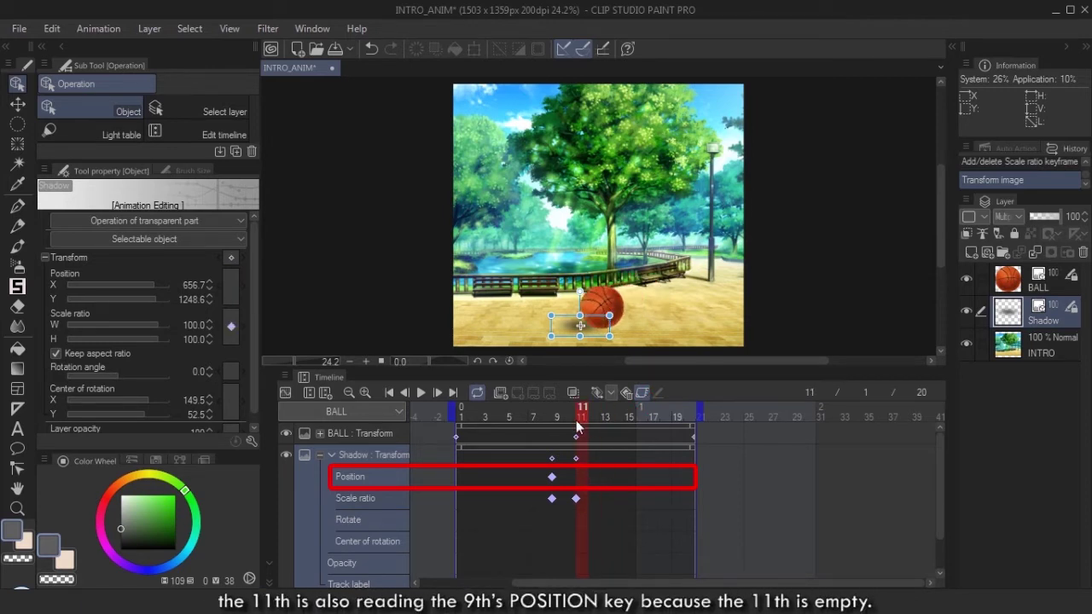
left_click(562, 414)
left_click(569, 415)
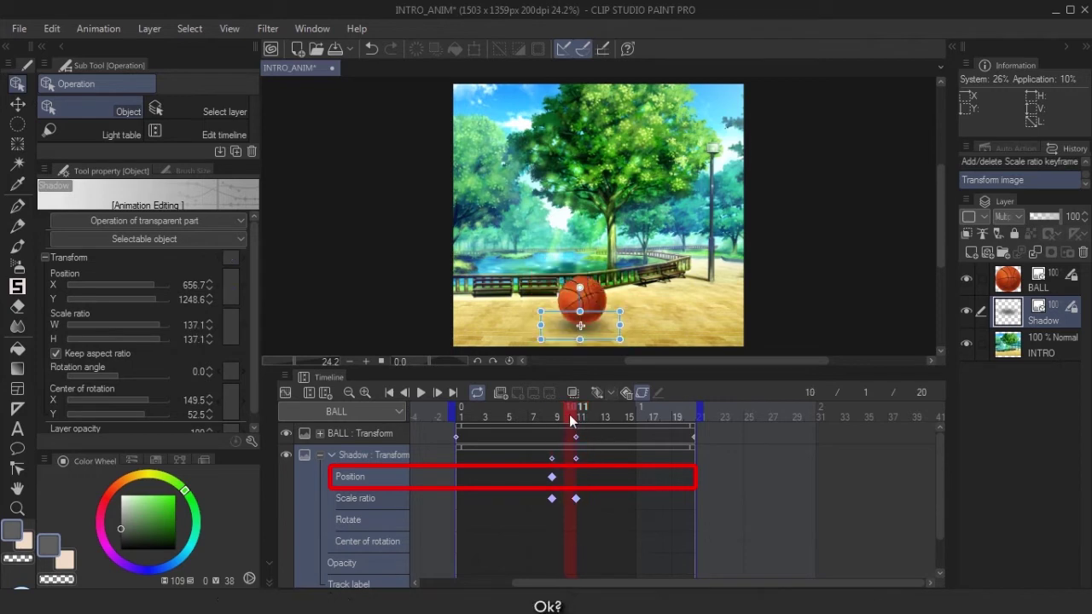
Move the shadow under the ball on frame 11 to about X 767.7, Y 1273.6, and shift it slightly left on frame 9.
left_click(580, 419)
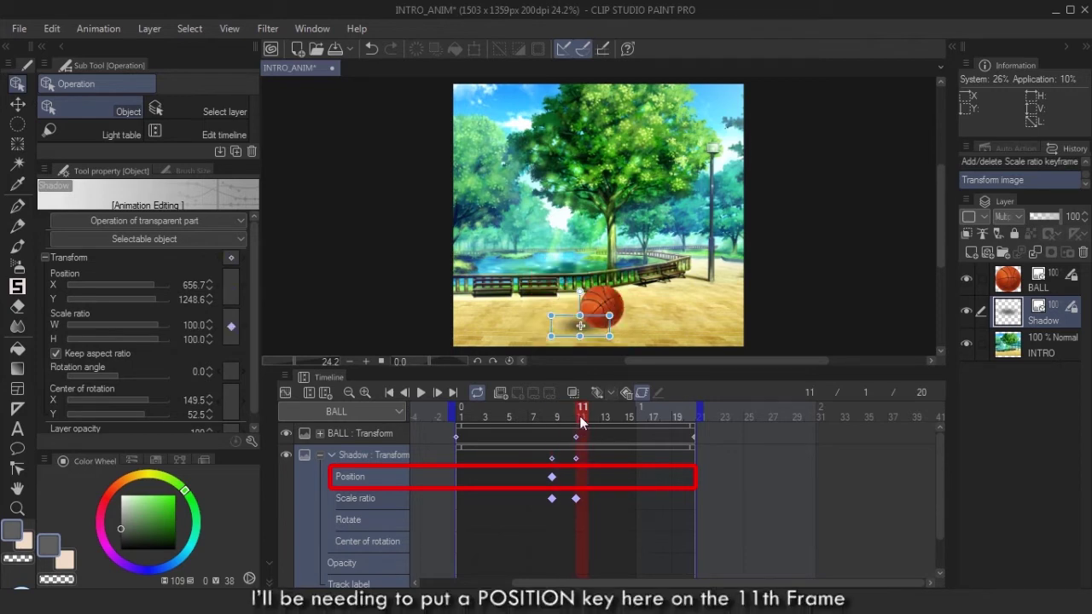
left_click_drag(597, 341, 619, 346)
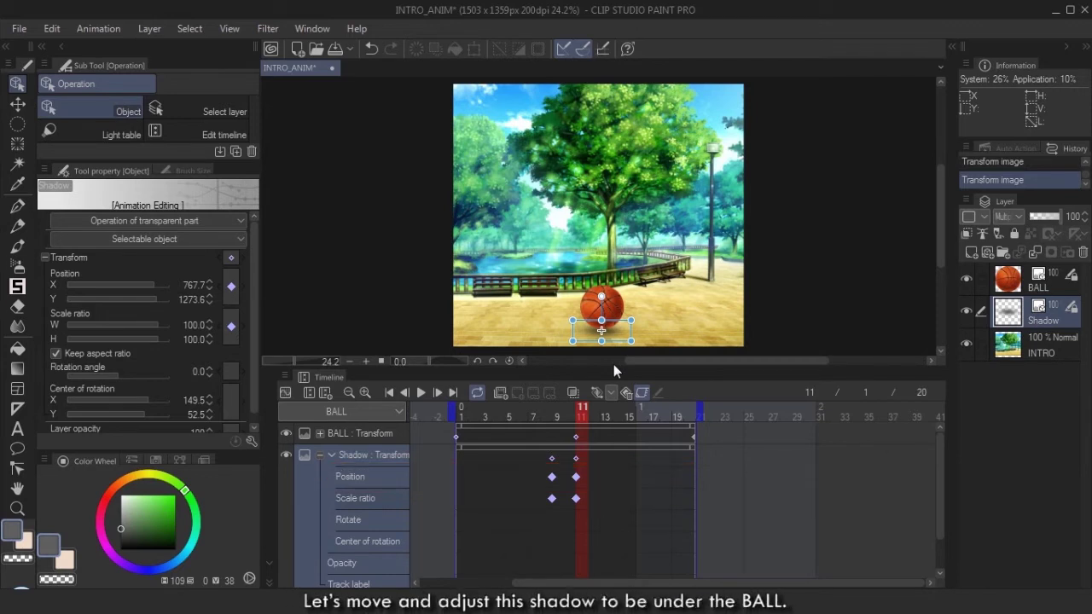
left_click_drag(589, 406, 555, 412)
mouse_move(614, 351)
left_mouse_down()
mouse_move(592, 349)
mouse_move(607, 350)
left_mouse_up()
Enlarge the shadow to about 148.2 on frame 13 and place it at about X 992.7, Y 1248.3 on frame 14.
left_click_drag(557, 411, 610, 410)
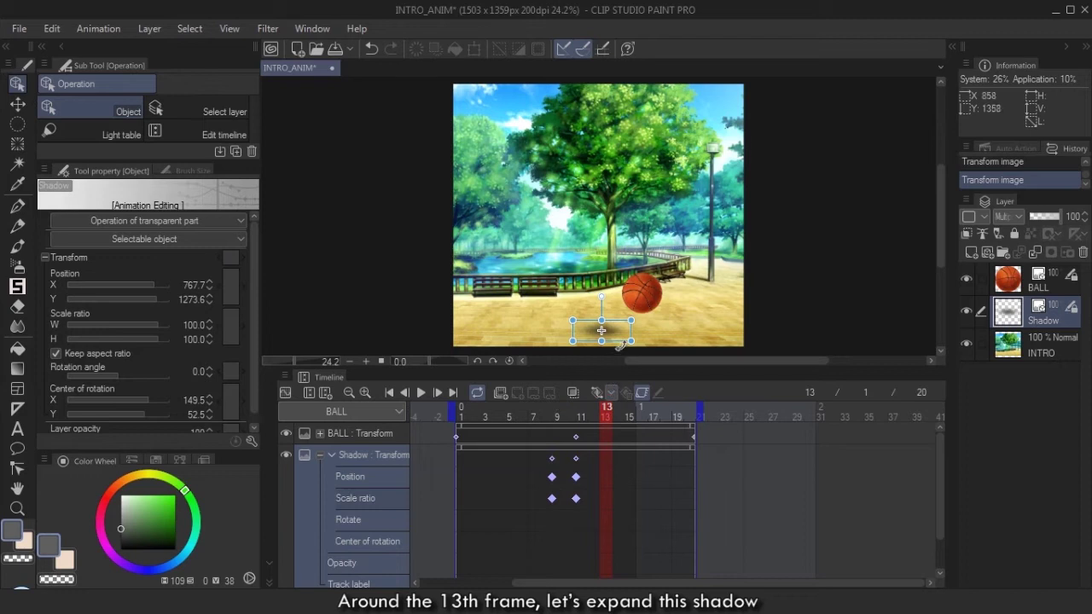
left_click_drag(630, 321, 672, 345)
left_click(595, 415)
left_click(617, 416)
key("ctrl+z")
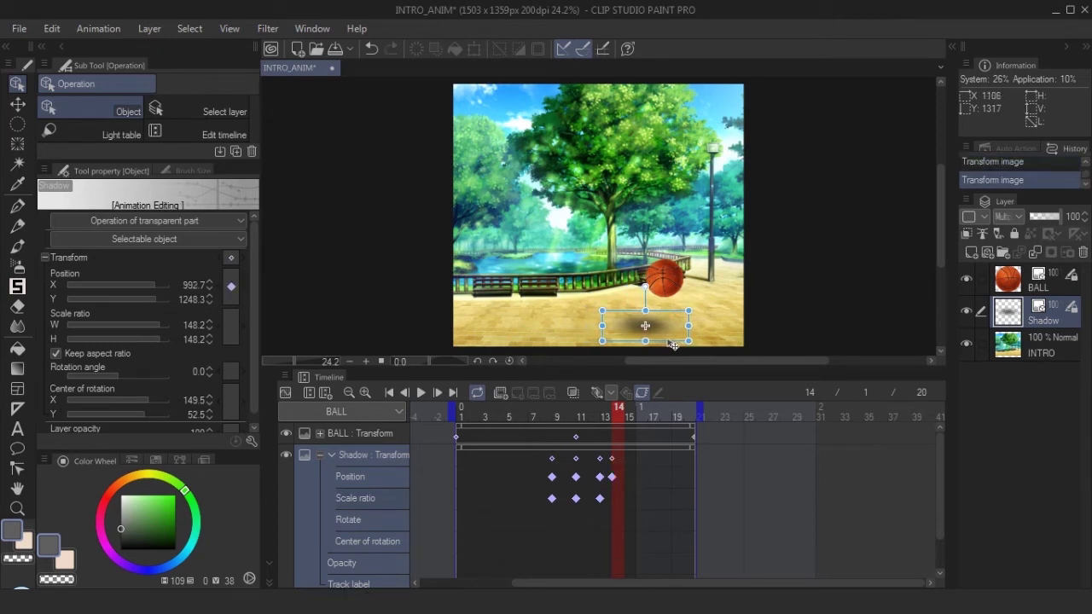
Go back to frame 12 and collapse the Shadow track and its Transform properties.
left_click_drag(618, 410, 595, 409)
left_click(320, 455)
left_click(46, 257)
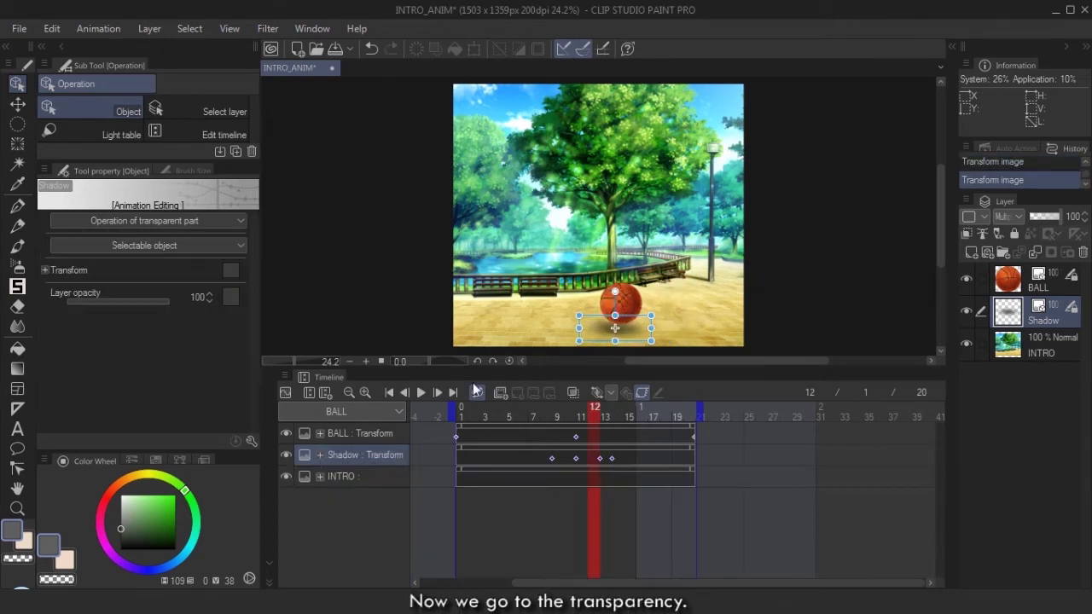
Add Layer opacity keyframes of 100 to the shadow on frames 11 and 10.
left_click(582, 409)
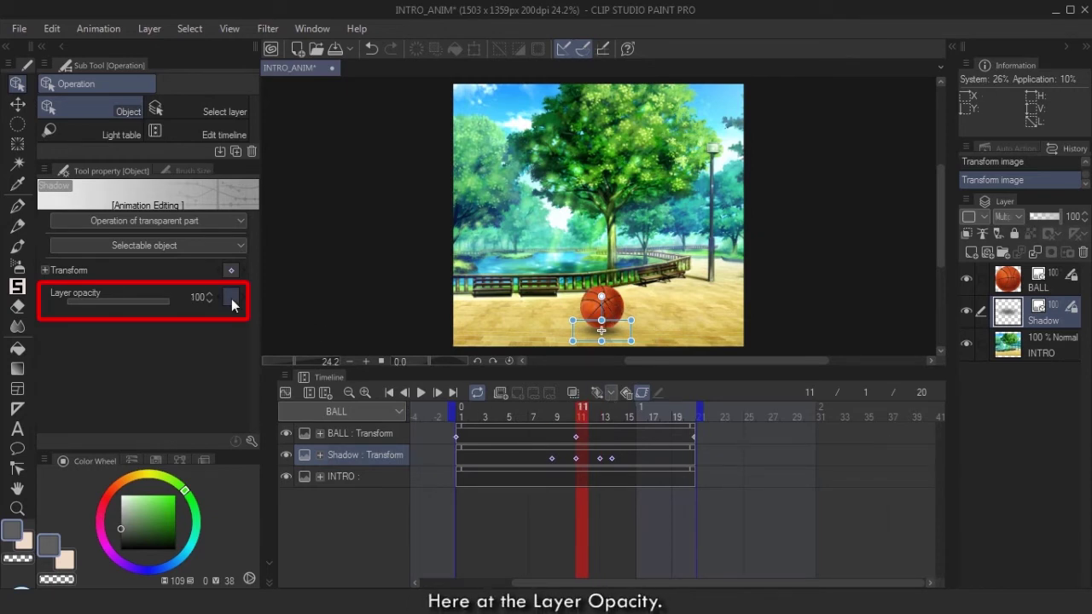
left_click(231, 297)
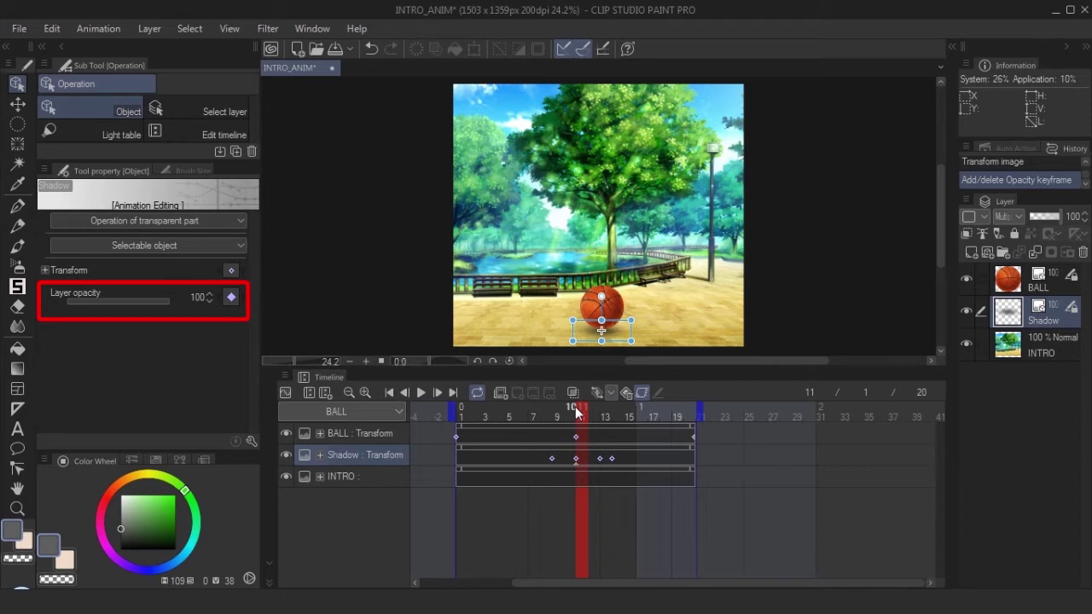
left_click(568, 409)
left_click(231, 297)
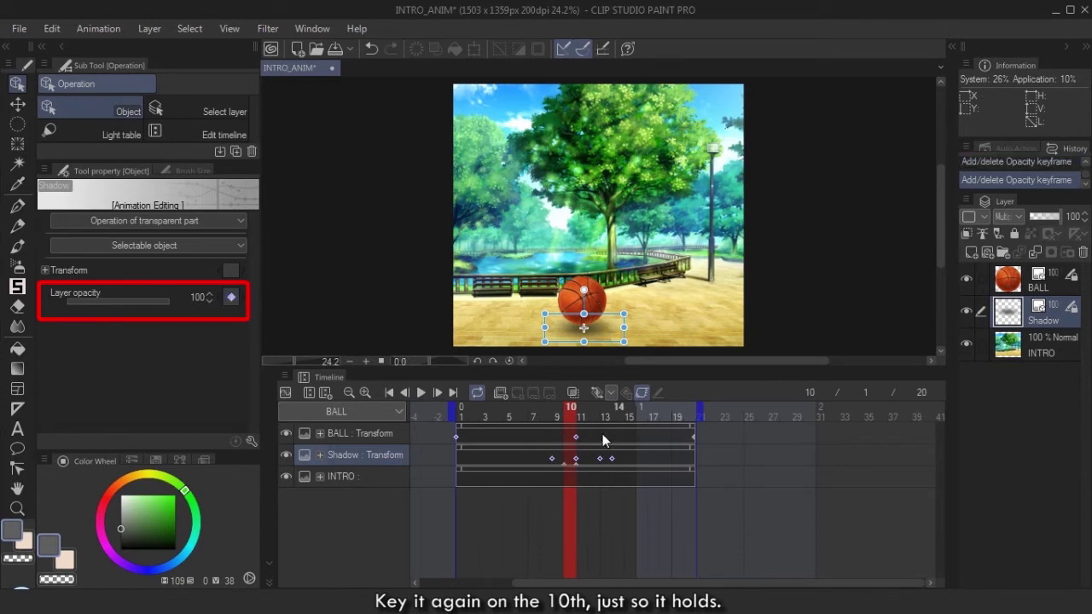
Keyframe the shadow's layer opacity at about 61 on frame 9 and 0 on frame 8.
left_click(559, 409)
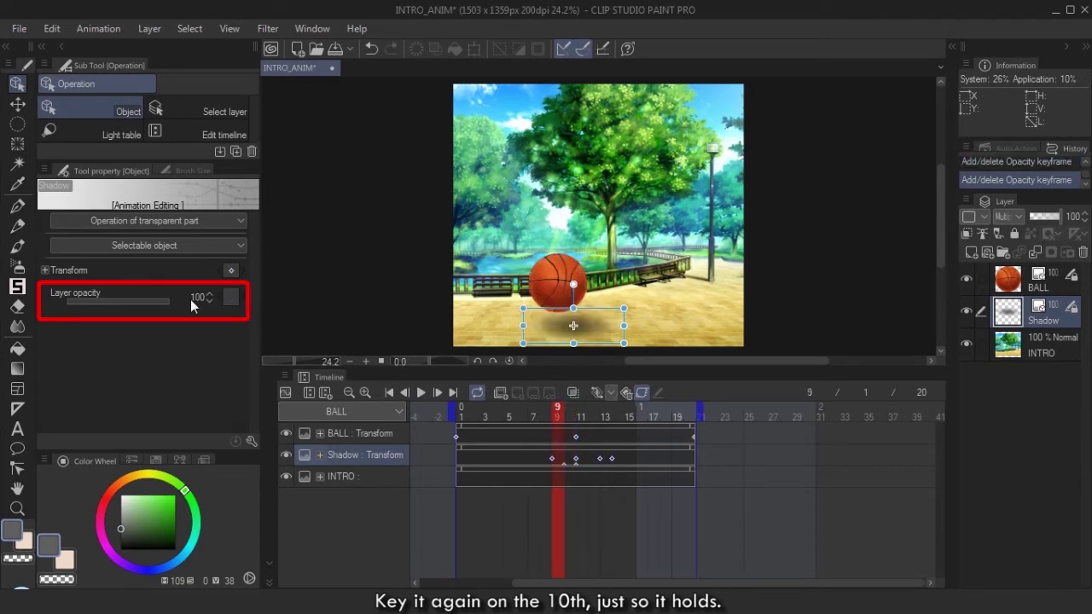
left_click_drag(168, 300, 130, 299)
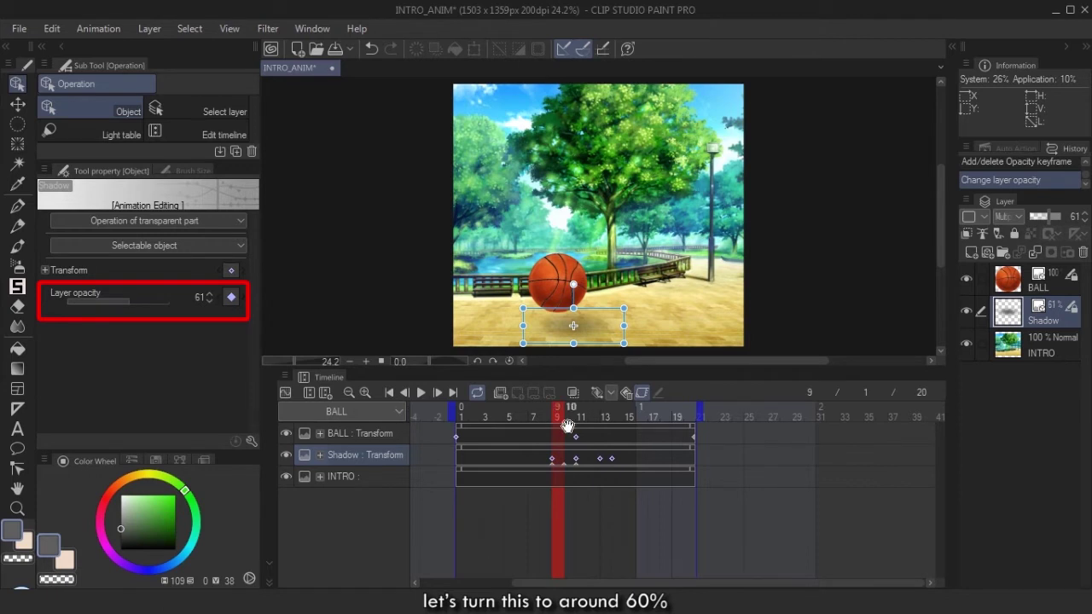
left_click(551, 411)
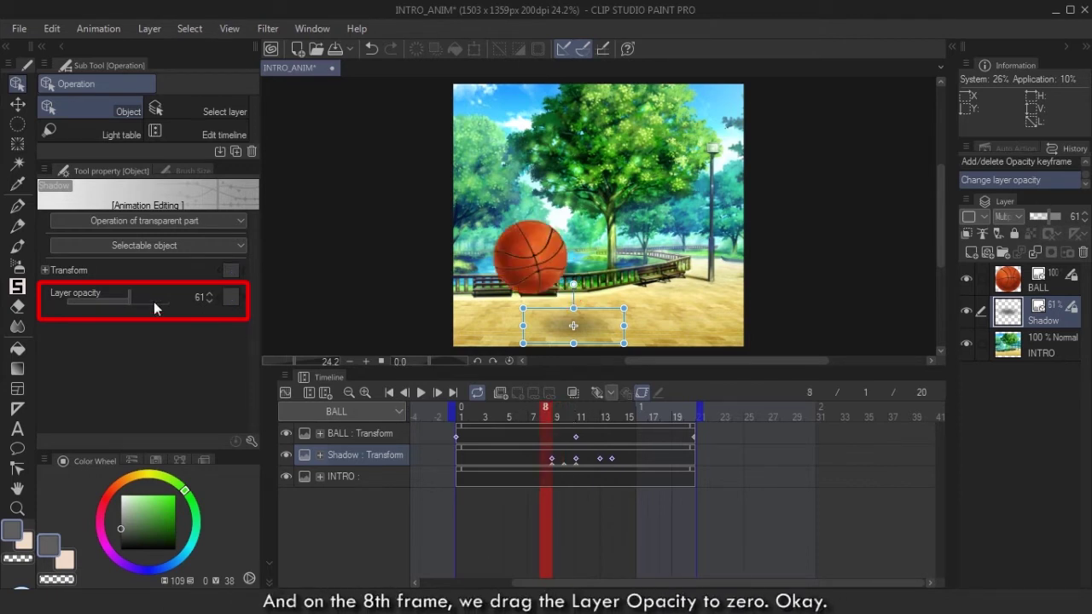
left_click_drag(154, 302, 70, 298)
Keyframe the shadow's layer opacity at 100 on frame 12 and about 51 on frame 13.
left_click_drag(552, 418, 595, 416)
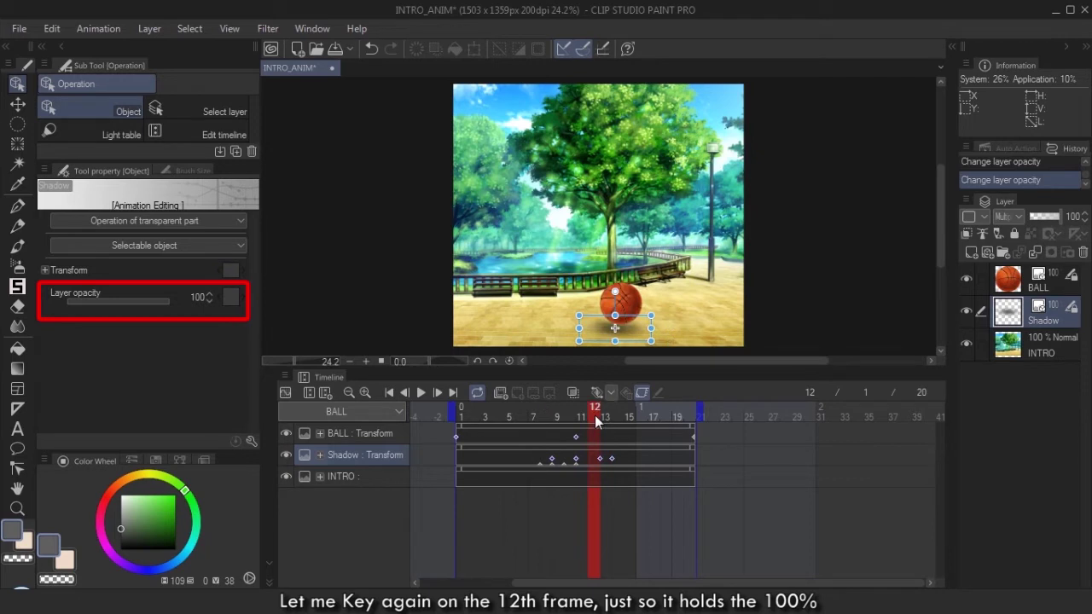
left_click(233, 299)
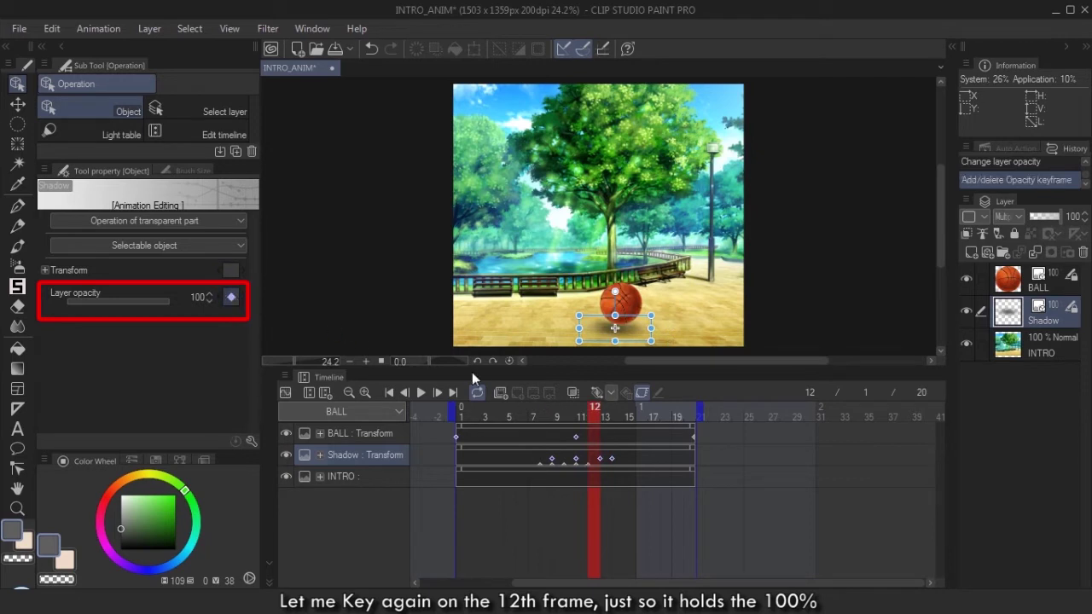
left_click(605, 415)
left_click_drag(149, 300, 119, 299)
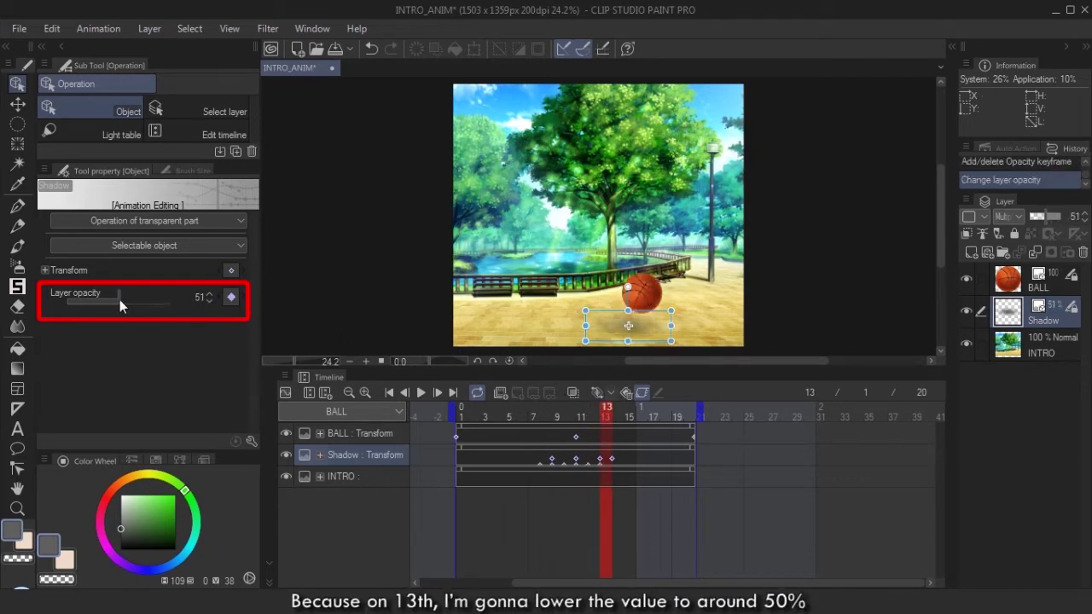
Keyframe the shadow's layer opacity at 0 on frame 14 and play the animation.
left_click(615, 414)
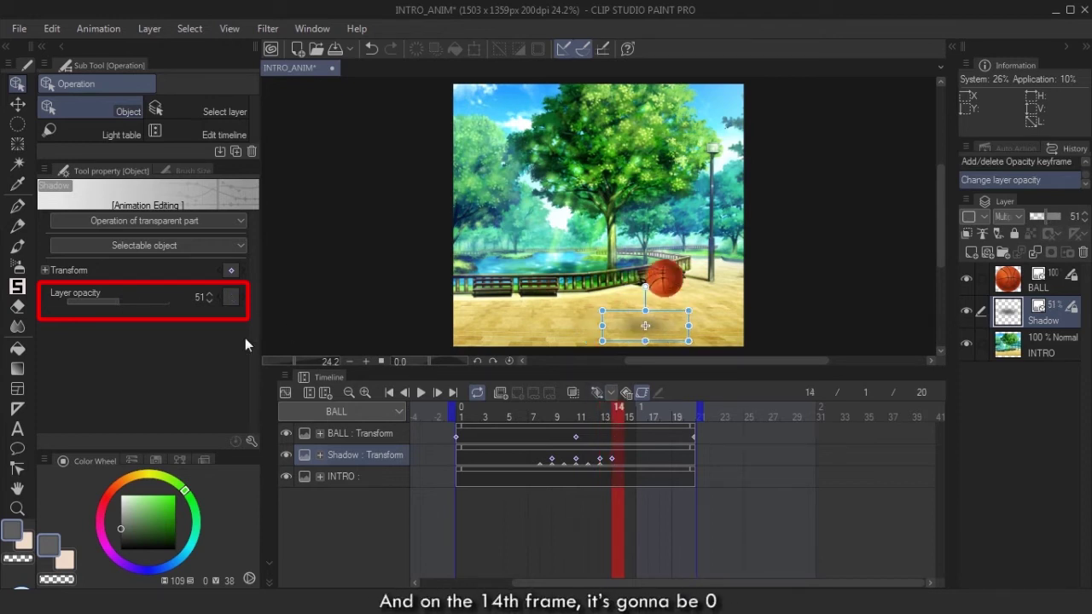
left_click_drag(120, 300, 42, 296)
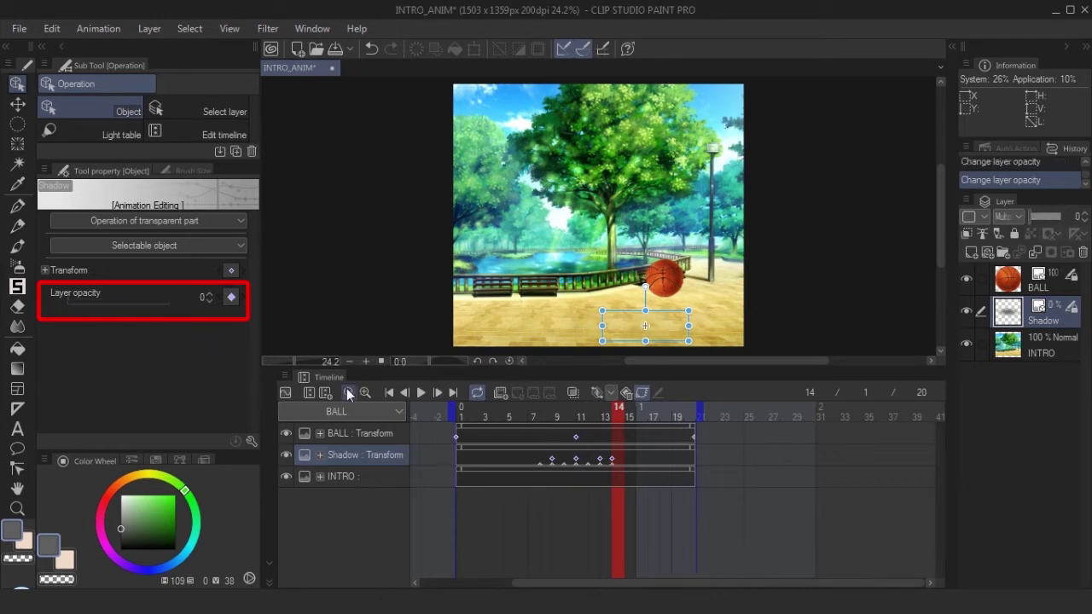
left_click(424, 388)
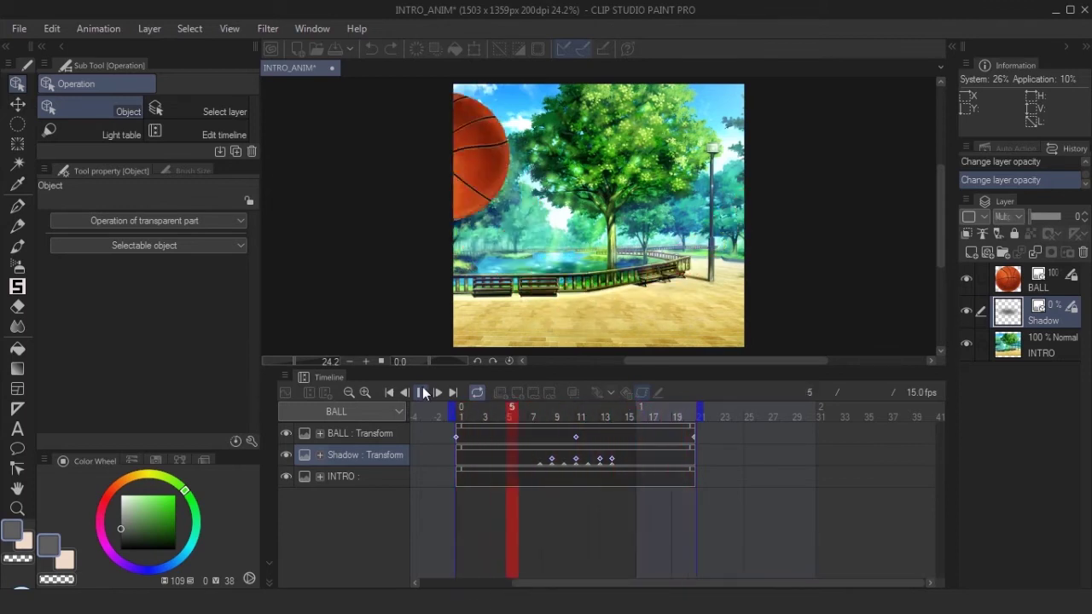
Add a raster layer above BALL, fill it with light green and clip it to the ball.
left_click(1008, 279)
key("ctrl+shift+n")
key("g")
key("g")
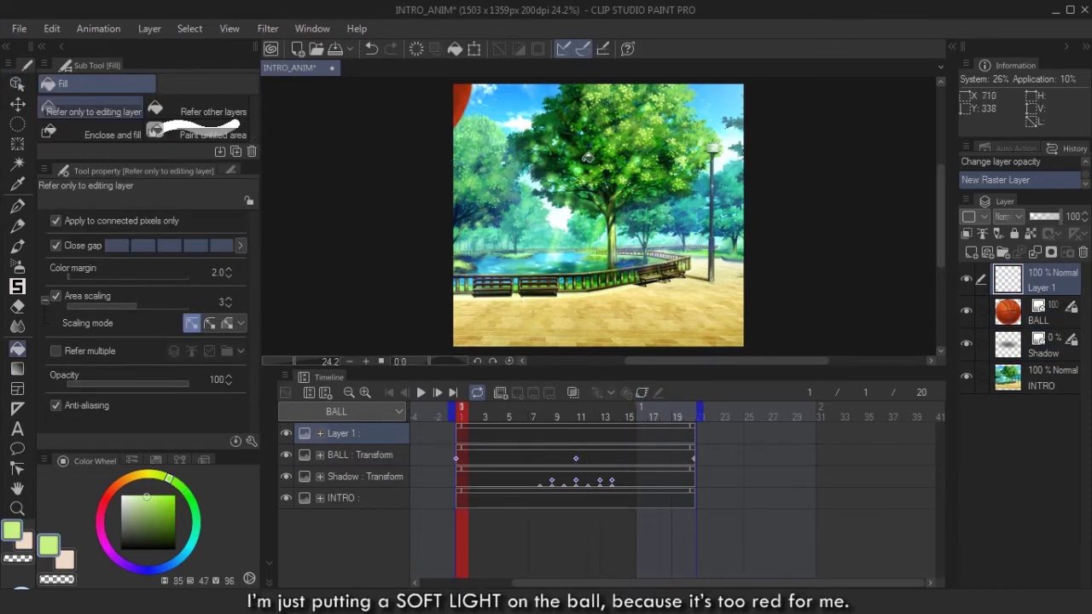
left_click(526, 209)
left_click(966, 233)
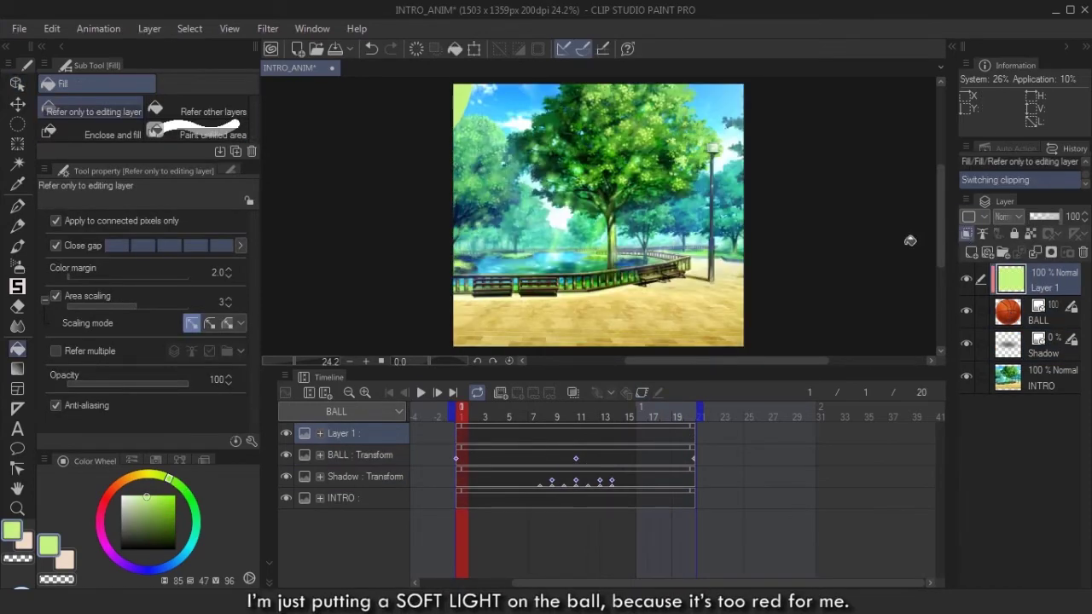
Try the green clipped layer in Soft light at reduced opacity, and in Overlay at about 49%.
key("space")
mouse_move(1034, 217)
left_mouse_down()
mouse_move(1062, 217)
mouse_move(1041, 217)
left_mouse_up()
left_click(1006, 216)
left_click(1015, 435)
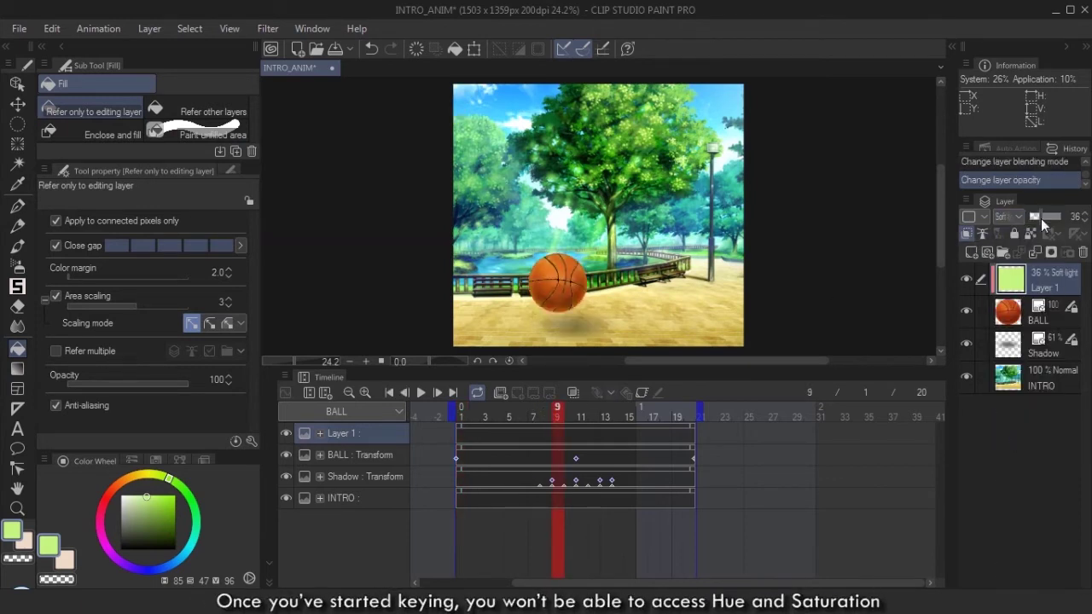
left_click(1016, 220)
left_click(1011, 356)
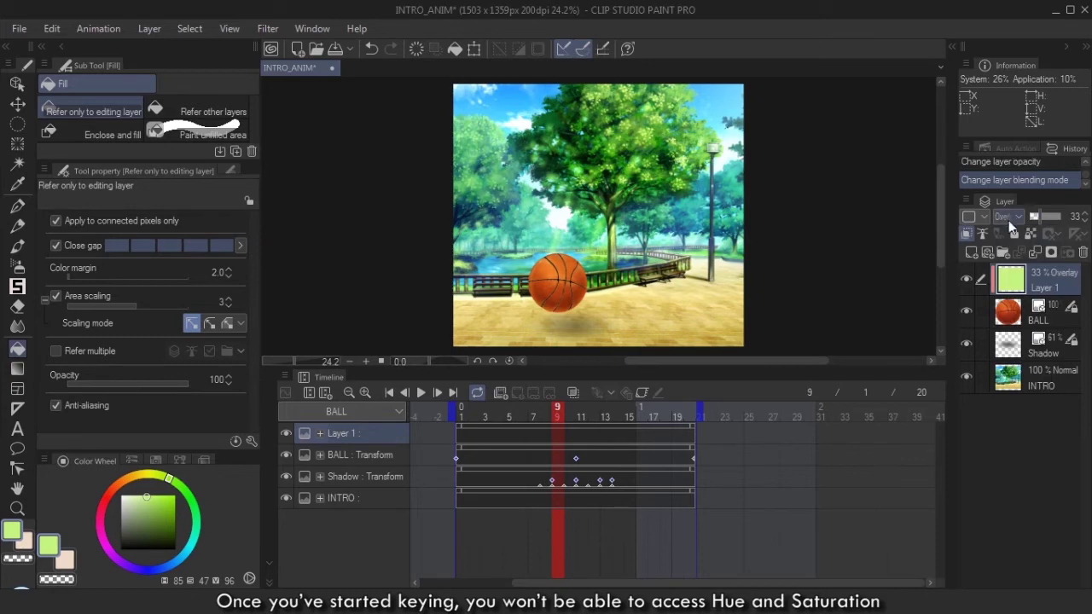
left_click(1046, 219)
Adjust the green layer's colour with hue about 5, saturation about -27 and a slightly lower luminosity.
key("ctrl+u")
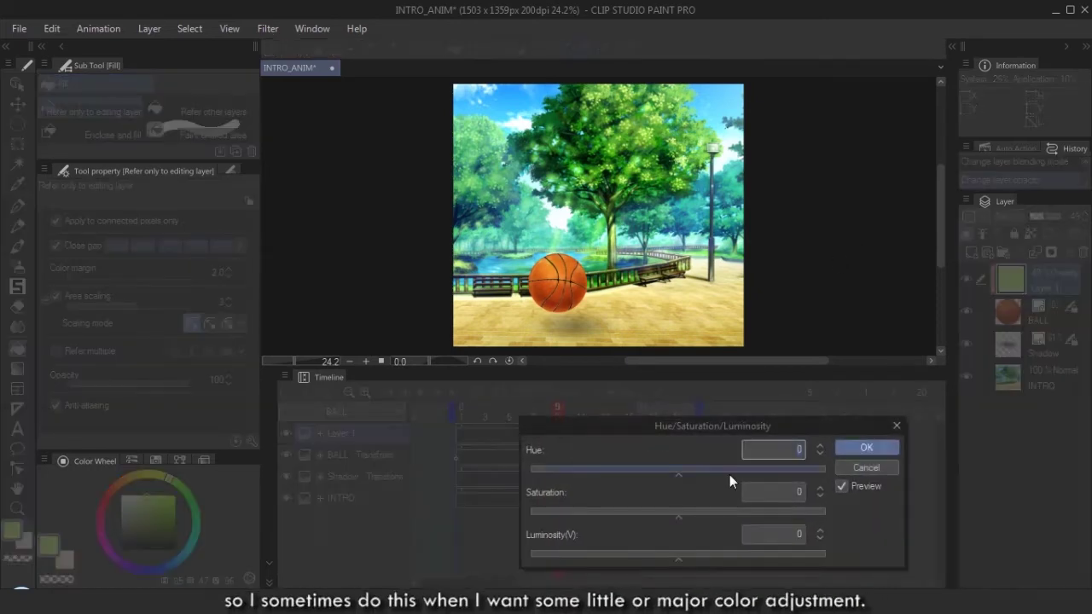
left_click_drag(730, 475, 693, 469)
left_click_drag(680, 510, 657, 510)
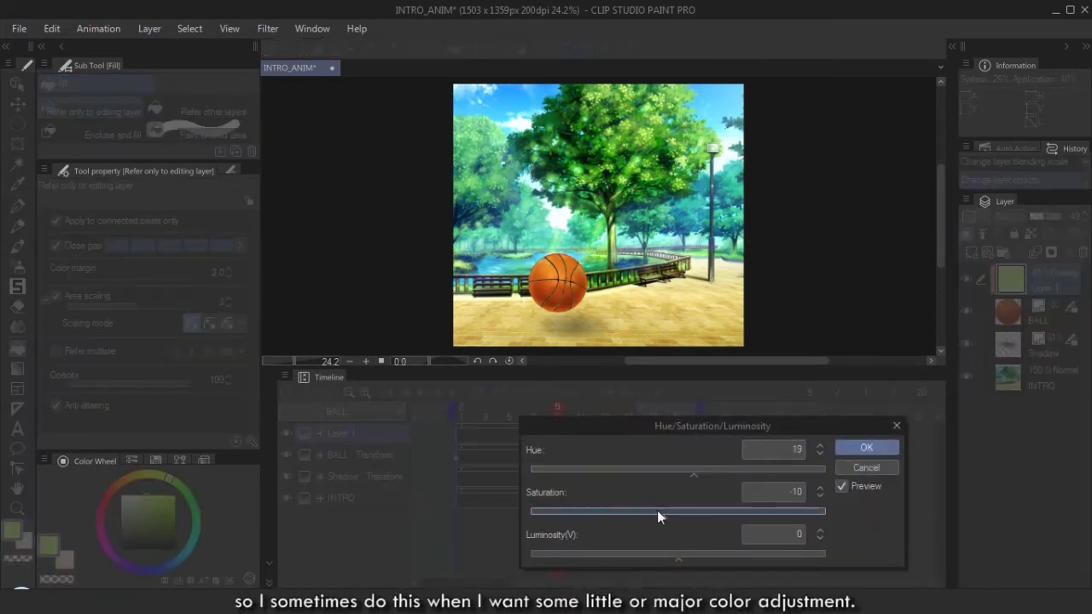
mouse_move(692, 469)
left_mouse_down()
mouse_move(606, 468)
mouse_move(692, 478)
left_mouse_up()
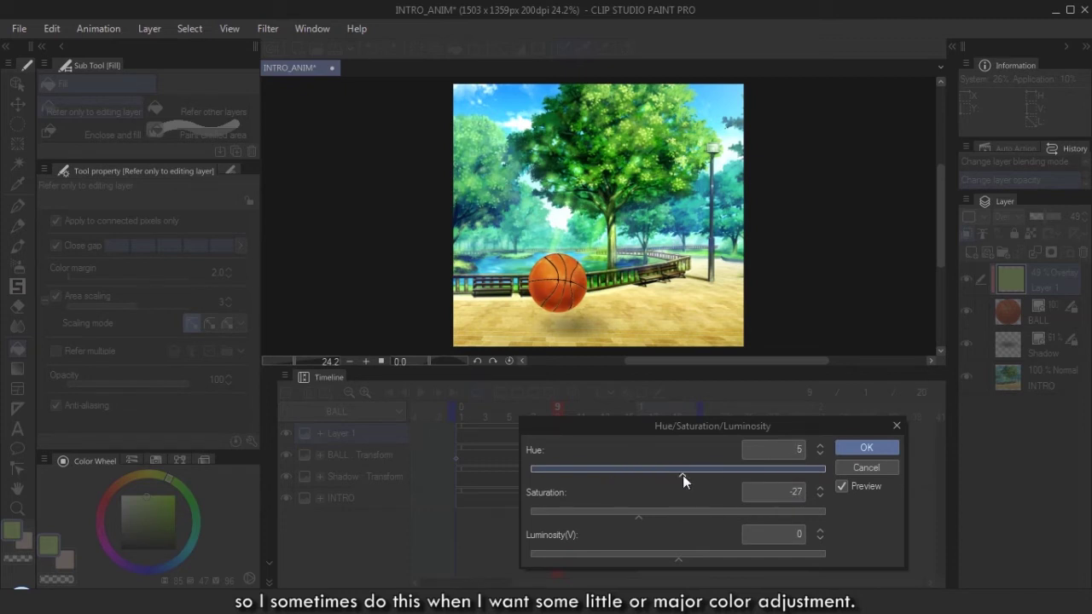
left_click(656, 554)
left_click(887, 447)
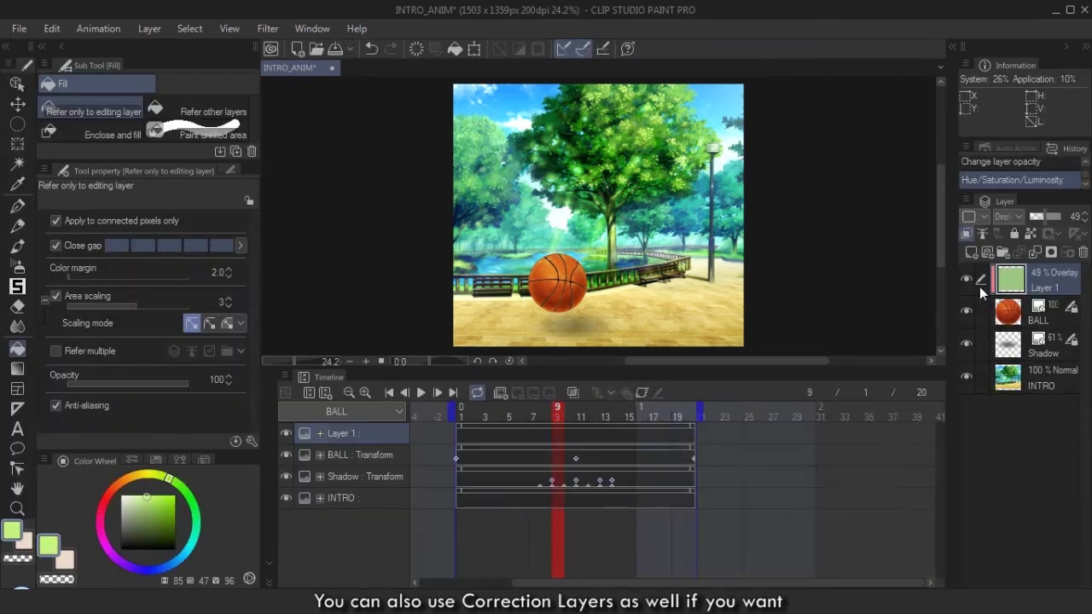
Compare the ball with and without the green layer, and set that layer to Soft light at 28% opacity.
left_click(966, 276)
left_click(965, 276)
left_click_drag(1045, 216, 1034, 215)
left_click(1015, 216)
left_click(1015, 371)
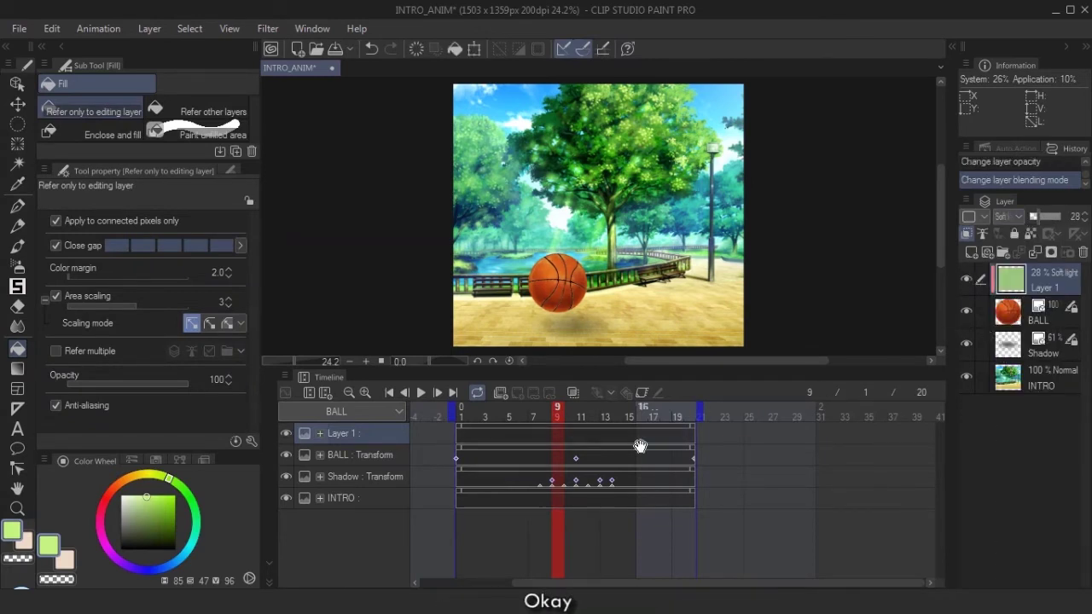
On frame 7, shift the clipped layer's hue to about -58 for a tan tint.
left_click_drag(552, 412, 533, 414)
key("ctrl+u")
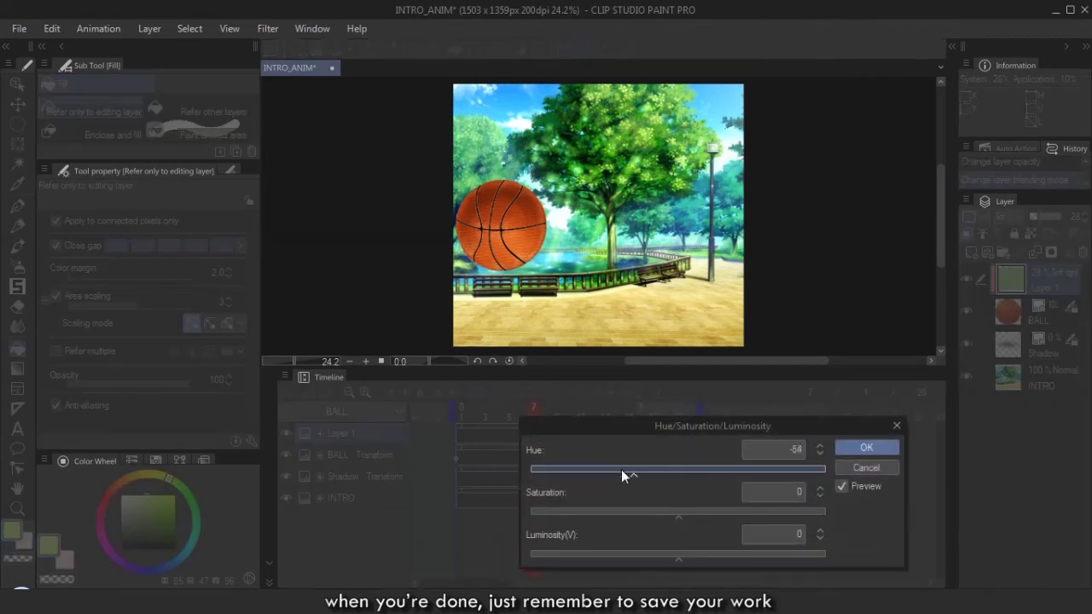
left_click(890, 445)
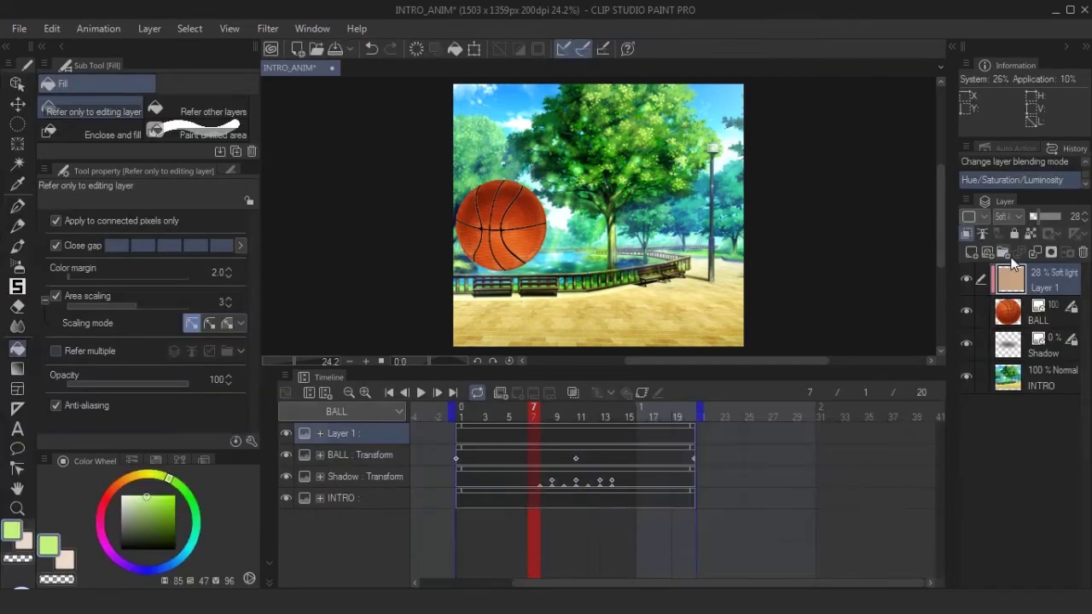
Play back the animation to check the recoloured ball.
left_click(490, 406)
key("space")
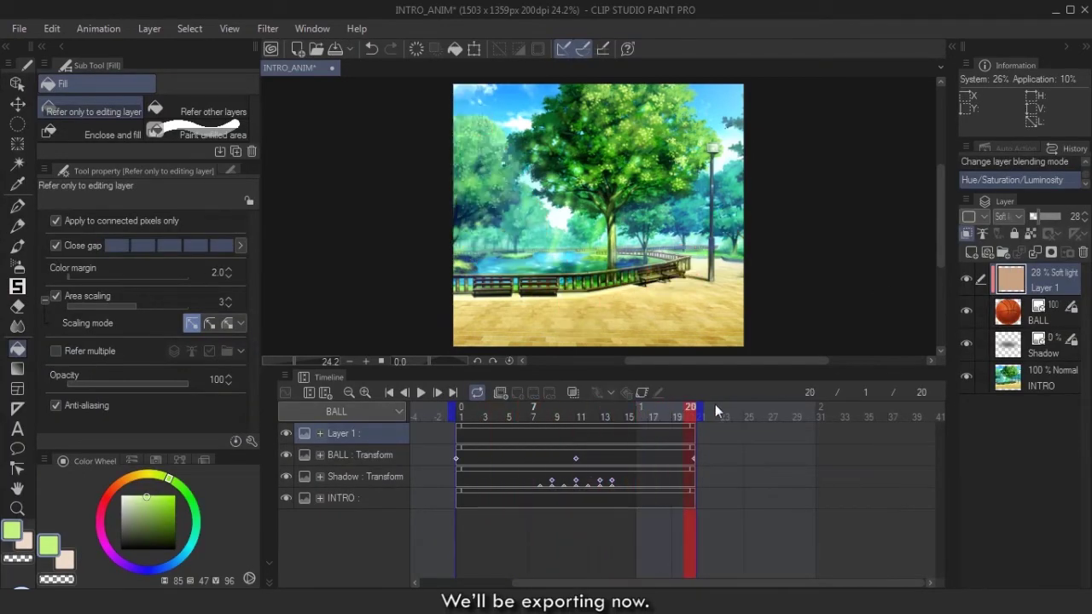
left_click(421, 392)
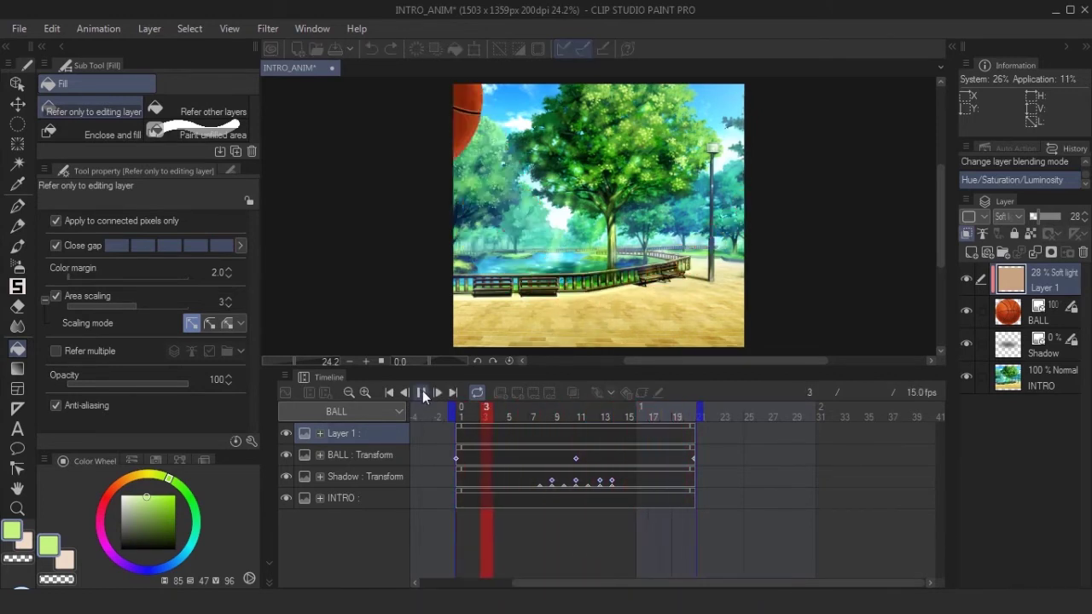
Duplicate the INTRO background layer and hide the original.
left_click(1036, 378)
key("ctrl+j")
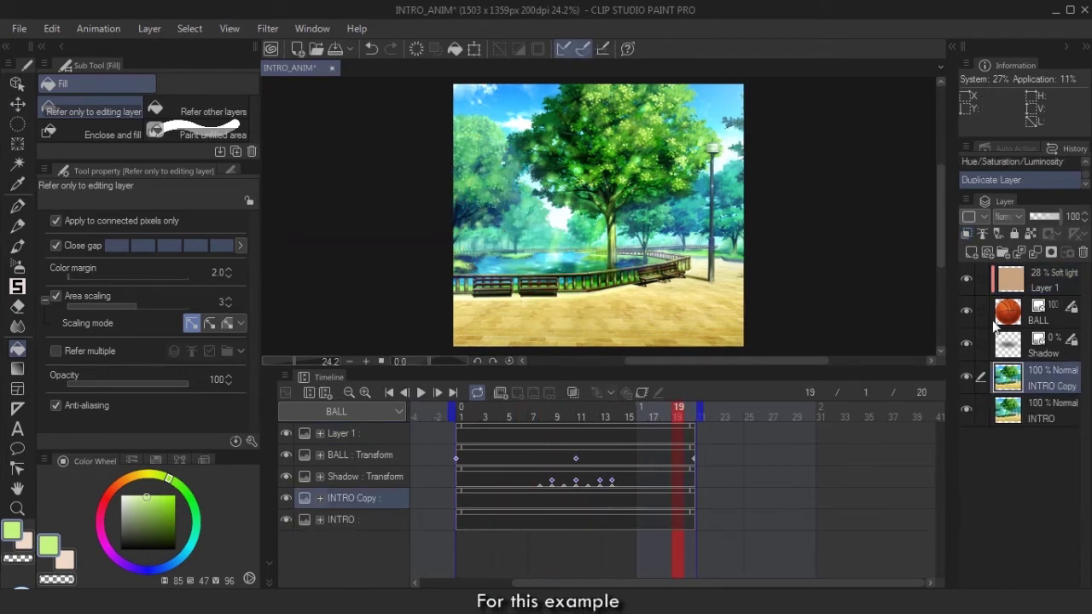
left_click(966, 409)
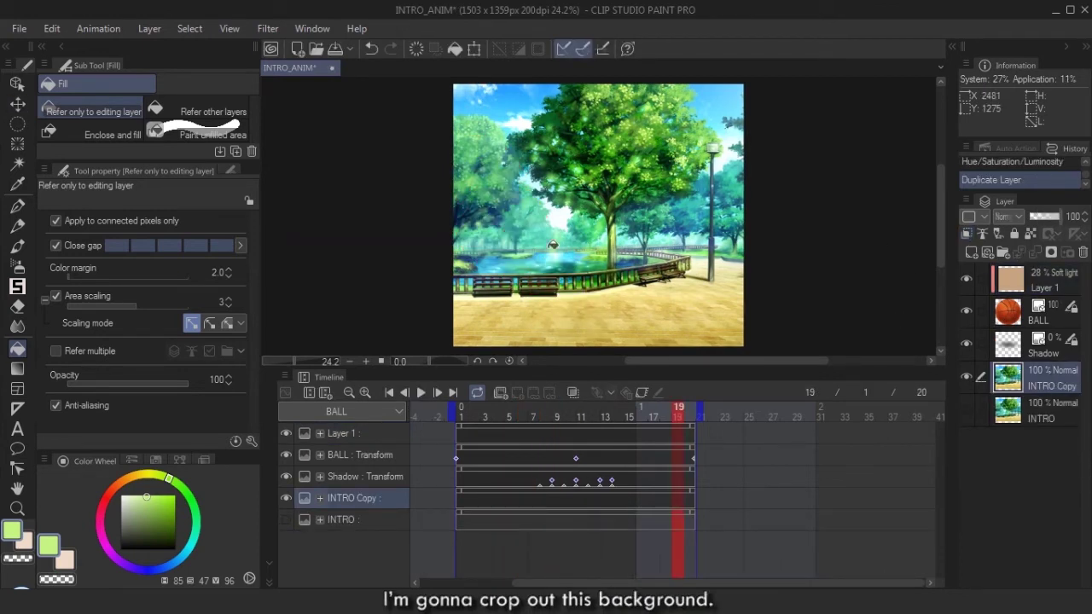
Select a full-height strip about 334 px wide along the right edge of INTRO Copy, delete its pixels and deselect.
left_click(17, 123)
left_click(98, 113)
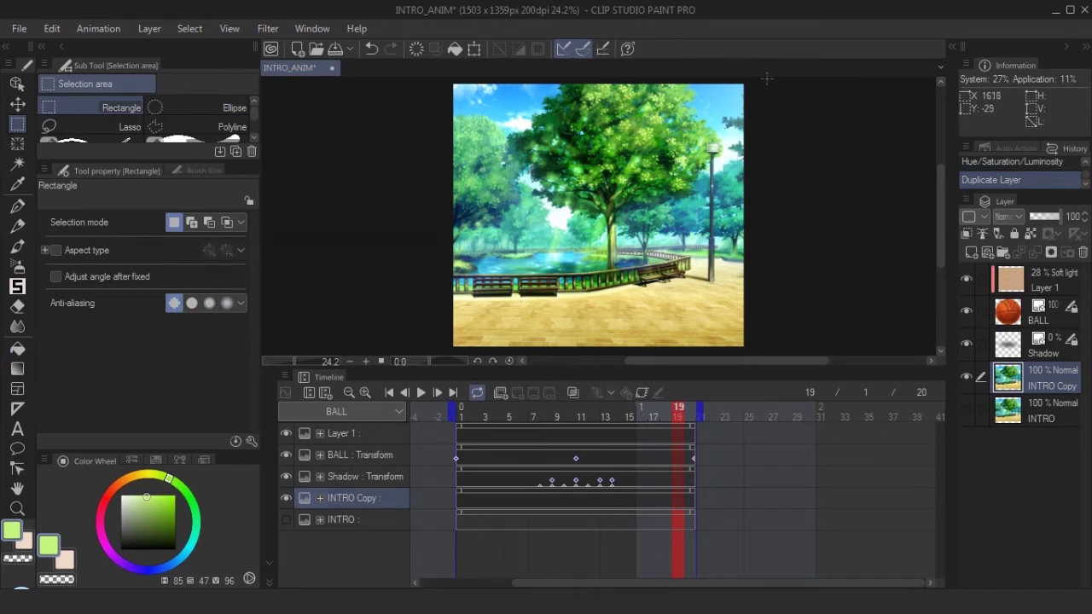
left_click_drag(767, 75, 680, 351)
key("Delete")
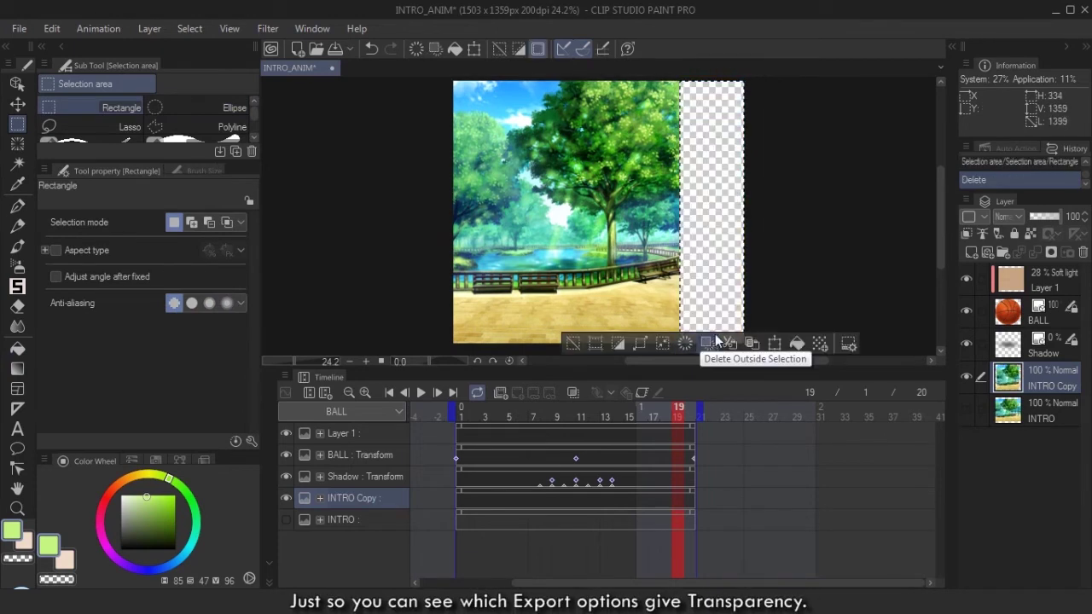
key("ctrl+d")
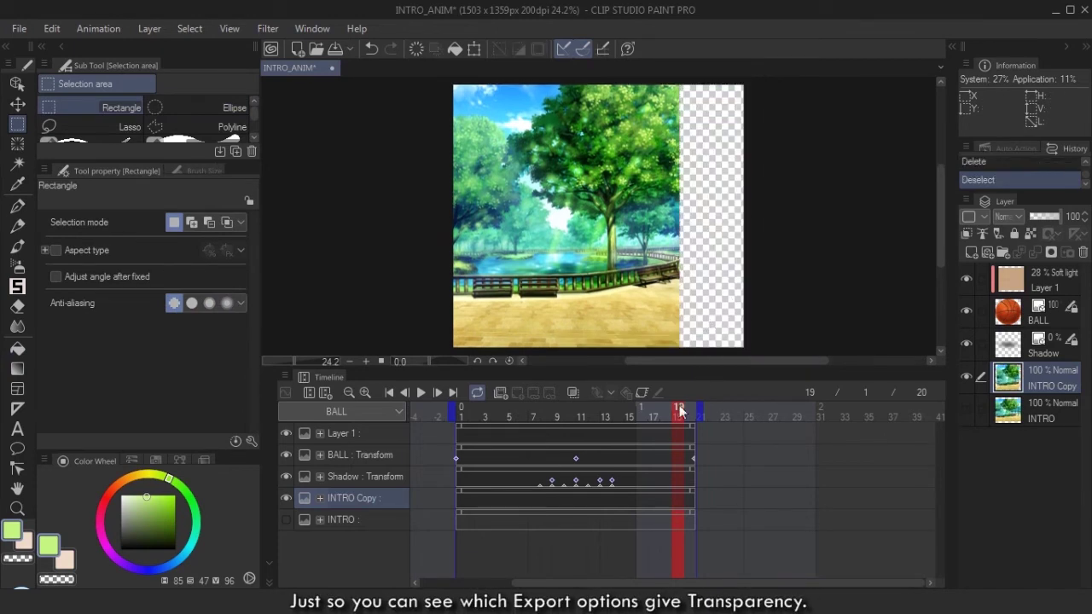
Return to the first frame and start an animated GIF export with the file name INTRO_GIF.gif.
left_click_drag(678, 415, 439, 404)
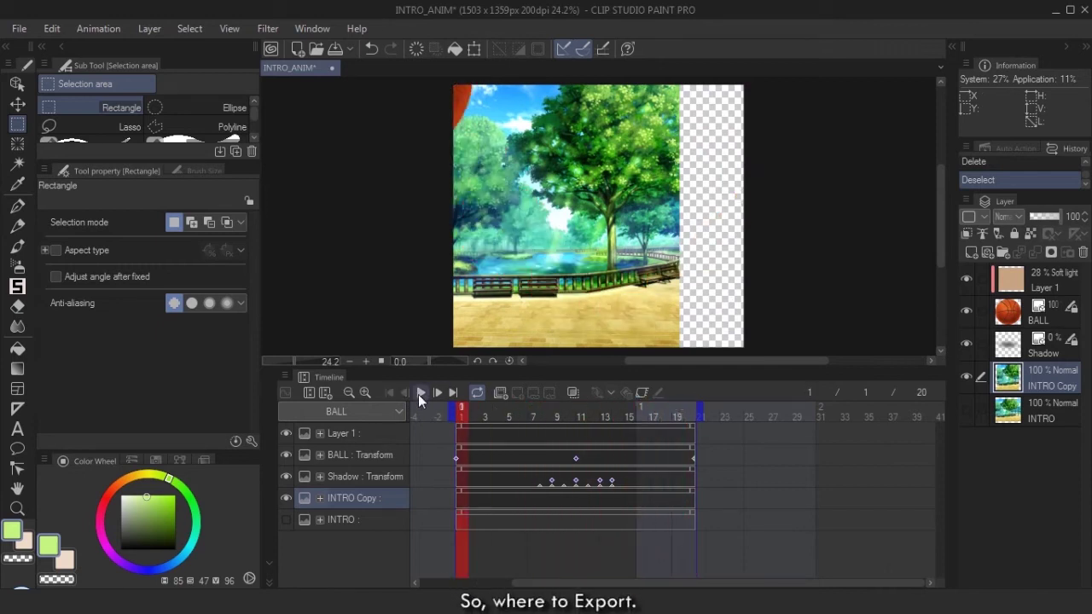
left_click(19, 30)
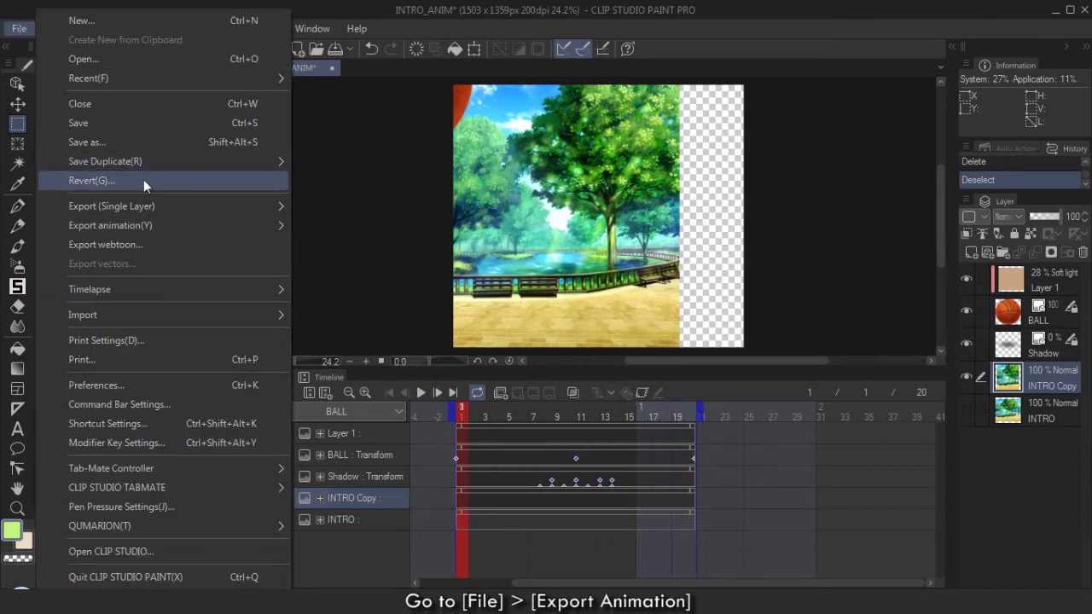
mouse_move(173, 227)
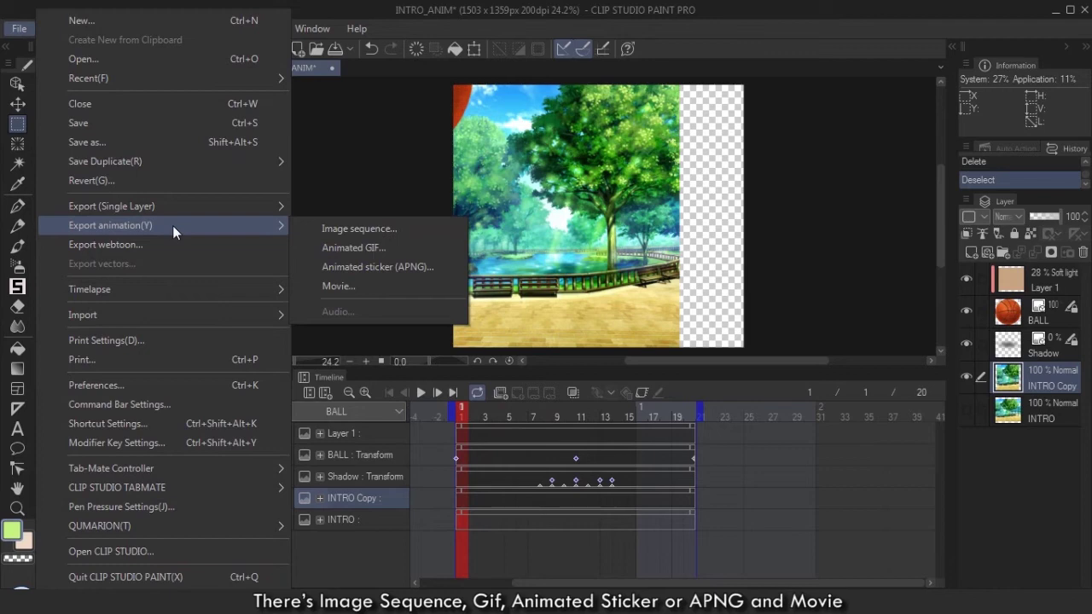
left_click(348, 247)
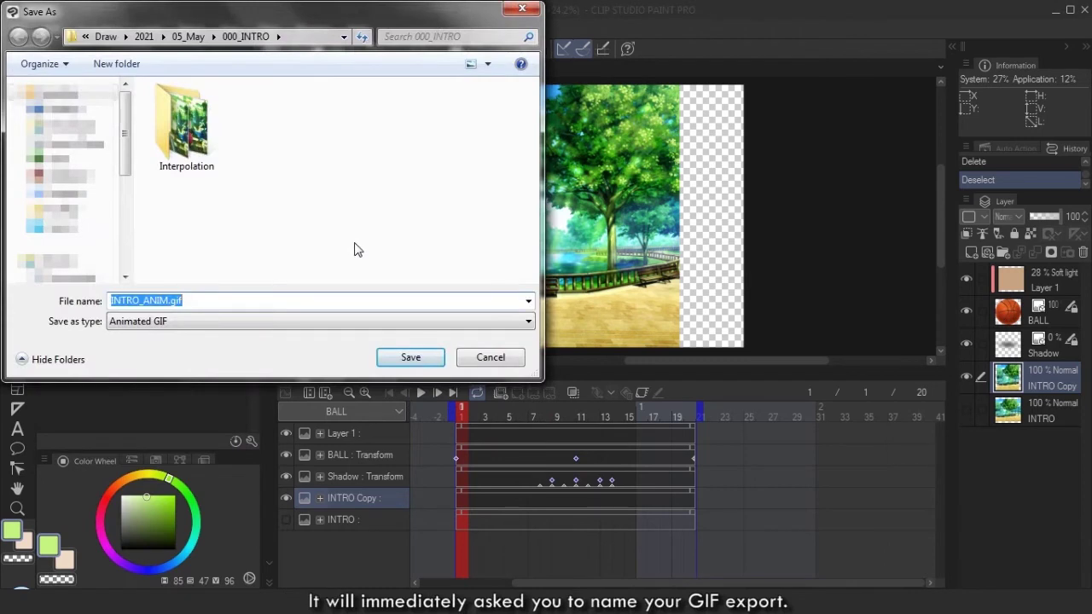
left_click(203, 304)
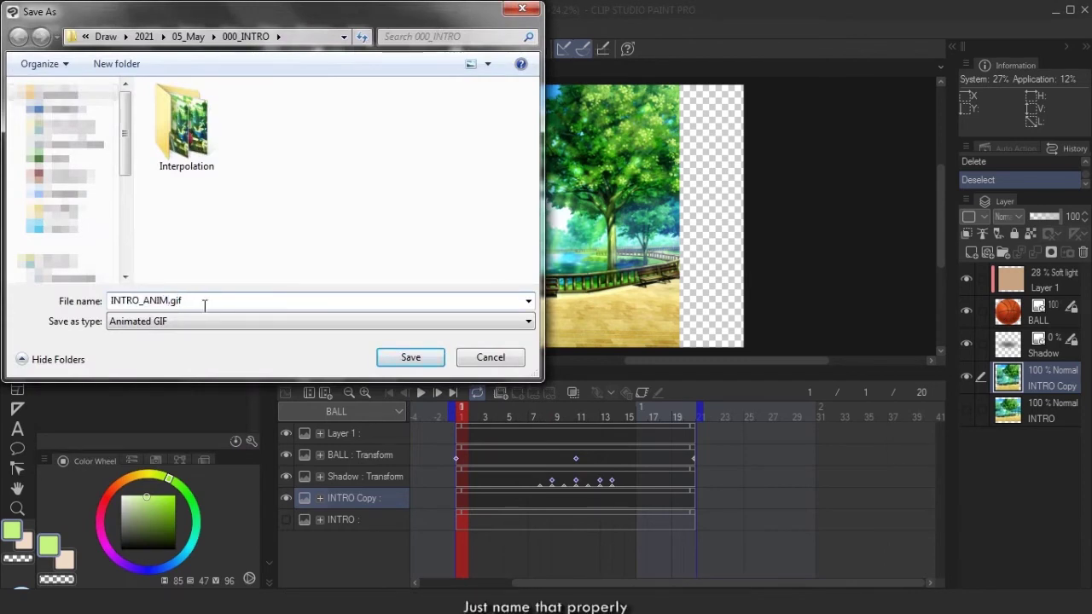
key("BackSpace")
key("BackSpace")
key("BackSpace")
key("BackSpace")
type("GIF")
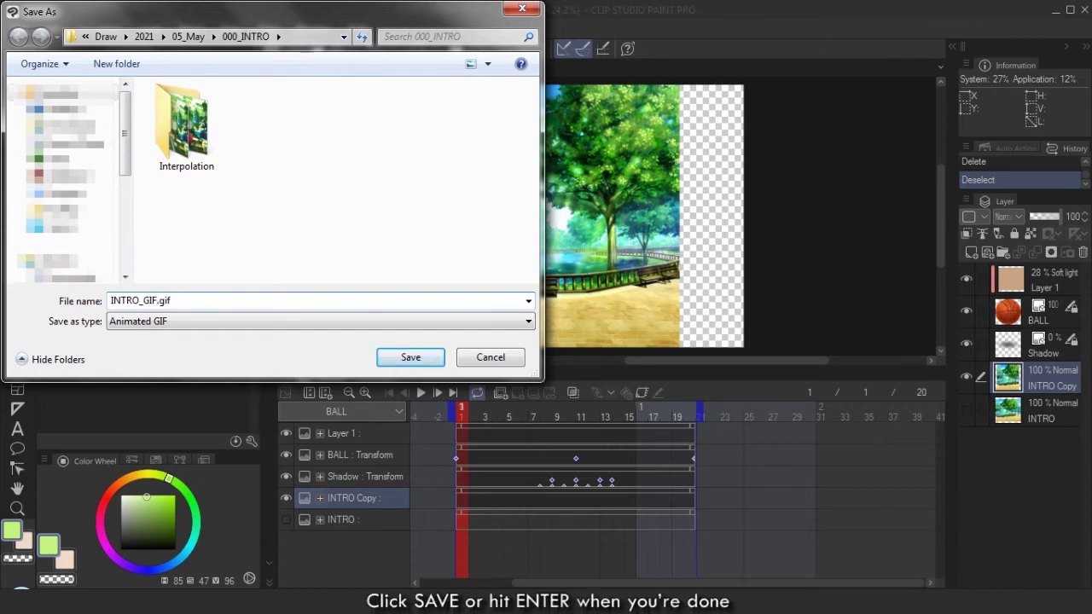
key("Return")
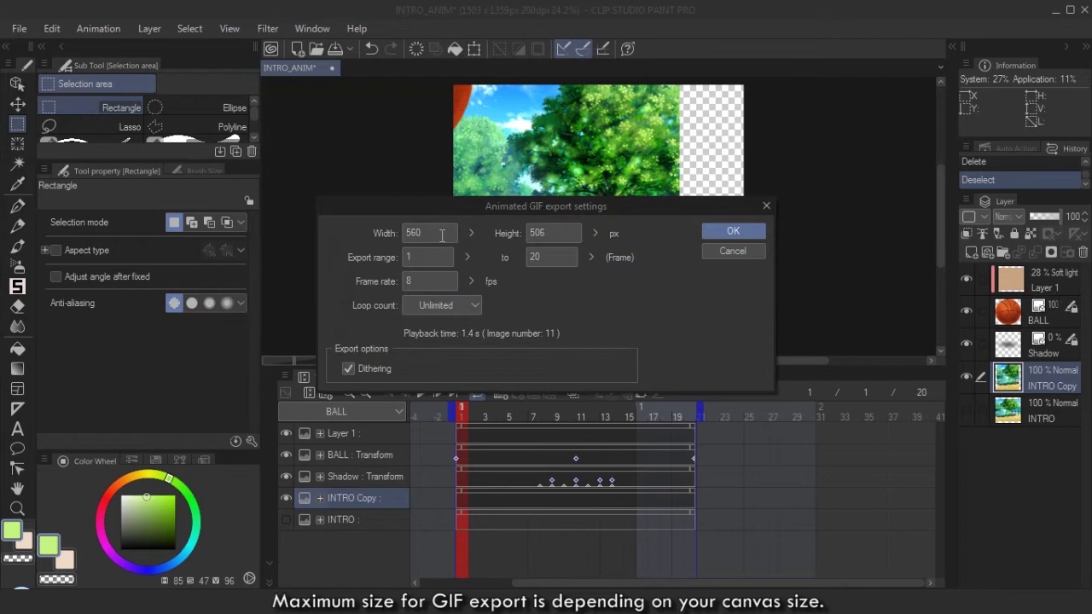
Set the GIF export width to 1000 px and the frame rate to 15 fps, and export with dithering on.
left_click(471, 233)
mouse_move(472, 239)
left_mouse_down()
mouse_move(475, 185)
mouse_move(476, 228)
mouse_move(469, 219)
left_mouse_up()
double_click(441, 232)
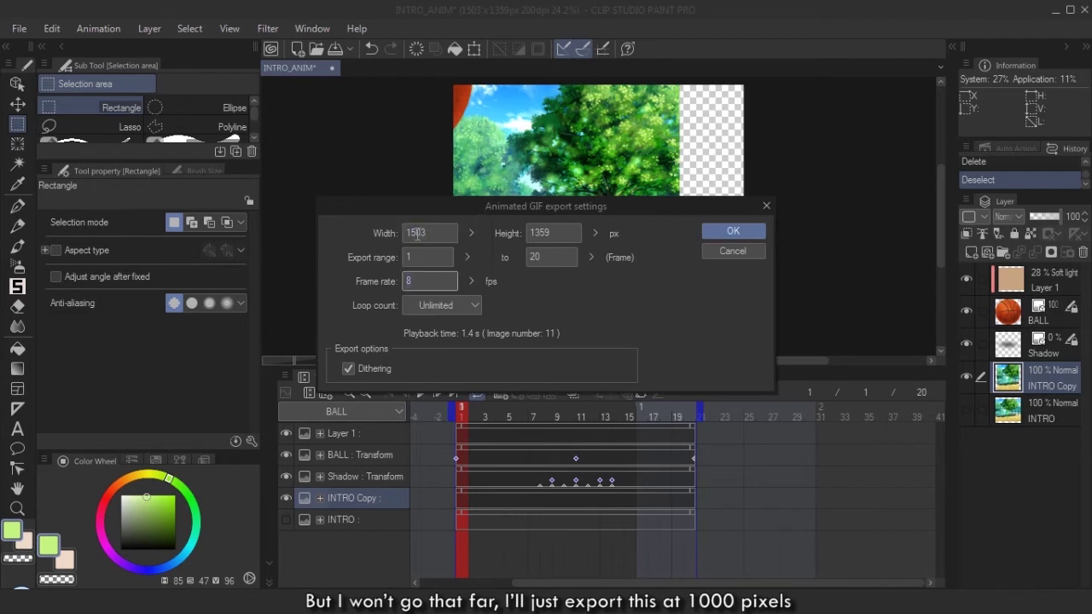
type("1000")
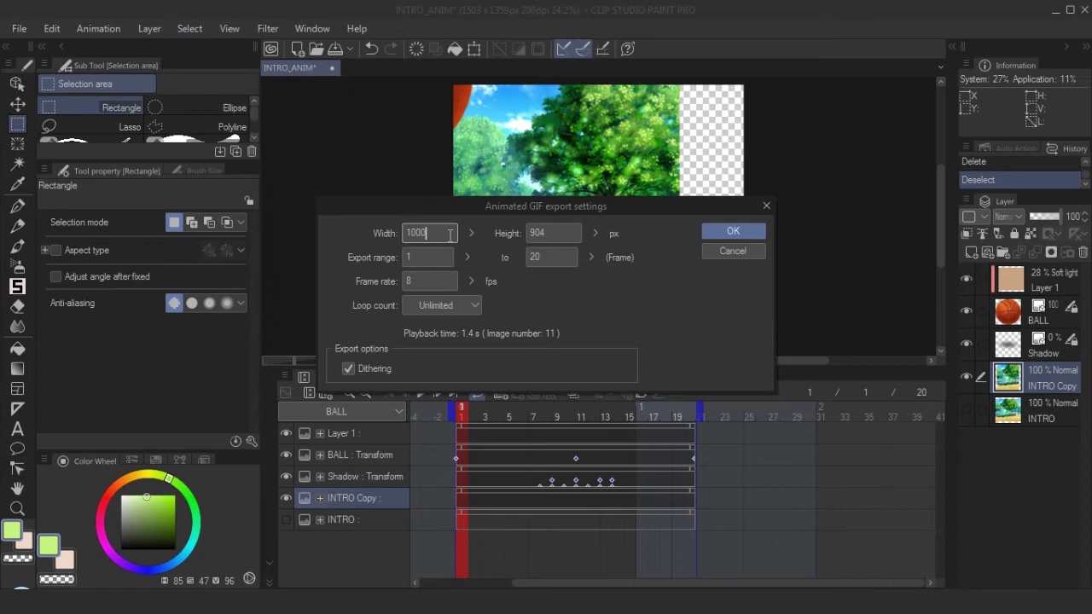
left_click_drag(435, 281, 349, 277)
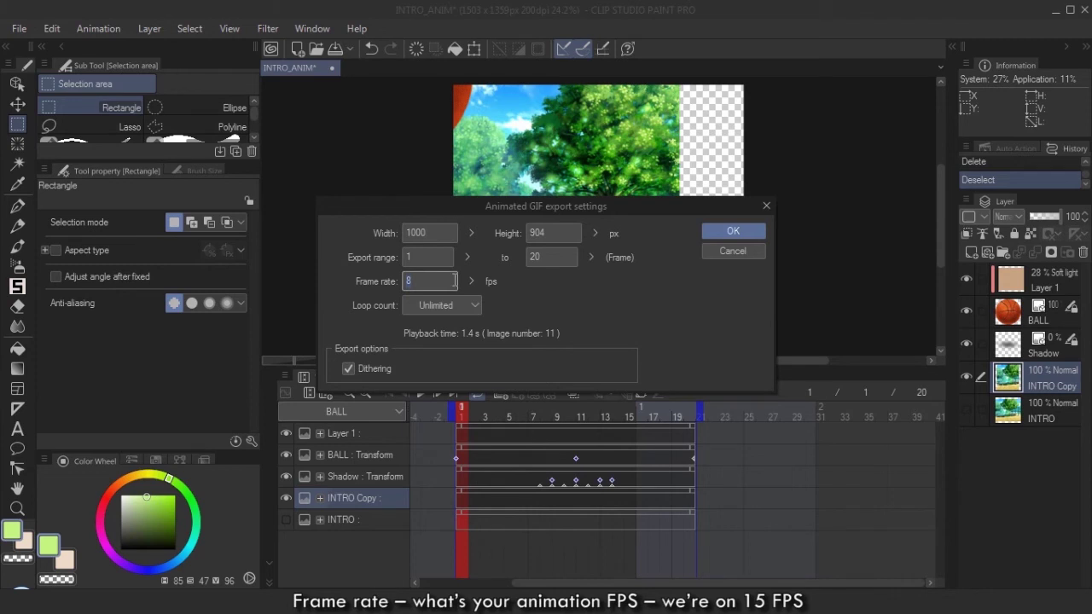
type("15")
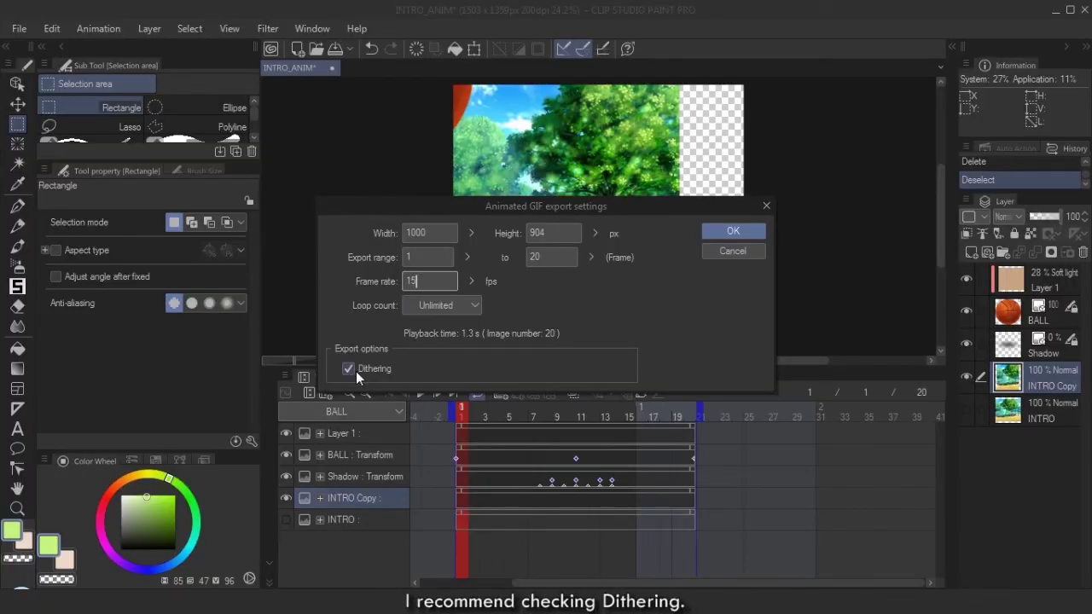
left_click(721, 232)
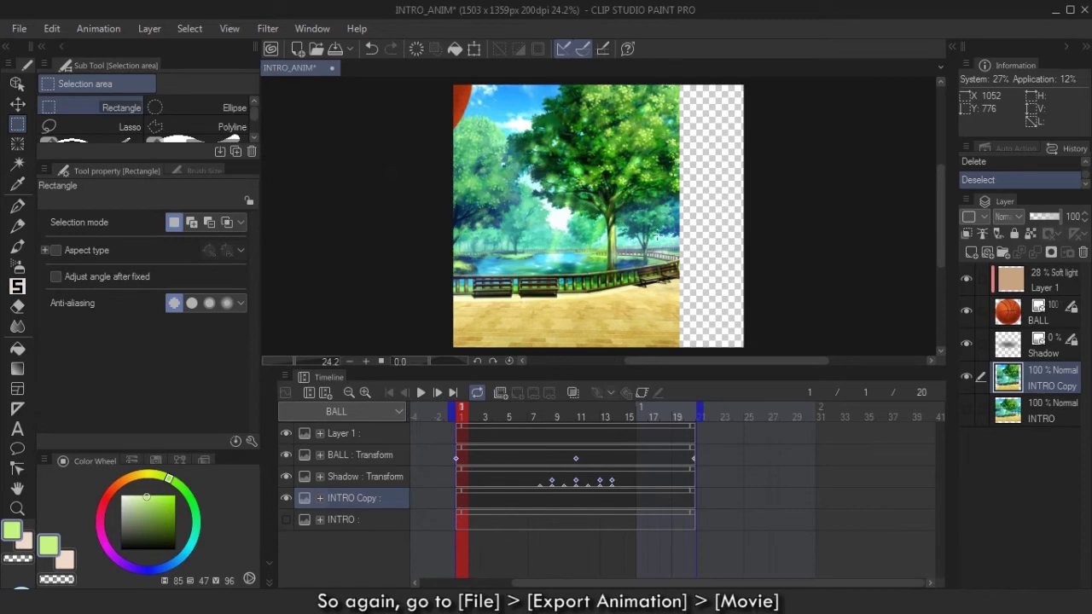
Start a movie export and save it as an MP4 named Intro_Movie in the 000_INTRO folder.
left_click(18, 28)
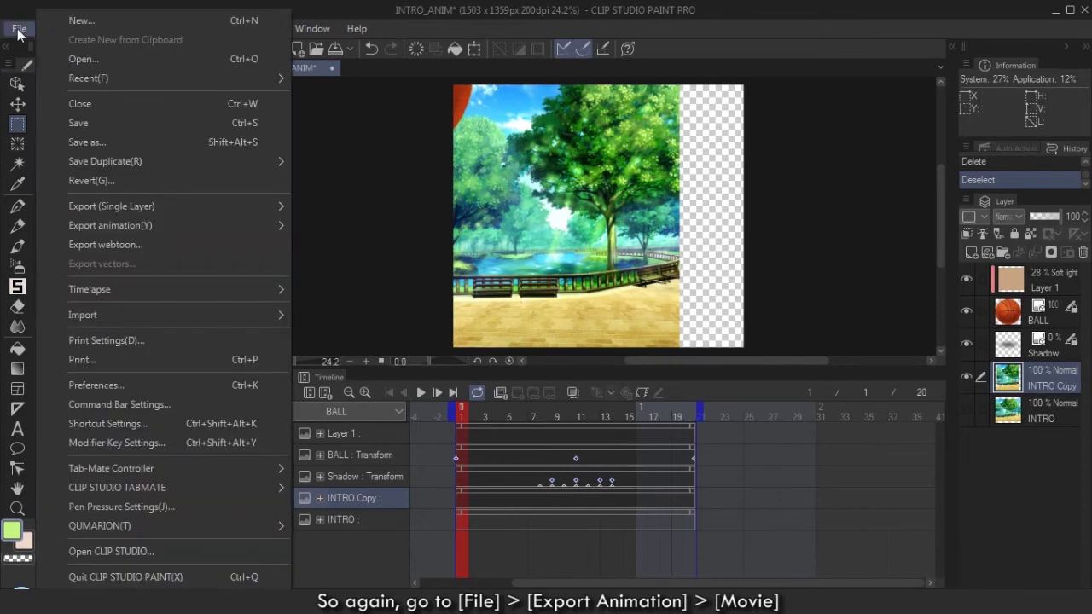
mouse_move(154, 229)
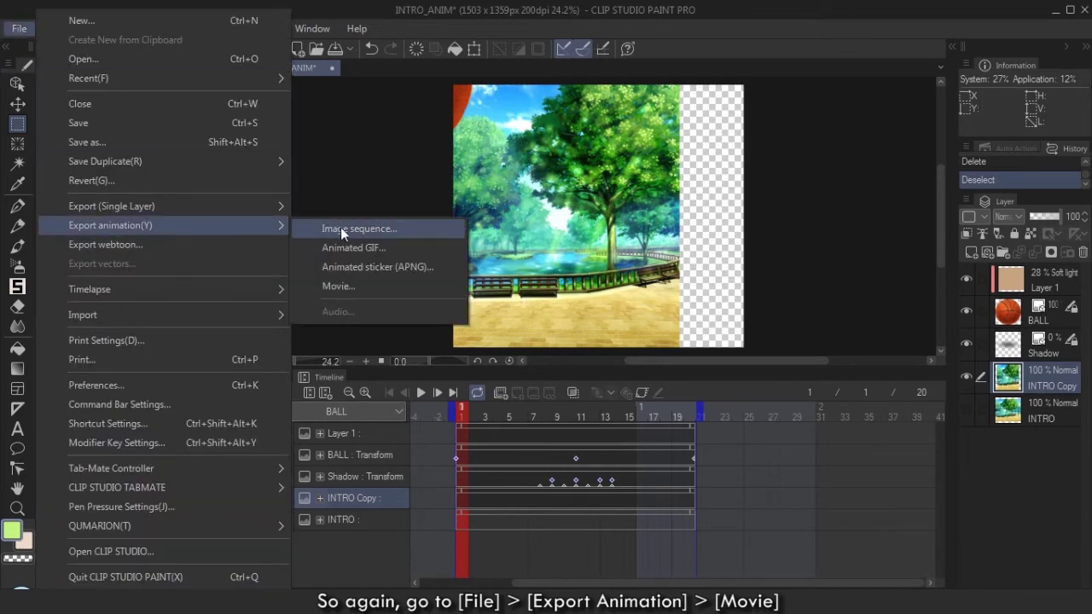
left_click(348, 280)
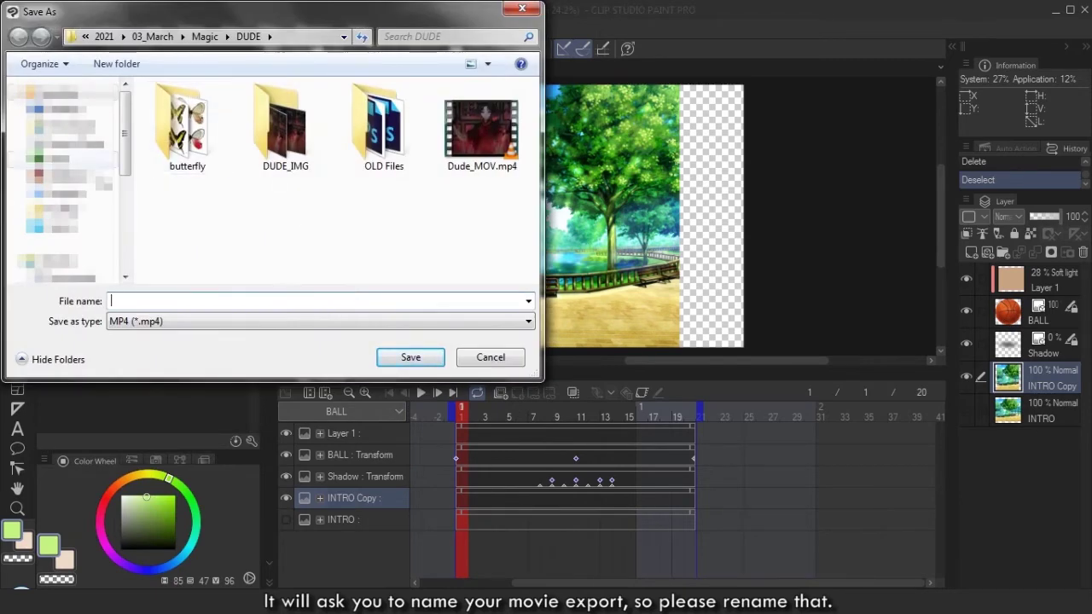
left_click(85, 209)
double_click(186, 128)
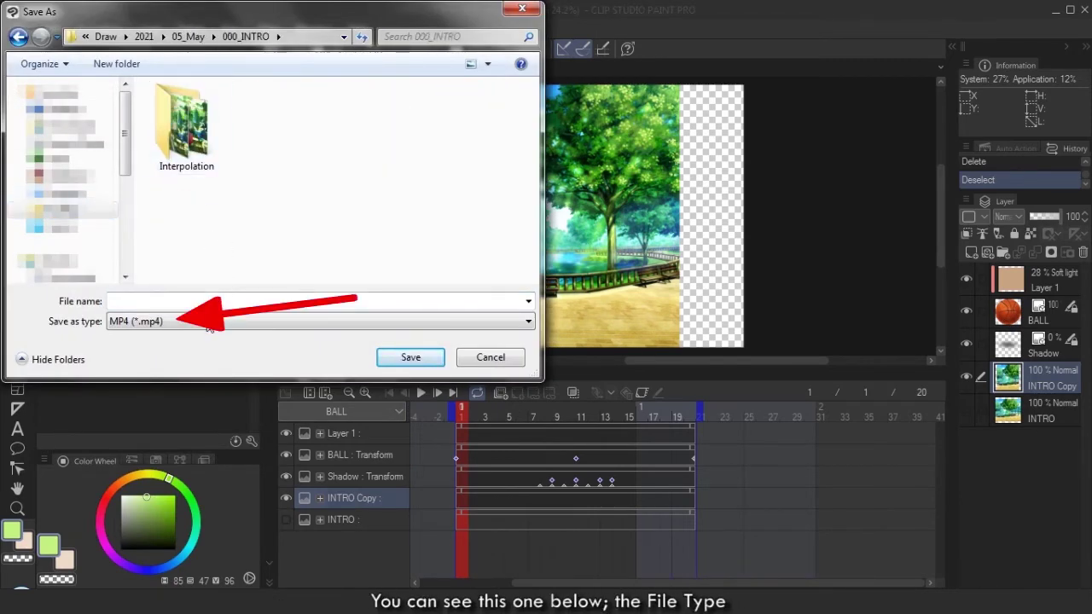
left_click(189, 300)
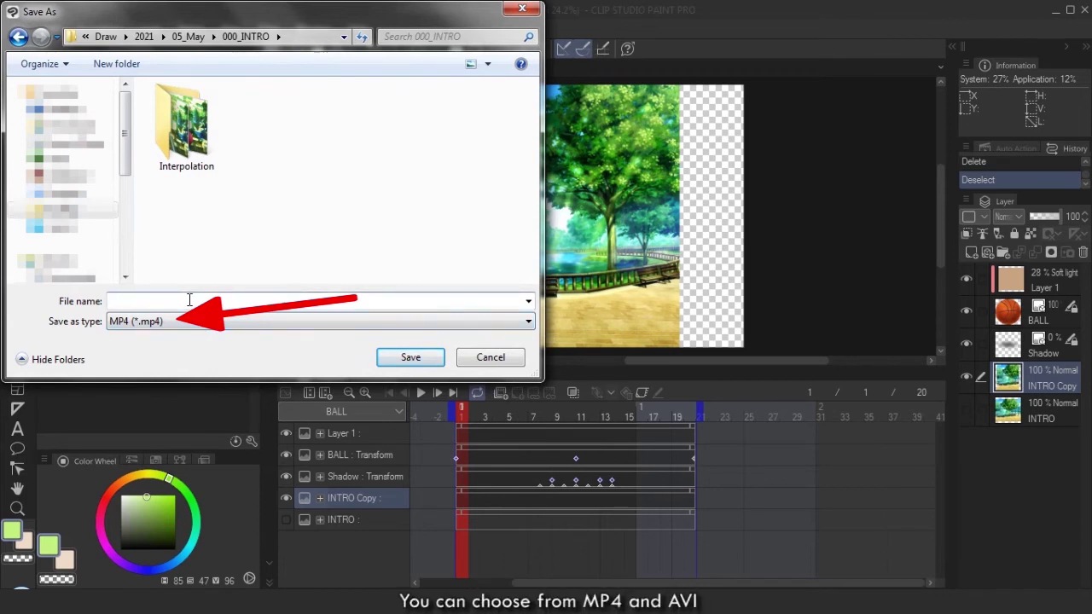
type("Intro_Movie")
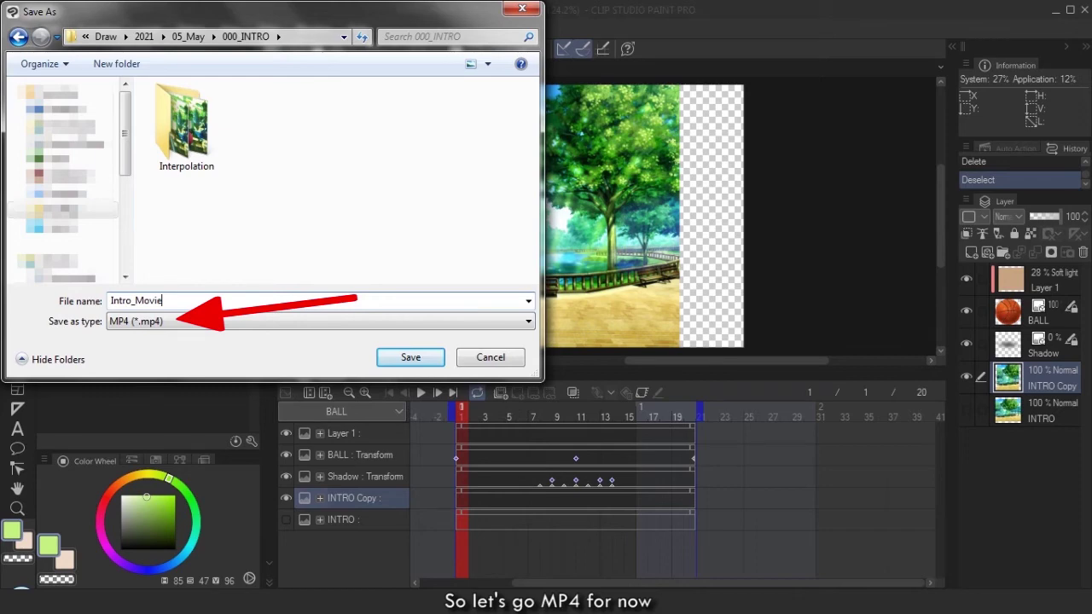
key("Return")
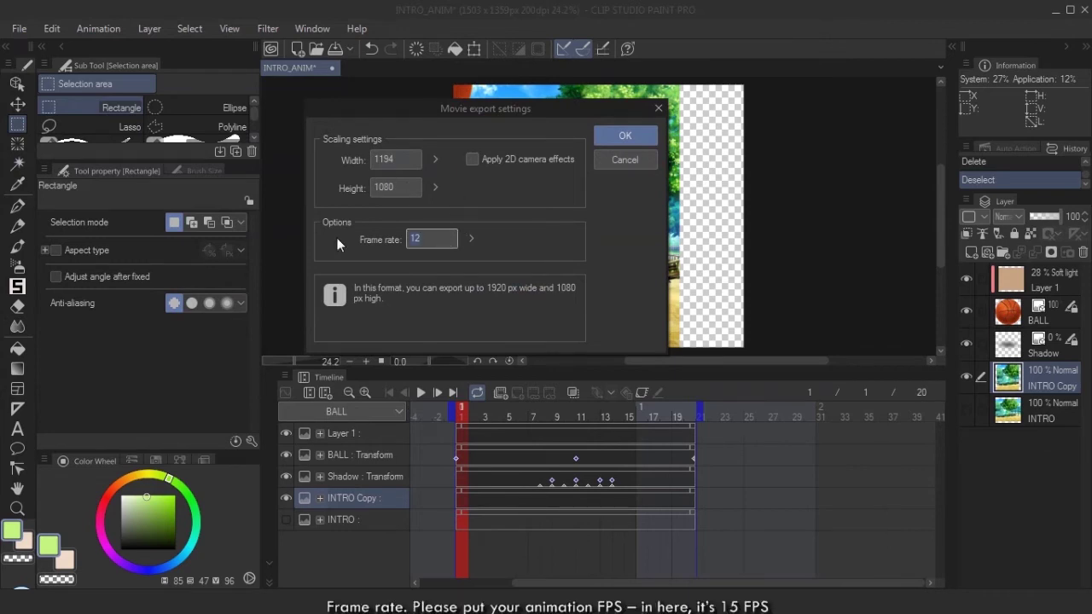
Set the movie frame rate to 15, enable 2D camera effects and export the movie.
key("BackSpace")
key("BackSpace")
type("15")
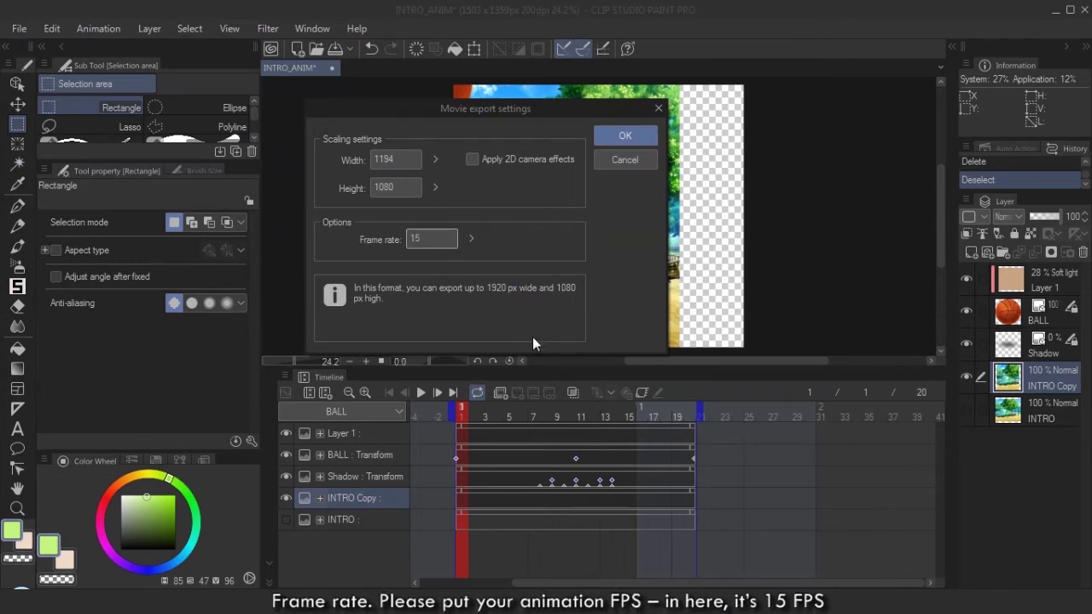
mouse_move(498, 109)
left_mouse_down()
mouse_move(529, 90)
mouse_move(511, 98)
left_mouse_up()
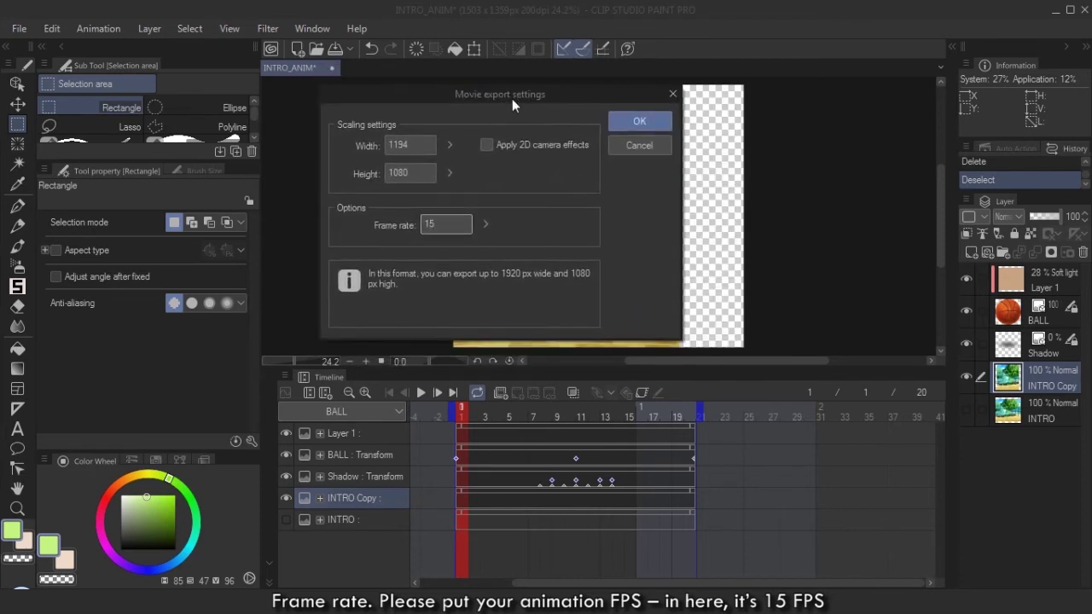
left_click(487, 146)
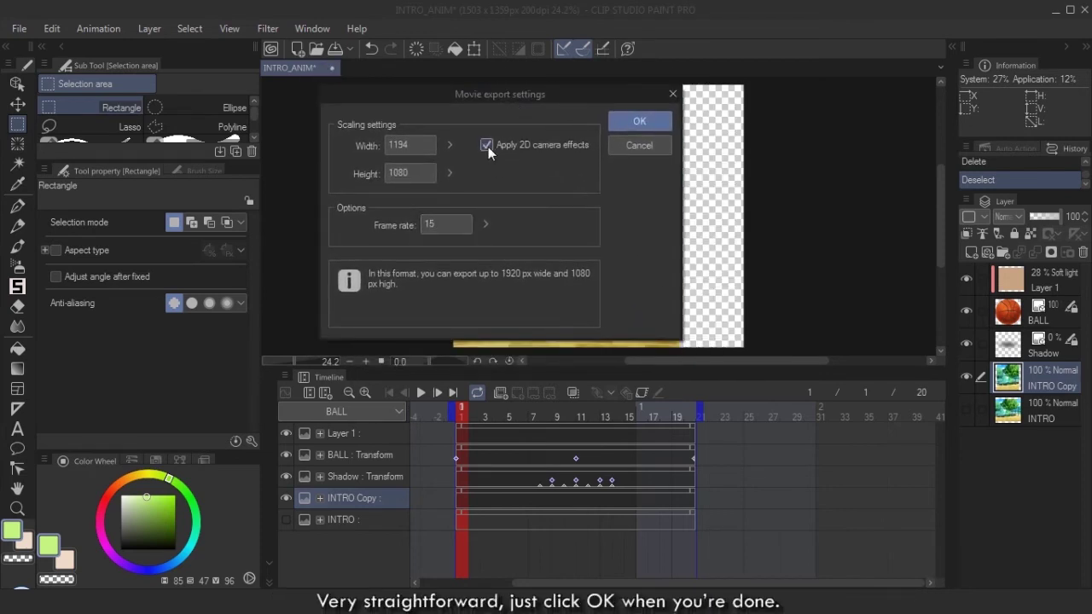
left_click(626, 121)
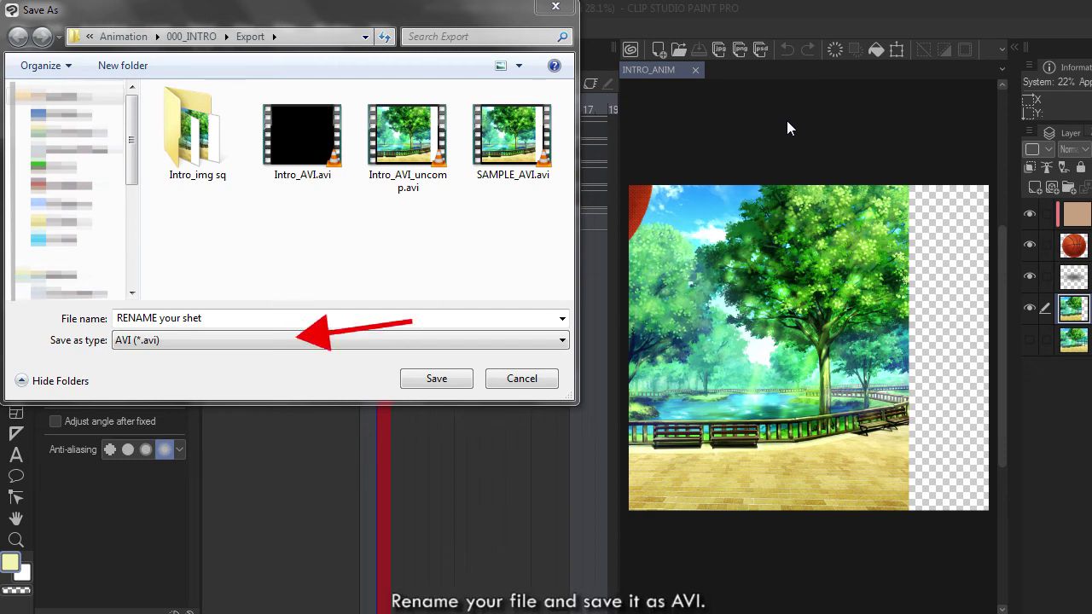
Save a movie export as AVI and accept the AVI1.0 settings with transparency enabled.
key("Return")
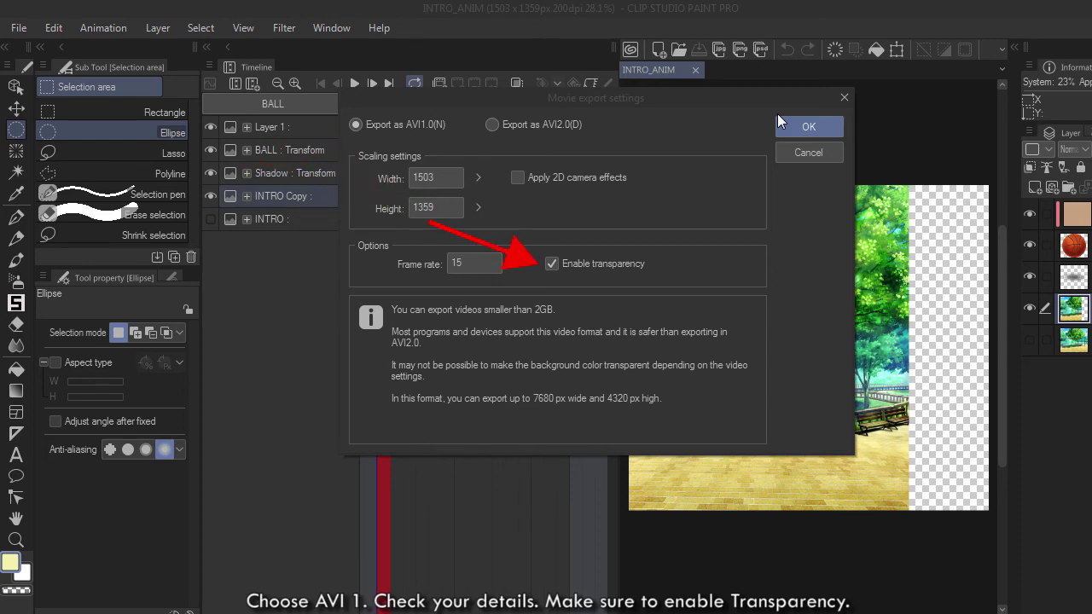
left_click(781, 125)
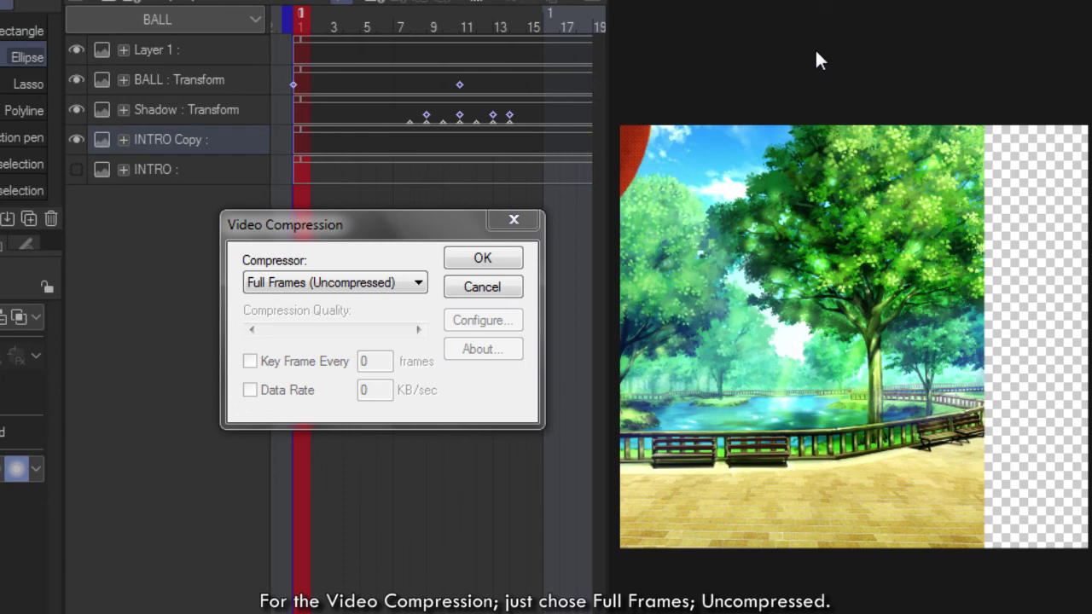
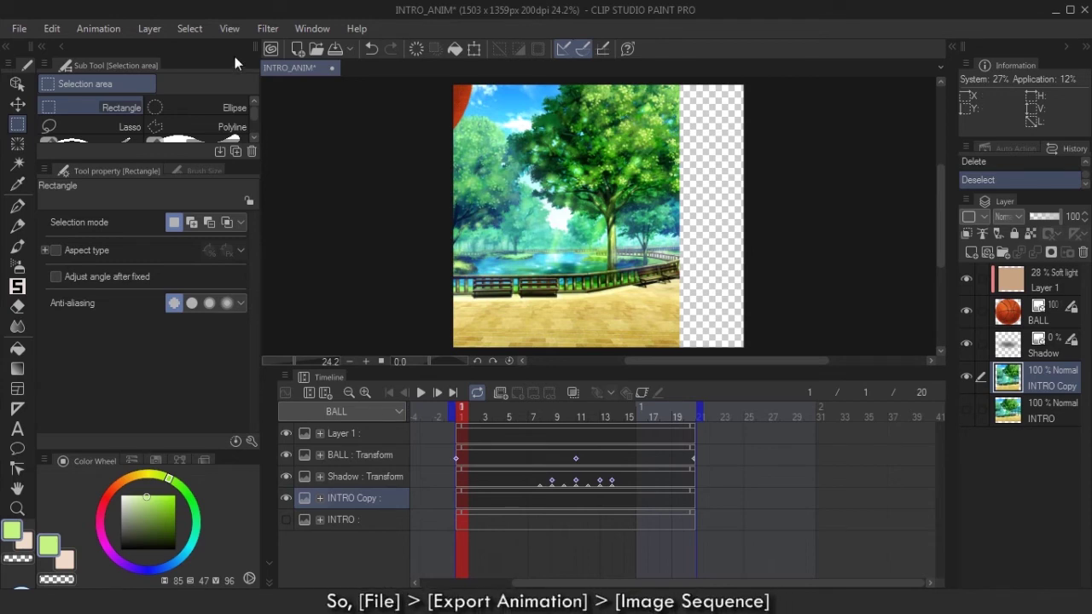
Start an image sequence export and set its destination to a new folder named Intro_img sq inside 05_May\000_INTRO.
left_click(19, 31)
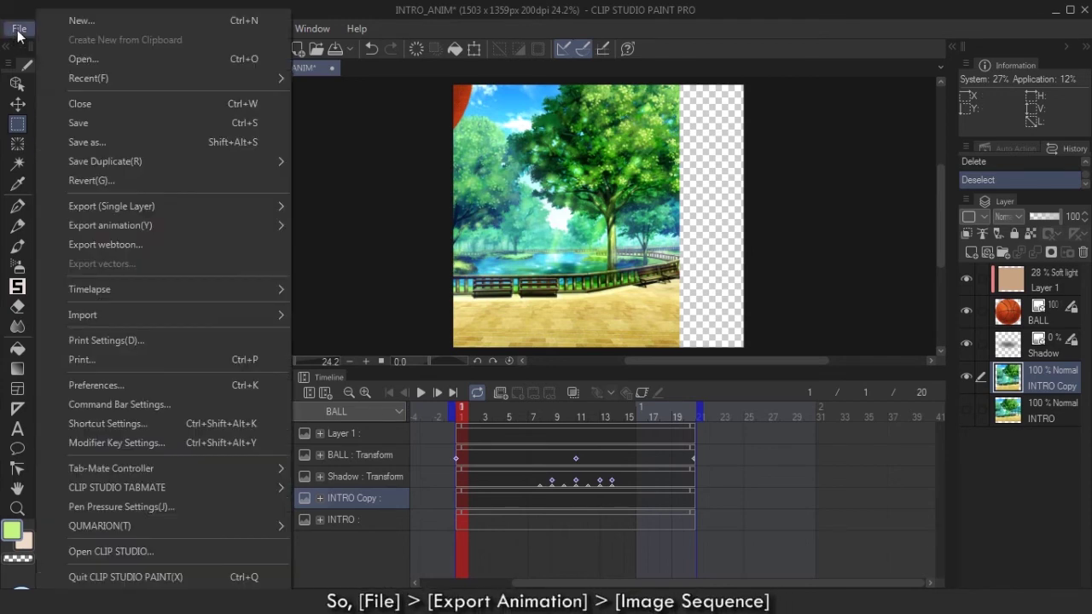
mouse_move(262, 234)
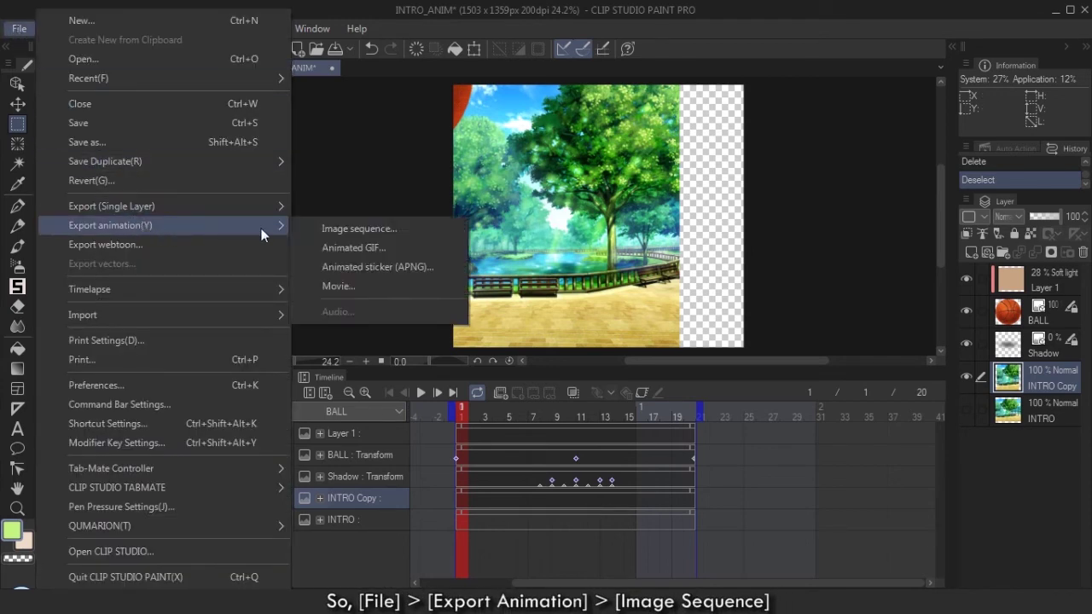
left_click(352, 228)
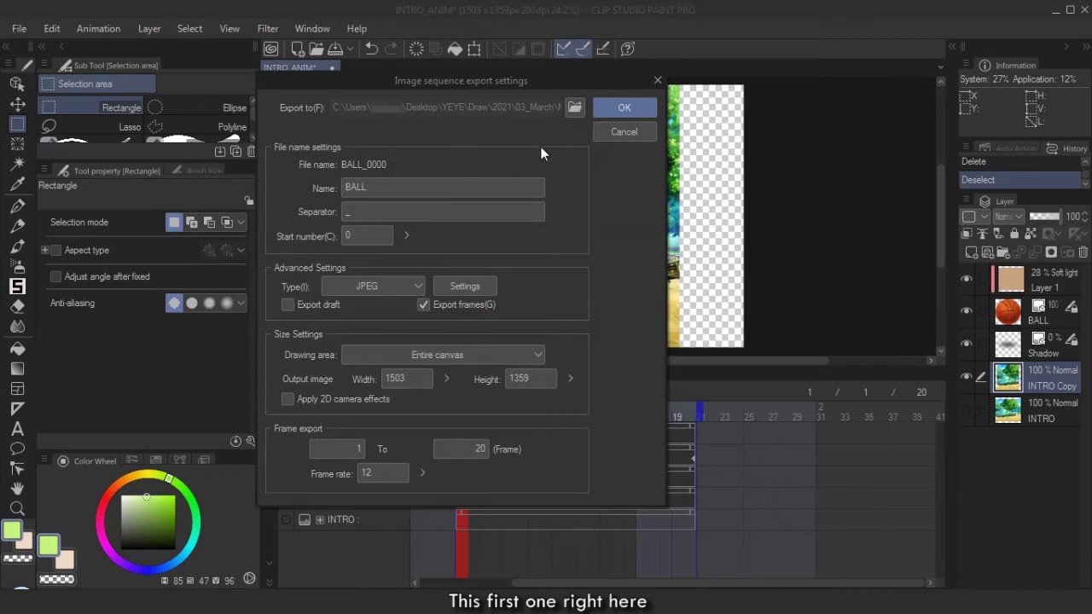
left_click(575, 107)
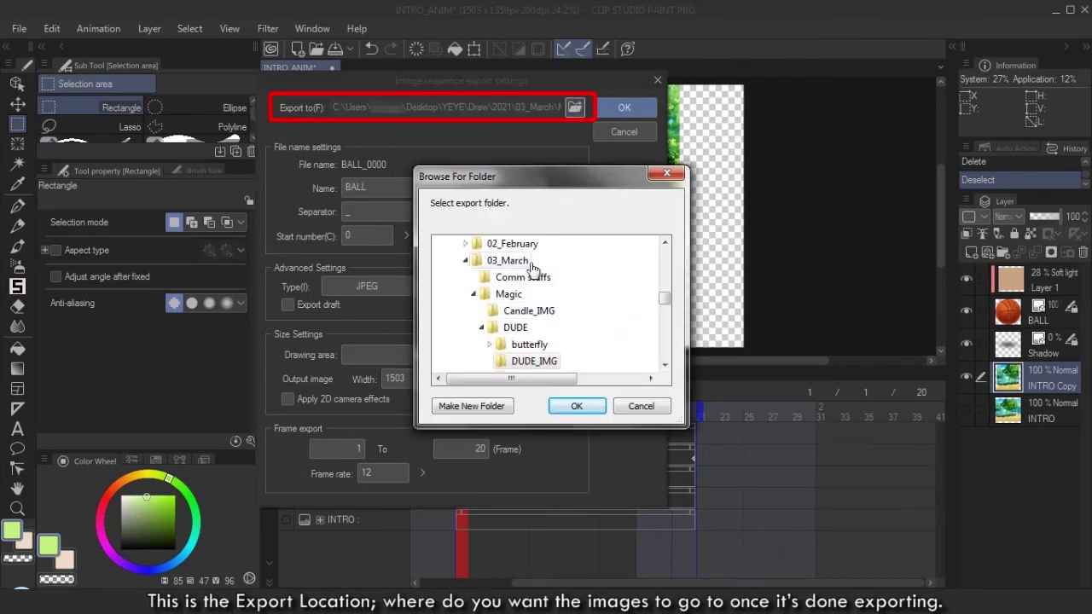
double_click(516, 260)
double_click(480, 294)
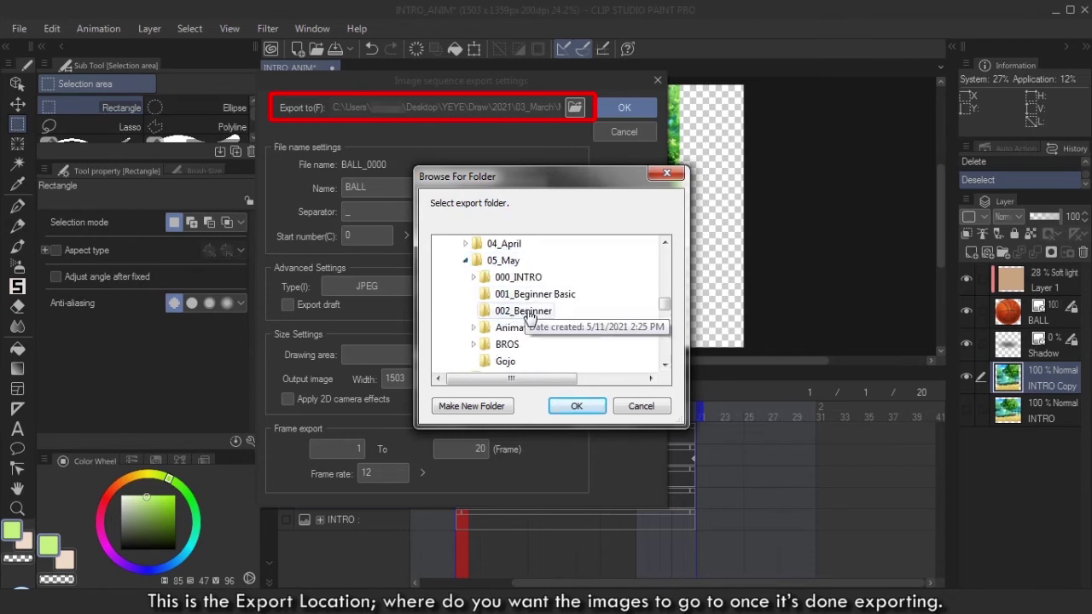
left_click(484, 281)
double_click(483, 282)
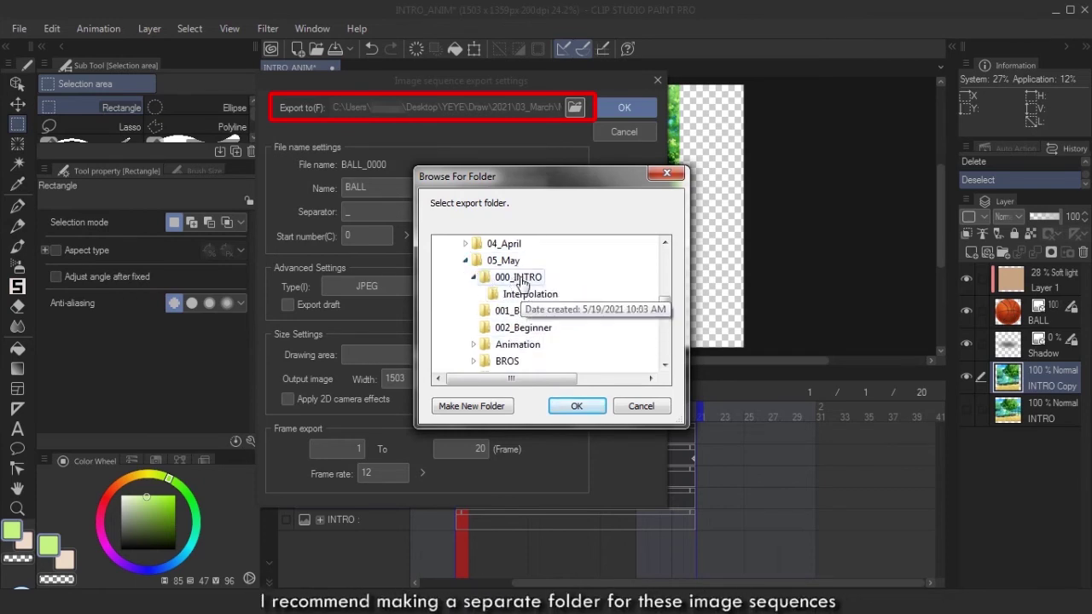
left_click(471, 406)
type("In")
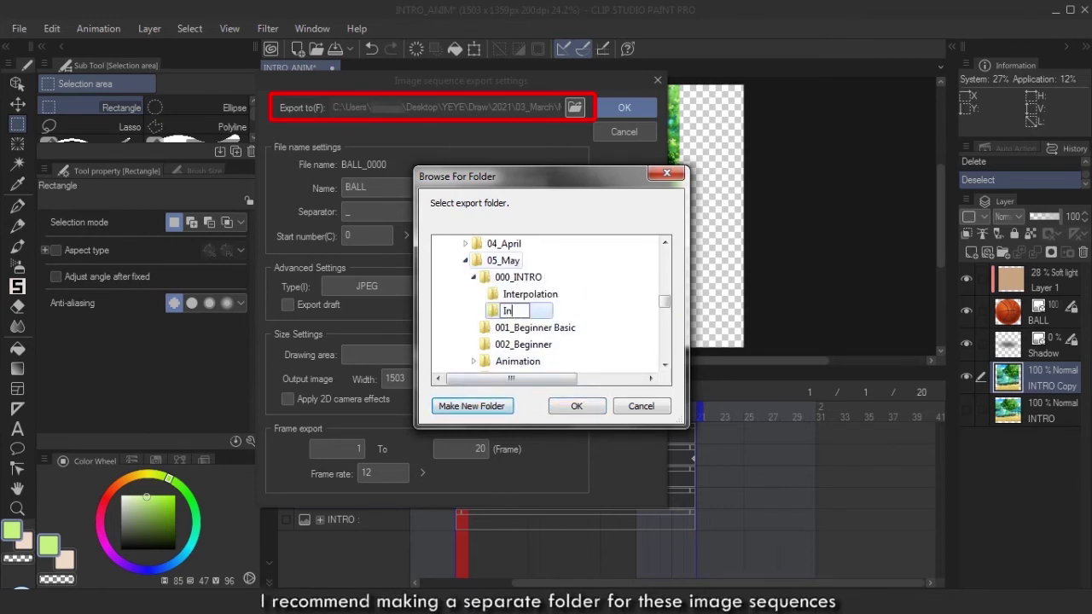
type("tro_img sq")
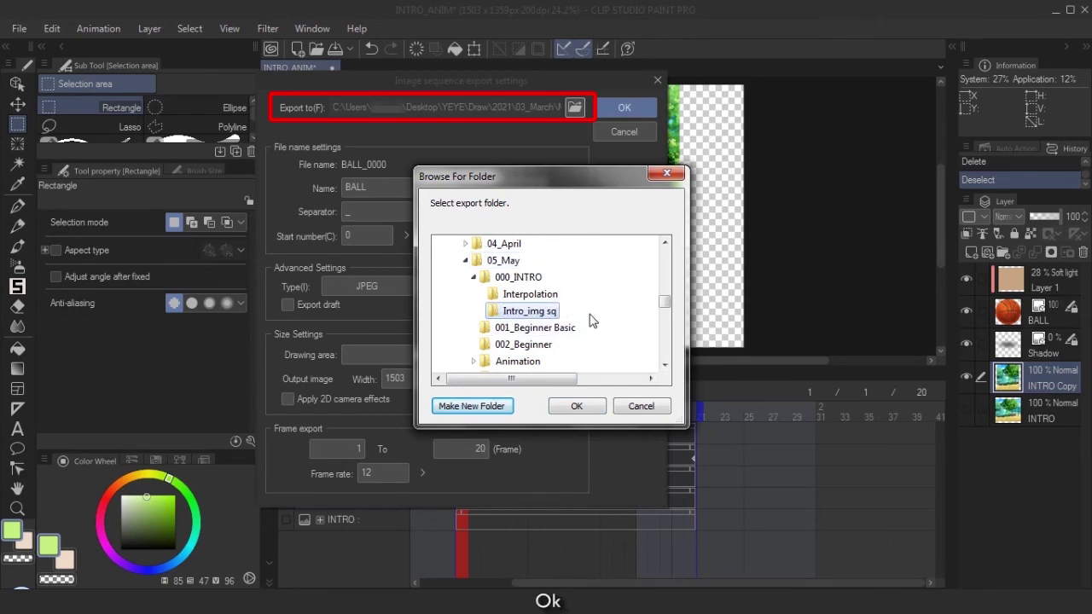
left_click(576, 406)
Set the image sequence's start number to 0, keeping the name BALL and the underscore separator.
left_click_drag(401, 188, 294, 188)
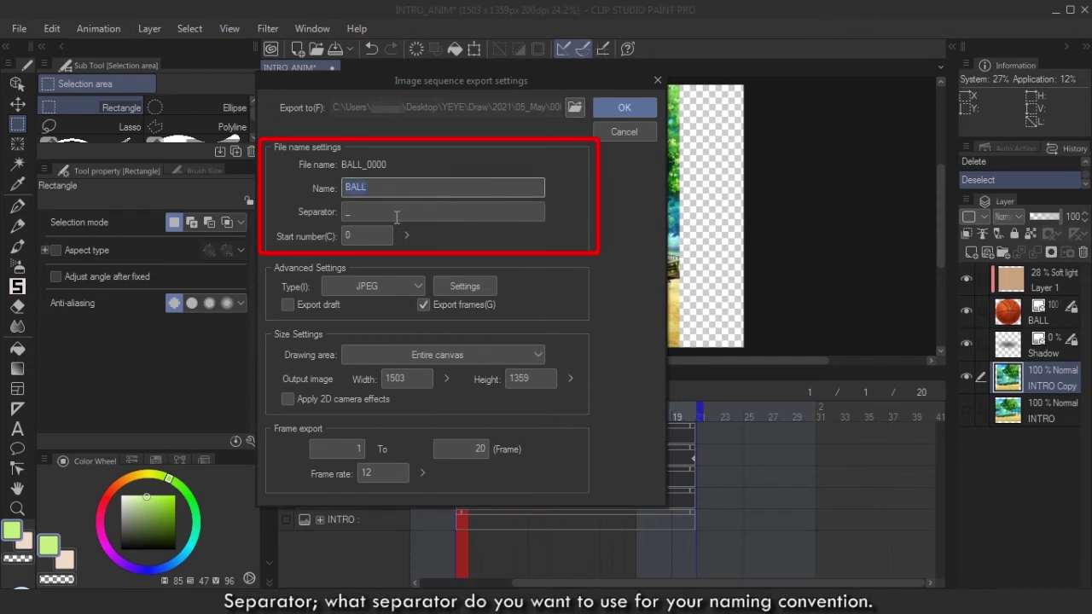
left_click_drag(398, 213, 286, 213)
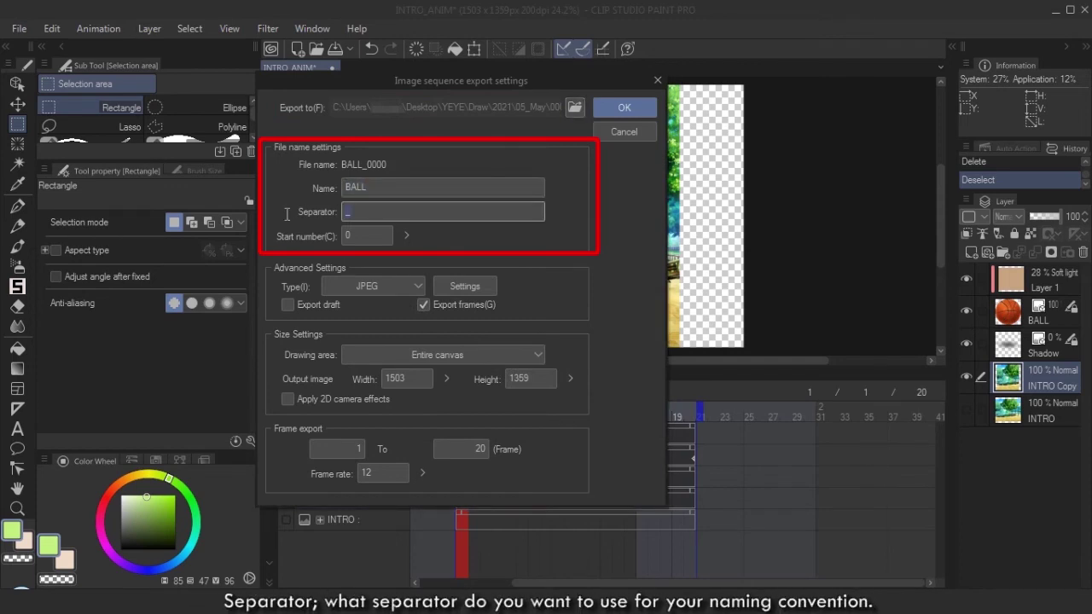
left_click(372, 237)
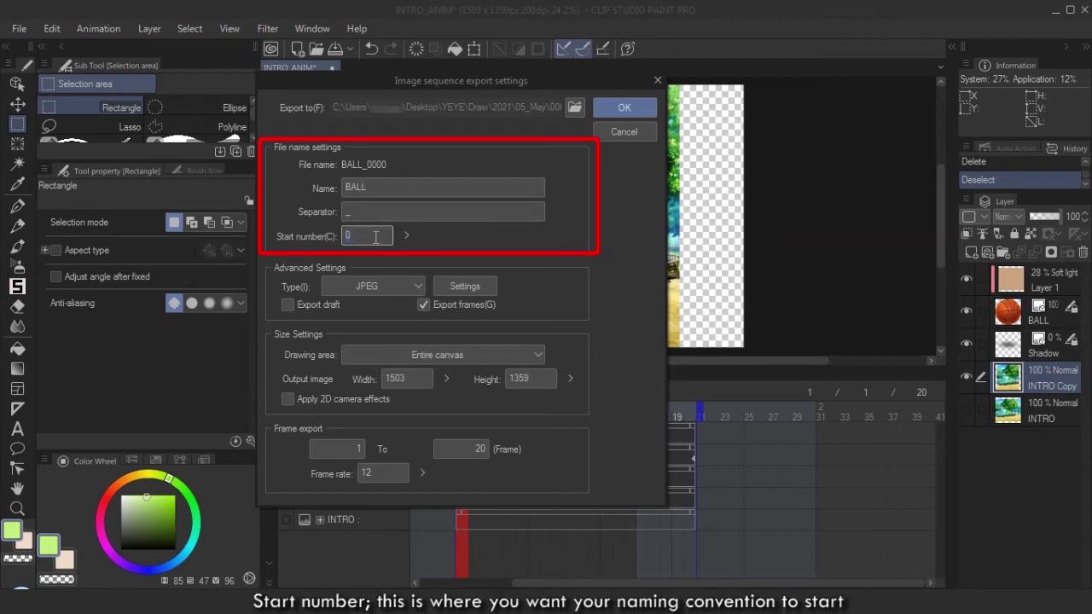
left_click_drag(407, 238, 307, 239)
type("0")
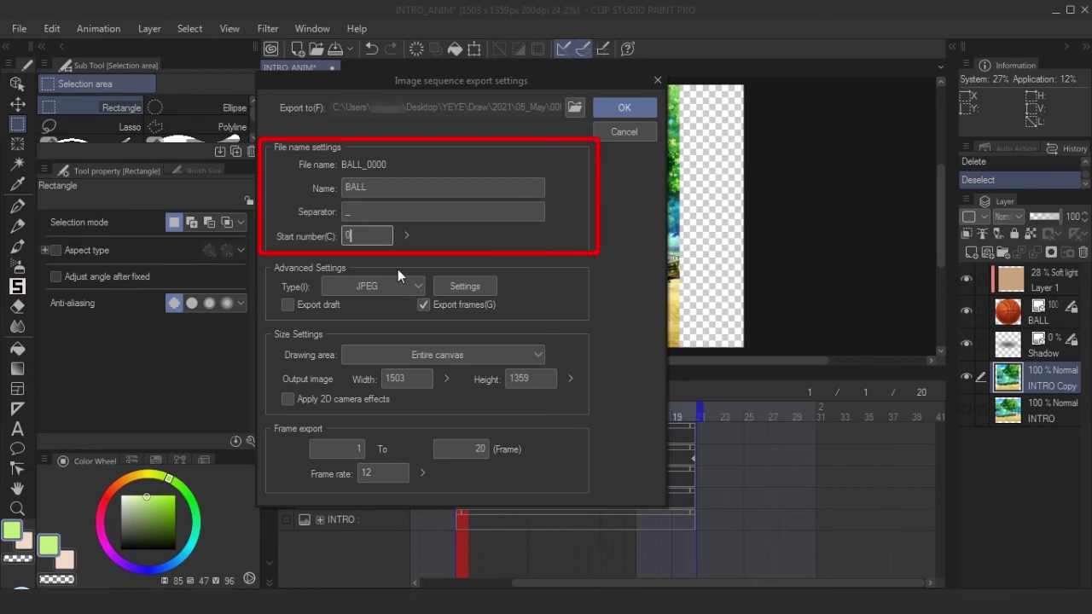
Review the image type and drawing area choices for the sequence, leaving them at JPEG and Entire canvas.
left_click(367, 290)
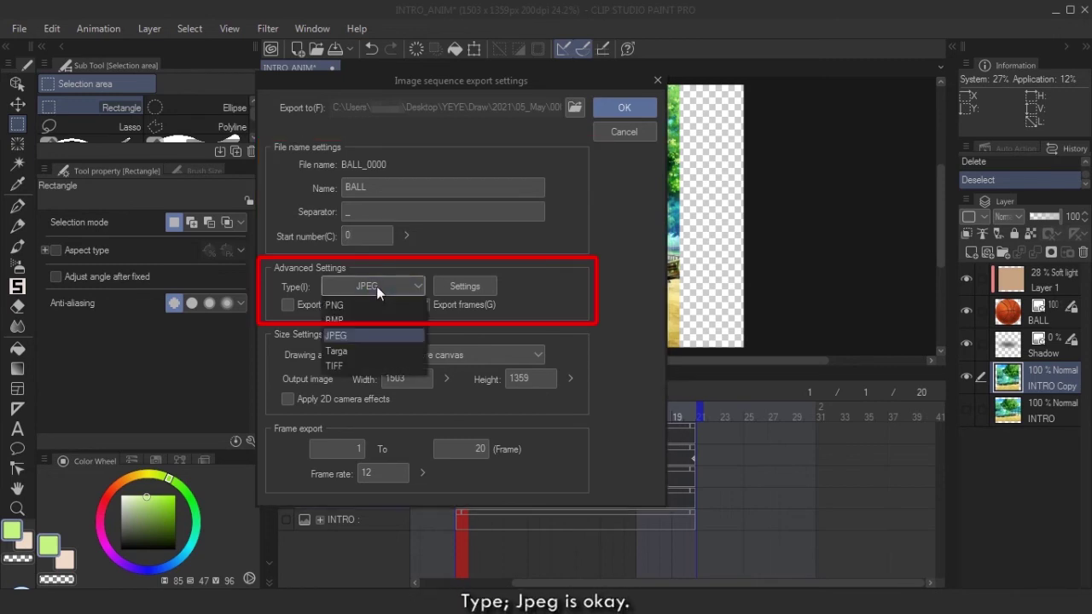
left_click(544, 261)
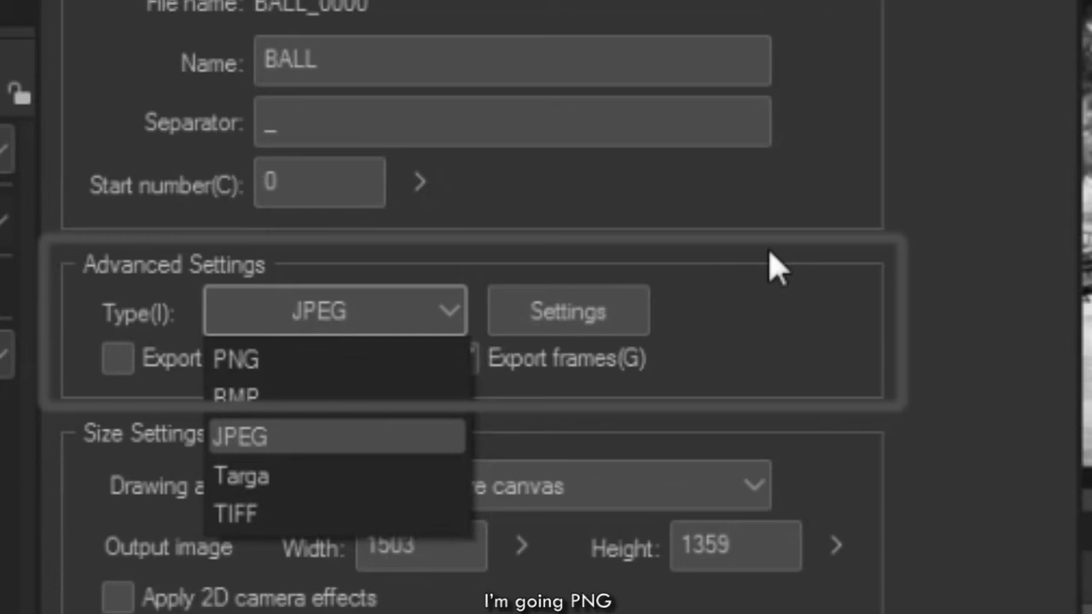
left_click(772, 266)
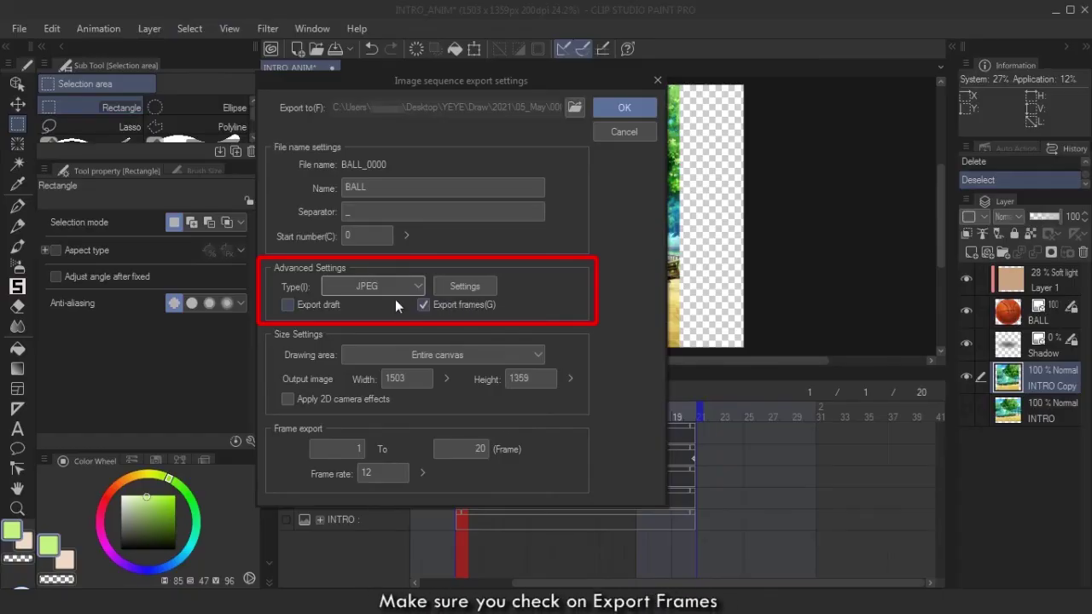
left_click(436, 355)
left_click(436, 357)
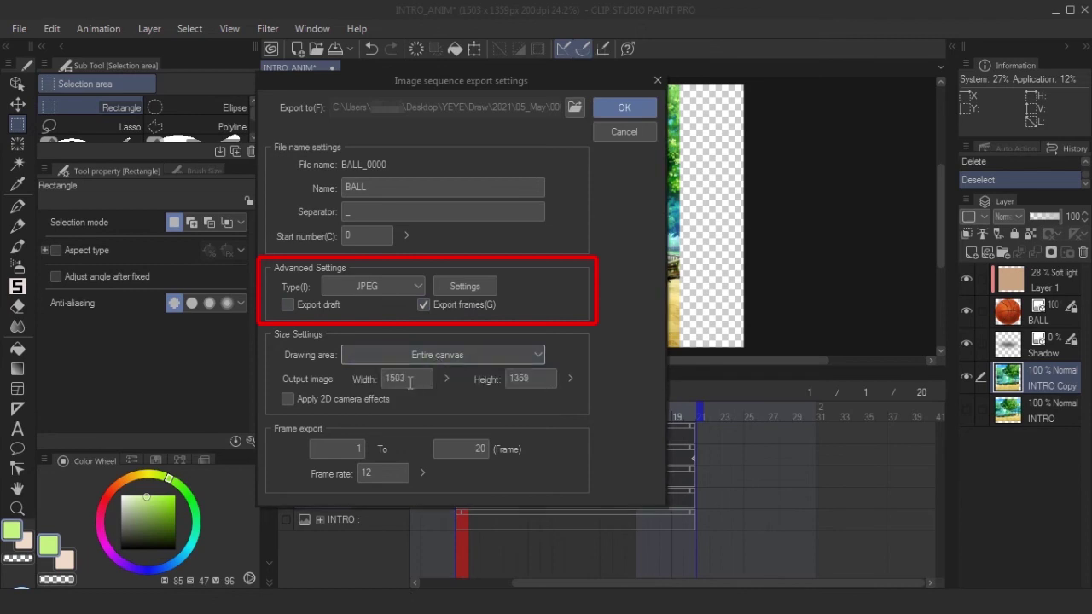
Set the sequence's frame rate to 15 and image type to PNG, and export it.
left_click(413, 379)
left_click(524, 382)
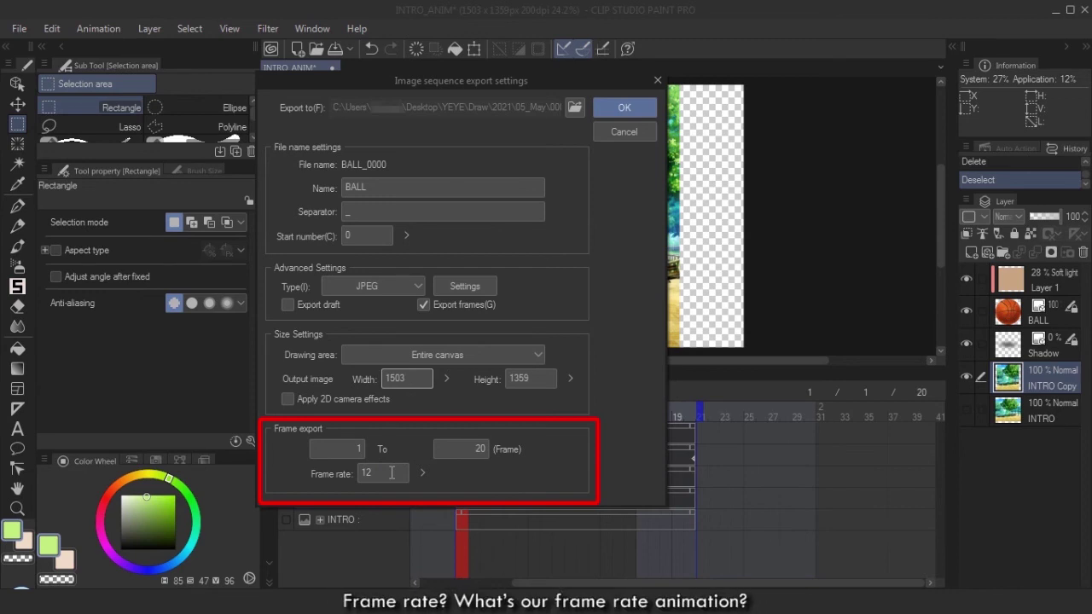
double_click(392, 473)
type("15")
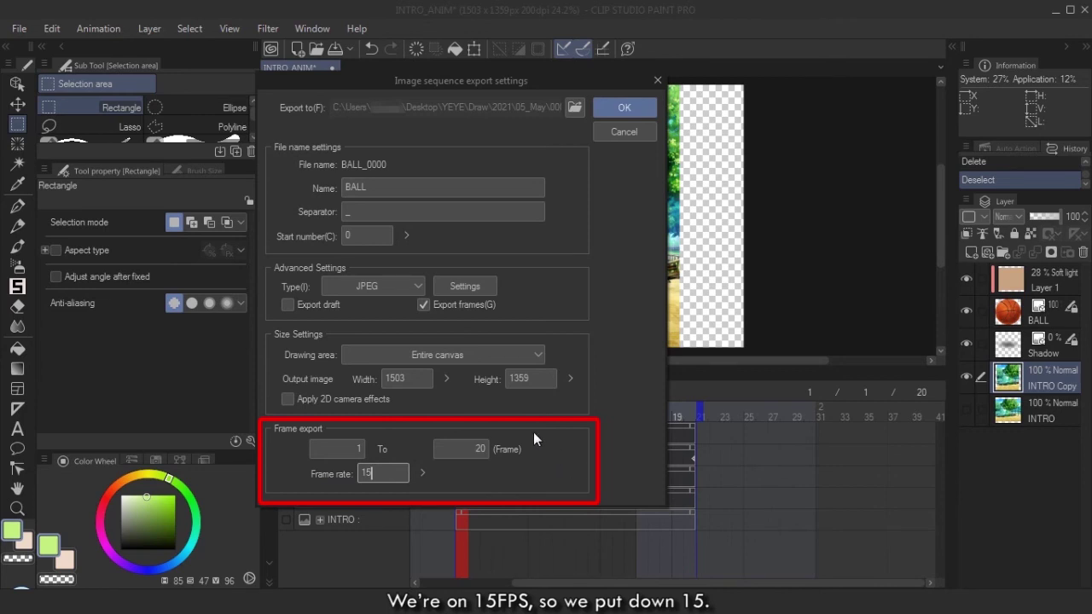
left_click(394, 281)
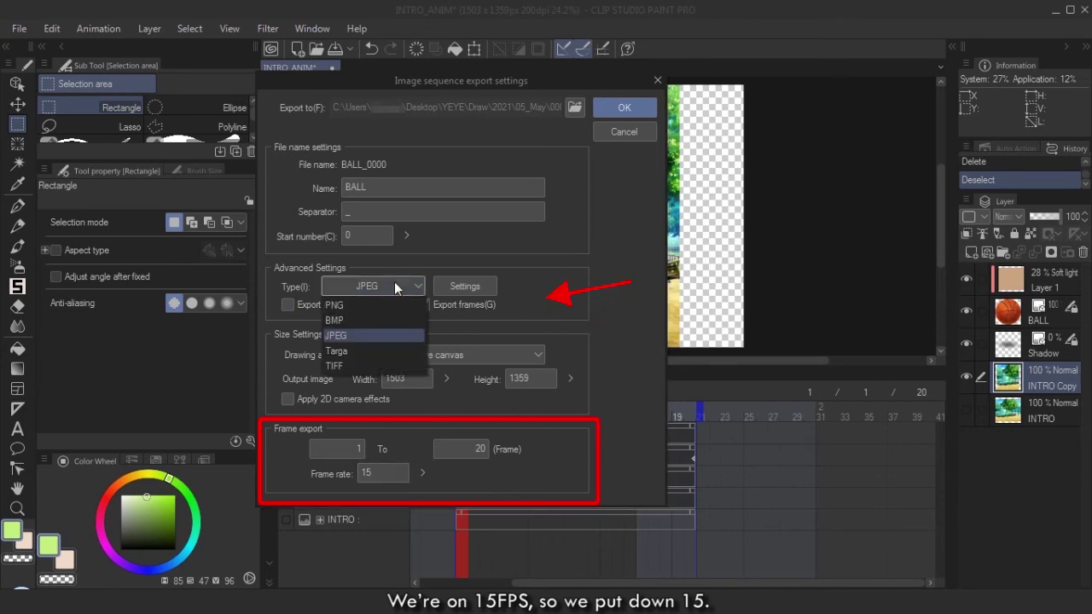
left_click(369, 304)
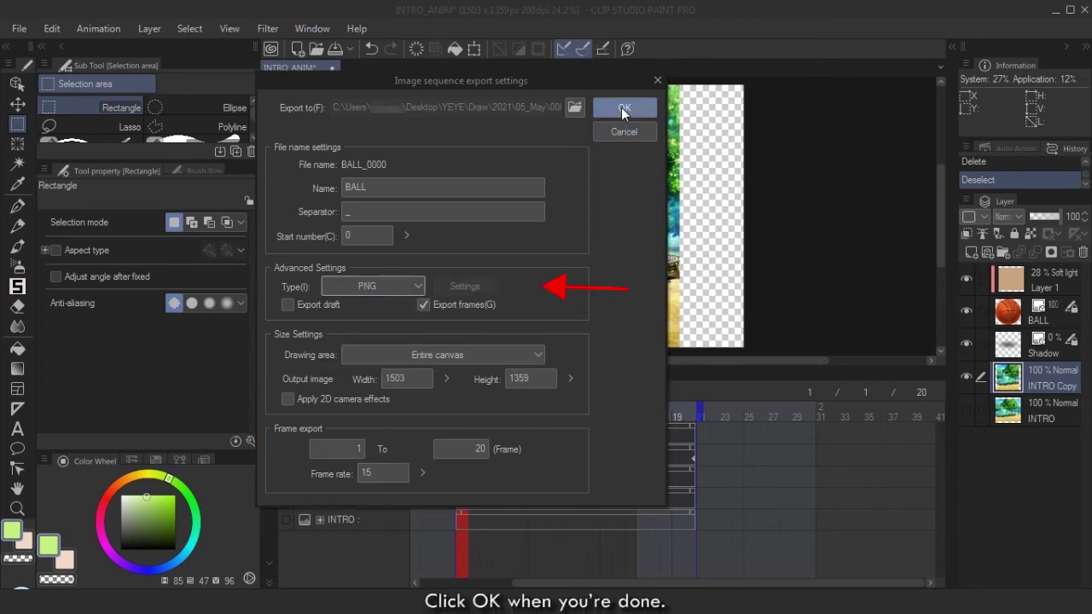
left_click(621, 107)
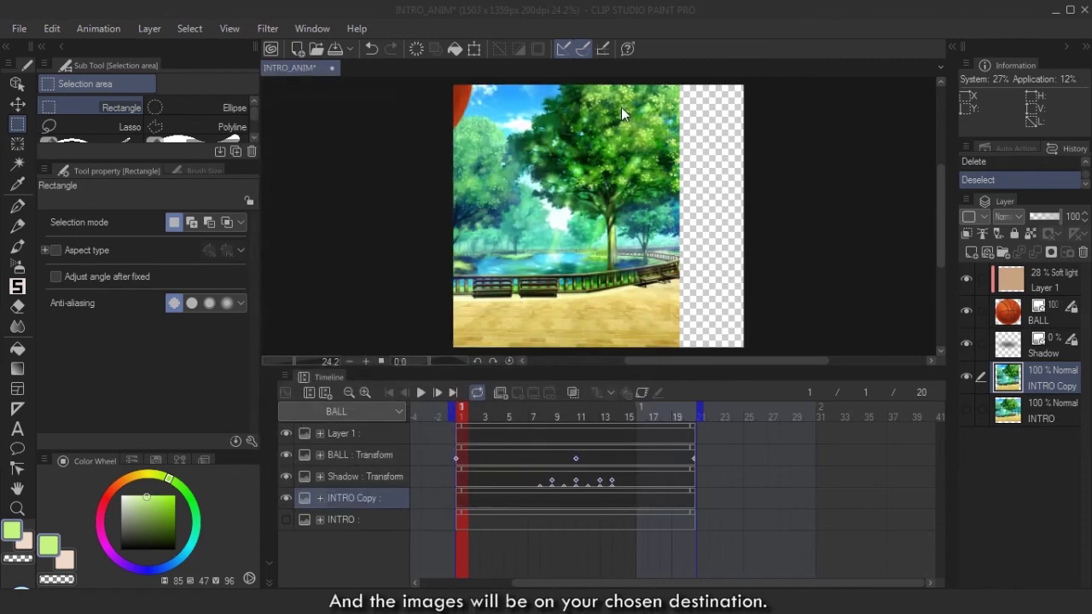
Switch to the file browser and check the exported BALL images in the Intro_img sq folder.
key("alt+Tab")
double_click(212, 129)
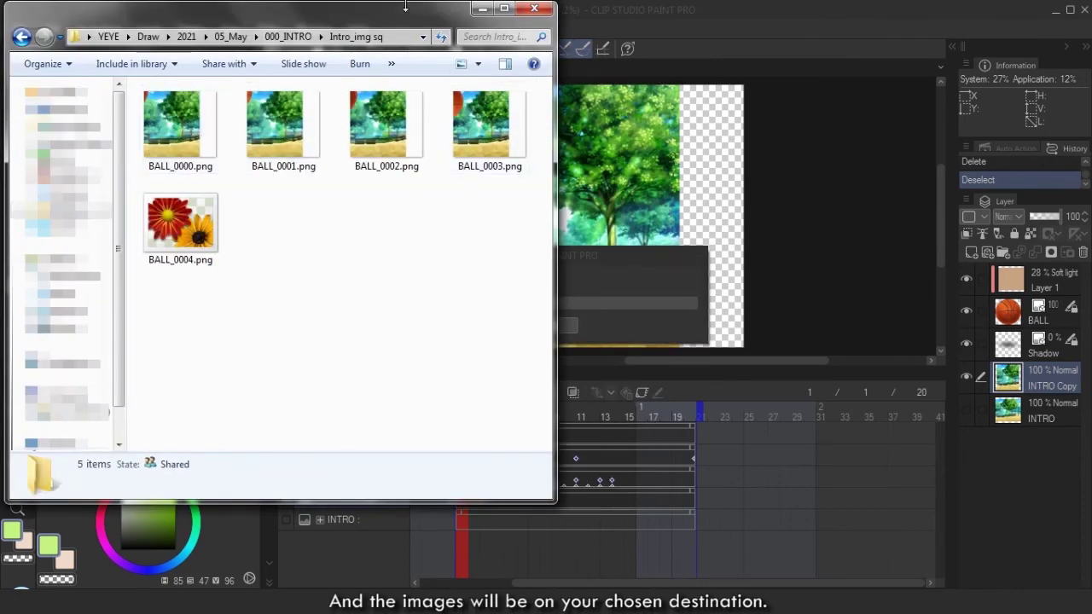
left_click(417, 125)
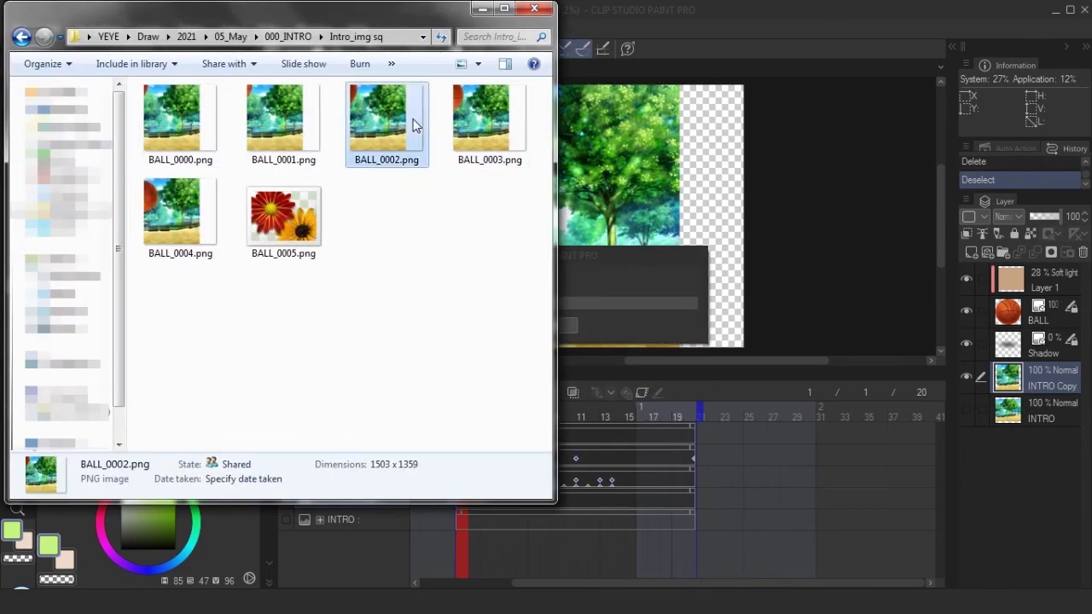
left_click(435, 216)
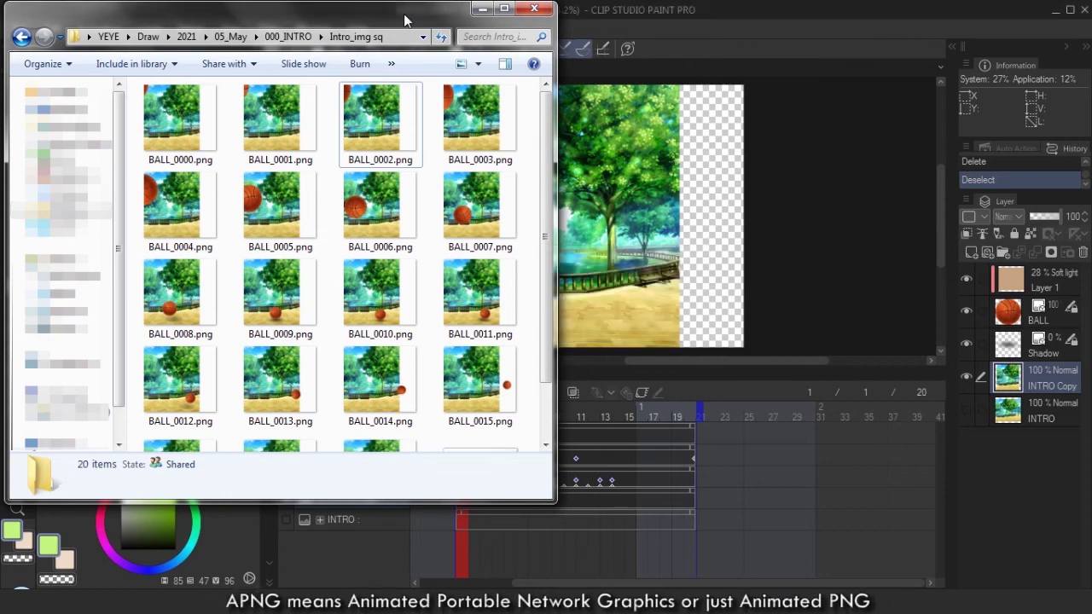
left_click(535, 11)
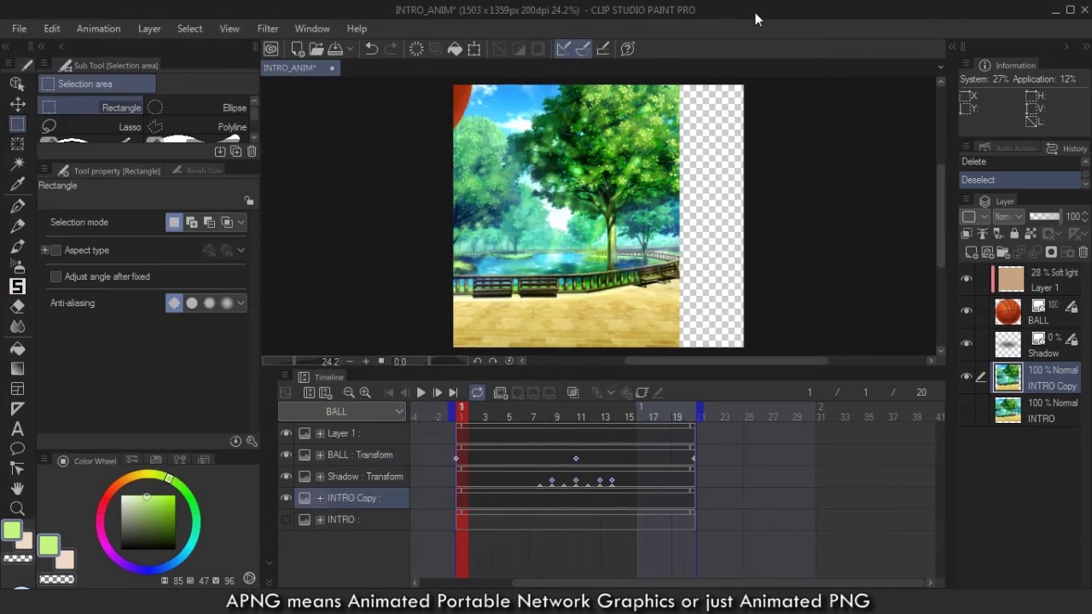
Save the document and start an animated sticker (APNG) export named INTRO_APNG.png in the 000_INTRO folder.
key("ctrl+s")
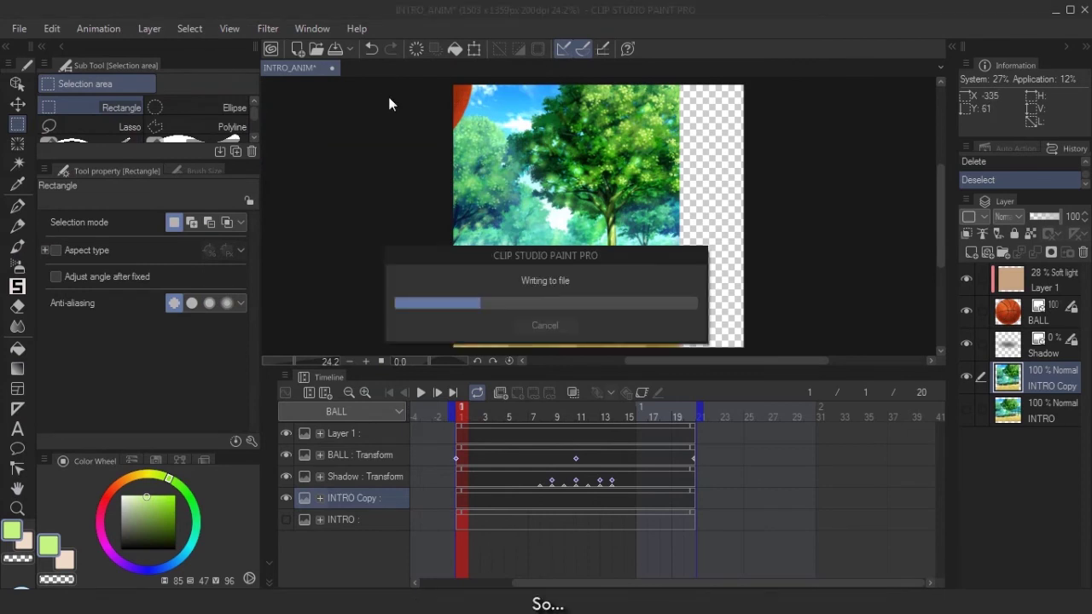
left_click(19, 29)
mouse_move(133, 223)
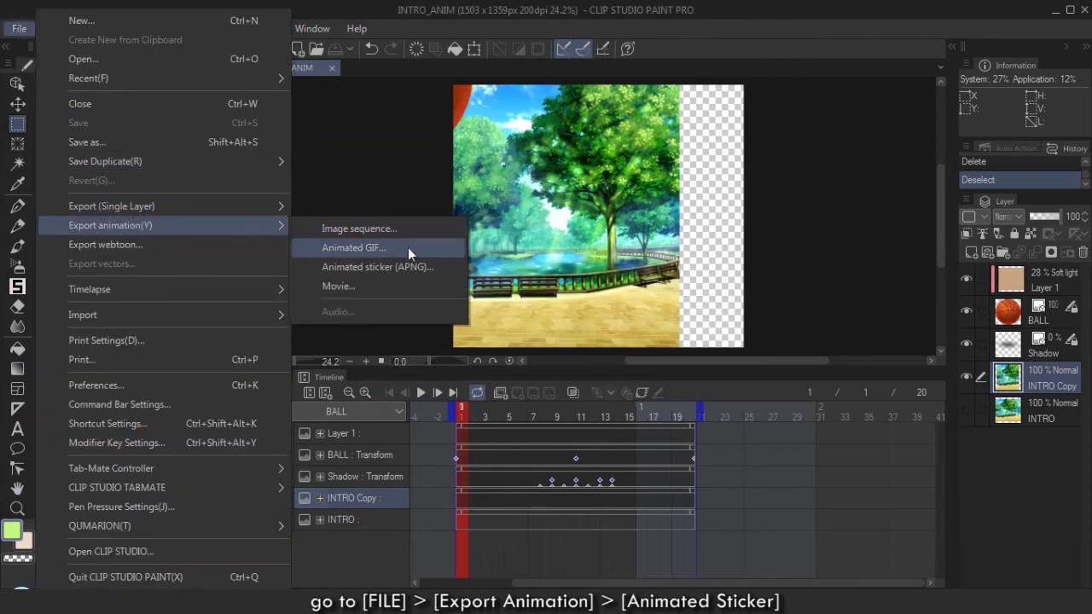
left_click(388, 268)
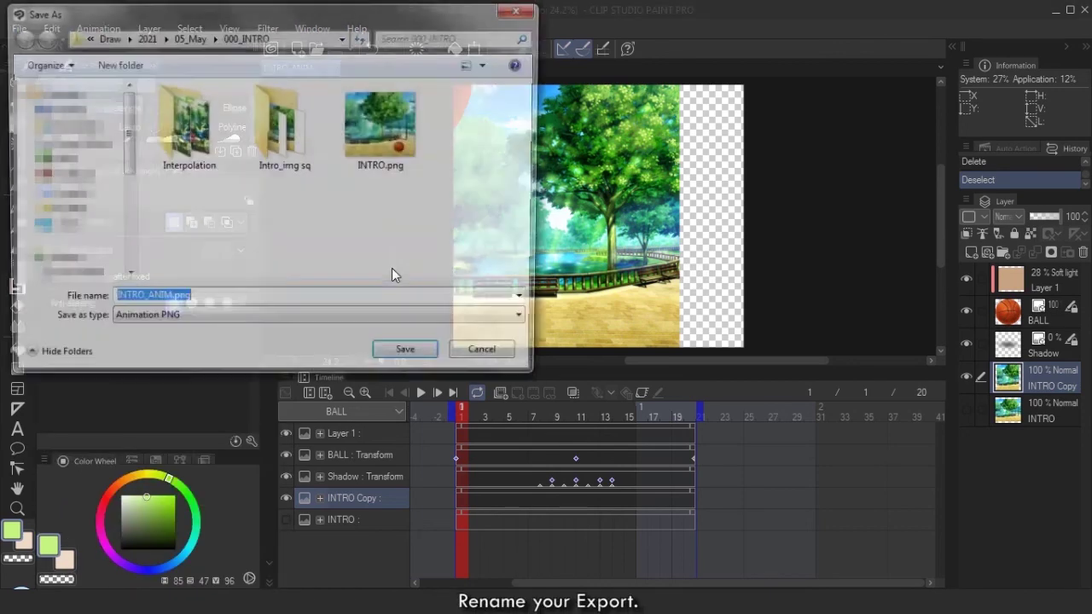
left_click(167, 301)
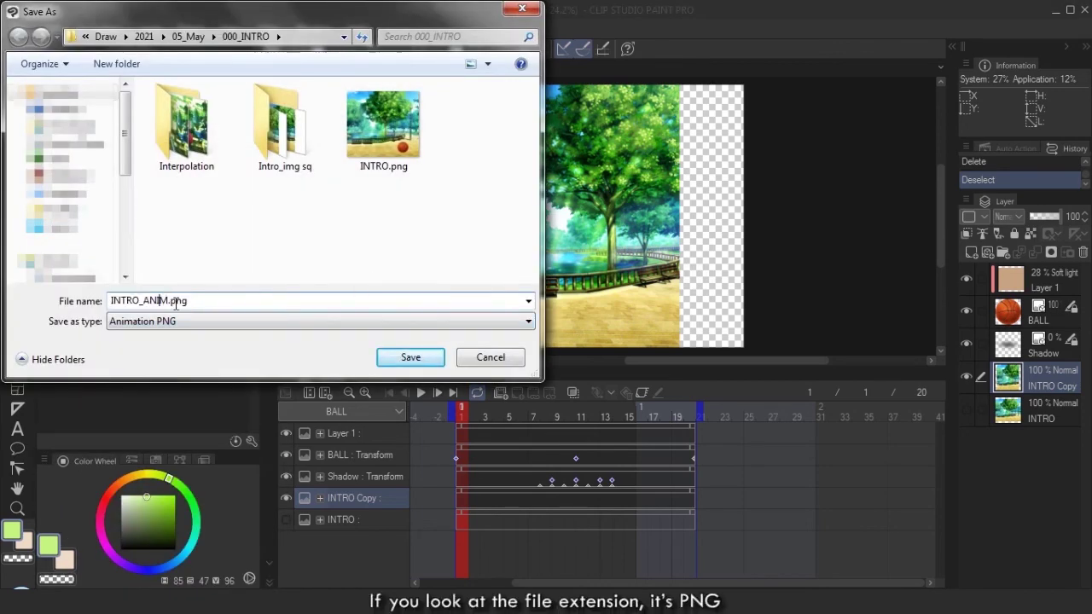
key("BackSpace")
key("BackSpace")
key("BackSpace")
key("BackSpace")
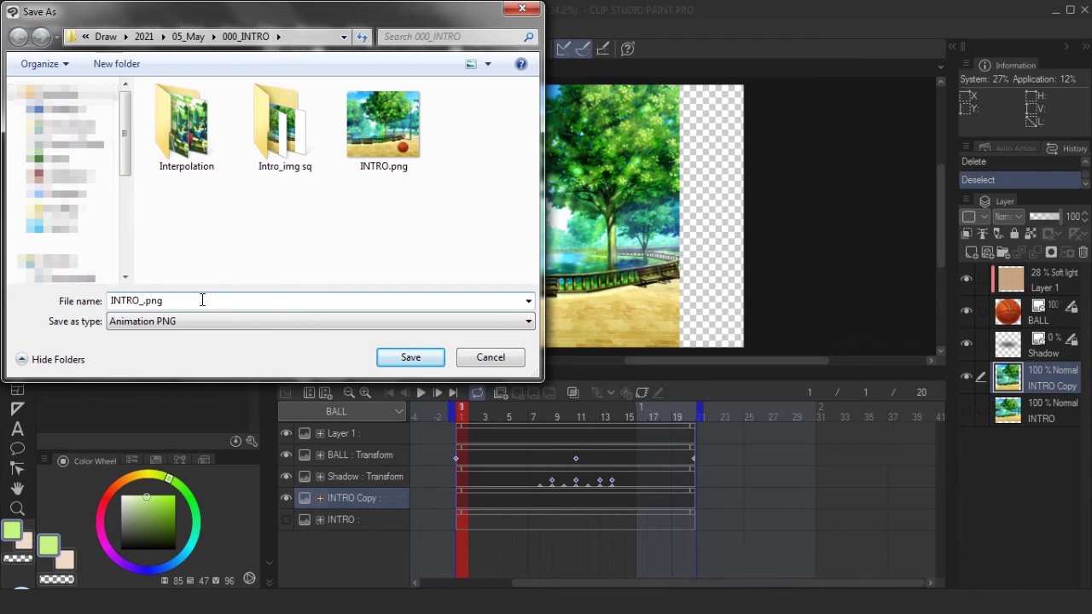
type("APNG")
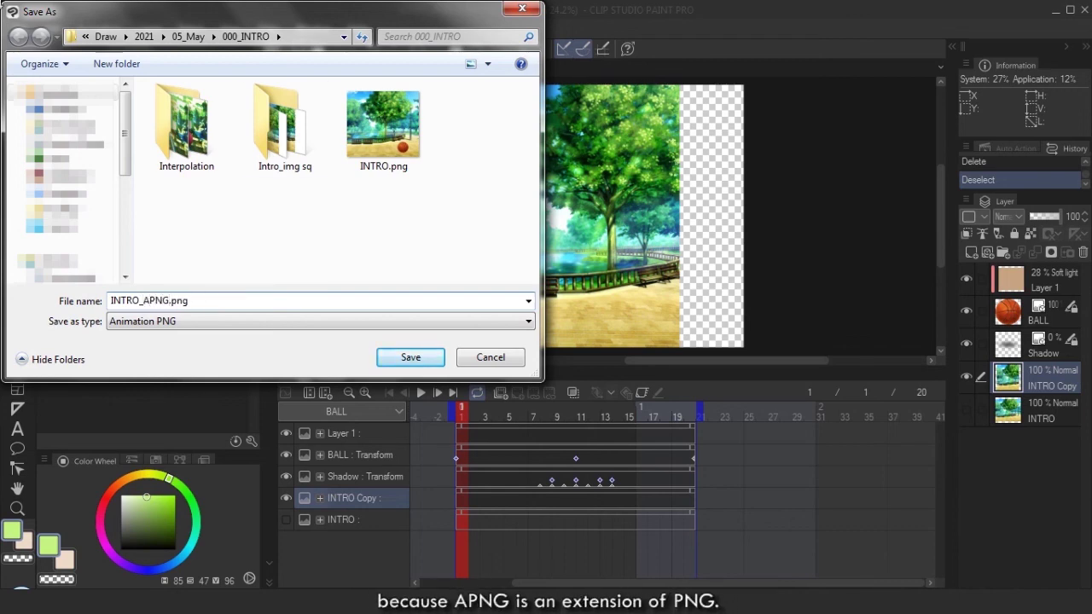
left_click(411, 357)
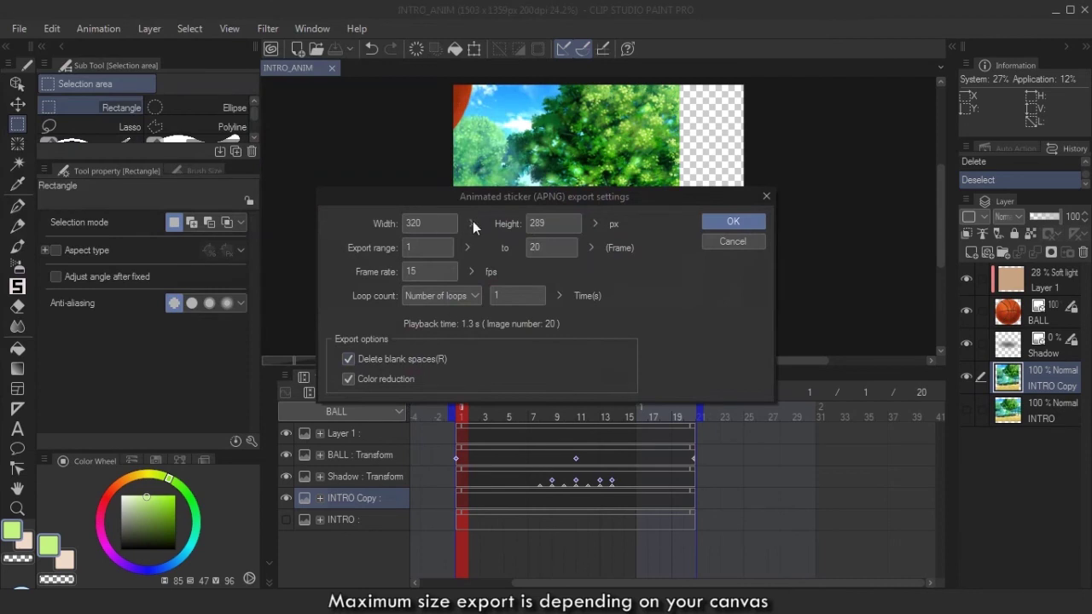
Try APNG export widths of 1503 px and 1000 px.
left_click_drag(471, 225, 475, 176)
left_click(443, 224)
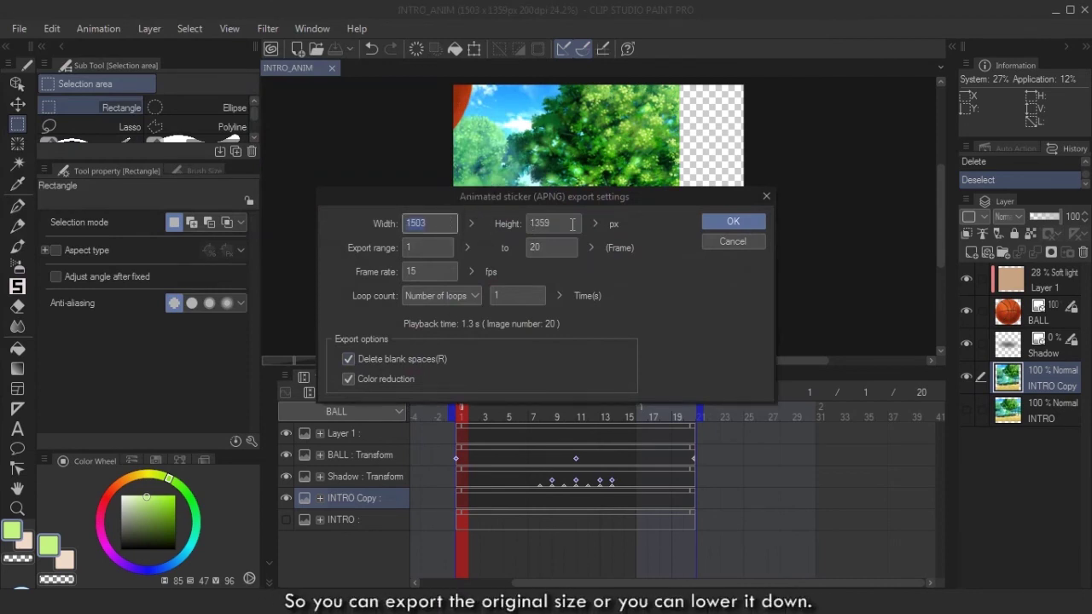
type("1000")
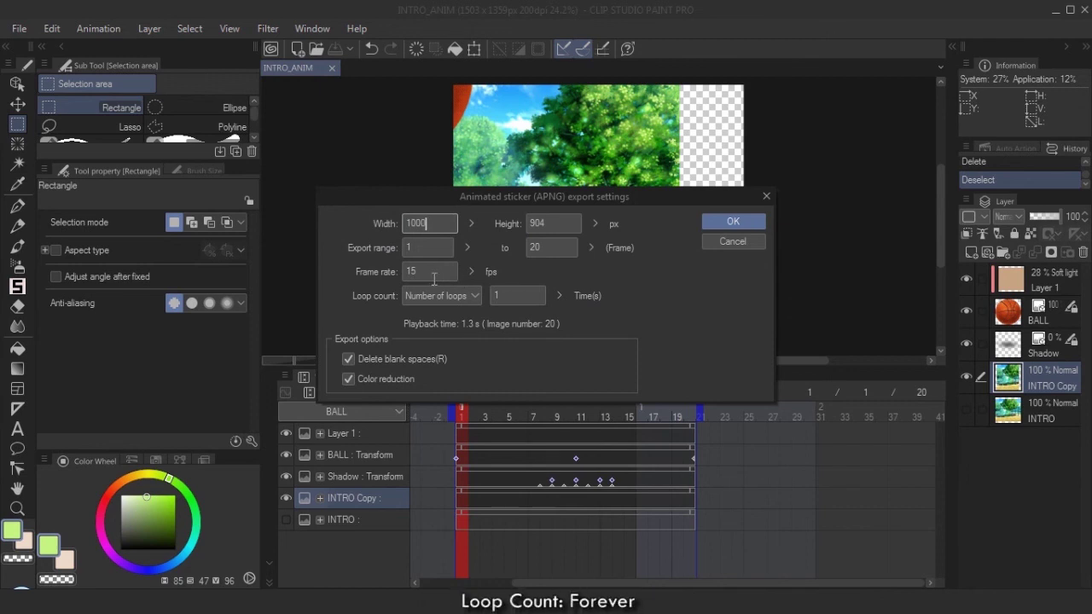
Export the animated sticker at 320 px width with an Unlimited loop count and Color reduction turned off.
left_click(468, 296)
left_click(452, 314)
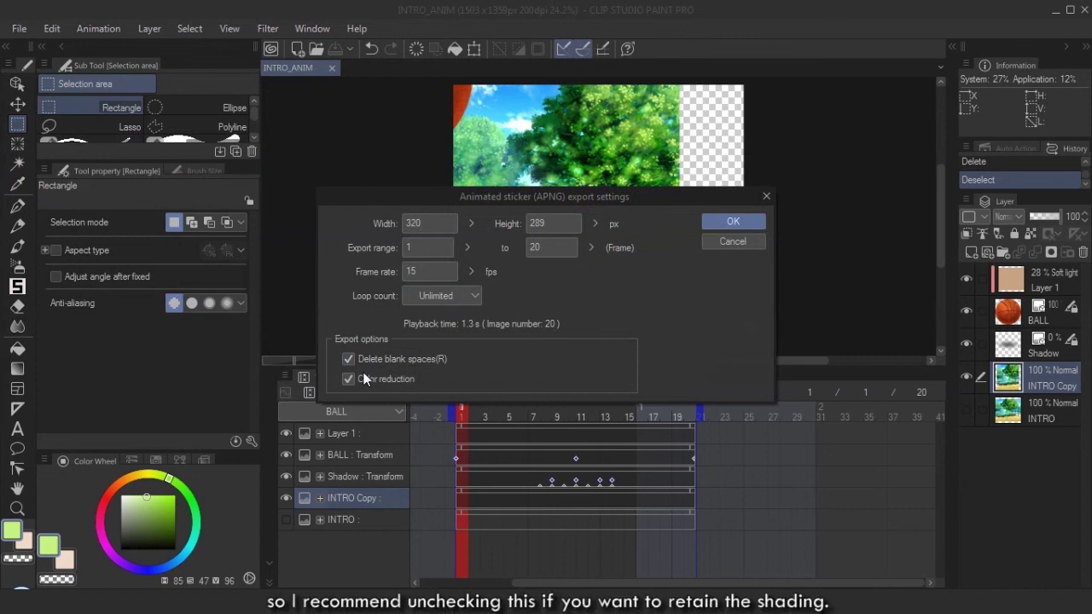
left_click(348, 378)
left_click(731, 223)
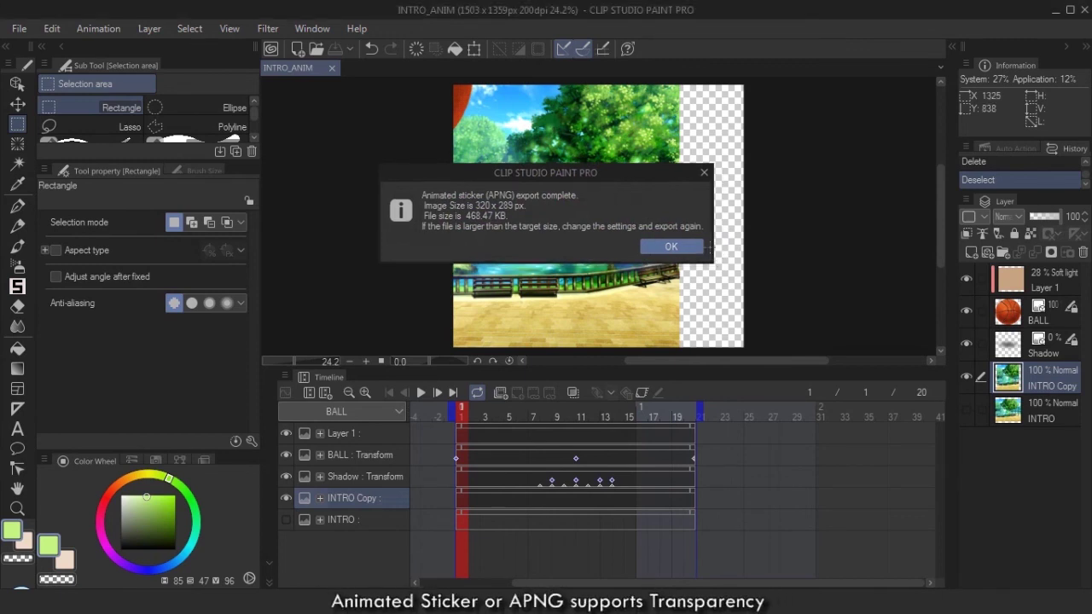
left_click(672, 247)
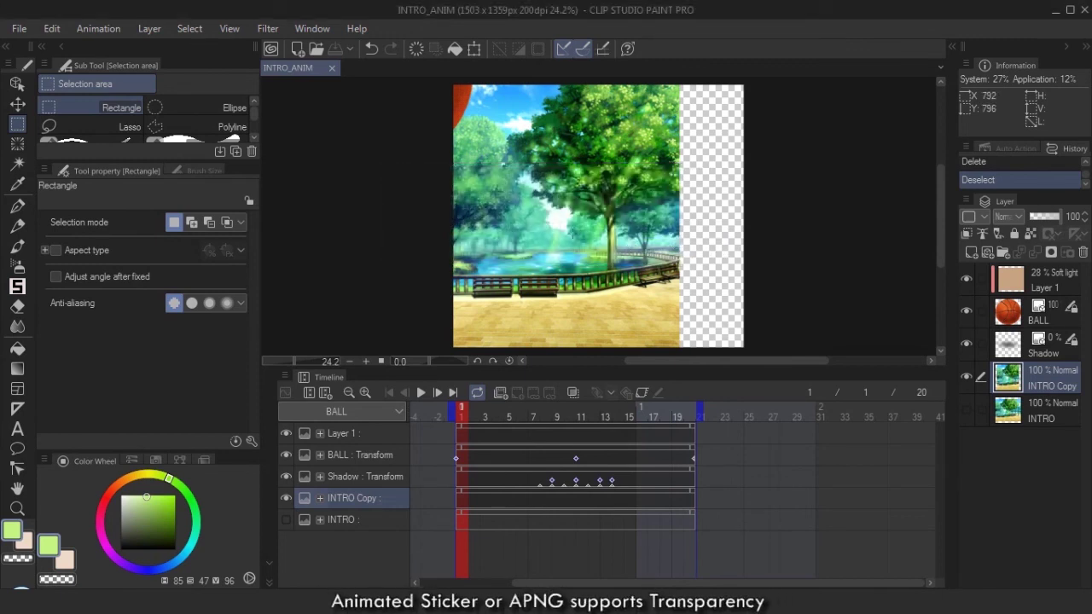